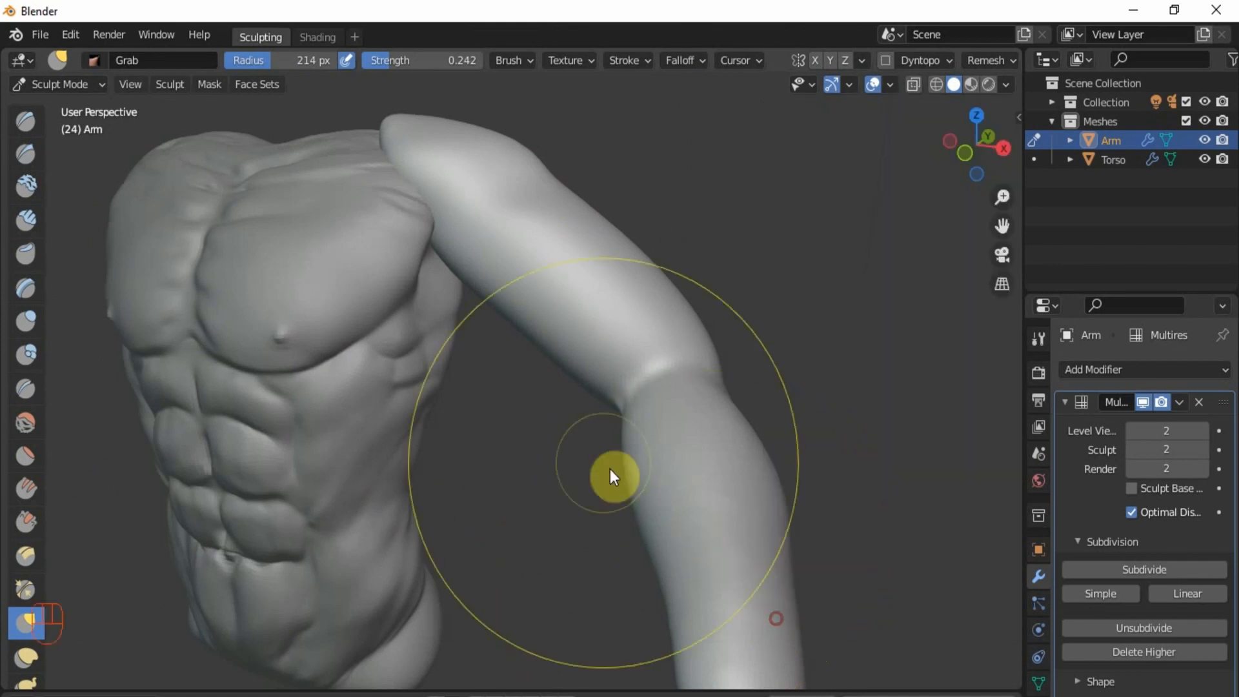
Step: Switch to the Clay Strips brush for the back of the shoulder and set its radius to 80 px
scroll(595, 362, down, 2)
scroll(595, 363, up, 1)
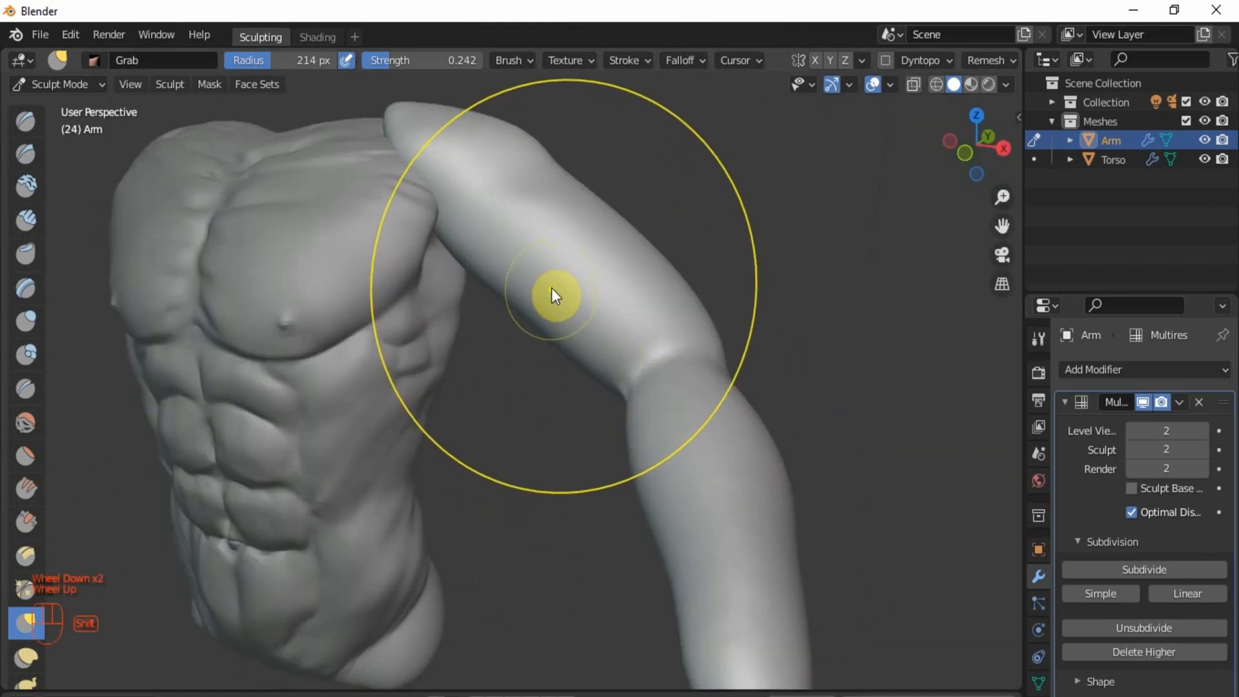
shift+middle_drag(552, 288, 599, 373)
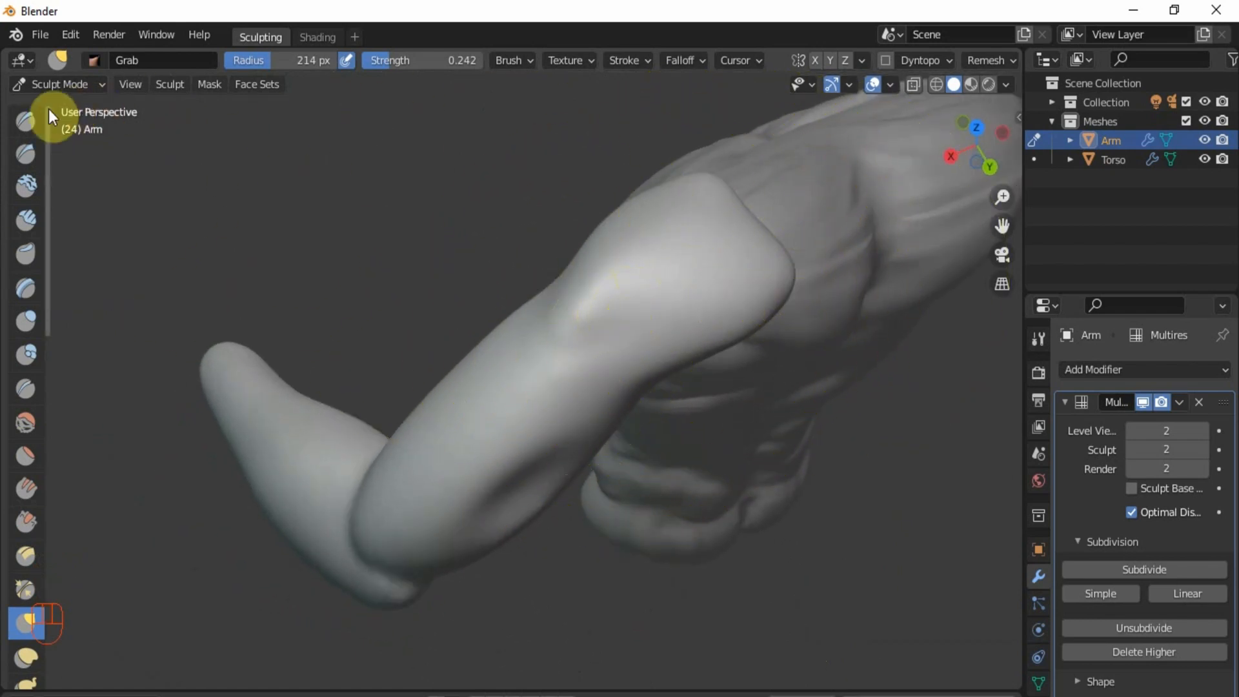
click(27, 223)
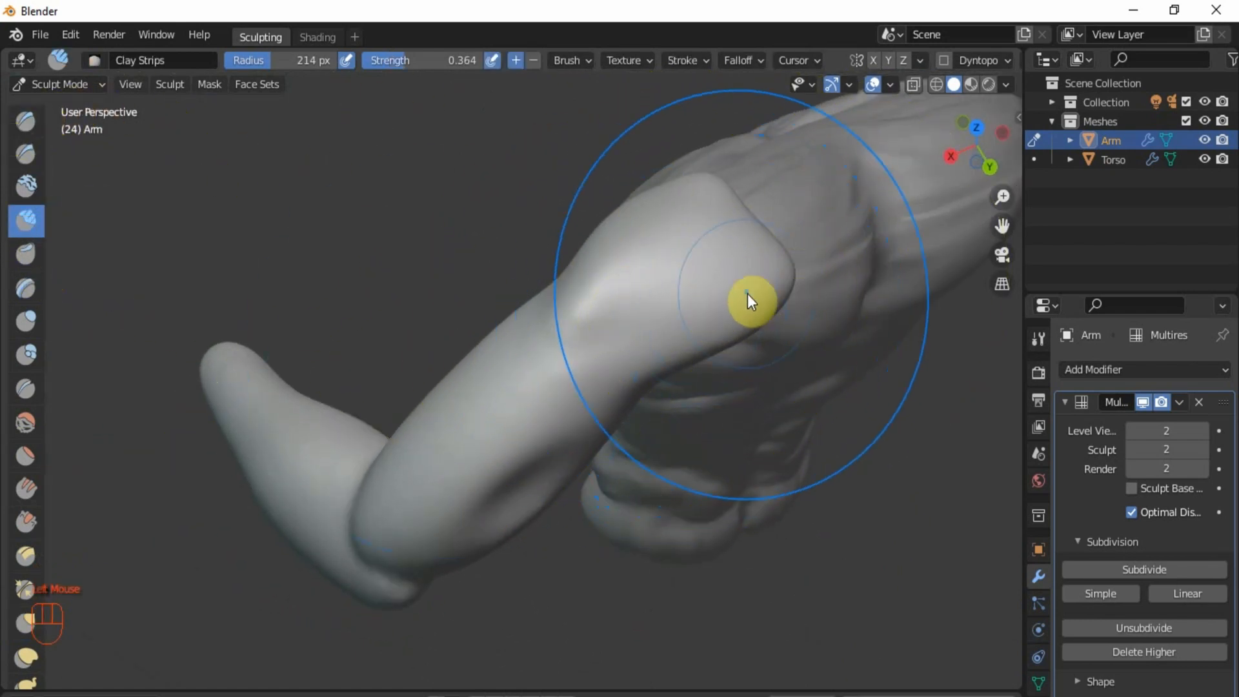
middle_drag(750, 298, 733, 254)
scroll(733, 255, up, 4)
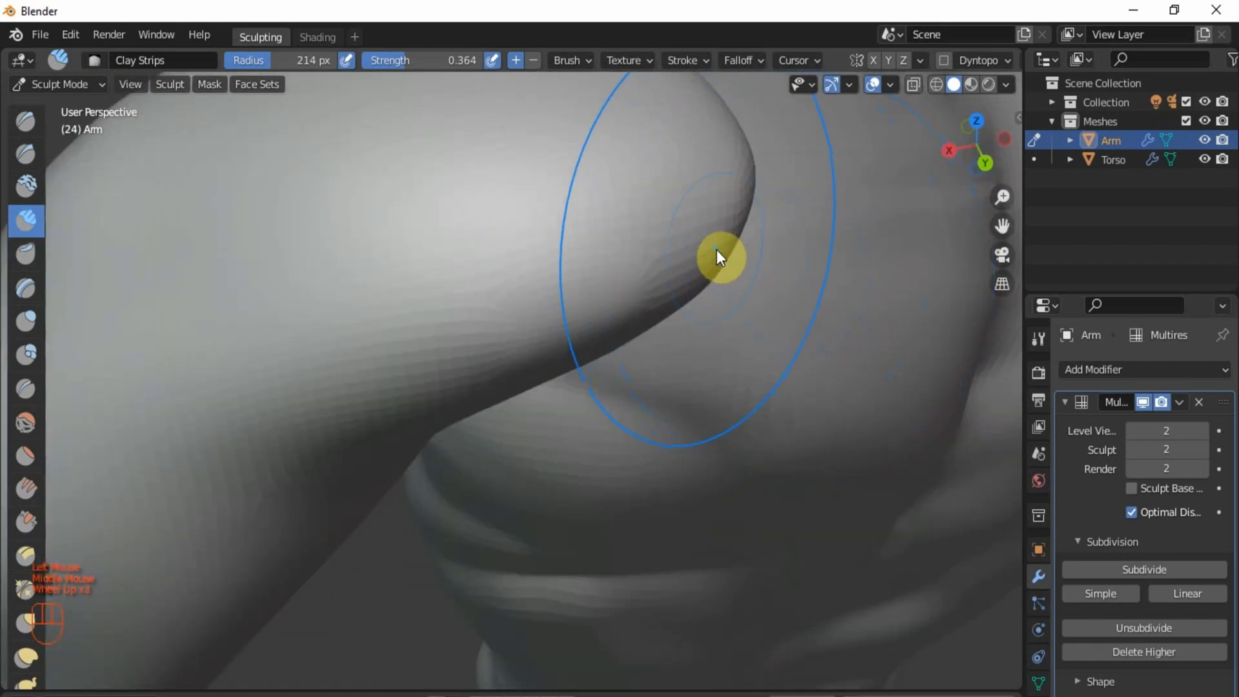
scroll(717, 256, down, 1)
scroll(726, 262, down, 8)
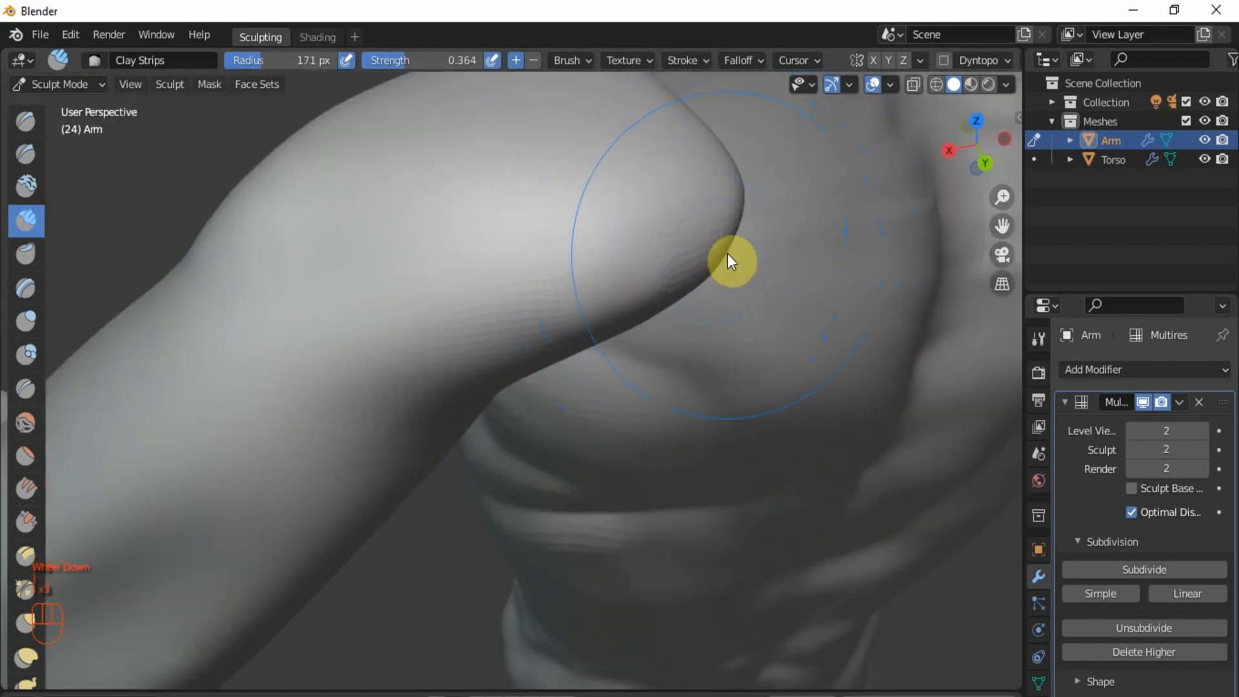
scroll(733, 234, down, 7)
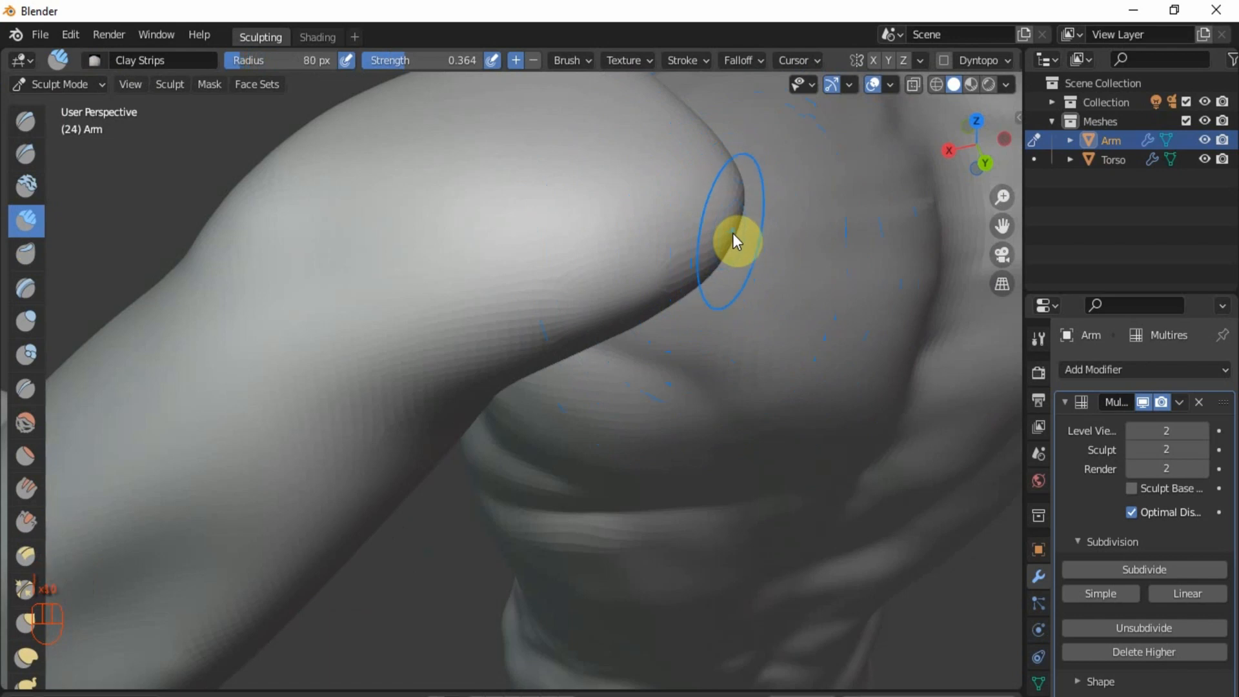
Step: Lay clay strips from the rear of the shoulder toward the upper arm to block in the rear deltoid and its lower edge
mouse_move(733, 234)
mouse_down()
mouse_move(357, 245)
mouse_move(599, 247)
mouse_move(259, 227)
mouse_up()
drag(671, 321, 342, 275)
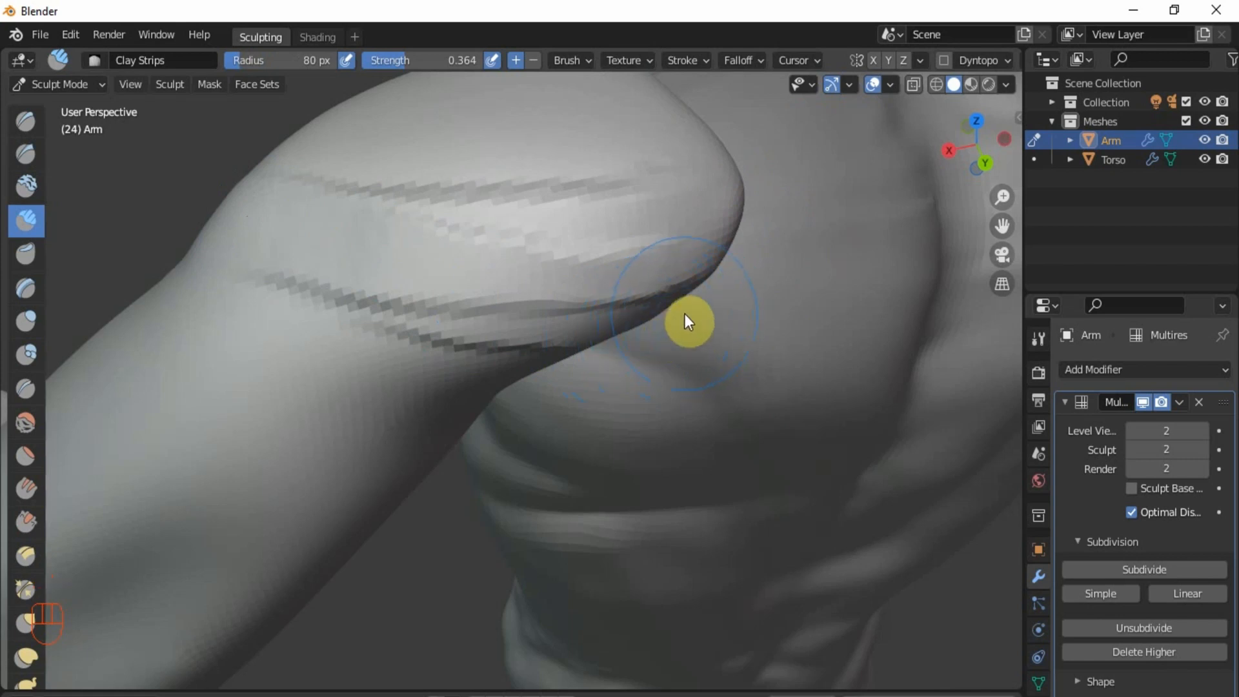
middle_drag(679, 310, 596, 275)
scroll(581, 271, up, 2)
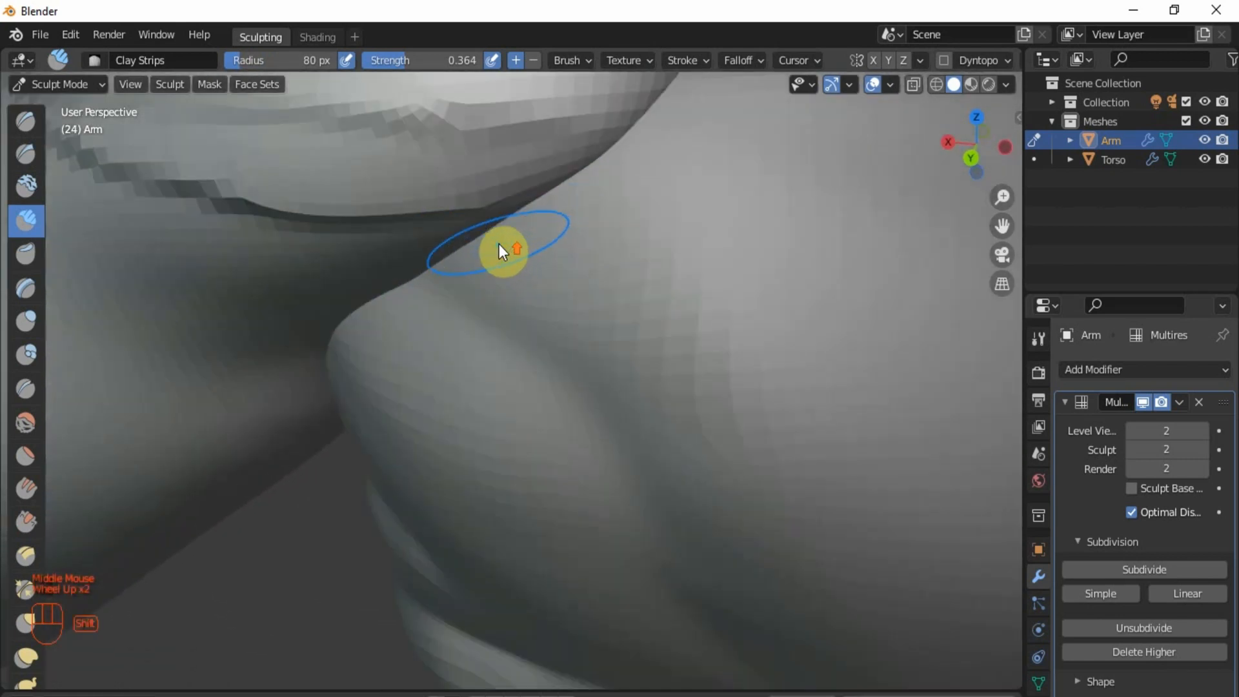
shift+middle_drag(498, 248, 656, 340)
scroll(678, 396, down, 1)
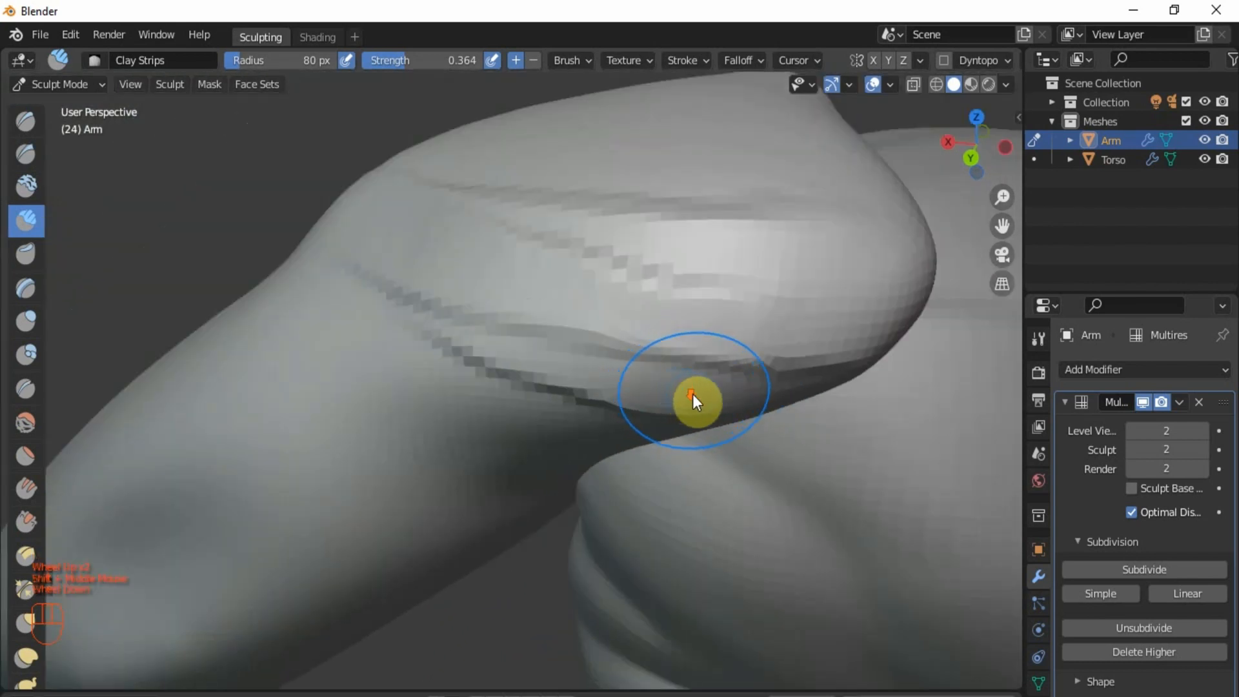
scroll(692, 395, up, 1)
drag(814, 409, 296, 325)
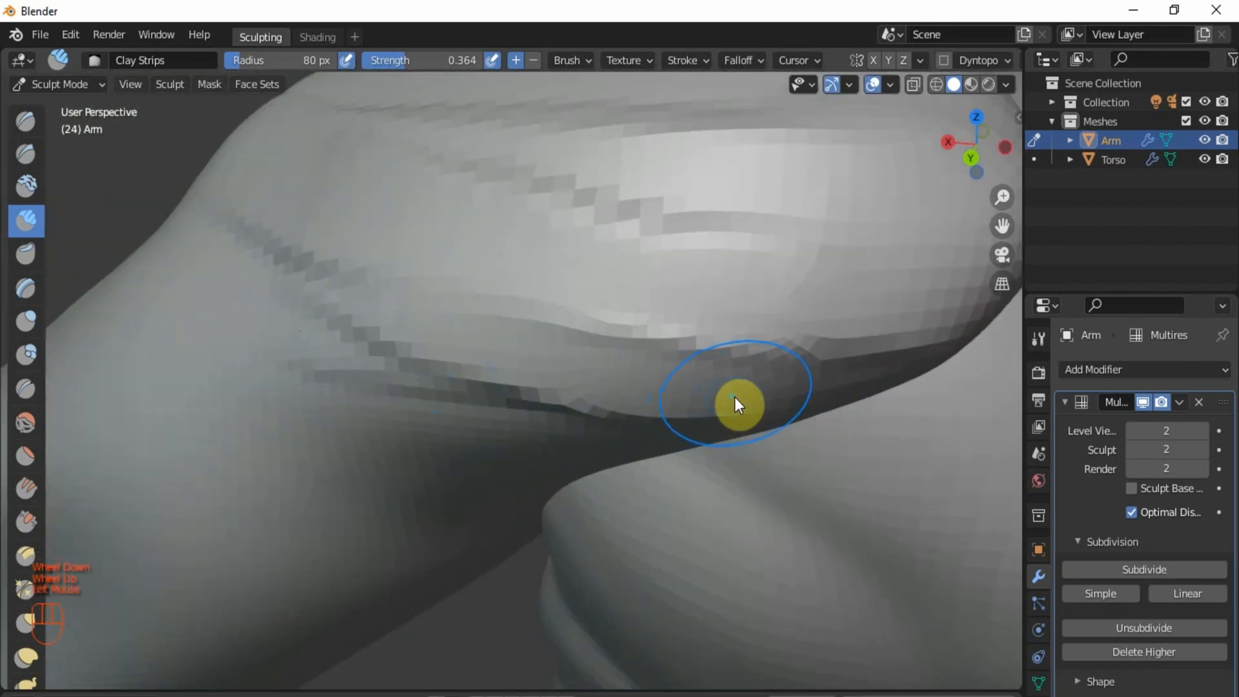
mouse_move(866, 392)
mouse_down()
mouse_move(486, 362)
mouse_move(157, 293)
mouse_up()
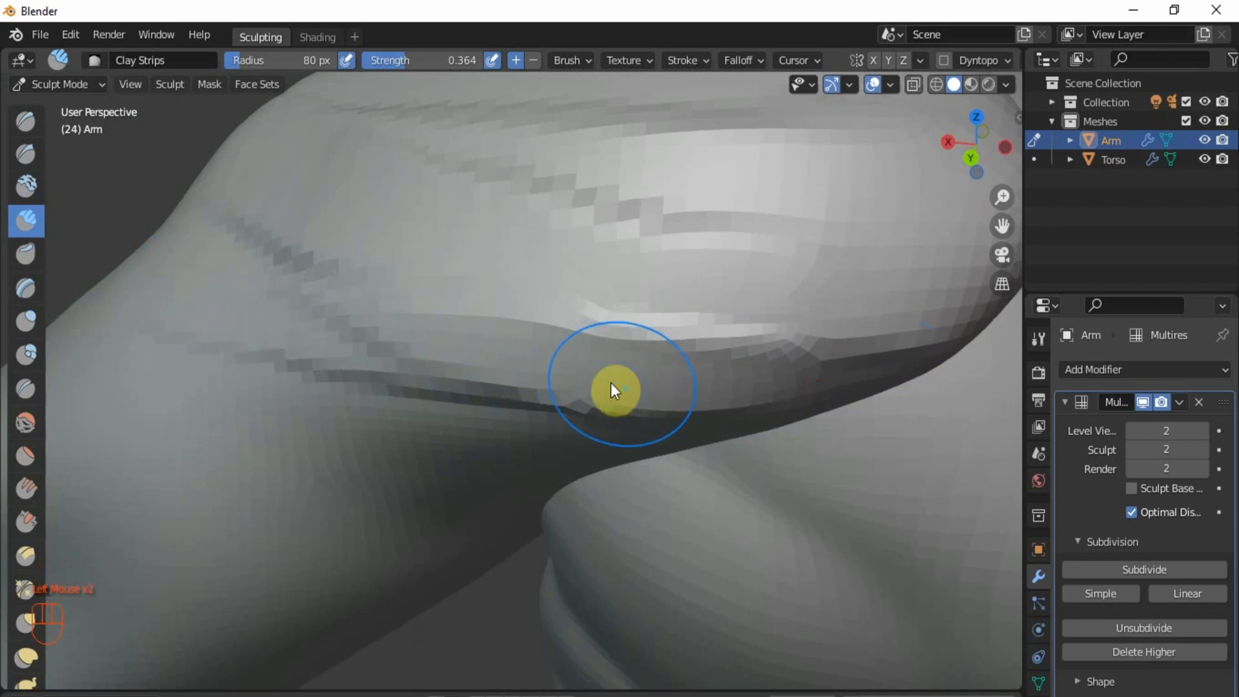
drag(611, 382, 134, 282)
Step: Raise the brush strength to 0.442 and reinforce the rear deltoid's lower edge from the armpit outward
scroll(446, 361, down, 2)
scroll(504, 384, up, 1)
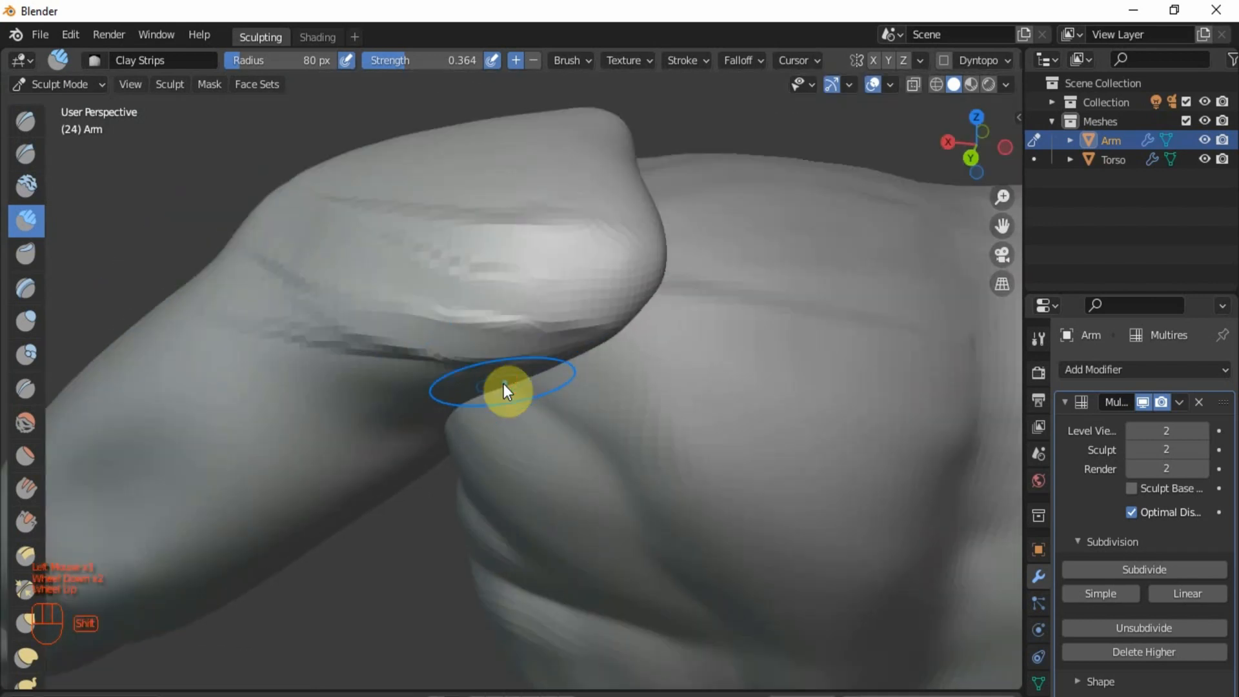
key(shift+f)
click(517, 381)
scroll(517, 382, up, 1)
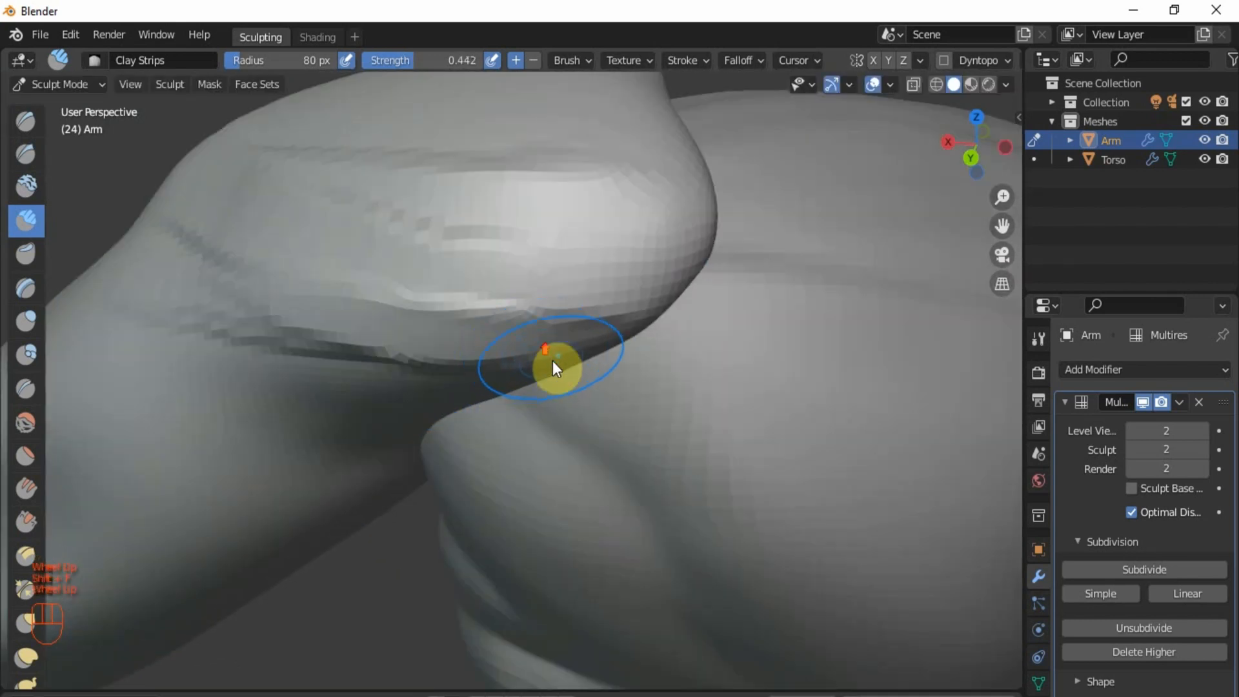
mouse_move(525, 381)
mouse_down()
mouse_move(460, 360)
mouse_move(288, 342)
mouse_move(108, 302)
mouse_move(467, 371)
mouse_move(94, 309)
mouse_up()
drag(258, 326, 60, 280)
Step: Add a clay strip across the upper rear of the shoulder, close to its inner tip
scroll(226, 289, down, 2)
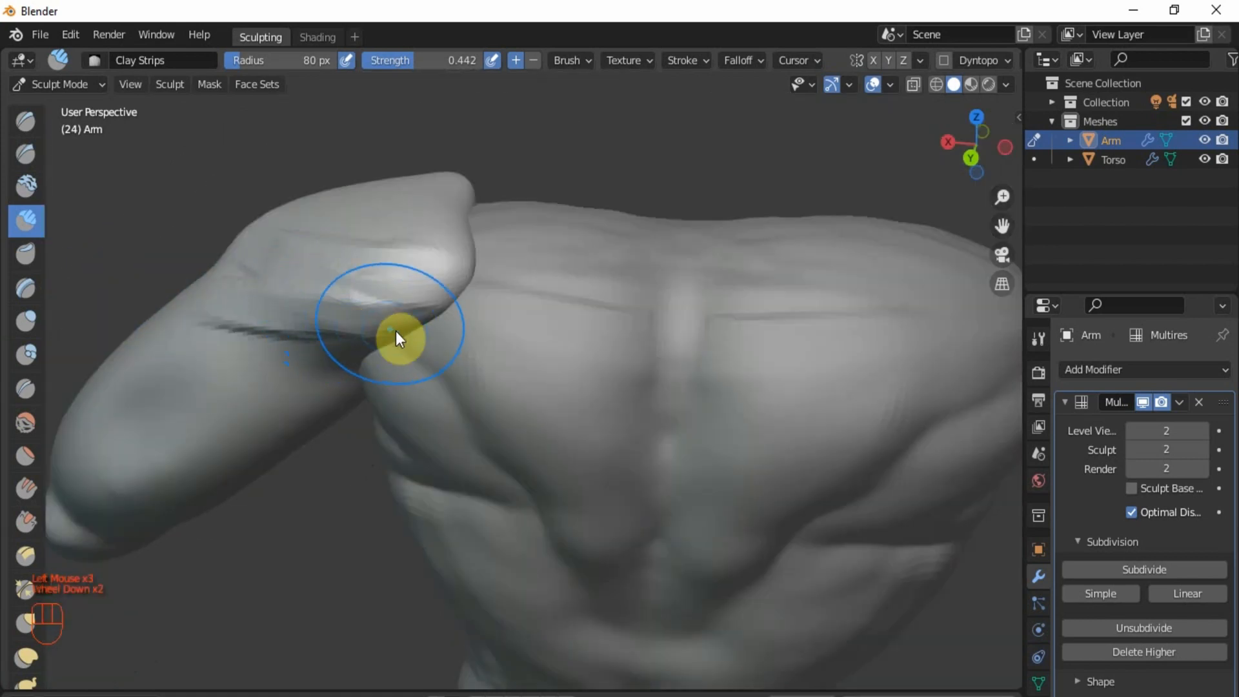
scroll(345, 323, up, 1)
scroll(342, 322, up, 1)
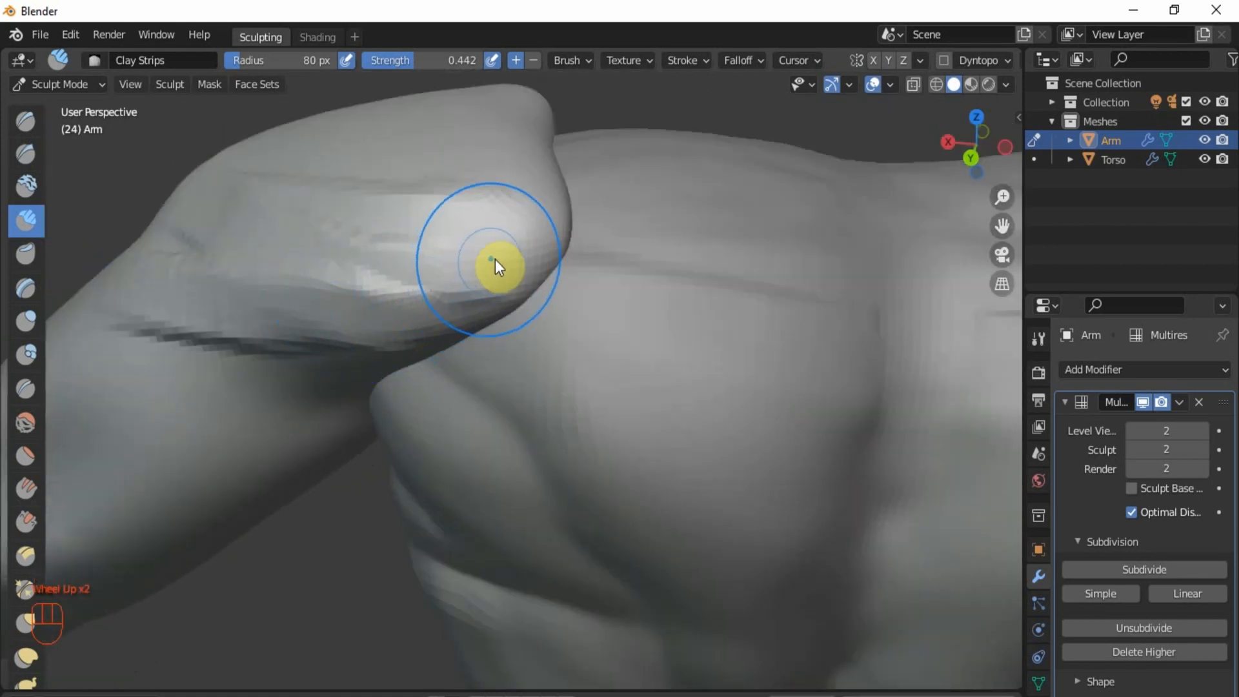
scroll(524, 183, up, 1)
drag(532, 176, 318, 207)
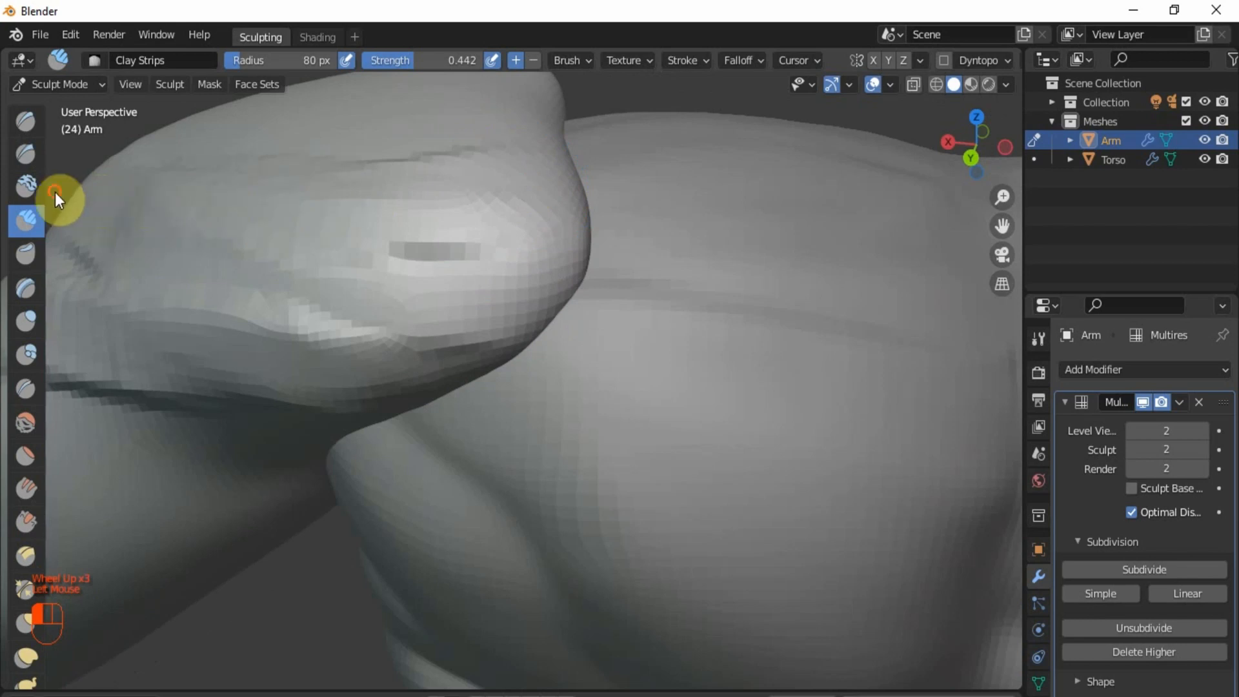
Step: Layer parallel clay strips over the back of the shoulder cap, from its inner end out toward the arm
scroll(320, 220, down, 2)
middle_drag(319, 220, 354, 286)
scroll(398, 319, down, 1)
scroll(396, 315, up, 3)
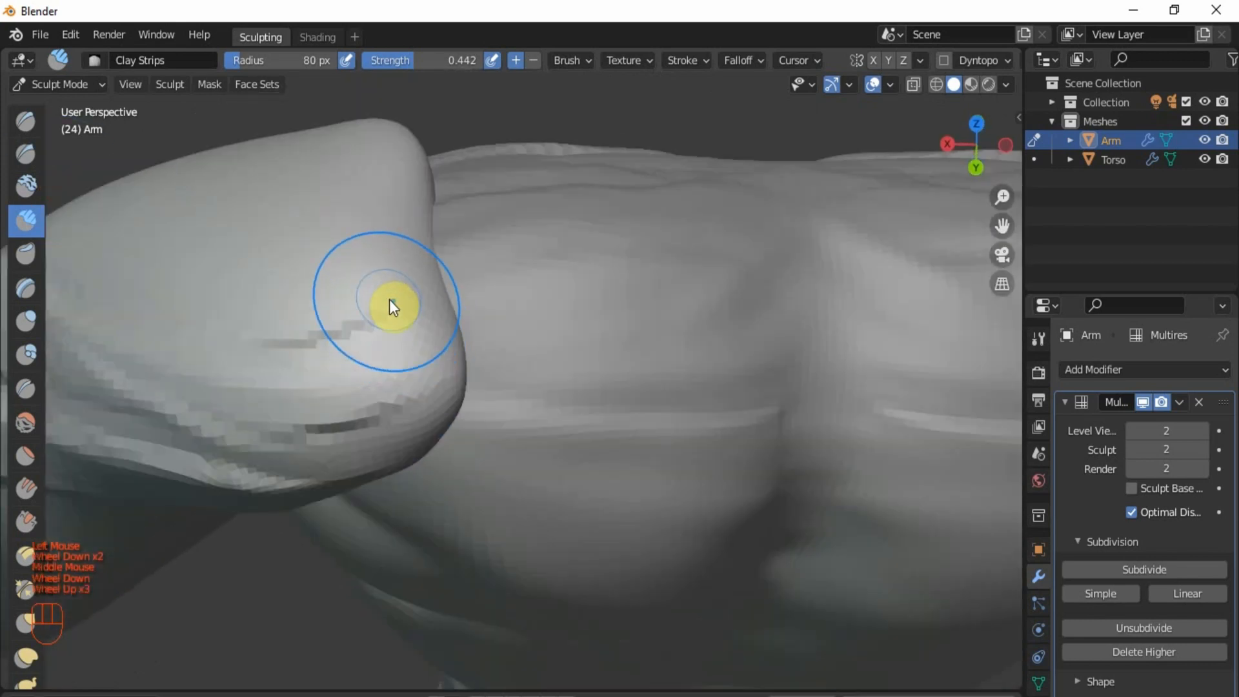
drag(390, 299, 77, 279)
drag(367, 333, 77, 381)
drag(429, 364, 186, 365)
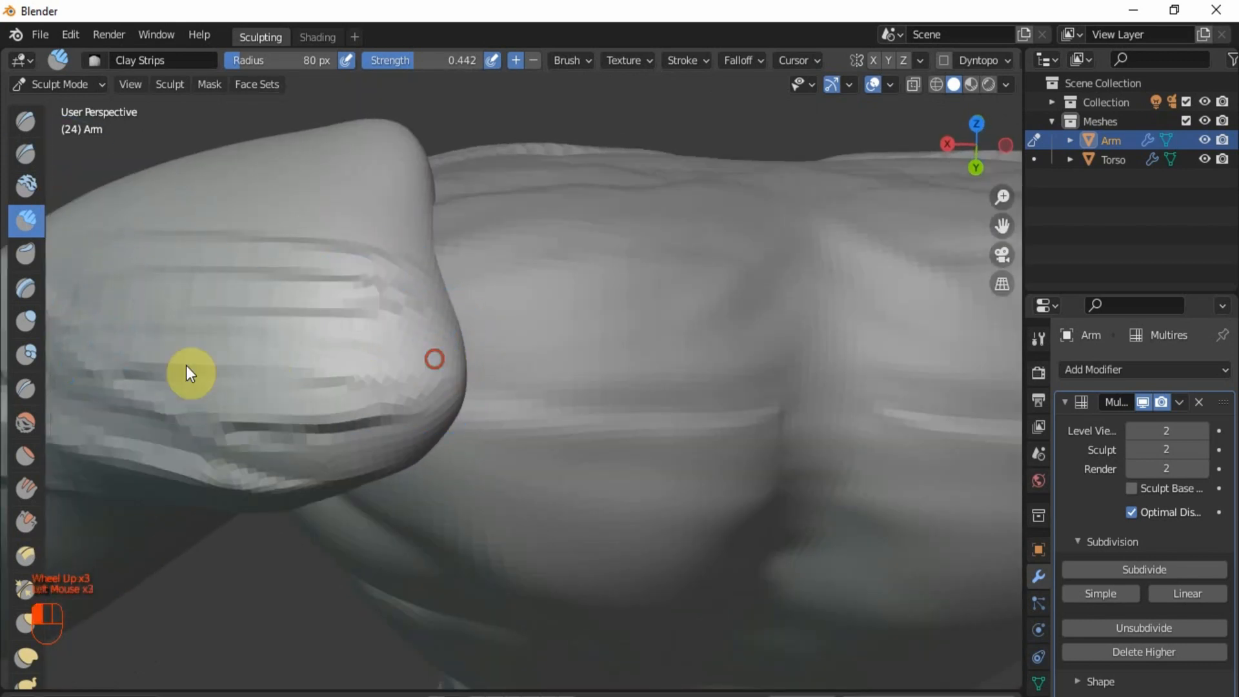
drag(386, 367, 111, 357)
drag(442, 328, 93, 284)
mouse_move(416, 261)
mouse_down()
mouse_move(409, 277)
mouse_move(49, 299)
mouse_up()
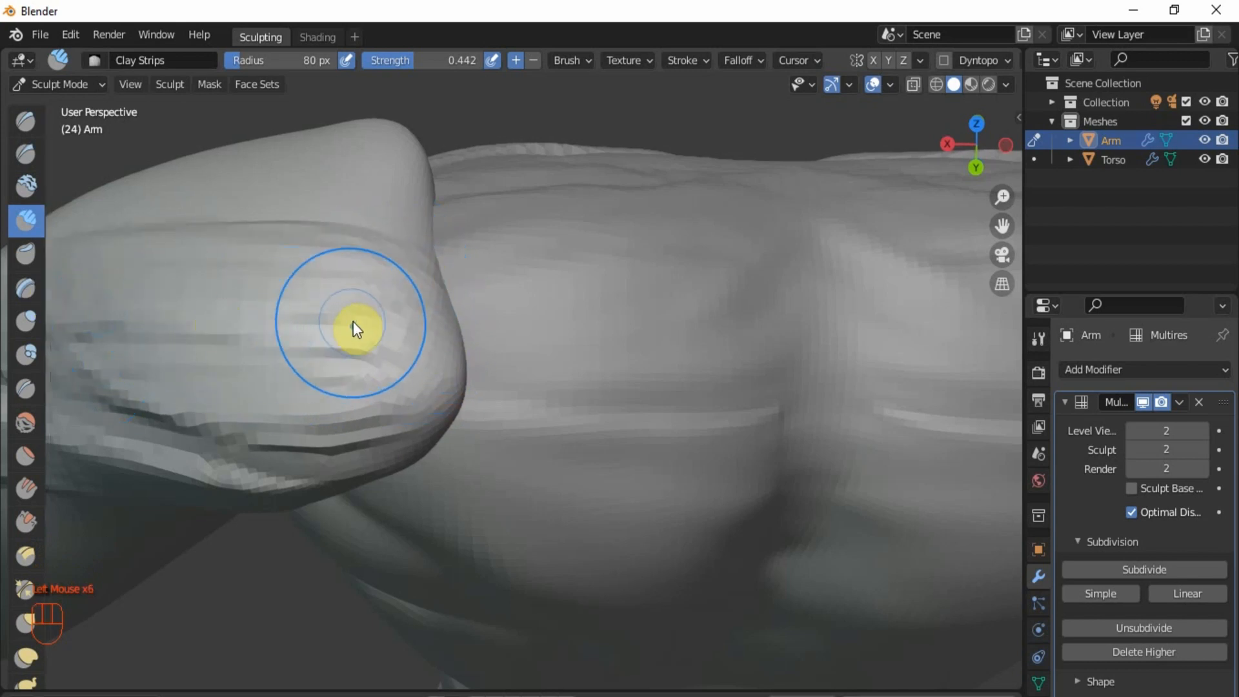
Step: Extend the clay strips along the upper outer side of the deltoid toward the upper arm
mouse_move(353, 326)
shift+middle_down()
mouse_move(391, 297)
mouse_move(536, 299)
mouse_move(526, 259)
mouse_move(488, 246)
shift+middle_up()
shift+middle_drag(488, 246, 637, 348)
mouse_move(643, 279)
mouse_down()
mouse_move(664, 285)
mouse_move(393, 255)
mouse_up()
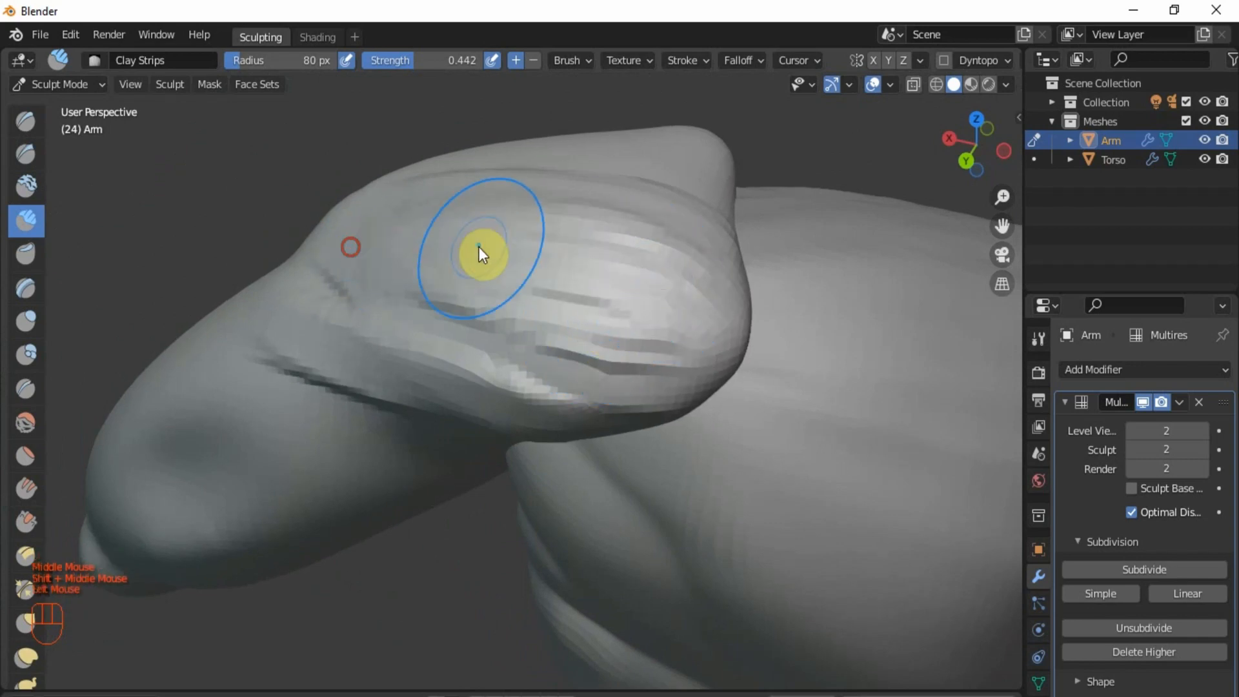
scroll(481, 244, up, 2)
scroll(480, 236, up, 1)
drag(465, 199, 209, 213)
Step: Build up the rear deltoid with long clay strips converging from the shoulder tip toward the outer upper arm
scroll(462, 230, up, 1)
middle_drag(462, 230, 568, 265)
scroll(650, 316, down, 3)
shift+middle_drag(650, 316, 581, 277)
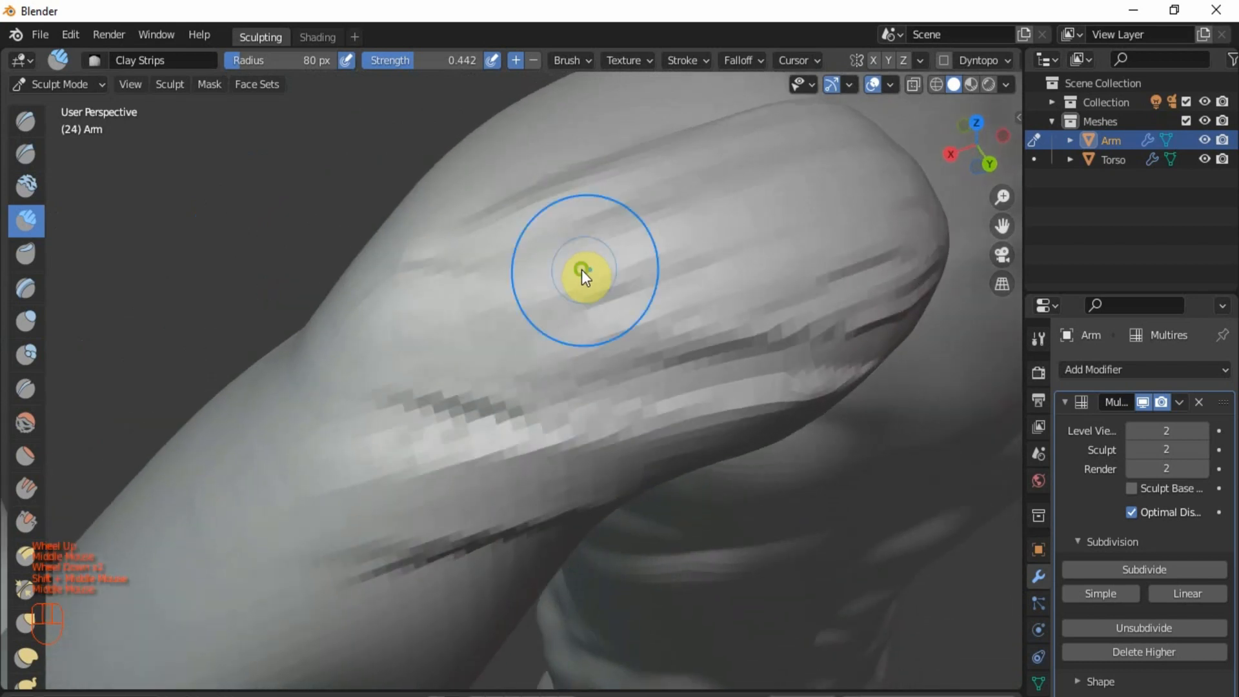
scroll(710, 257, up, 1)
drag(687, 202, 436, 307)
mouse_move(816, 144)
mouse_down()
mouse_move(772, 147)
mouse_move(368, 323)
mouse_up()
drag(905, 264, 381, 377)
mouse_move(831, 335)
mouse_down()
mouse_move(430, 383)
mouse_move(378, 372)
mouse_up()
mouse_move(540, 301)
mouse_down()
mouse_move(561, 318)
mouse_move(451, 398)
mouse_move(280, 416)
mouse_move(253, 405)
mouse_up()
Step: Thicken the underside of the rear deltoid above the armpit with clay strips along its lower border
scroll(451, 406, down, 5)
middle_drag(451, 406, 404, 271)
scroll(413, 296, up, 3)
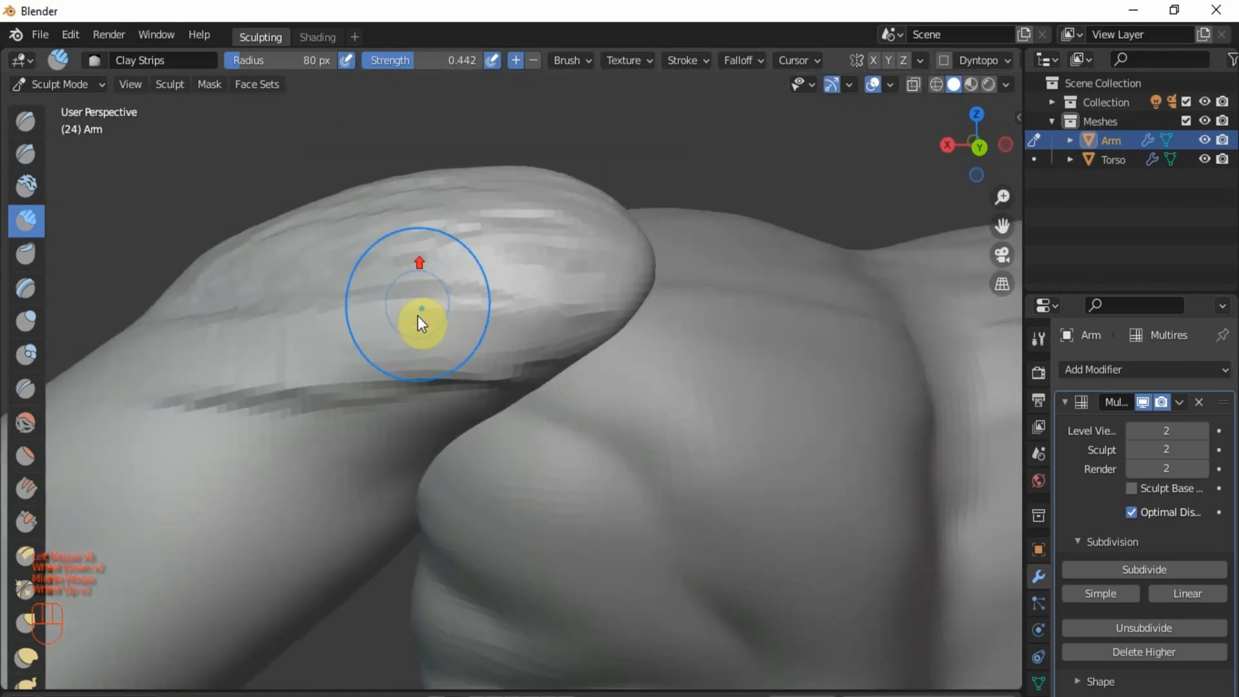
mouse_move(210, 349)
mouse_down()
mouse_move(338, 391)
mouse_move(426, 402)
mouse_up()
mouse_move(144, 389)
mouse_down()
mouse_move(529, 421)
mouse_move(493, 456)
mouse_move(561, 472)
mouse_up()
drag(327, 378, 703, 446)
mouse_move(699, 374)
mouse_down()
mouse_move(264, 369)
mouse_move(361, 377)
mouse_up()
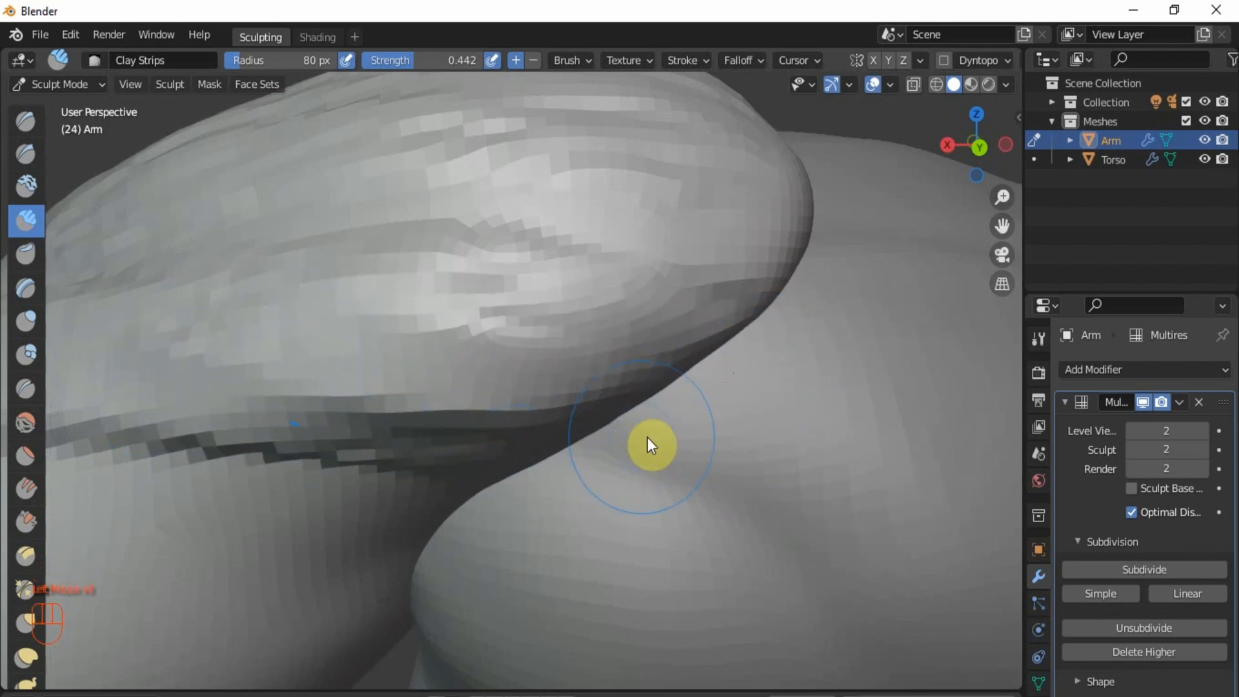
Step: Add clay strips over the upper back of the shoulder to raise the ridge above the rear deltoid
scroll(620, 426, down, 2)
scroll(549, 374, down, 2)
middle_drag(515, 346, 628, 374)
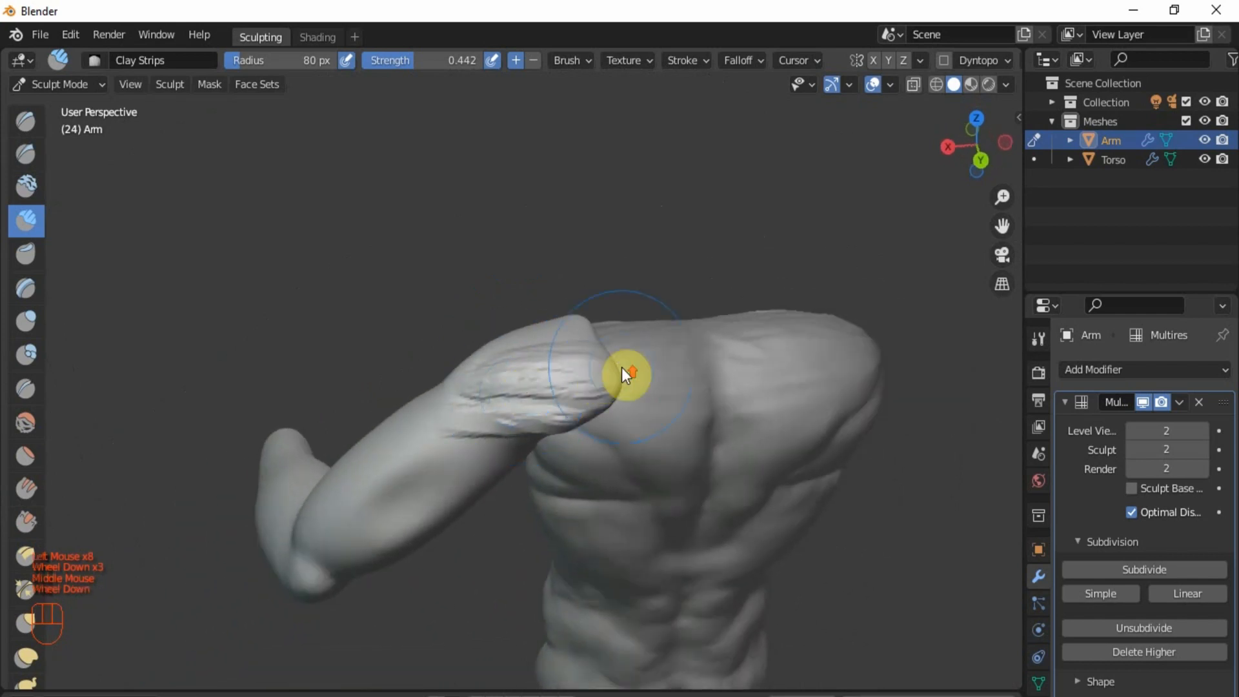
scroll(597, 382, up, 4)
drag(548, 368, 333, 370)
drag(537, 330, 381, 368)
drag(614, 352, 296, 388)
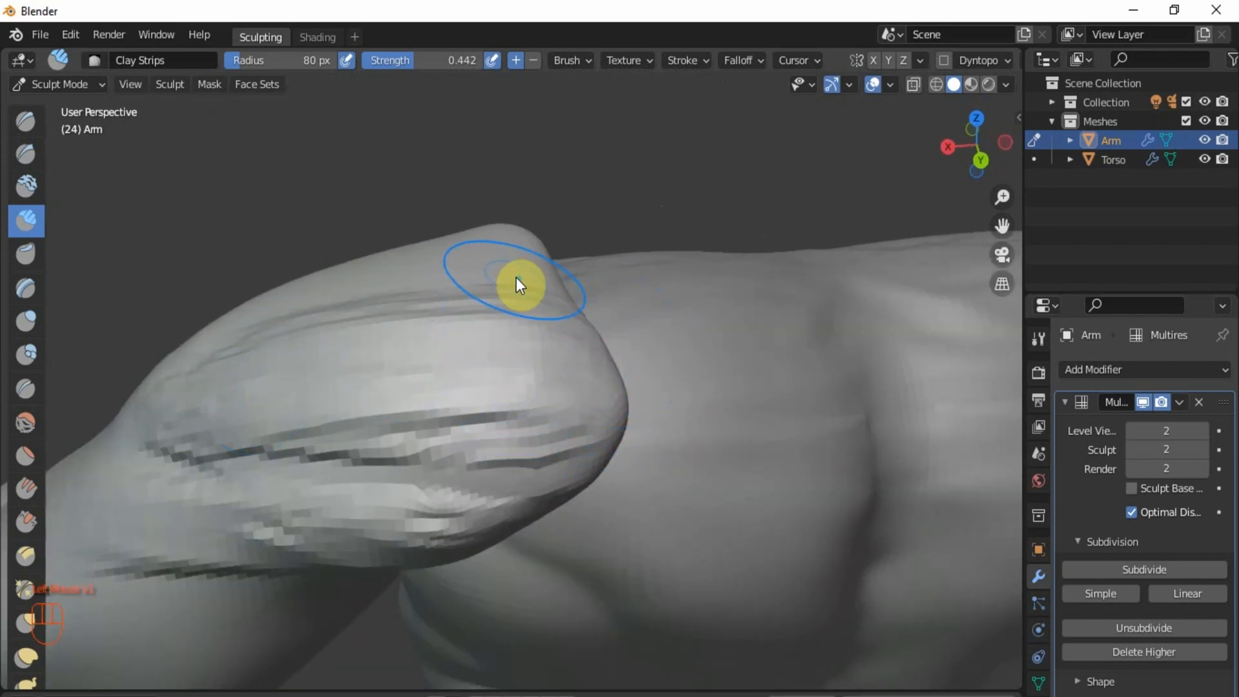
Step: Cover the top of the shoulder with short clay strips running outward from its inner edge
mouse_move(516, 281)
middle_down()
mouse_move(479, 353)
mouse_move(642, 354)
middle_up()
scroll(642, 354, up, 2)
drag(691, 357, 546, 350)
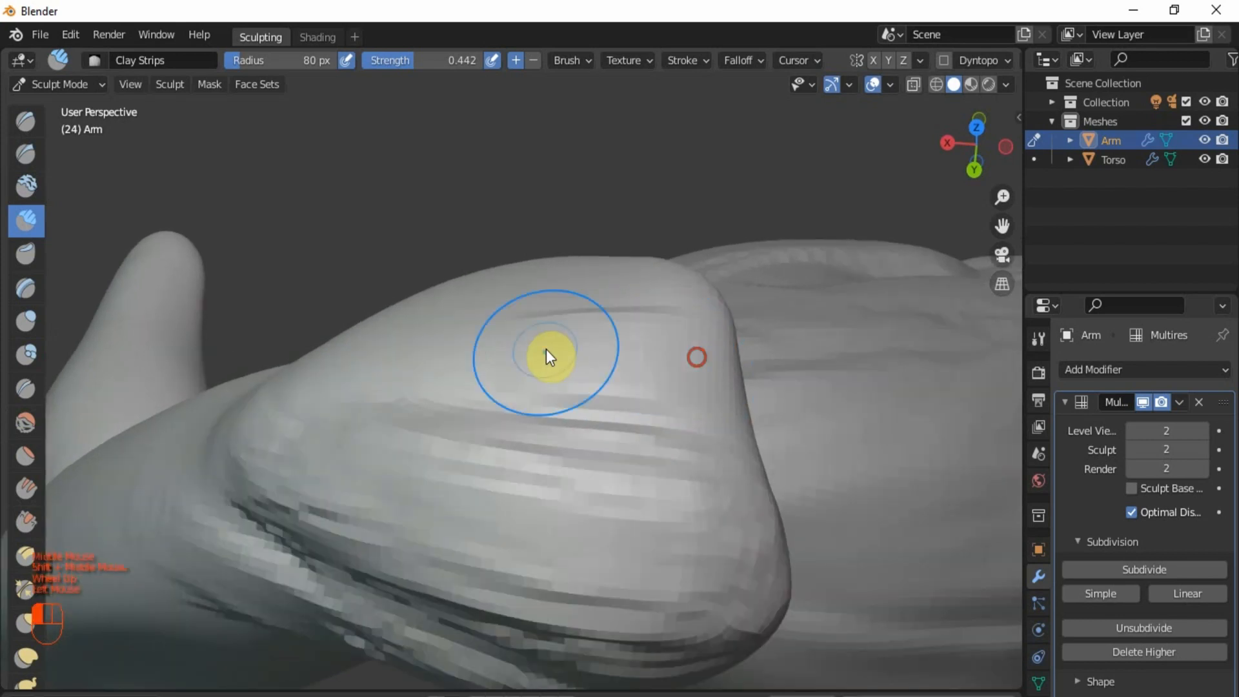
drag(636, 322, 392, 332)
drag(680, 343, 444, 326)
drag(678, 277, 429, 321)
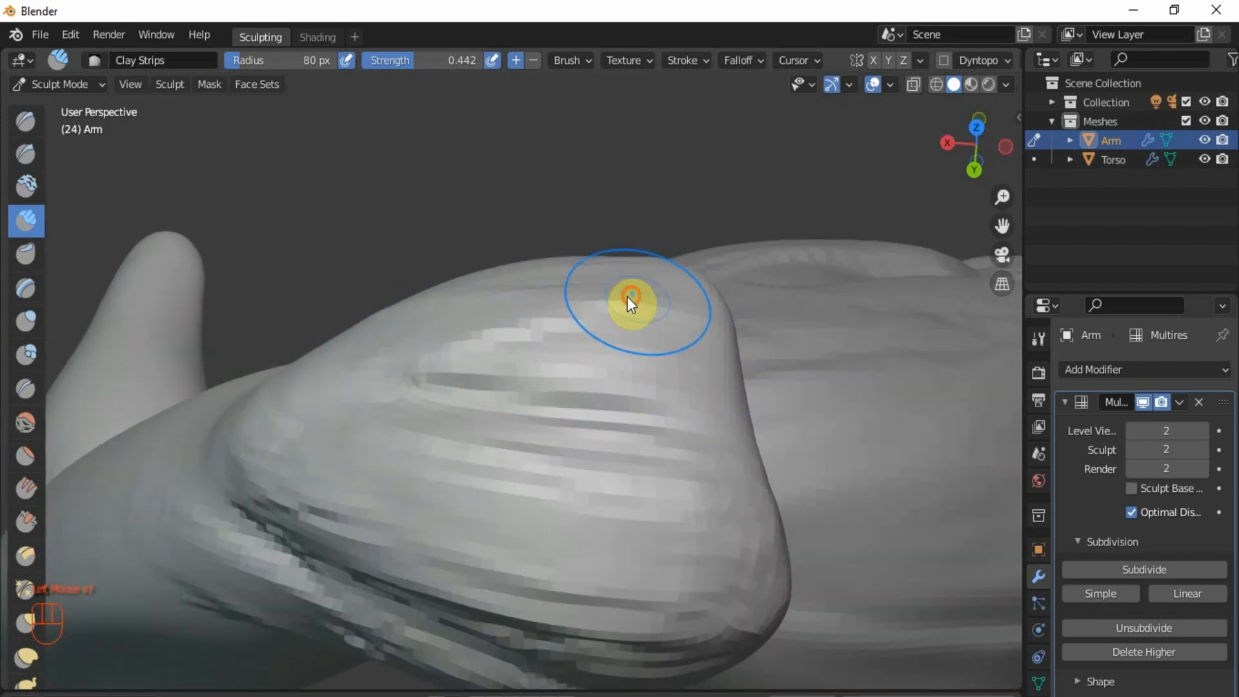
drag(628, 299, 410, 297)
Step: Build up the middle deltoid with clay strips running from the shoulder top down the outer side of the arm
scroll(516, 381, down, 1)
scroll(516, 380, down, 2)
mouse_move(517, 379)
middle_down()
mouse_move(648, 339)
mouse_move(610, 312)
middle_up()
scroll(610, 312, up, 2)
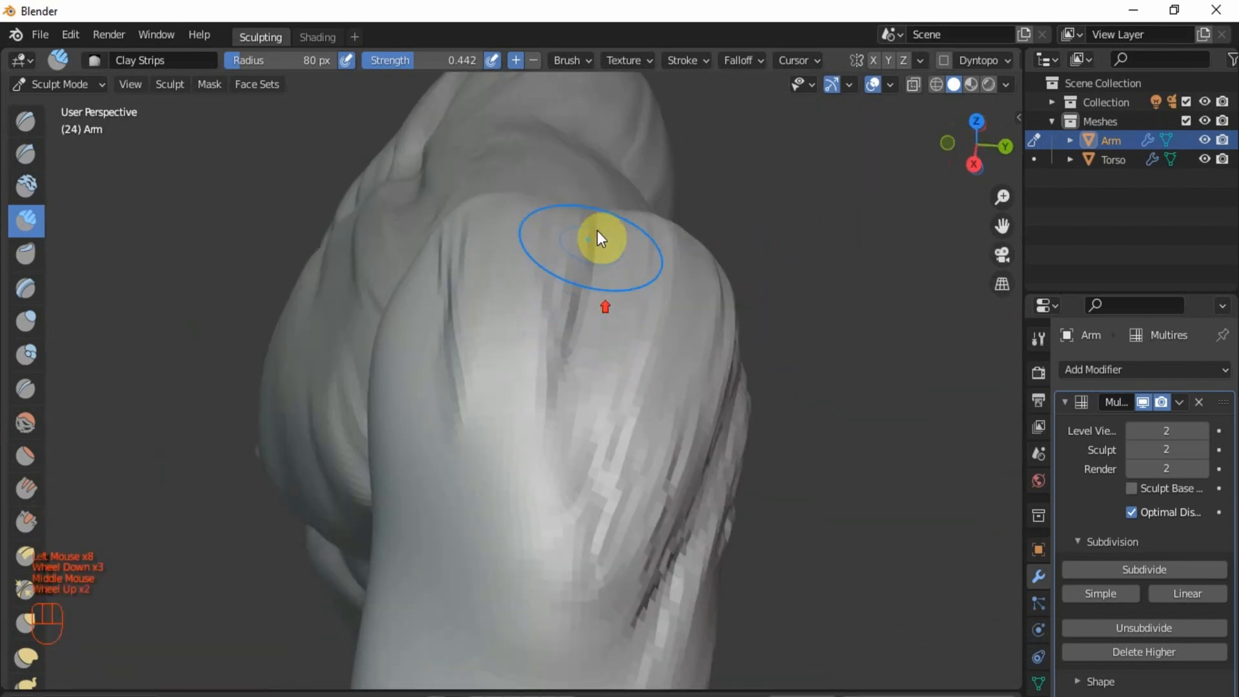
click(566, 228)
drag(566, 228, 527, 302)
drag(575, 200, 524, 392)
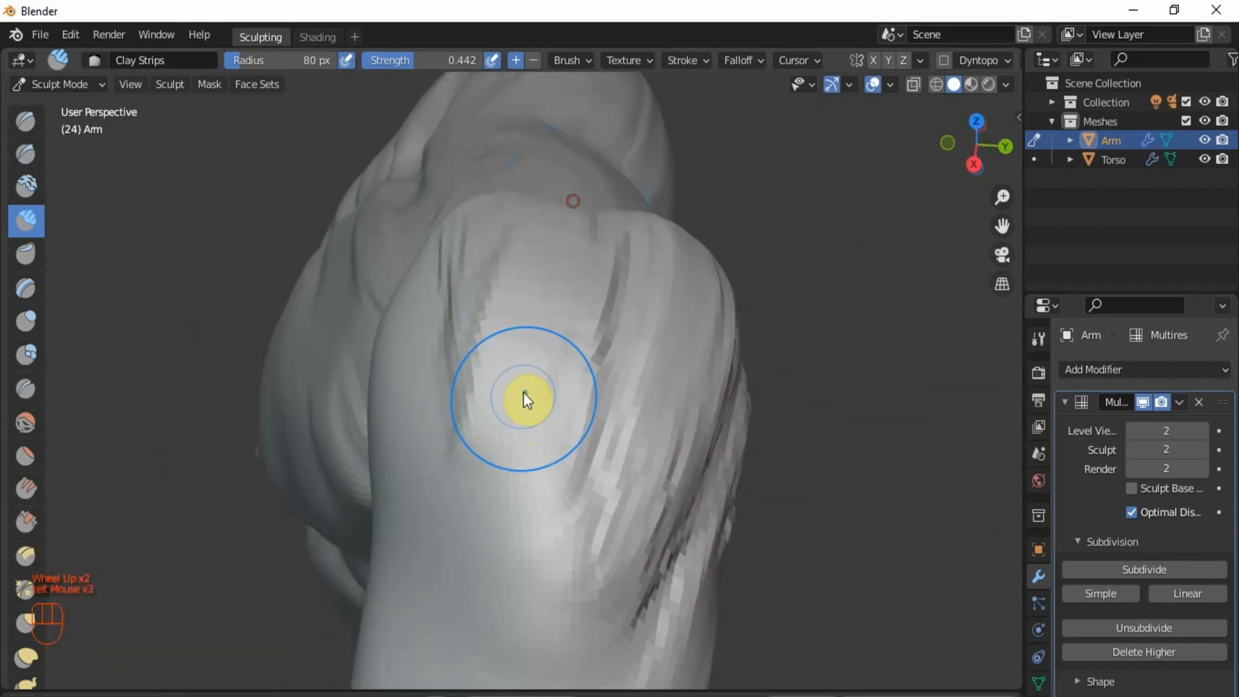
drag(531, 331, 510, 455)
drag(517, 291, 505, 533)
drag(484, 316, 526, 543)
mouse_move(610, 227)
mouse_down()
mouse_move(525, 465)
mouse_move(534, 581)
mouse_up()
Step: Block in the front deltoid with clay strips from the chest side of the shoulder outward, defining its lower edge
scroll(559, 484, down, 2)
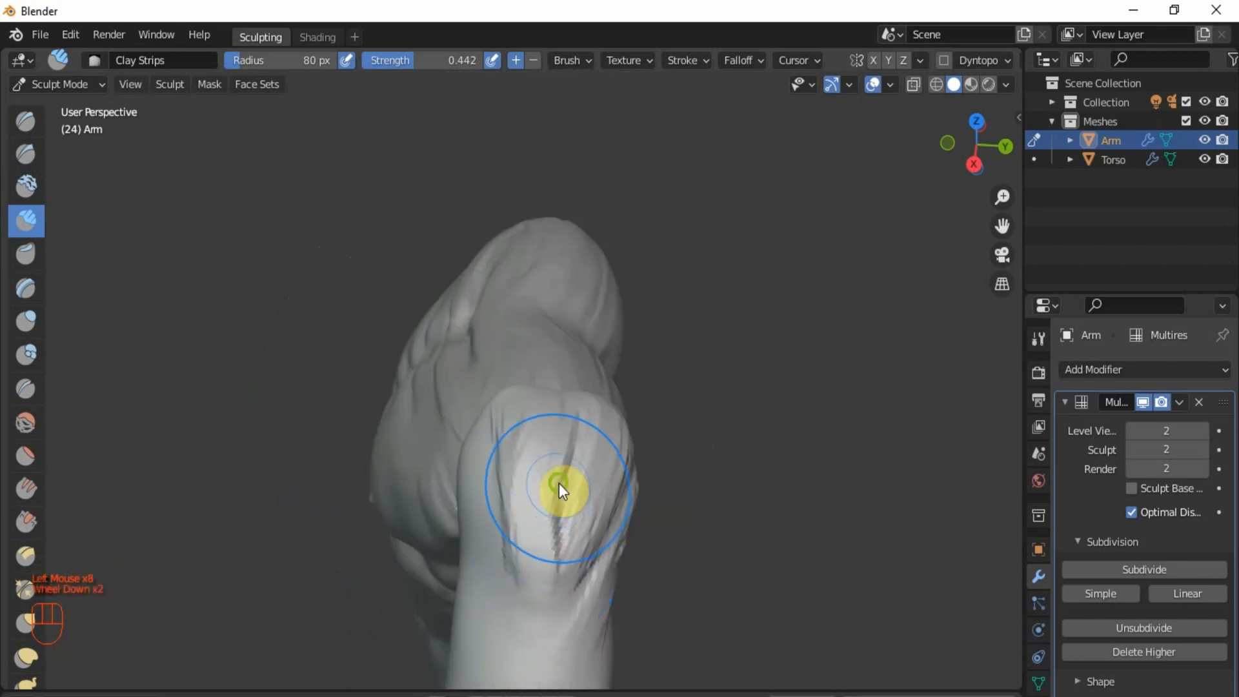
mouse_move(562, 489)
middle_down()
mouse_move(456, 387)
mouse_move(329, 379)
mouse_move(761, 454)
middle_up()
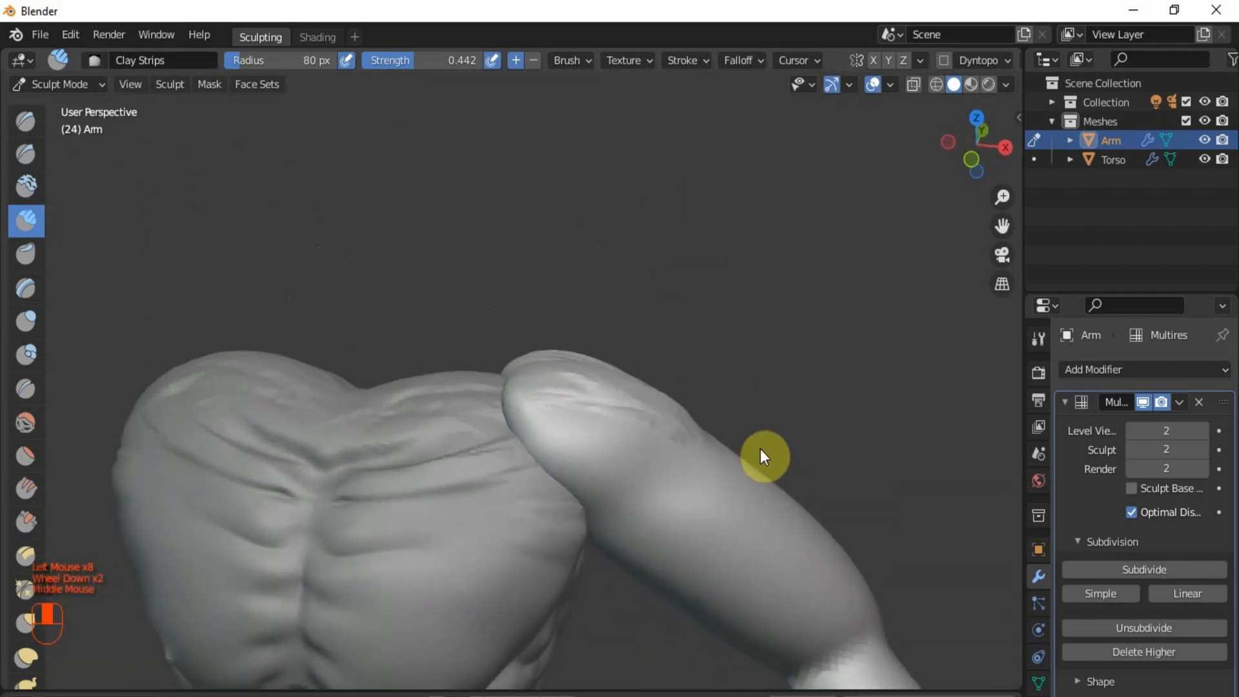
scroll(671, 430, down, 1)
scroll(665, 425, up, 3)
middle_drag(634, 478, 588, 447)
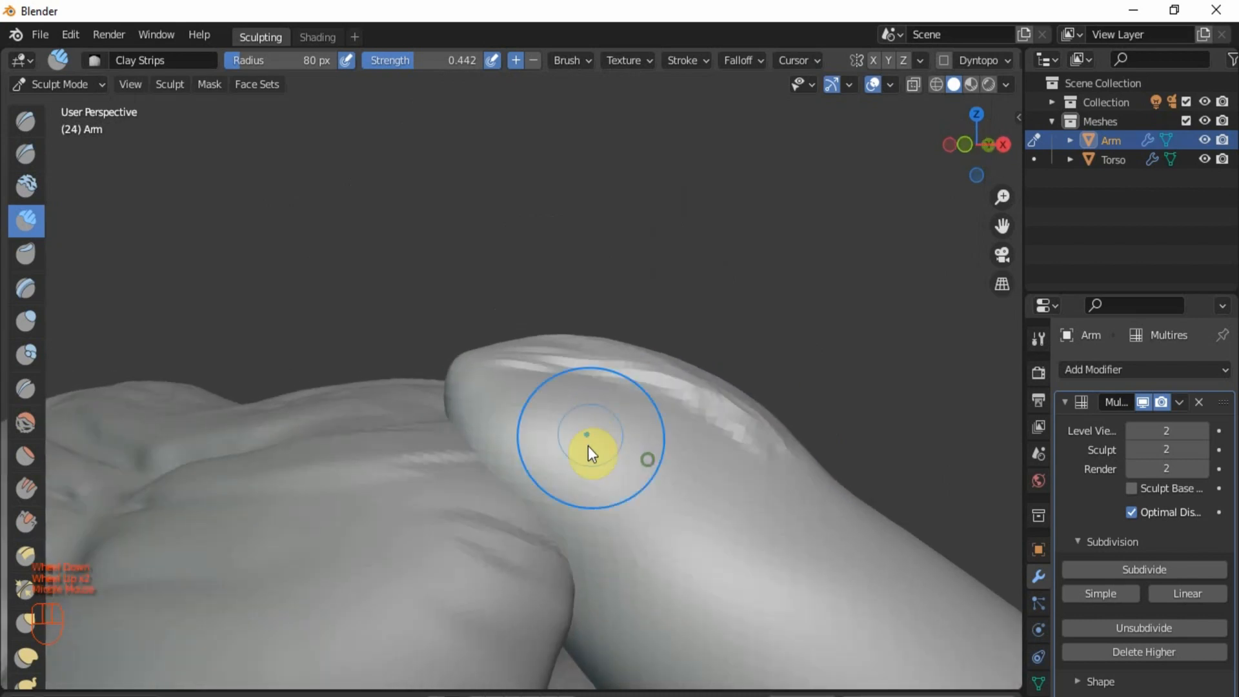
scroll(555, 484, up, 2)
mouse_move(512, 493)
mouse_down()
mouse_move(589, 512)
mouse_move(552, 506)
mouse_move(892, 450)
mouse_up()
drag(705, 465, 892, 460)
drag(439, 446, 846, 431)
drag(393, 421, 757, 415)
drag(428, 387, 811, 407)
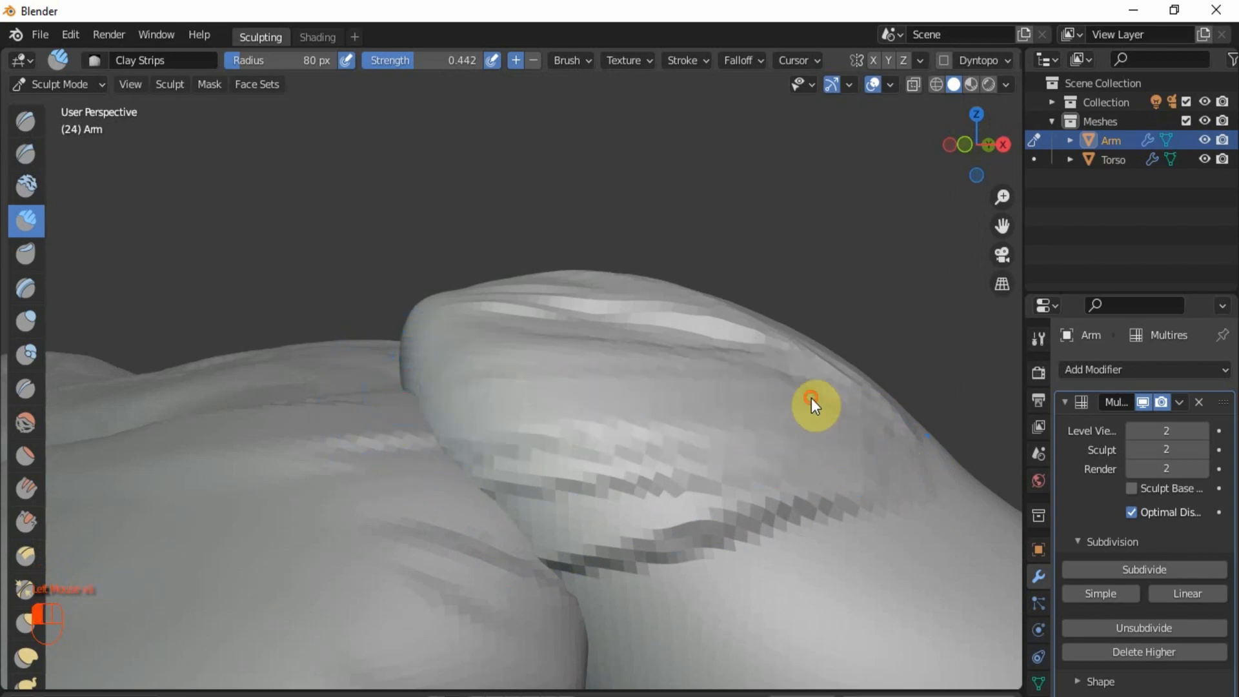
Step: Fill out the front deltoid with more clay strips across its centre and along its lower border
mouse_move(377, 337)
middle_down()
mouse_move(539, 409)
mouse_move(490, 417)
middle_up()
scroll(490, 418, up, 2)
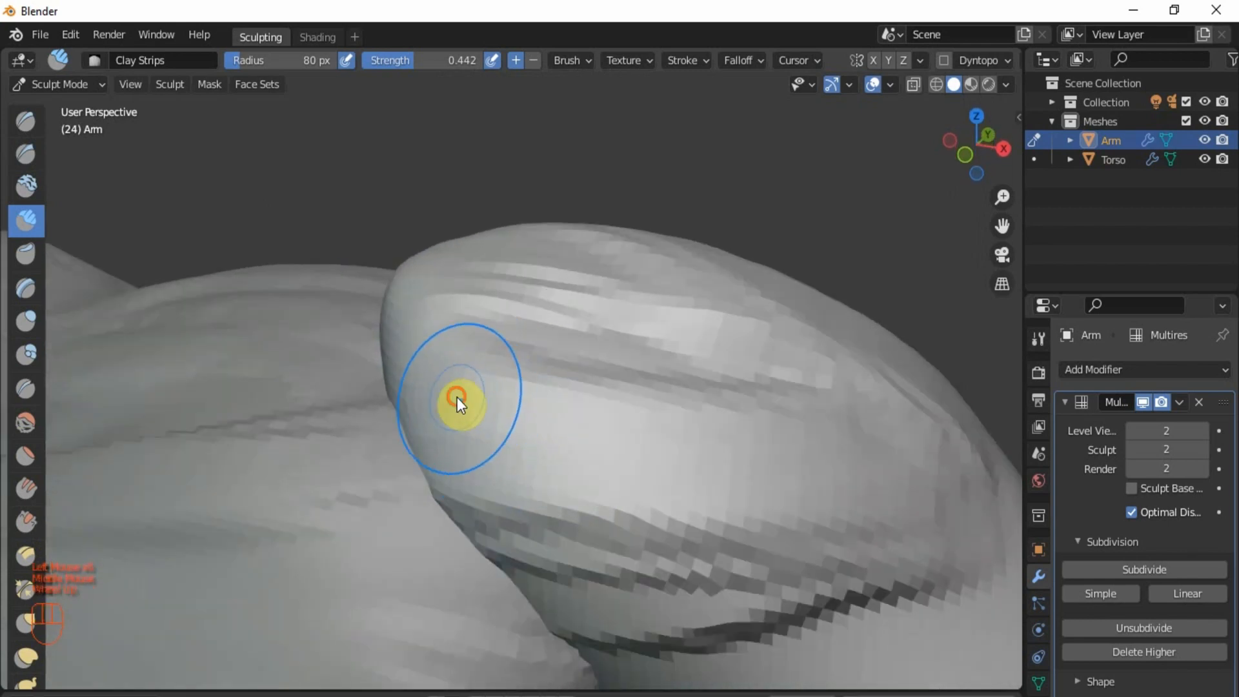
drag(457, 398, 849, 445)
mouse_move(415, 409)
mouse_down()
mouse_move(603, 409)
mouse_move(939, 485)
mouse_up()
drag(951, 540, 421, 496)
mouse_move(910, 520)
mouse_down()
mouse_move(770, 562)
mouse_move(542, 575)
mouse_up()
scroll(568, 581, down, 2)
middle_drag(568, 581, 625, 494)
scroll(521, 520, up, 2)
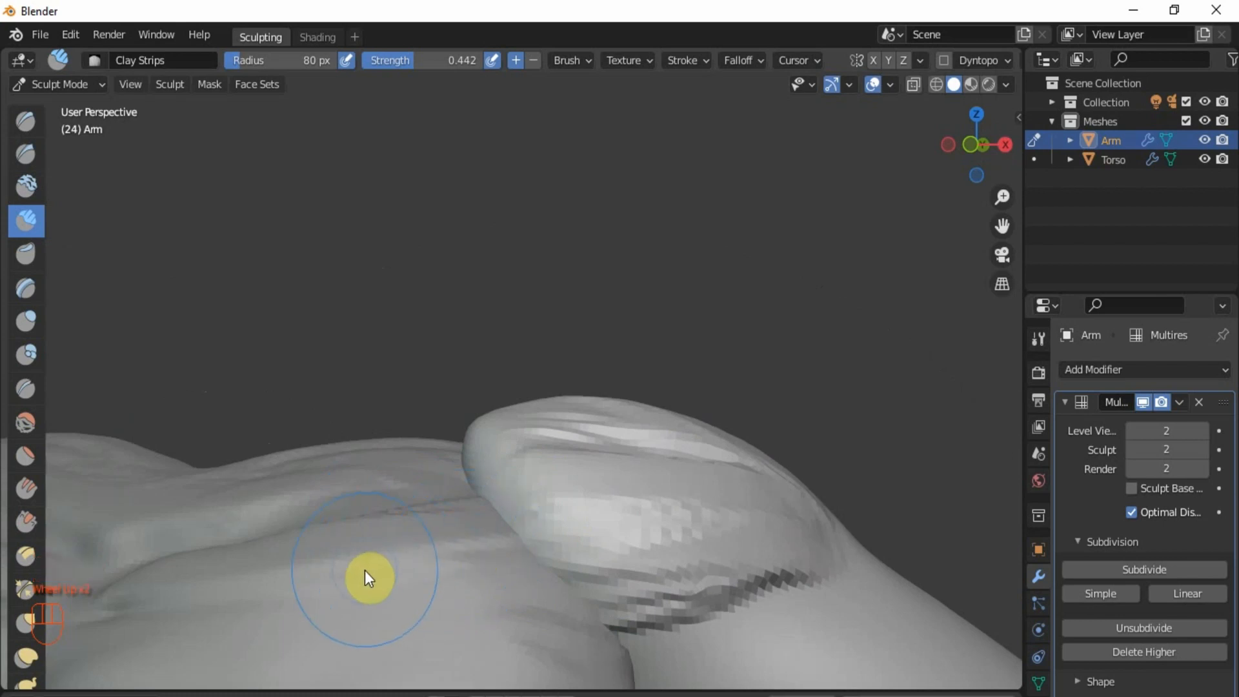
Step: Add clay strips along the rear and outer side of the deltoid, running from the shoulder toward the upper arm
scroll(397, 533, down, 1)
middle_drag(397, 534, 378, 556)
scroll(378, 555, up, 2)
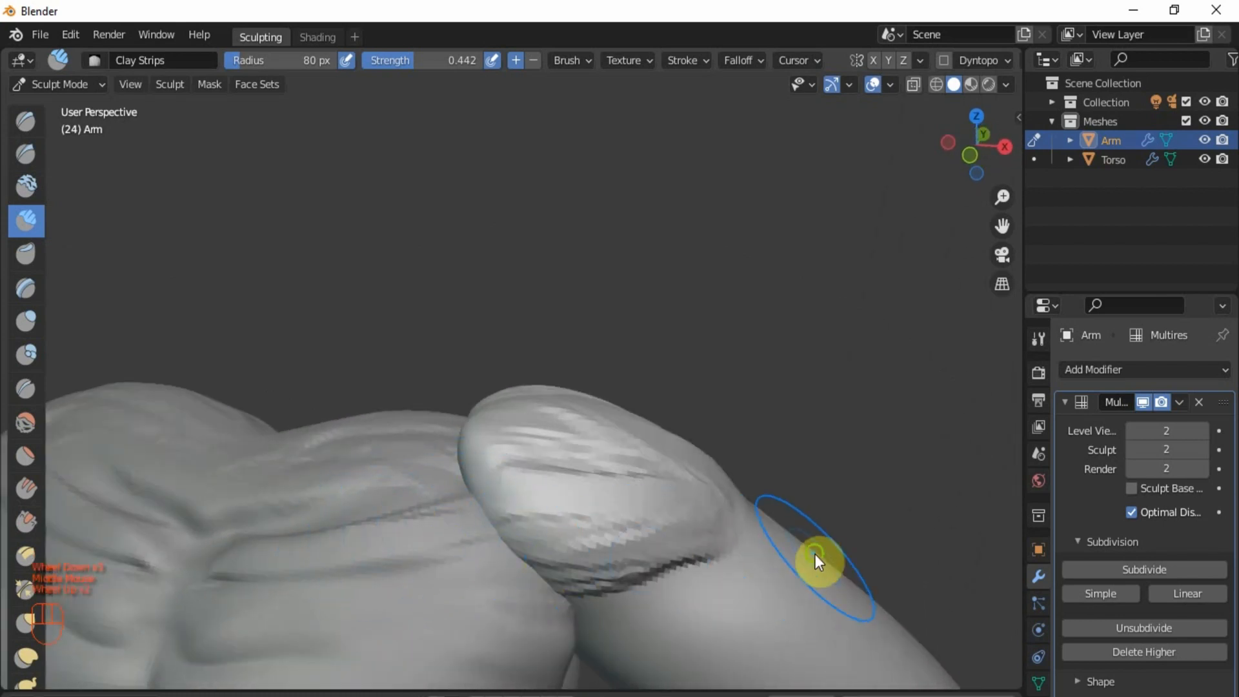
middle_drag(694, 545, 584, 335)
middle_drag(664, 362, 443, 420)
scroll(595, 312, up, 2)
drag(656, 235, 291, 375)
mouse_move(526, 252)
middle_down()
mouse_move(559, 277)
mouse_move(693, 292)
middle_up()
drag(493, 187, 563, 534)
drag(545, 141, 625, 523)
Step: Build up the rear deltoid with clay strips running from the back of the shoulder down to the outer arm
scroll(648, 494, down, 3)
middle_drag(656, 471, 482, 300)
shift+middle_drag(462, 373, 821, 417)
scroll(529, 338, down, 2)
scroll(672, 390, up, 3)
middle_drag(672, 390, 553, 348)
scroll(534, 349, up, 1)
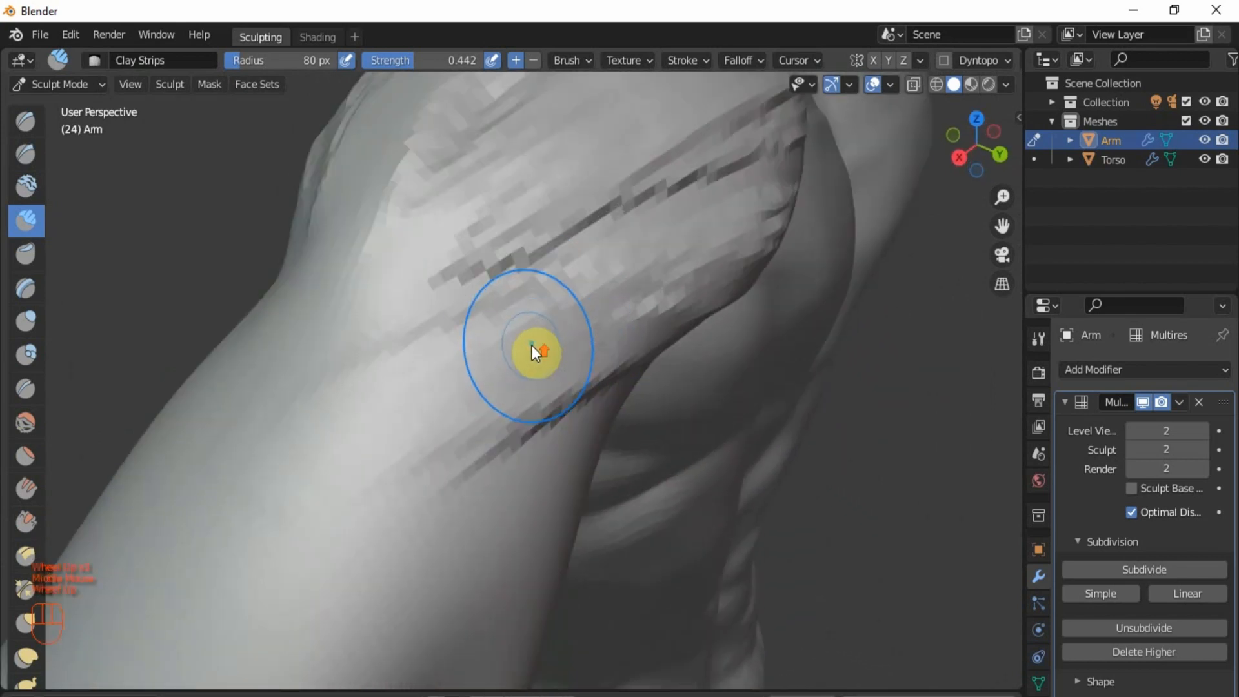
drag(534, 348, 354, 425)
drag(559, 365, 310, 461)
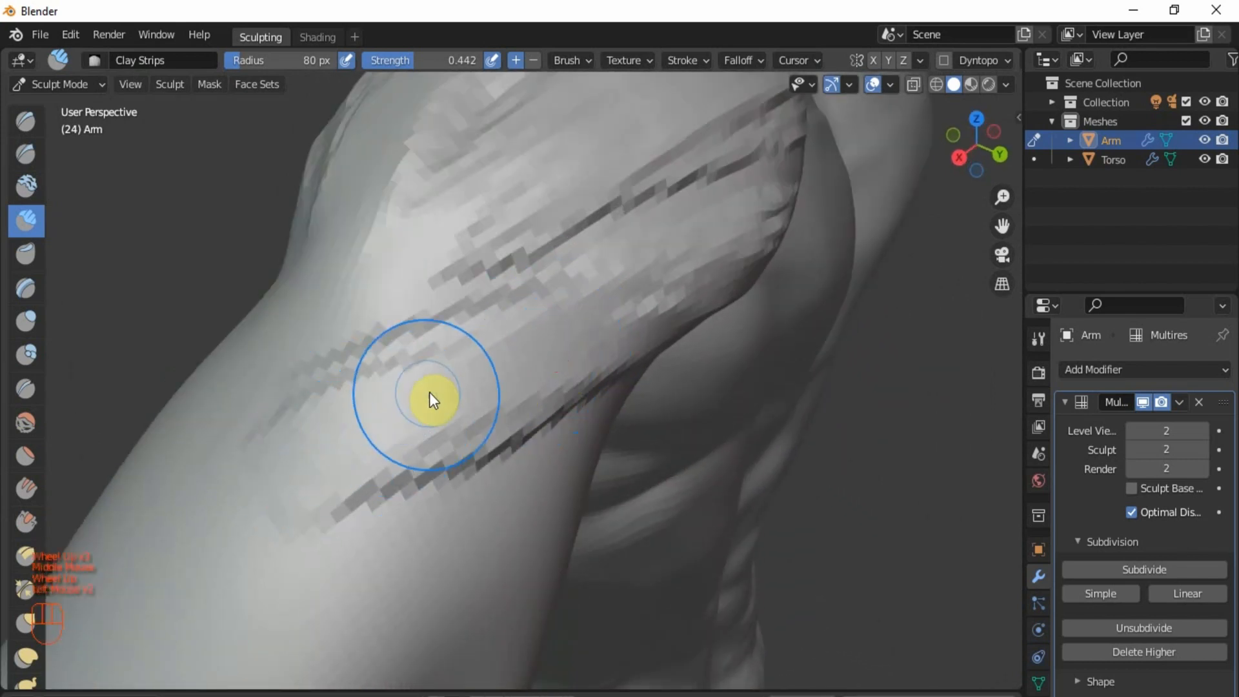
drag(459, 378, 355, 394)
drag(605, 324, 439, 362)
drag(573, 186, 414, 269)
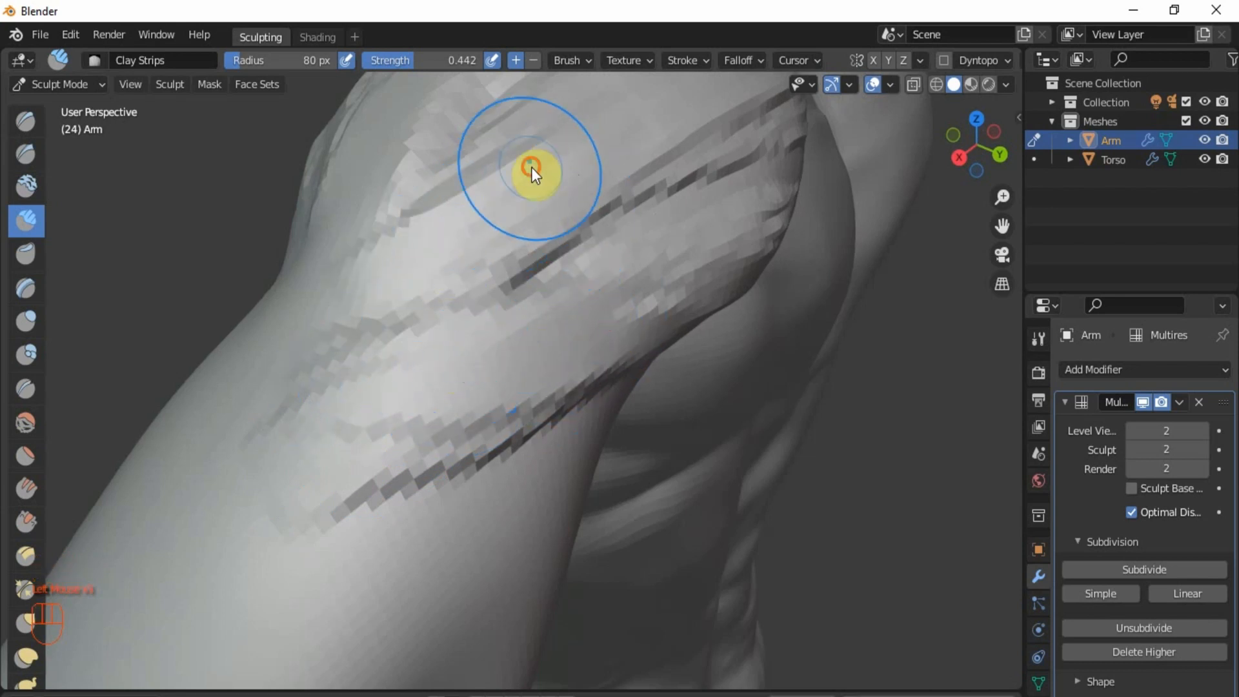
drag(532, 168, 433, 262)
Step: Bring the deltoid heads together with clay strips converging on the muscle's lower tip on the outer arm
scroll(431, 284, down, 2)
mouse_move(431, 284)
middle_down()
mouse_move(428, 312)
mouse_move(587, 315)
mouse_move(665, 331)
middle_up()
scroll(667, 333, up, 2)
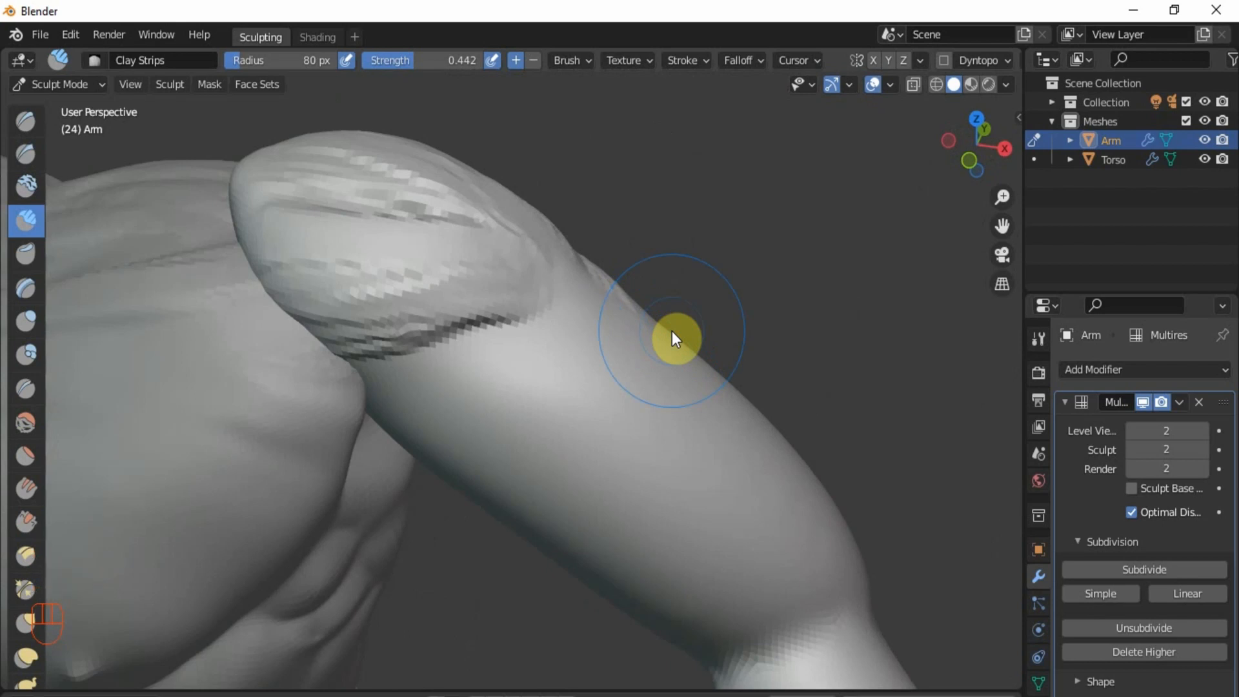
middle_drag(661, 323, 462, 370)
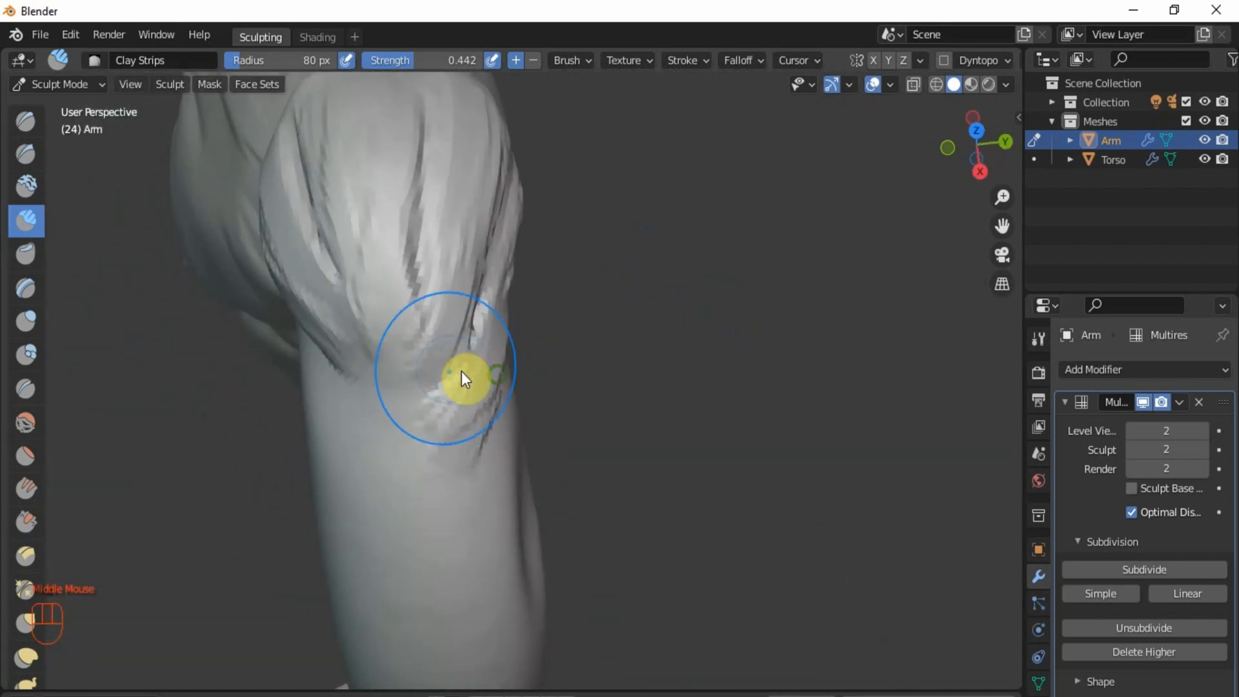
scroll(445, 355, up, 2)
drag(476, 279, 434, 404)
drag(418, 257, 334, 423)
drag(387, 293, 372, 404)
drag(418, 332, 403, 439)
drag(520, 372, 458, 542)
drag(520, 443, 484, 542)
drag(462, 523, 573, 275)
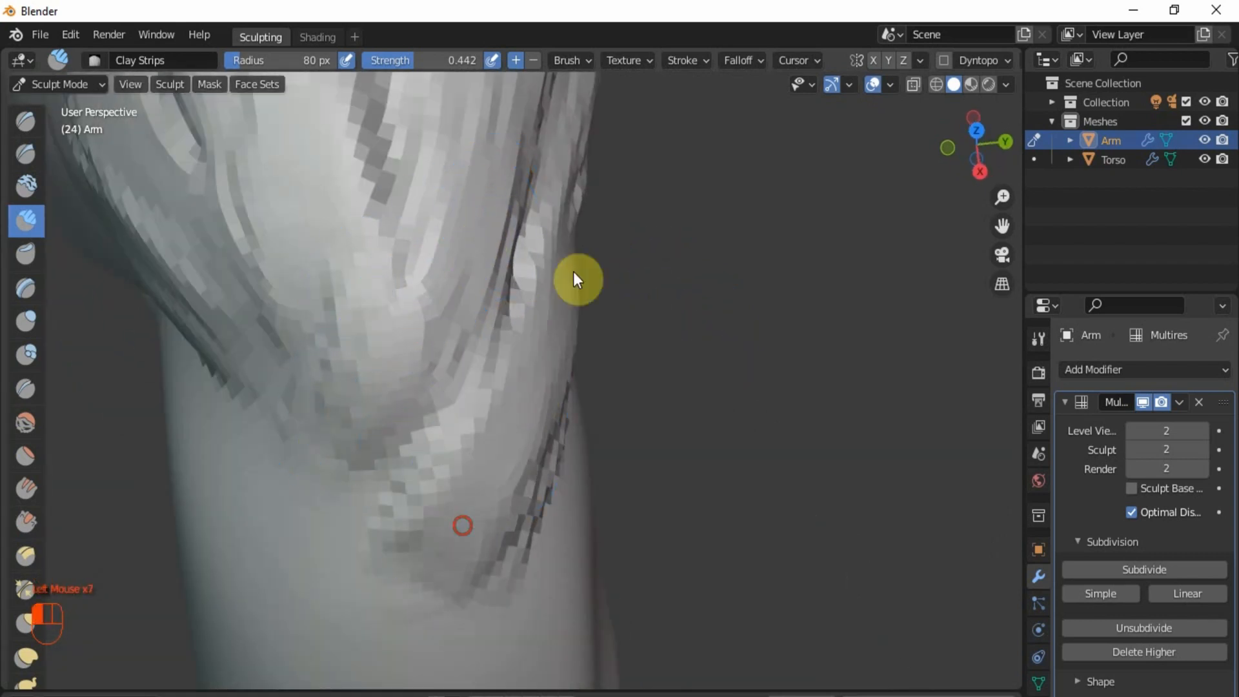
Step: Fill out the rear deltoid along its lower border with clay strips on the back of the shoulder
scroll(593, 305, down, 2)
middle_drag(588, 417, 458, 335)
scroll(510, 280, up, 3)
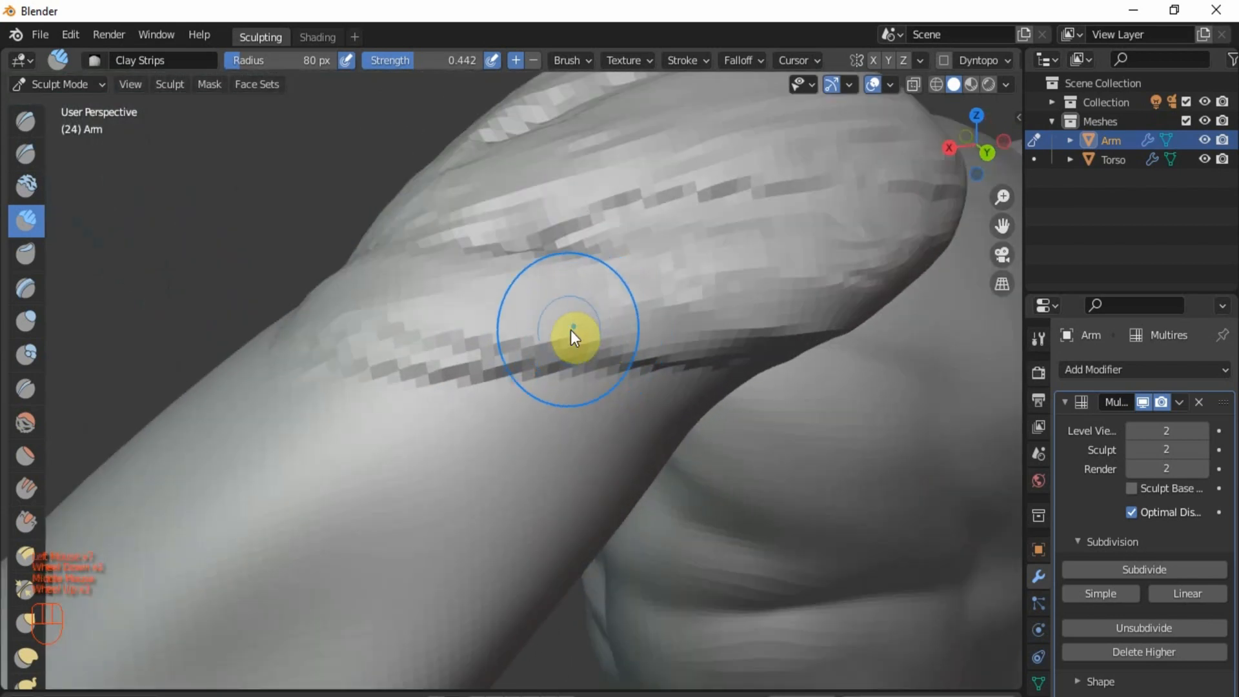
drag(550, 315, 885, 295)
mouse_move(726, 278)
mouse_down()
mouse_move(620, 288)
mouse_move(953, 270)
mouse_up()
scroll(619, 288, up, 1)
mouse_move(822, 368)
mouse_down()
mouse_move(456, 276)
mouse_move(360, 363)
mouse_move(582, 392)
mouse_up()
Step: Examine the bare upper arm below the deltoid from the front and the back
scroll(608, 428, down, 2)
mouse_move(608, 427)
middle_down()
mouse_move(792, 425)
mouse_move(846, 519)
mouse_move(658, 451)
mouse_move(766, 421)
mouse_move(700, 387)
mouse_move(617, 441)
mouse_move(563, 256)
mouse_move(675, 313)
mouse_move(566, 302)
mouse_move(653, 280)
middle_up()
scroll(581, 262, up, 2)
middle_drag(525, 244, 634, 295)
scroll(541, 278, up, 2)
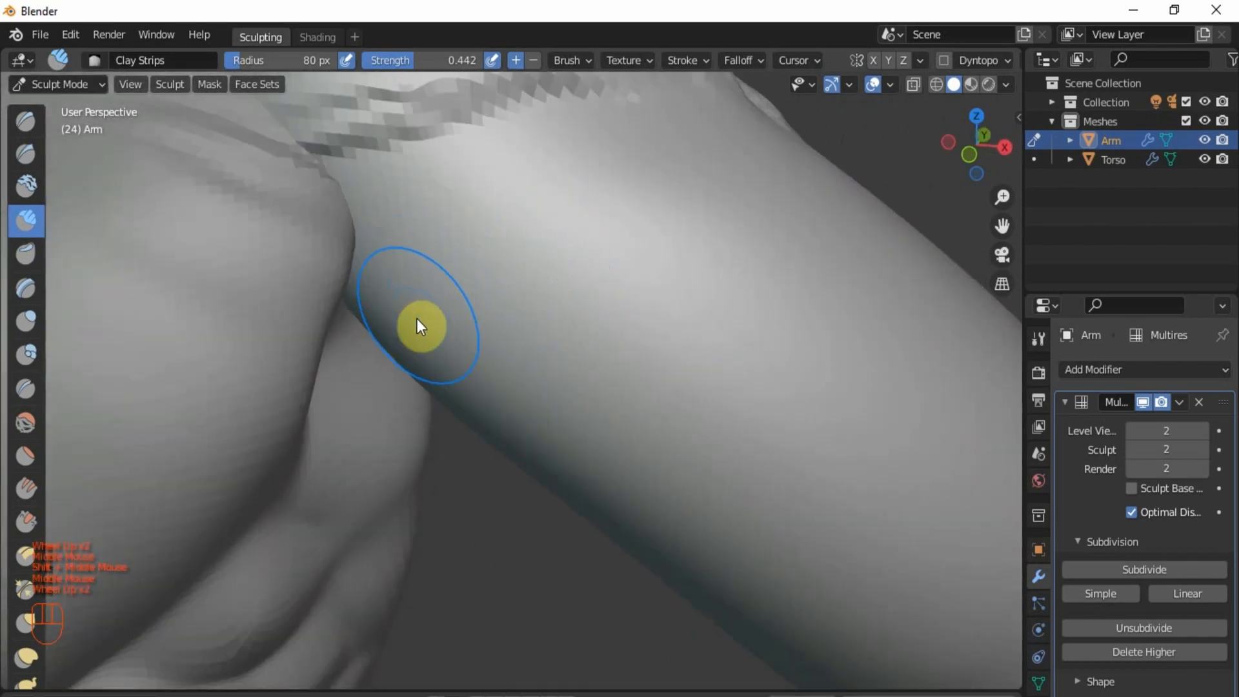
scroll(491, 336, down, 1)
middle_drag(545, 350, 496, 265)
scroll(495, 245, down, 2)
scroll(501, 270, up, 3)
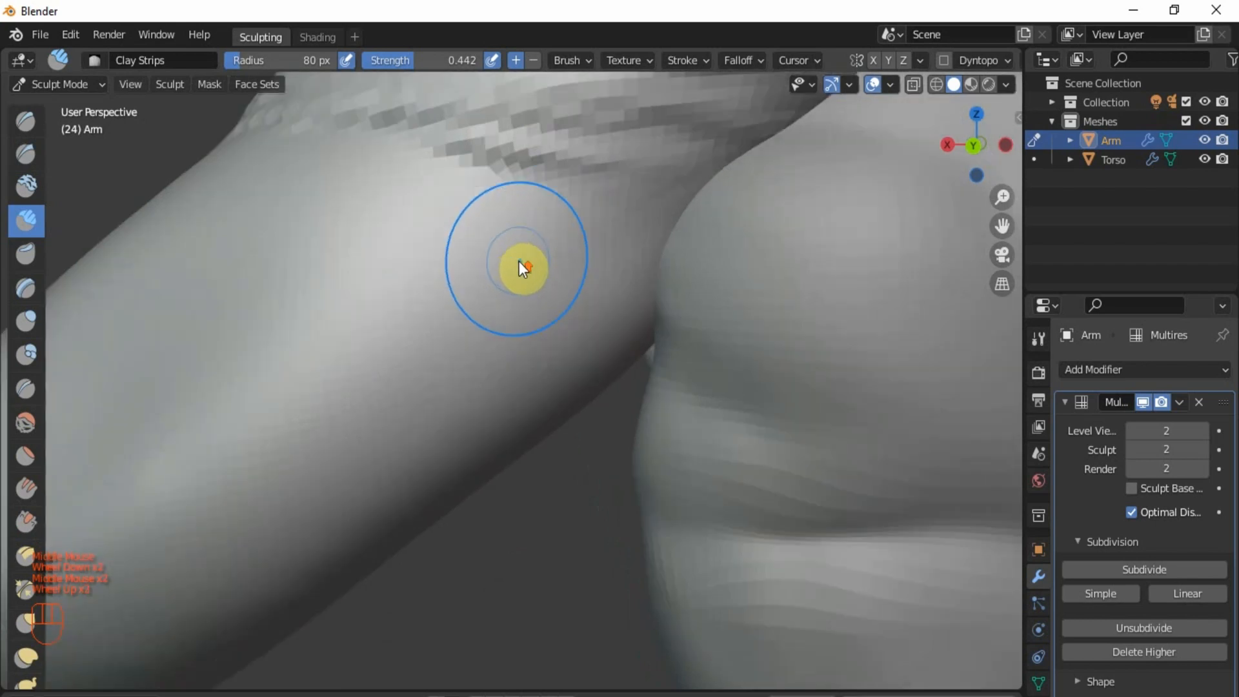
scroll(575, 273, down, 1)
shift+middle_drag(550, 300, 597, 280)
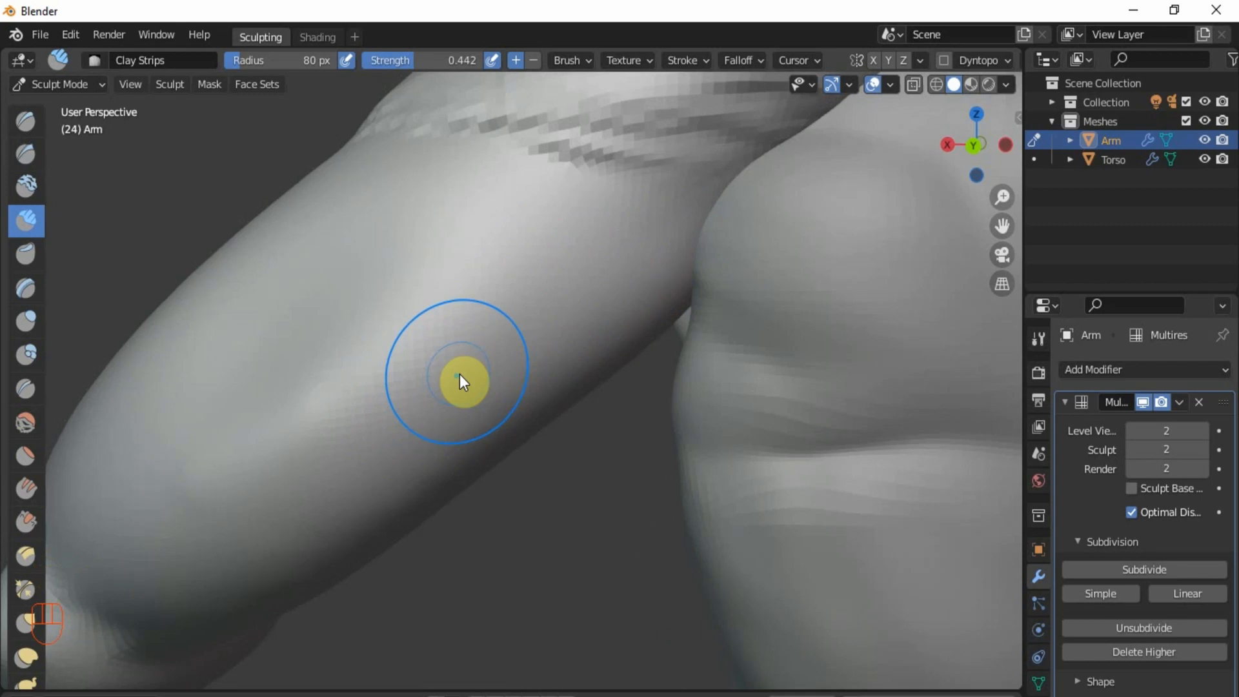
Step: Block in the upper triceps with clay strips from the armpit down the back of the upper arm
mouse_move(462, 385)
middle_down()
mouse_move(451, 362)
mouse_move(478, 358)
middle_up()
drag(622, 261, 414, 419)
drag(672, 287, 476, 419)
drag(657, 277, 478, 406)
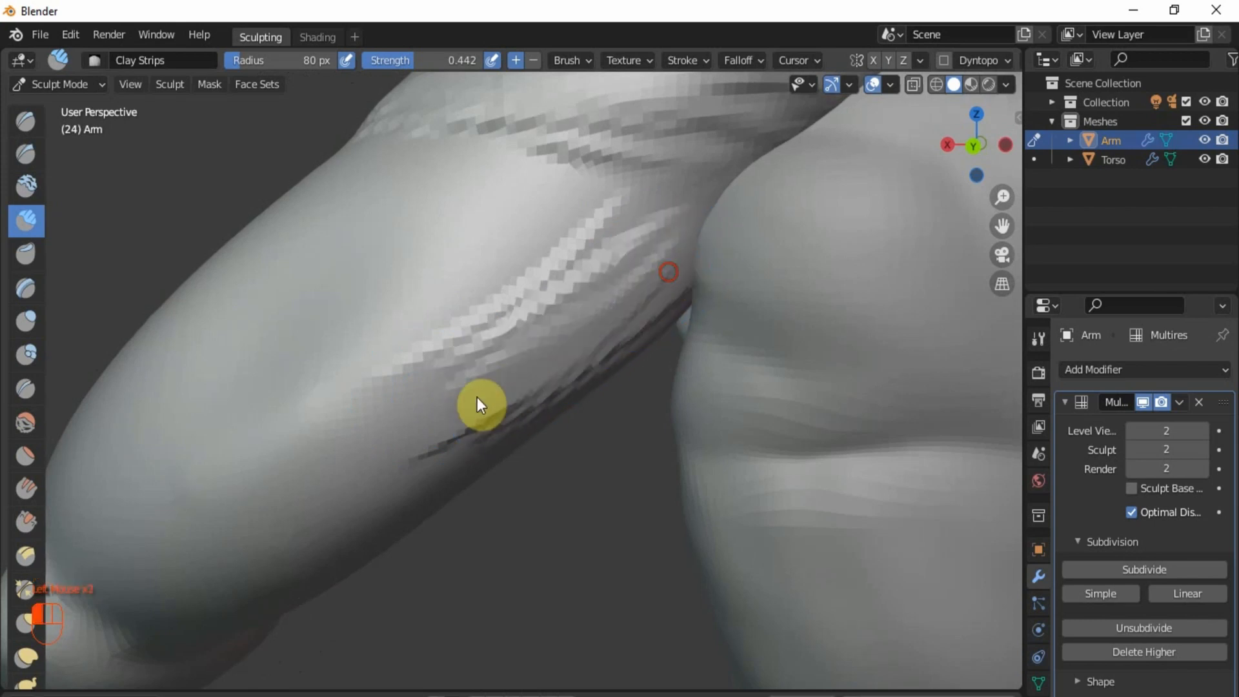
drag(648, 246, 534, 326)
mouse_move(553, 249)
mouse_down()
mouse_move(371, 350)
mouse_move(509, 258)
mouse_move(441, 294)
mouse_up()
drag(571, 191, 532, 237)
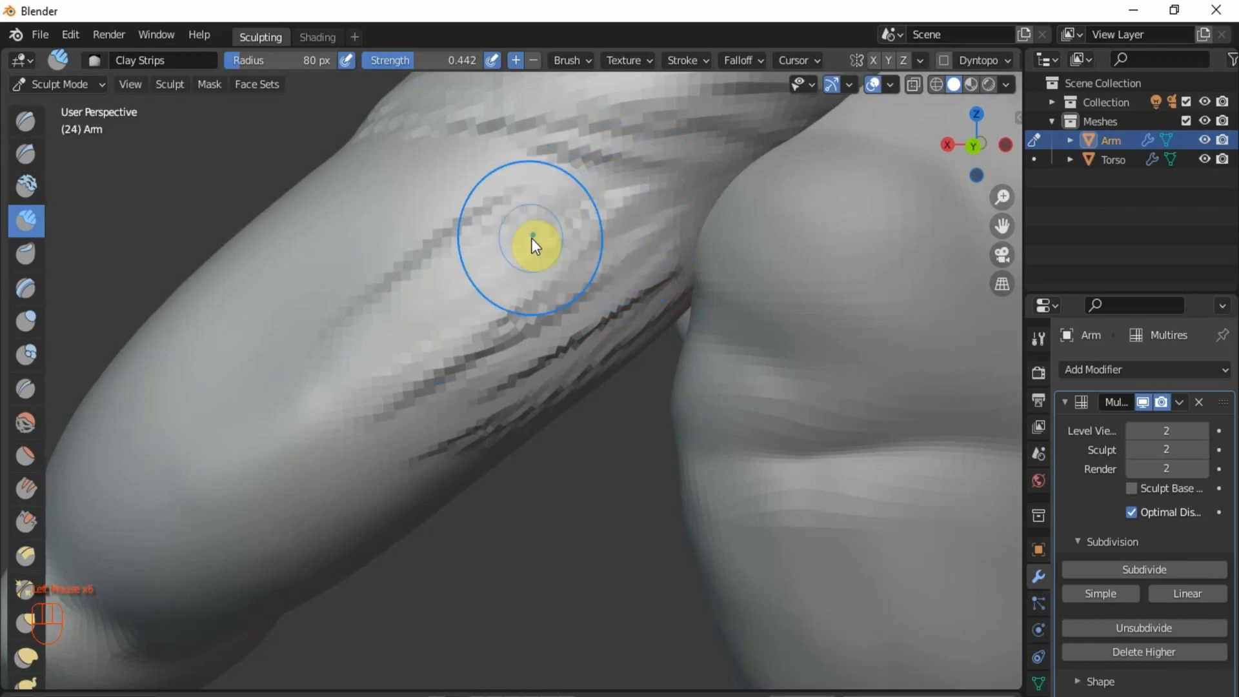
Step: Add clay strips where the triceps tucks under the rear deltoid beside the armpit
scroll(677, 213, up, 2)
scroll(676, 213, down, 1)
middle_drag(652, 254, 661, 279)
scroll(671, 278, up, 3)
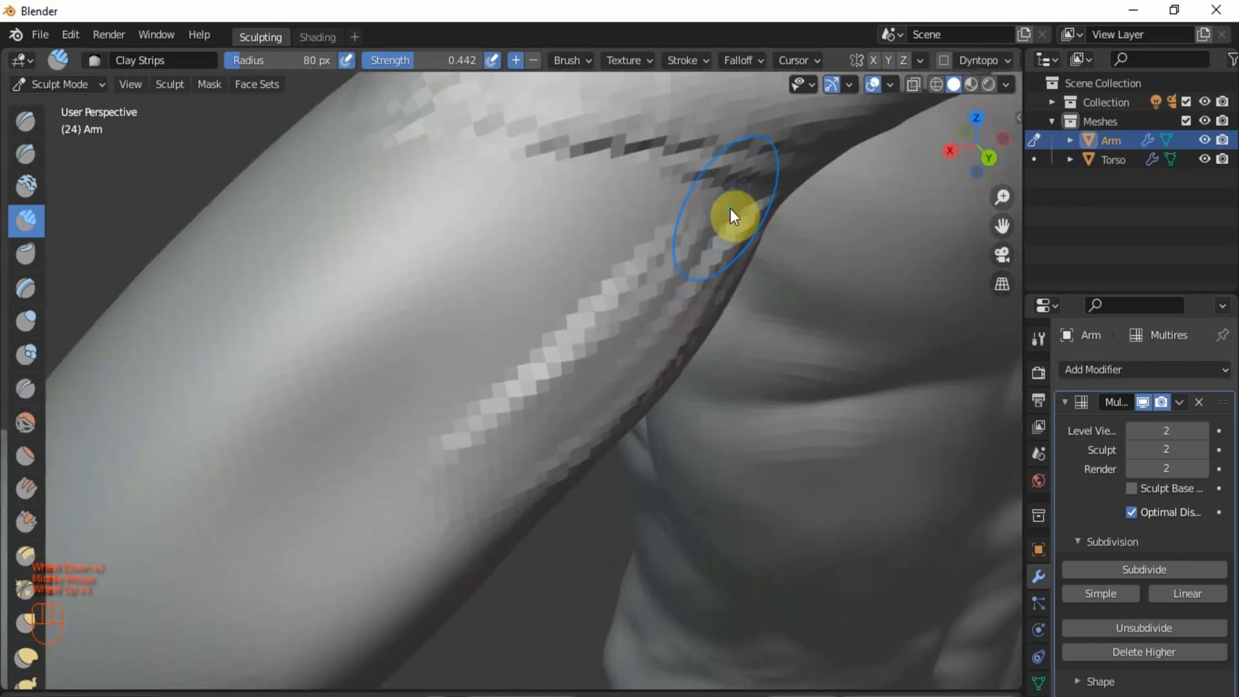
mouse_move(833, 169)
mouse_down()
mouse_move(775, 144)
mouse_move(872, 152)
mouse_move(667, 103)
mouse_move(891, 133)
mouse_move(861, 122)
mouse_up()
scroll(877, 145, up, 1)
shift+middle_drag(897, 166, 823, 297)
mouse_move(819, 290)
mouse_down()
mouse_move(475, 226)
mouse_move(328, 223)
mouse_up()
Step: Build up the long head of the triceps with long clay strips from the armpit toward the lower arm back
scroll(327, 223, down, 2)
mouse_move(524, 325)
middle_down()
mouse_move(638, 272)
mouse_move(509, 332)
mouse_move(434, 266)
mouse_move(579, 192)
mouse_move(632, 239)
middle_up()
scroll(513, 332, up, 2)
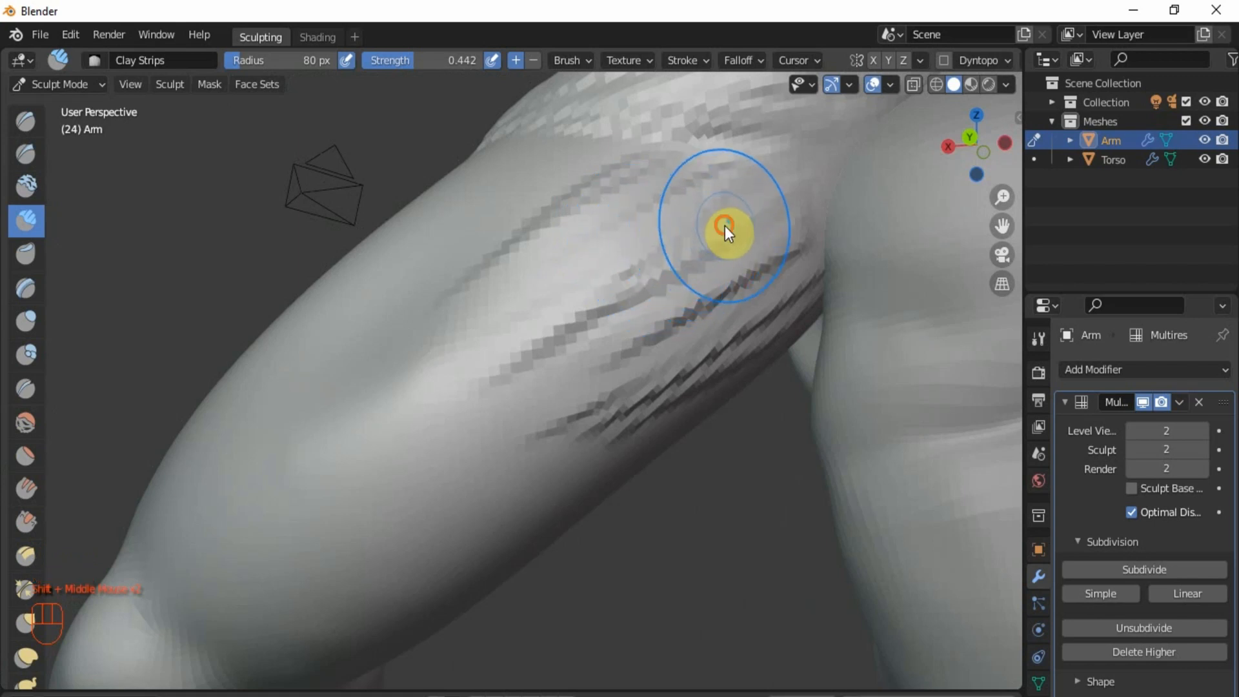
drag(726, 226, 561, 352)
drag(761, 202, 475, 419)
drag(666, 240, 411, 531)
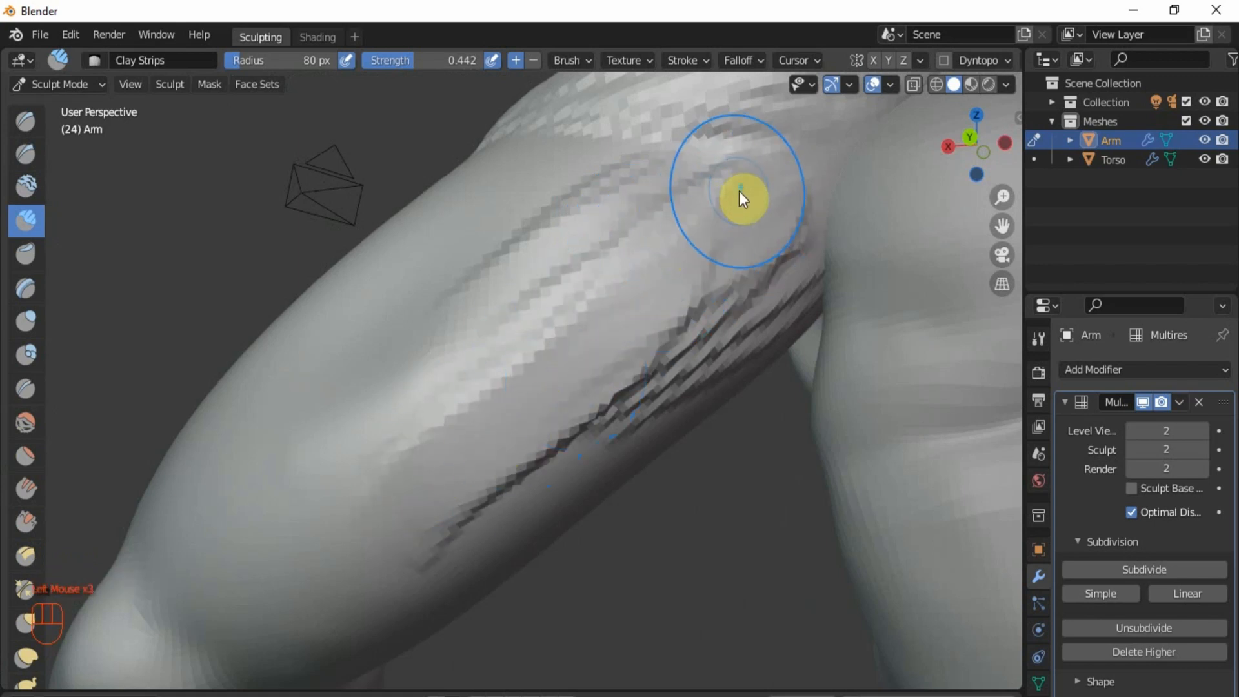
drag(712, 236, 415, 453)
drag(623, 326, 362, 529)
mouse_move(605, 361)
mouse_down()
mouse_move(573, 407)
mouse_move(378, 559)
mouse_move(453, 542)
mouse_up()
Step: Shape the middle of the triceps with added and carved strokes, and extend its inner edge down toward the elbow
shift+middle_drag(453, 542, 503, 403)
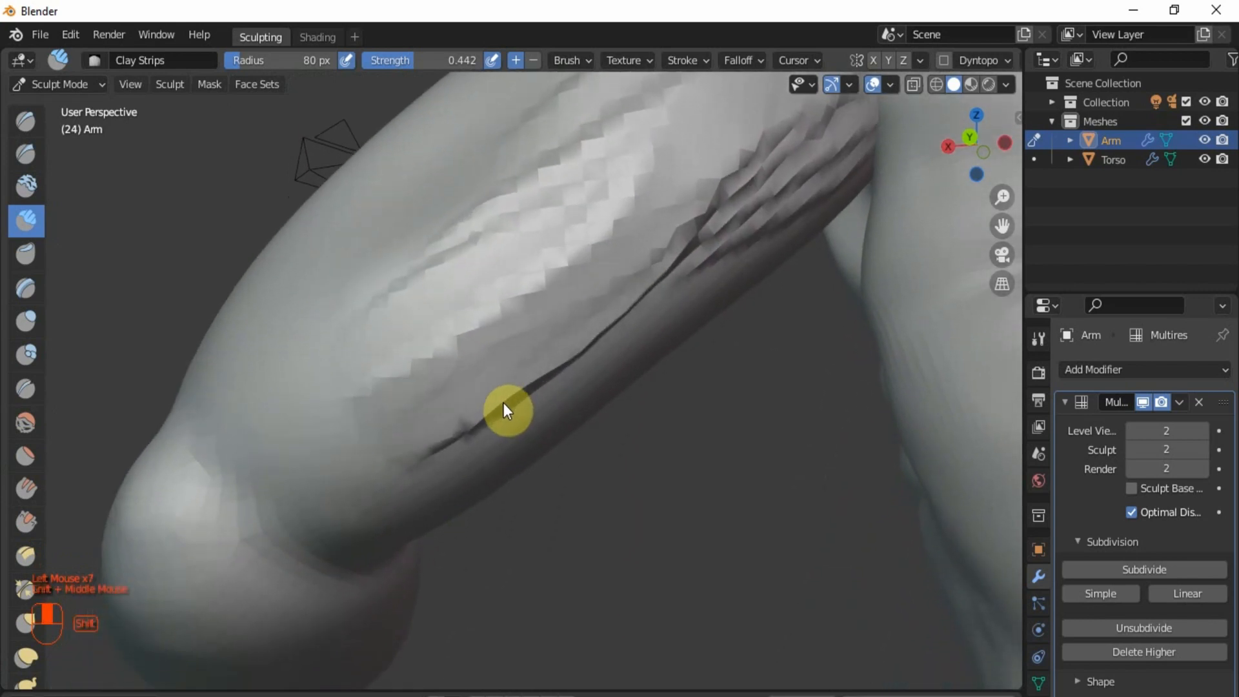
shift+middle_drag(627, 252, 633, 377)
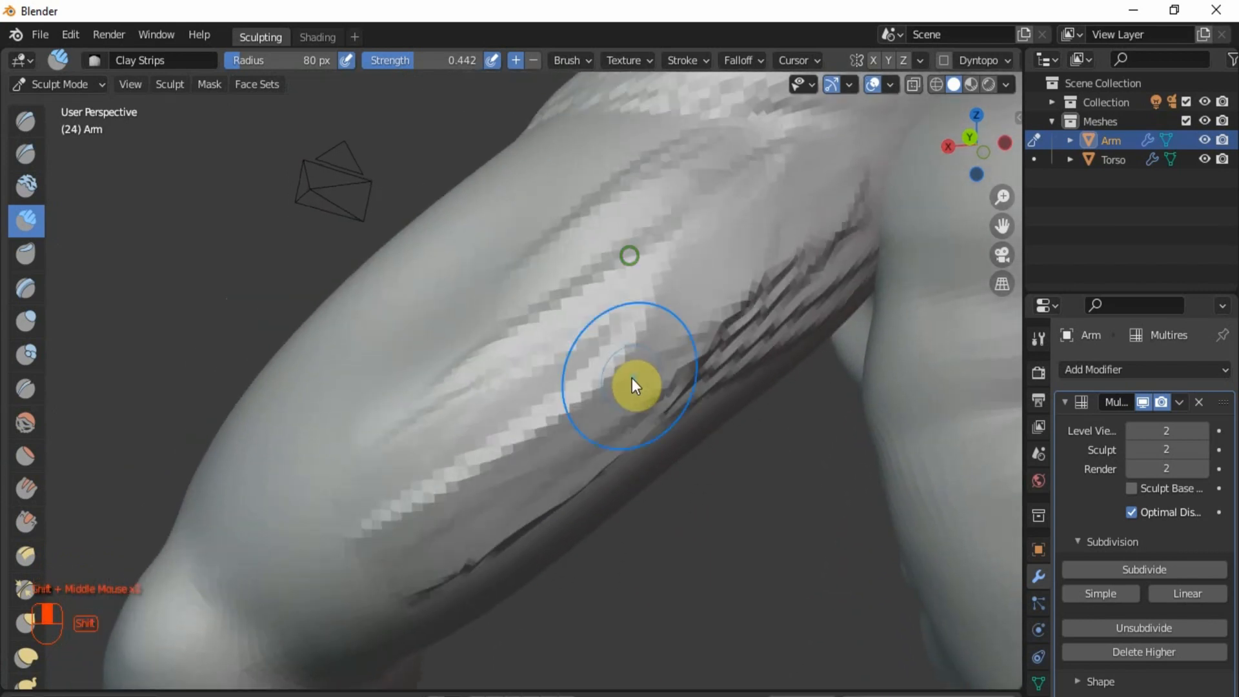
mouse_move(720, 188)
mouse_down()
mouse_move(585, 275)
mouse_move(707, 184)
mouse_move(648, 238)
mouse_up()
drag(619, 235, 417, 421)
ctrl+drag(477, 385, 444, 448)
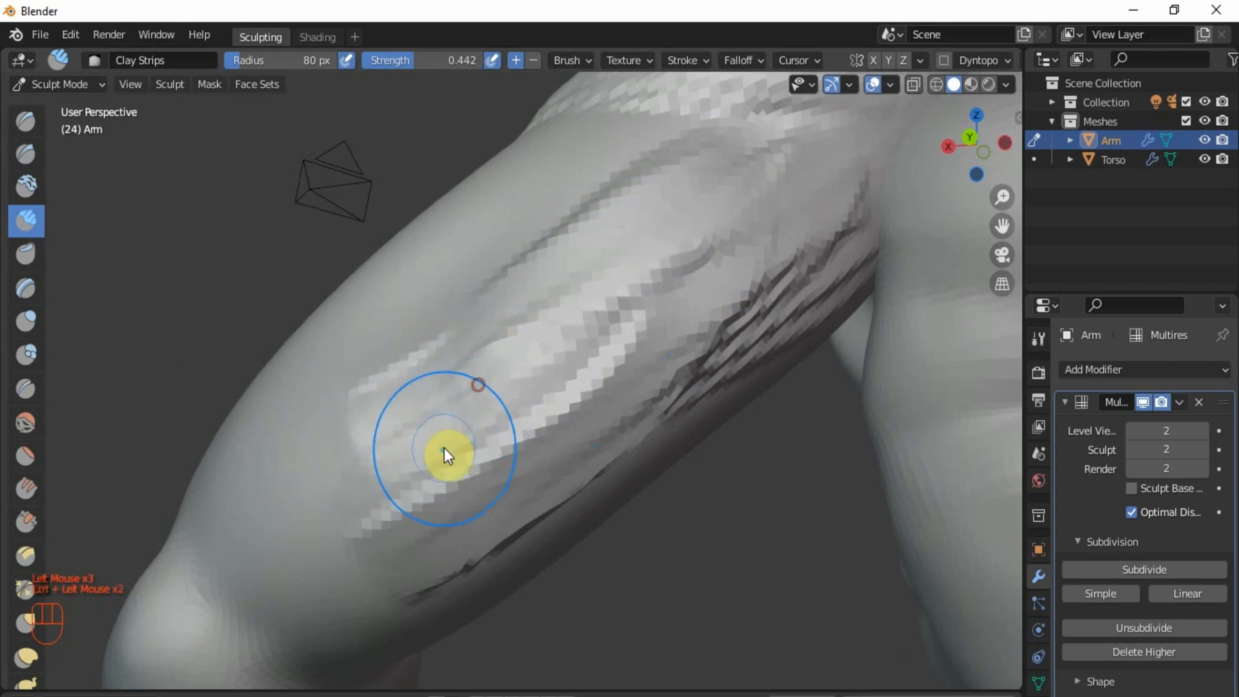
drag(725, 232, 589, 404)
mouse_move(807, 268)
mouse_down()
mouse_move(656, 429)
mouse_move(476, 539)
mouse_move(378, 636)
mouse_move(366, 614)
mouse_move(329, 631)
mouse_up()
Step: Taper the lower triceps into the elbow with clay strips along the back of the arm
scroll(330, 631, down, 2)
mouse_move(329, 631)
middle_down()
mouse_move(456, 512)
mouse_move(502, 539)
mouse_move(395, 519)
mouse_move(390, 501)
mouse_move(468, 397)
mouse_move(359, 597)
middle_up()
scroll(359, 596, up, 2)
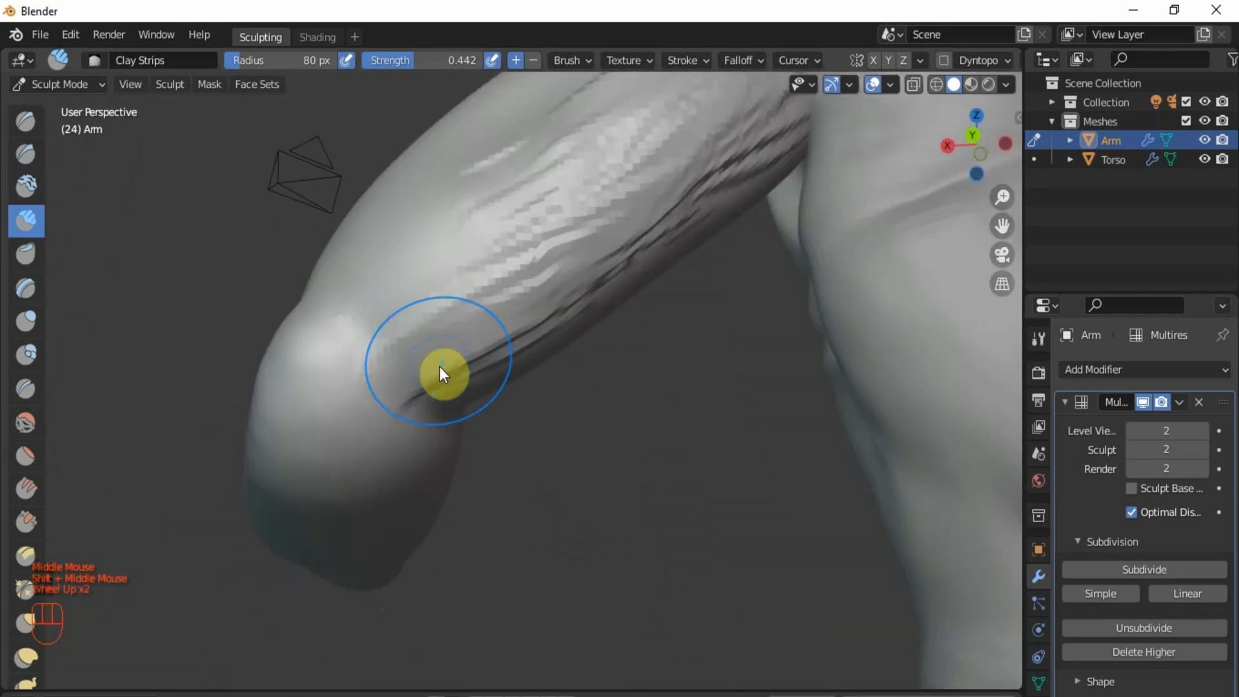
drag(547, 315, 505, 333)
scroll(507, 333, up, 2)
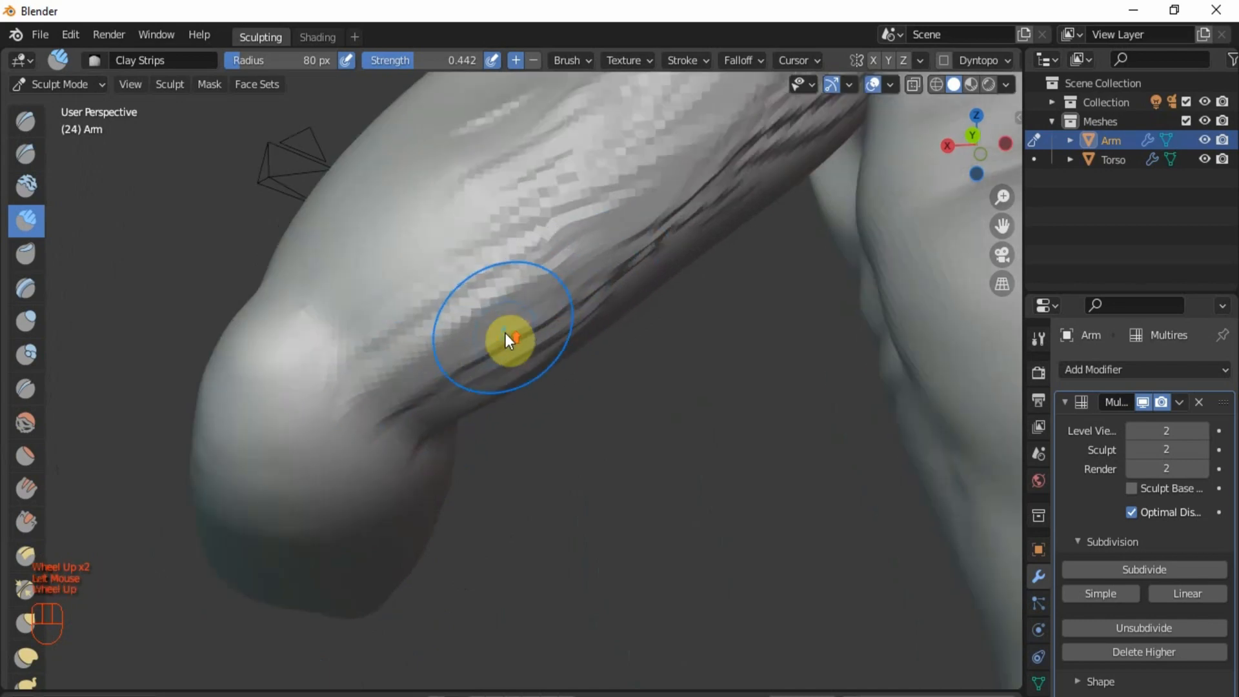
drag(584, 249, 387, 422)
drag(630, 188, 400, 407)
Step: Add short clay strips on the inner side of the triceps just above the elbow
scroll(390, 414, down, 2)
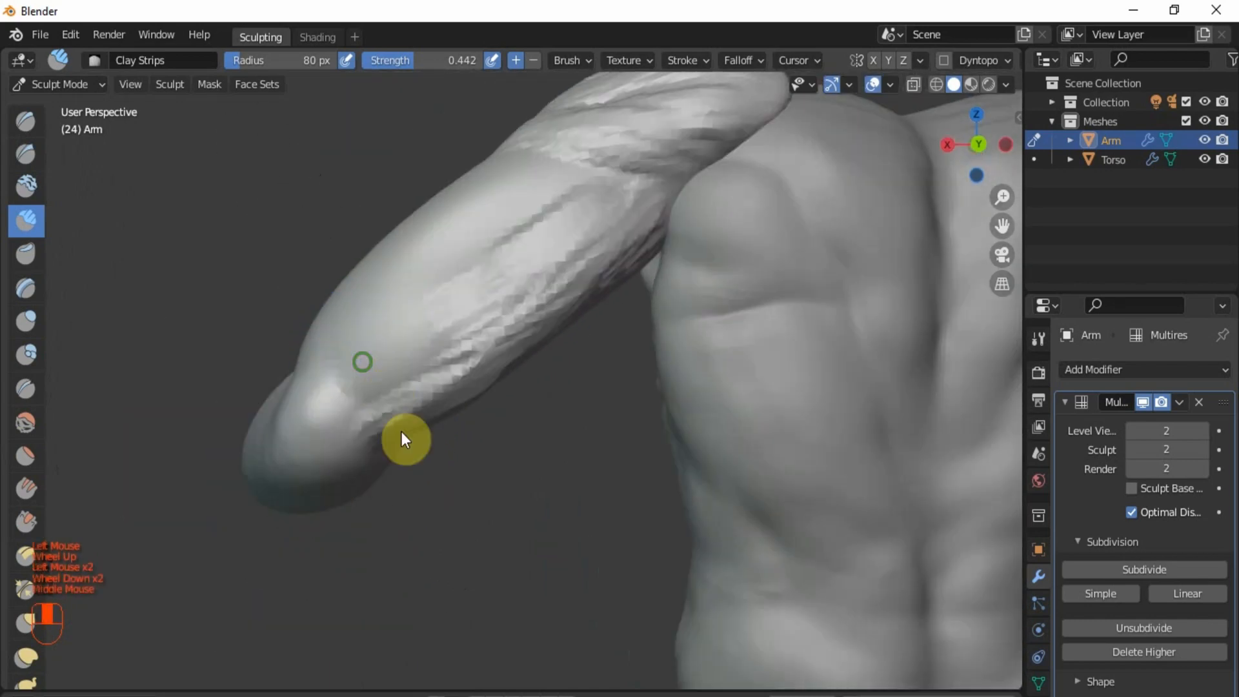
middle_drag(401, 437, 355, 477)
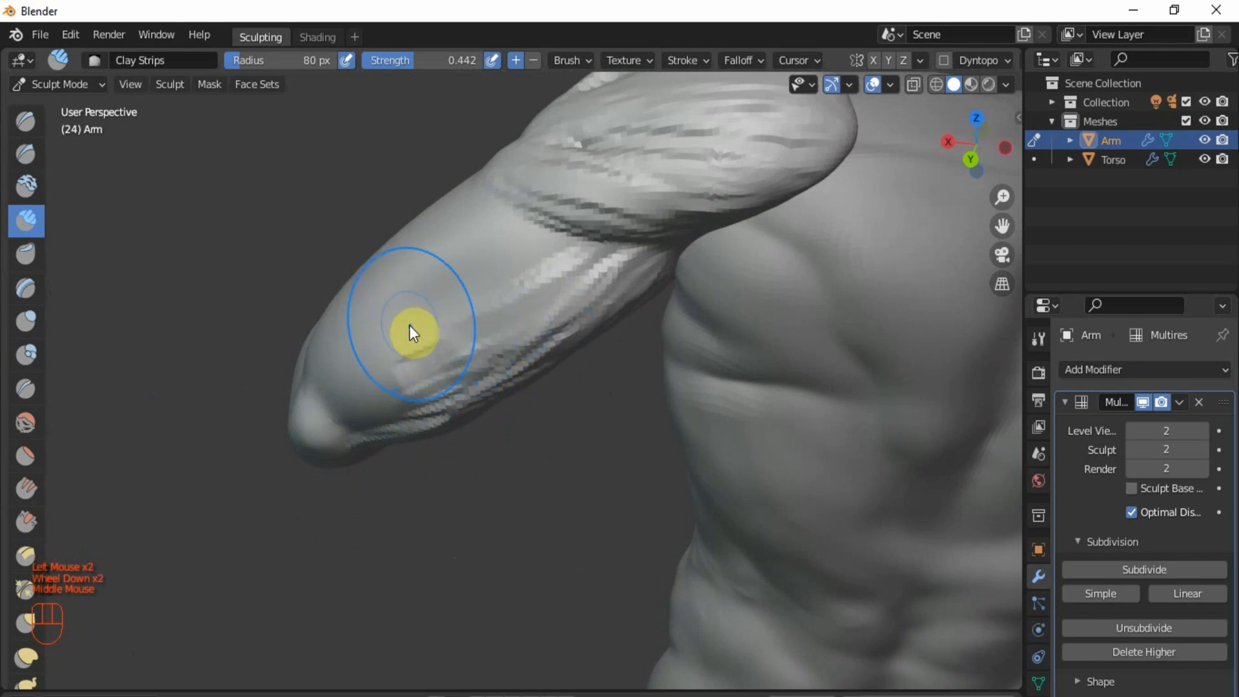
middle_drag(475, 362, 406, 253)
scroll(417, 297, up, 2)
shift+middle_drag(404, 387, 470, 295)
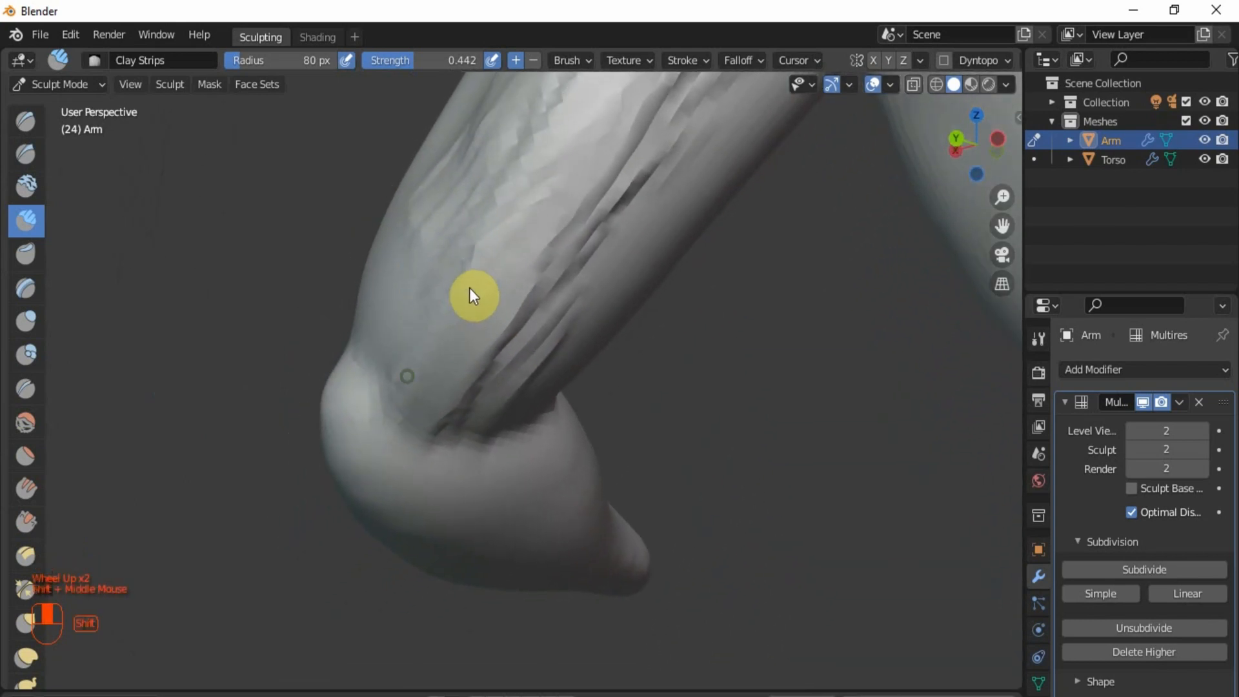
scroll(481, 327, up, 1)
mouse_move(476, 335)
mouse_down()
mouse_move(562, 332)
mouse_move(561, 298)
mouse_move(492, 346)
mouse_move(504, 389)
mouse_up()
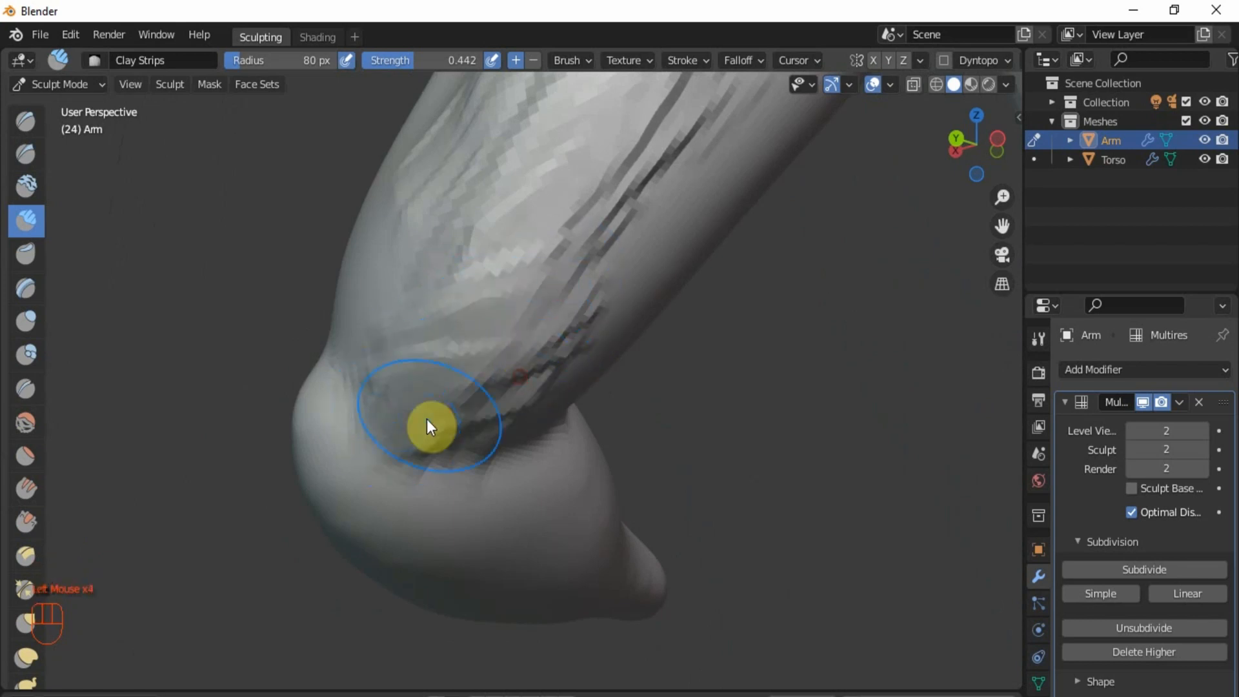
mouse_move(428, 419)
mouse_down()
mouse_move(448, 433)
mouse_move(477, 413)
mouse_up()
drag(584, 328, 490, 319)
Step: Fill the underside of the lower triceps with clay strips running toward the elbow
scroll(494, 309, down, 1)
middle_drag(498, 294, 588, 353)
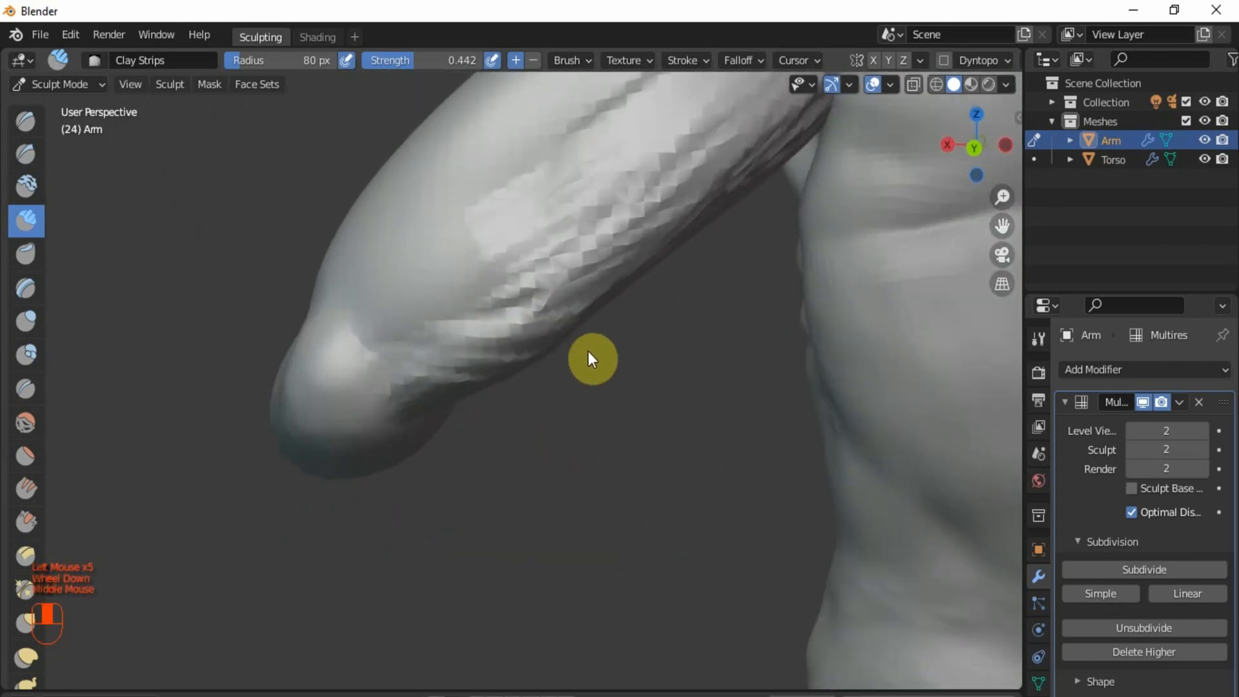
scroll(629, 239, up, 1)
scroll(625, 257, up, 2)
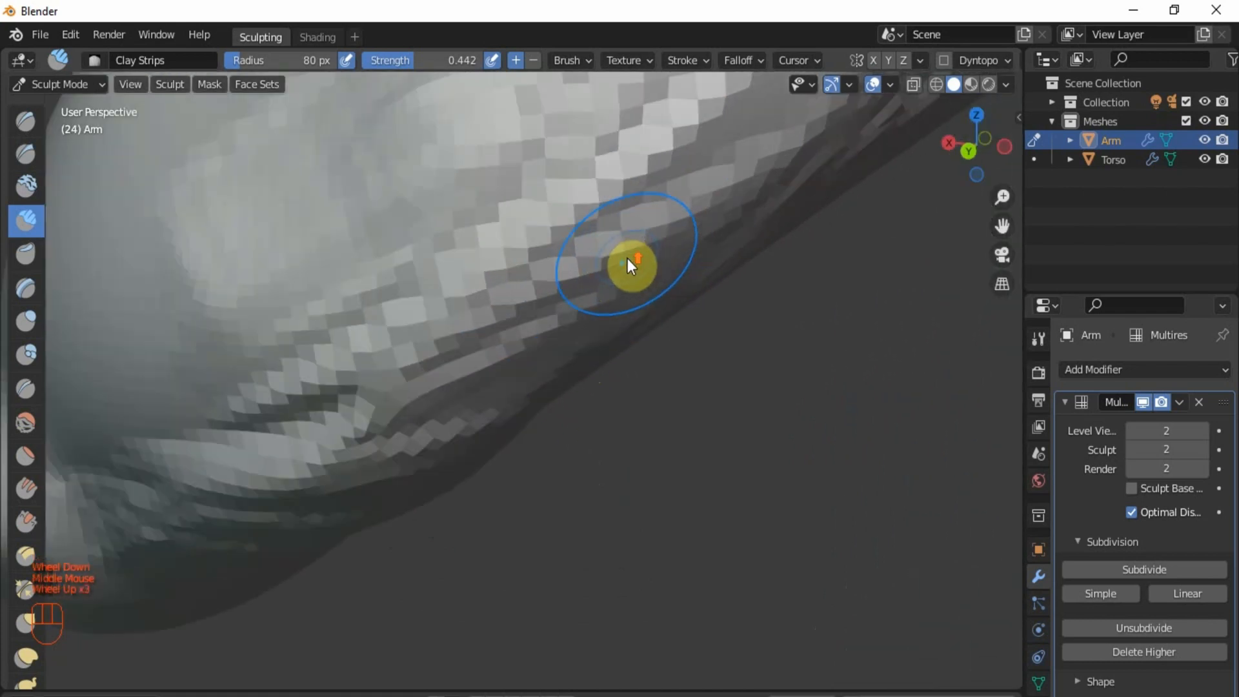
drag(638, 254, 426, 300)
mouse_move(600, 293)
mouse_down()
mouse_move(245, 355)
mouse_move(362, 331)
mouse_up()
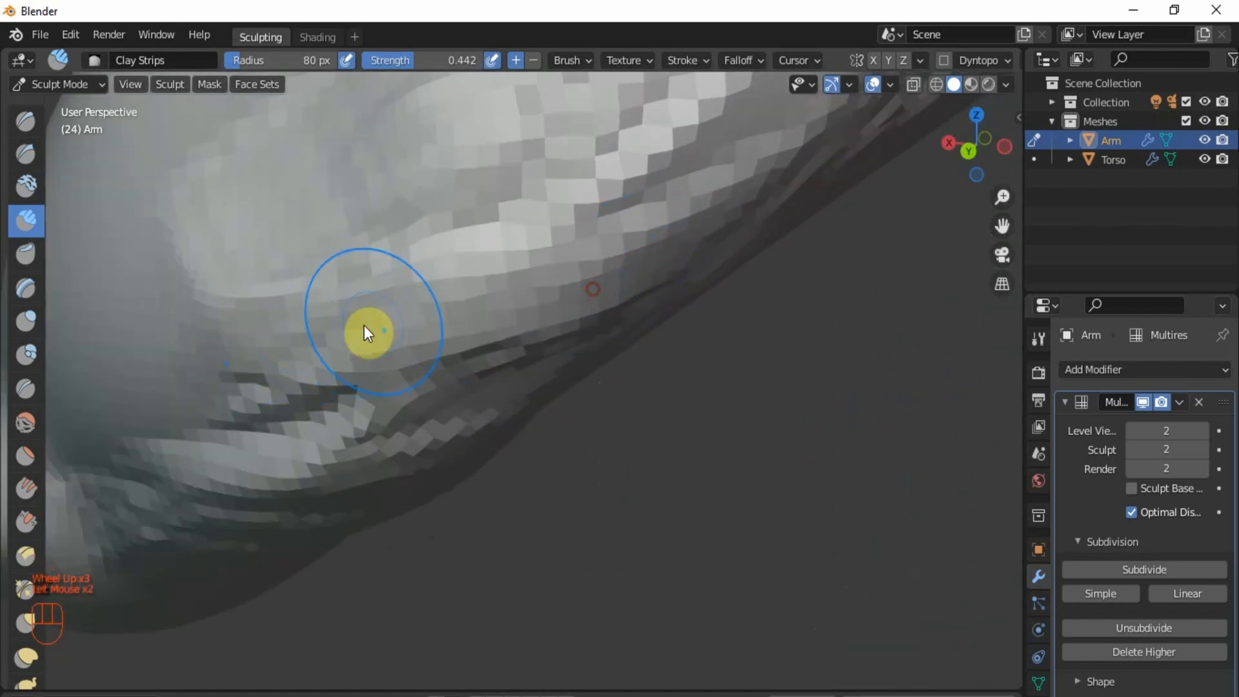
Step: Thicken the inner triceps with long clay strips running from just above the elbow back up the arm
scroll(592, 291, down, 3)
mouse_move(542, 321)
shift+middle_down()
mouse_move(560, 382)
mouse_move(509, 370)
mouse_move(423, 431)
shift+middle_up()
scroll(393, 407, up, 2)
drag(389, 401, 668, 304)
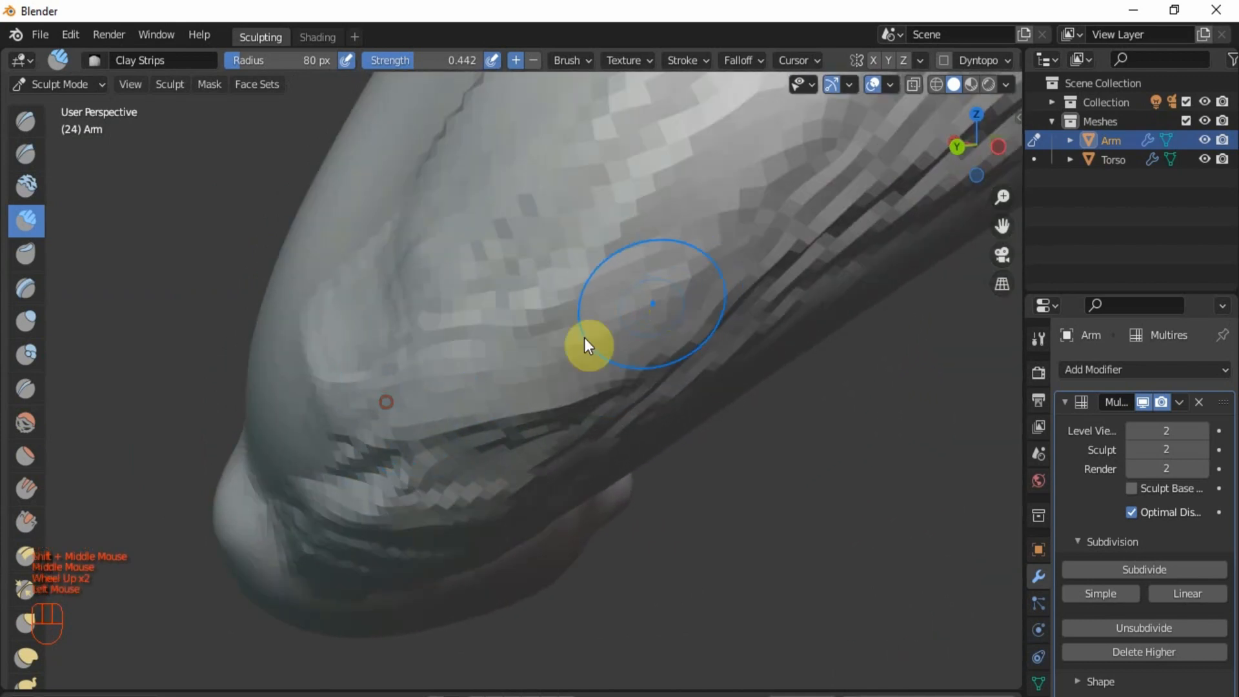
drag(357, 424, 749, 234)
mouse_move(503, 379)
mouse_down()
mouse_move(738, 299)
mouse_move(917, 155)
mouse_up()
Step: Start the outer triceps head with short clay strips directly beneath the rear deltoid's lower edge
scroll(688, 359, down, 1)
middle_drag(689, 359, 553, 401)
scroll(677, 246, down, 1)
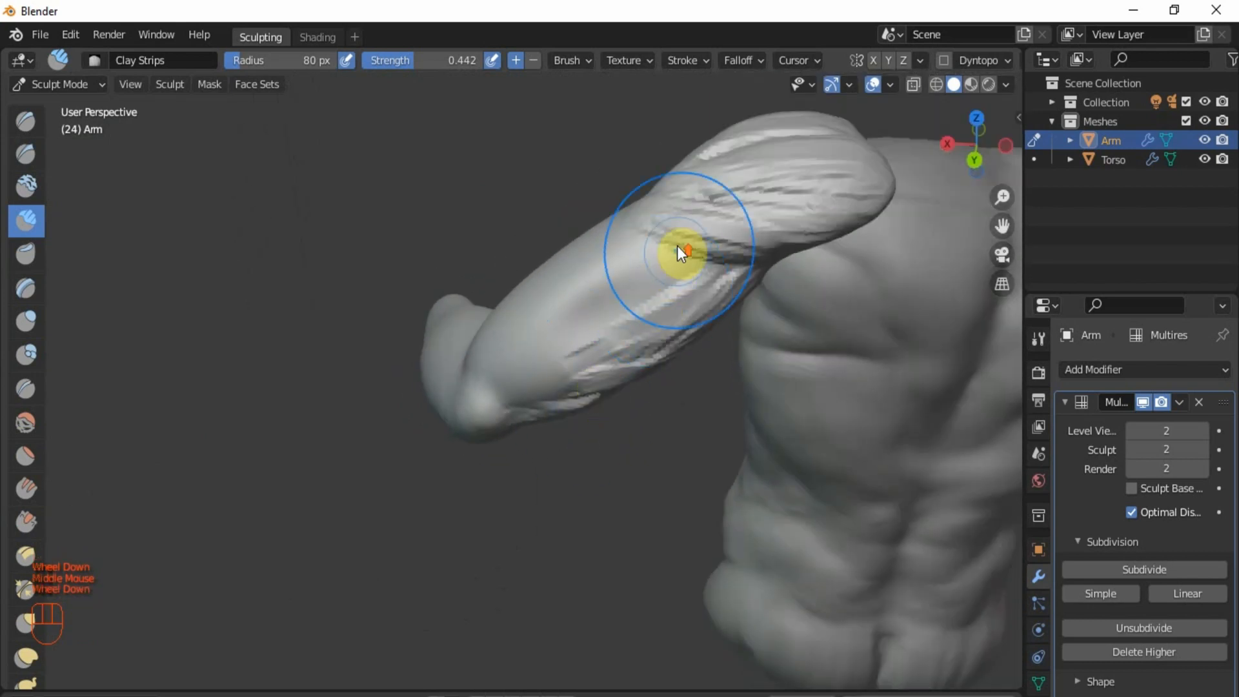
scroll(677, 245, up, 4)
mouse_move(658, 305)
mouse_down()
mouse_move(668, 316)
mouse_move(443, 227)
mouse_up()
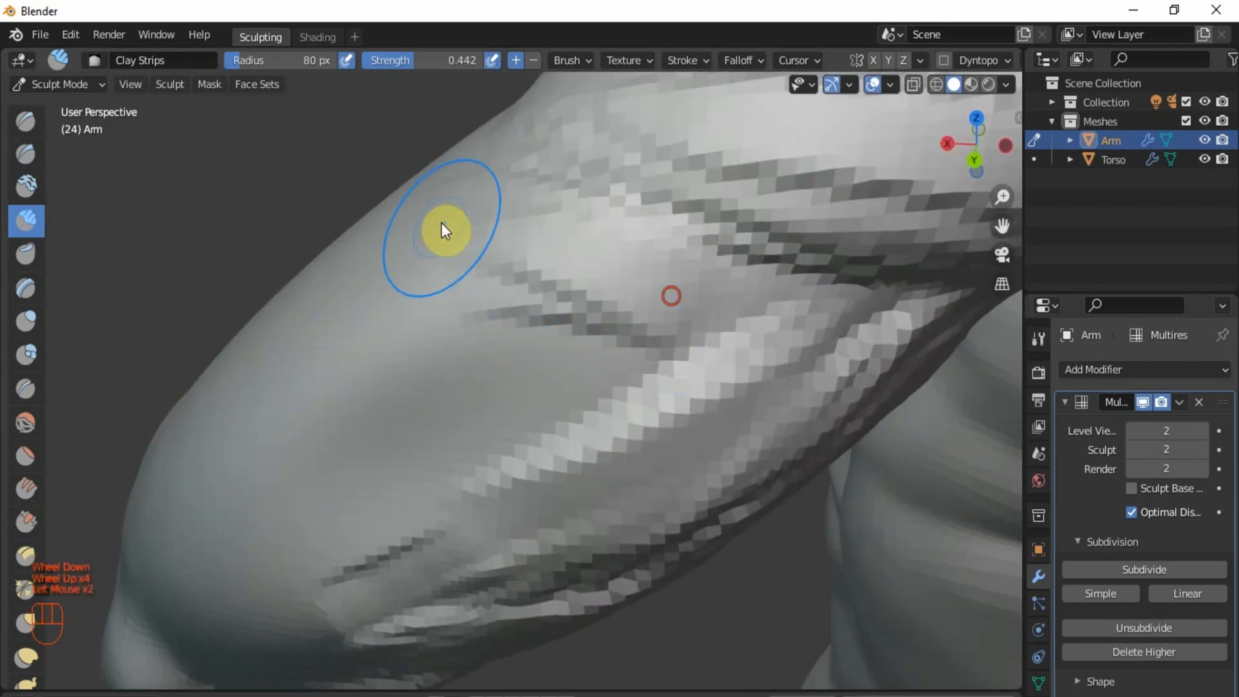
drag(664, 258, 546, 311)
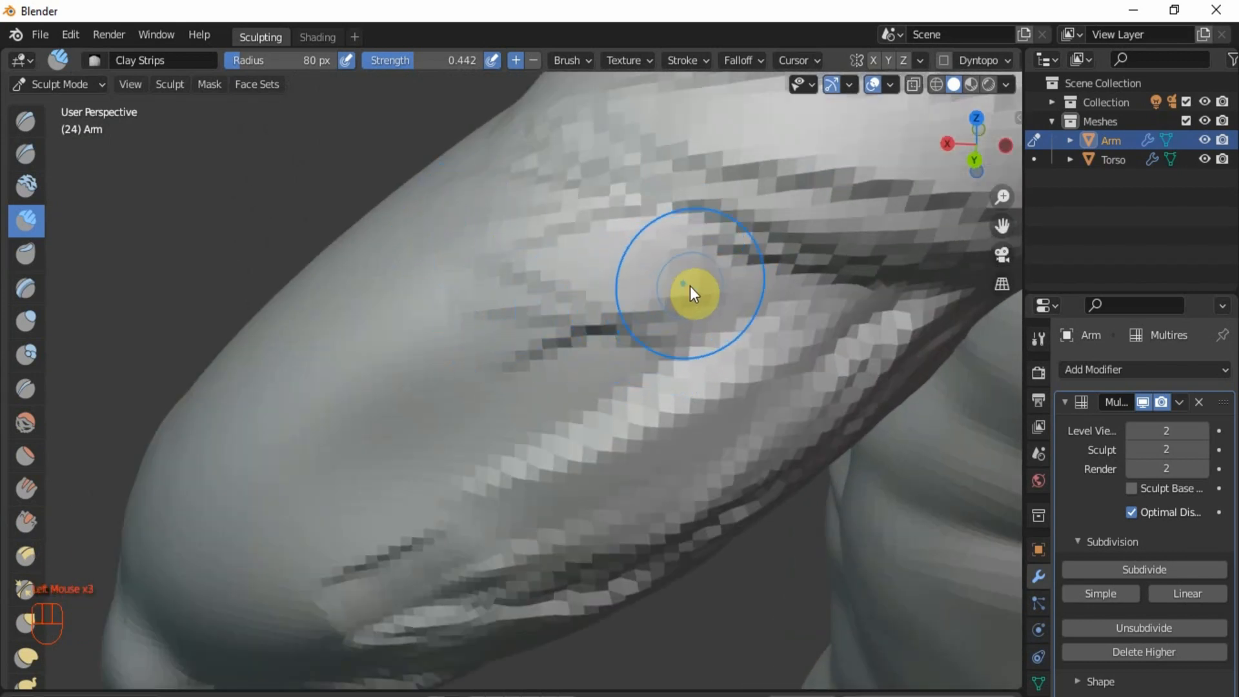
drag(691, 285, 610, 320)
mouse_move(688, 281)
mouse_down()
mouse_move(679, 301)
mouse_move(583, 303)
mouse_up()
Step: Extend the outer triceps head with clay strips from the deltoid down the outer back of the arm
mouse_move(624, 256)
mouse_down()
mouse_move(568, 296)
mouse_move(533, 258)
mouse_move(594, 221)
mouse_move(406, 324)
mouse_up()
drag(541, 198, 308, 352)
drag(475, 177, 287, 359)
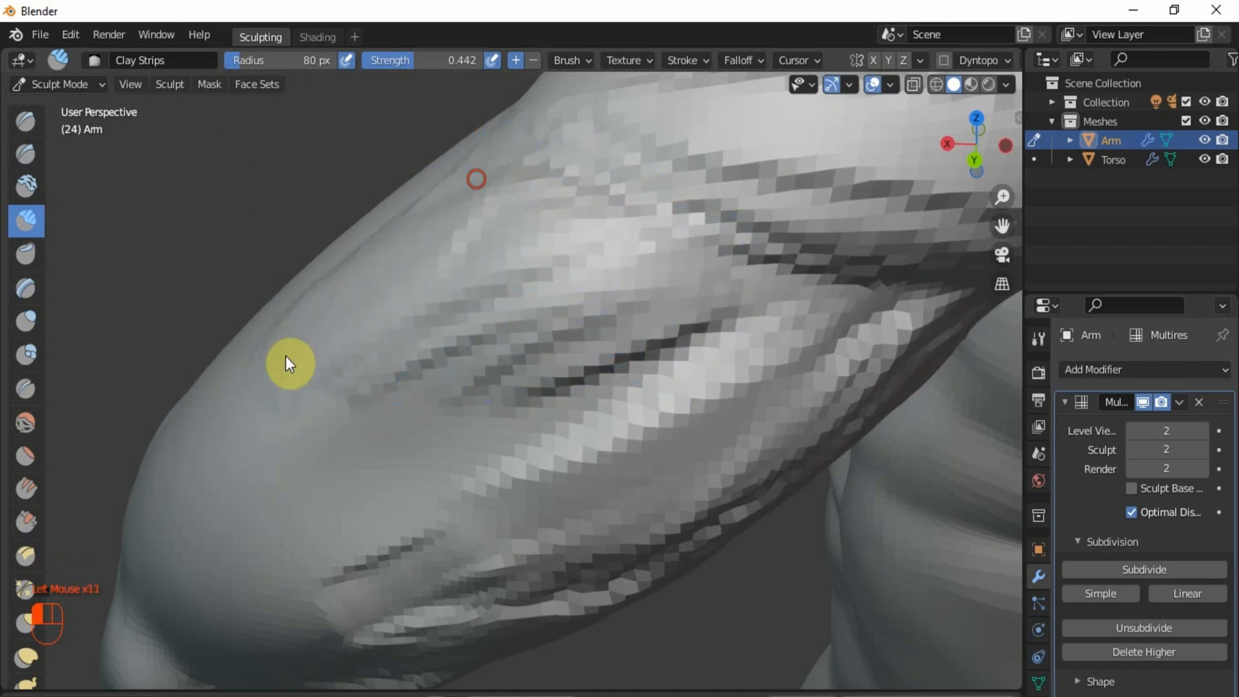
drag(490, 202, 251, 404)
drag(543, 224, 276, 385)
drag(537, 202, 286, 339)
Step: Extend the outer triceps head with short clay strips from the deltoid's lower edge toward the outer arm
scroll(449, 381, down, 2)
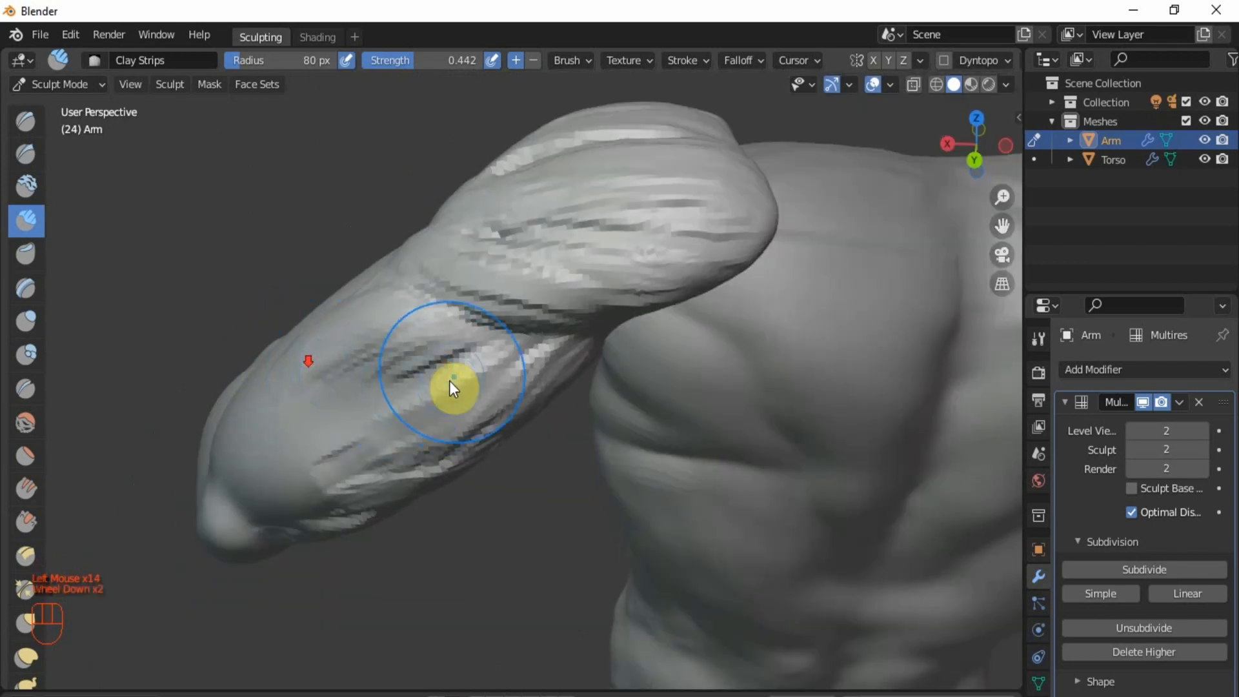
middle_drag(450, 381, 453, 307)
scroll(380, 289, up, 2)
drag(426, 307, 332, 352)
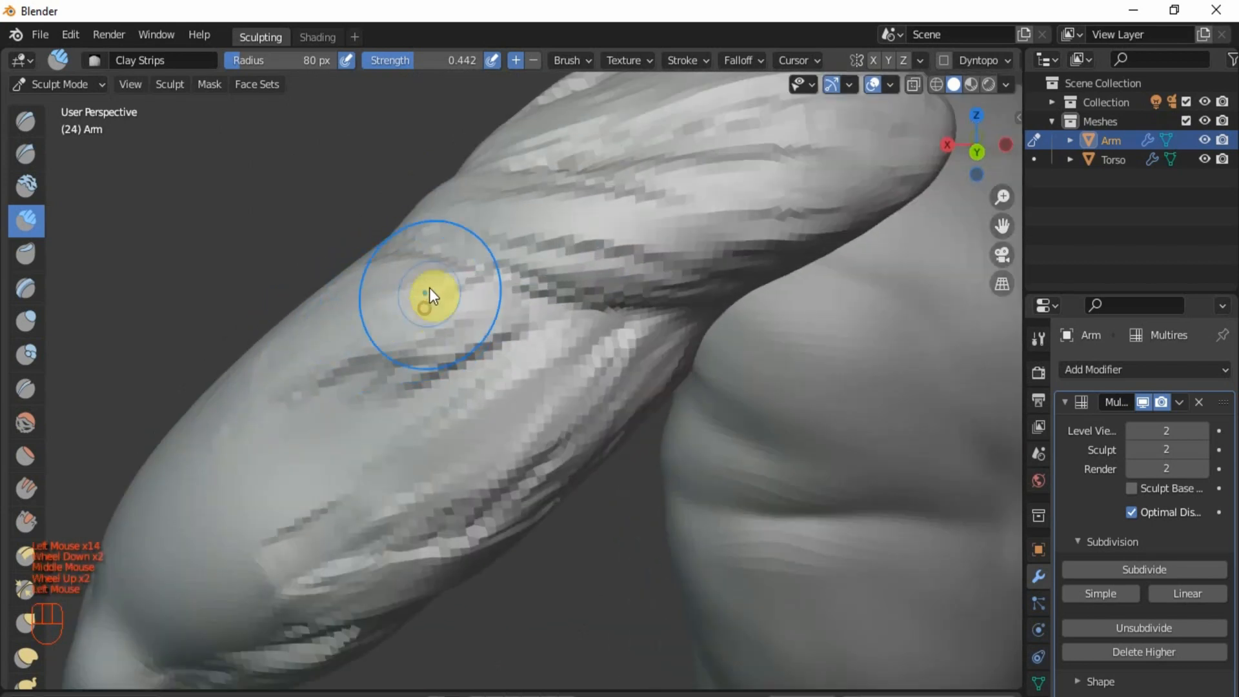
drag(404, 285, 326, 342)
drag(380, 261, 307, 307)
drag(391, 314, 288, 387)
drag(431, 324, 289, 392)
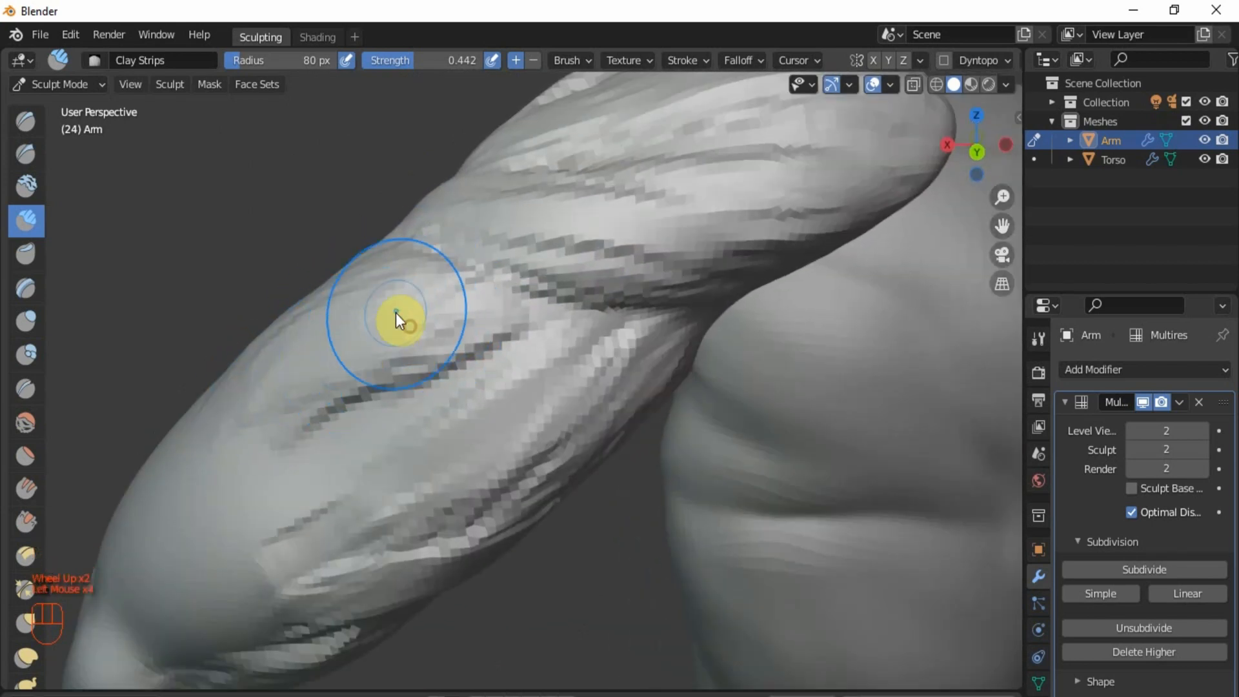
Step: Thicken the upper outer triceps head with longer clay strips crossing the area just below the rear deltoid
mouse_move(496, 336)
mouse_down()
mouse_move(466, 359)
mouse_move(335, 325)
mouse_up()
scroll(464, 366, up, 1)
drag(481, 379, 330, 322)
drag(547, 310, 381, 323)
mouse_move(494, 354)
mouse_down()
mouse_move(375, 377)
mouse_move(114, 356)
mouse_up()
scroll(277, 387, down, 2)
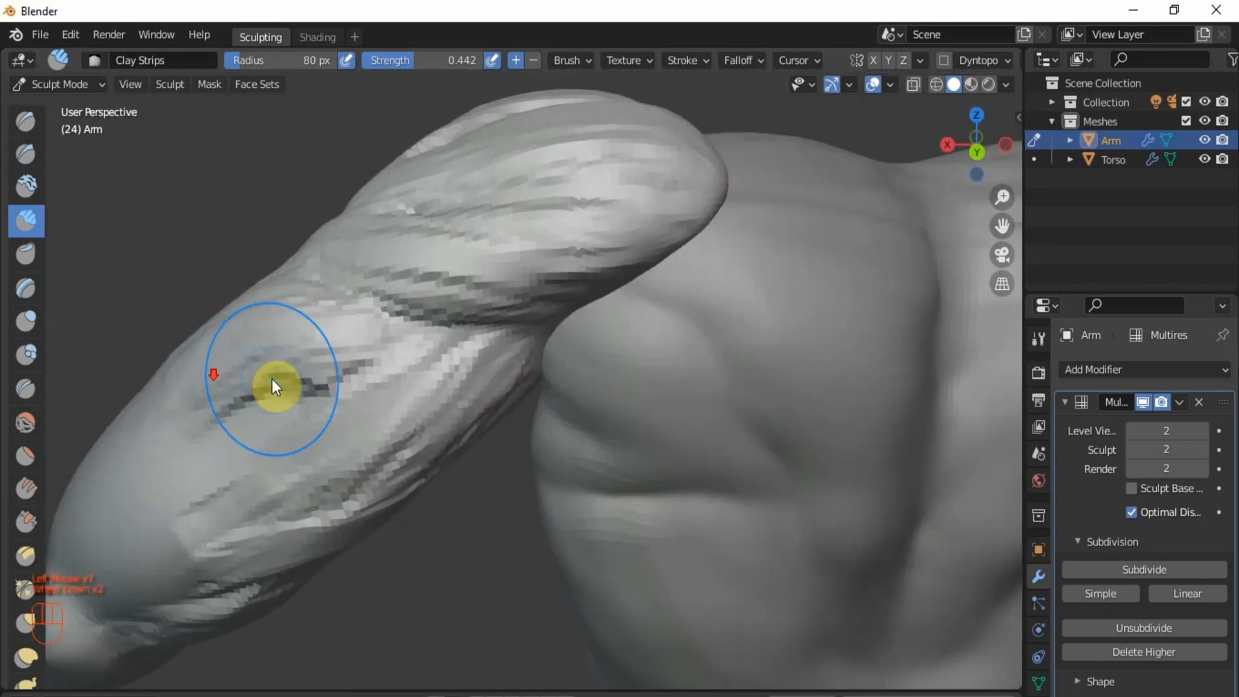
Step: Reinforce the back of the triceps with long clay strips beside the groove between its inner and outer heads
shift+middle_drag(277, 387, 540, 310)
scroll(645, 332, up, 2)
mouse_move(745, 399)
mouse_down()
mouse_move(642, 517)
mouse_move(676, 498)
mouse_move(792, 254)
mouse_move(900, 180)
mouse_move(858, 338)
mouse_move(485, 631)
mouse_up()
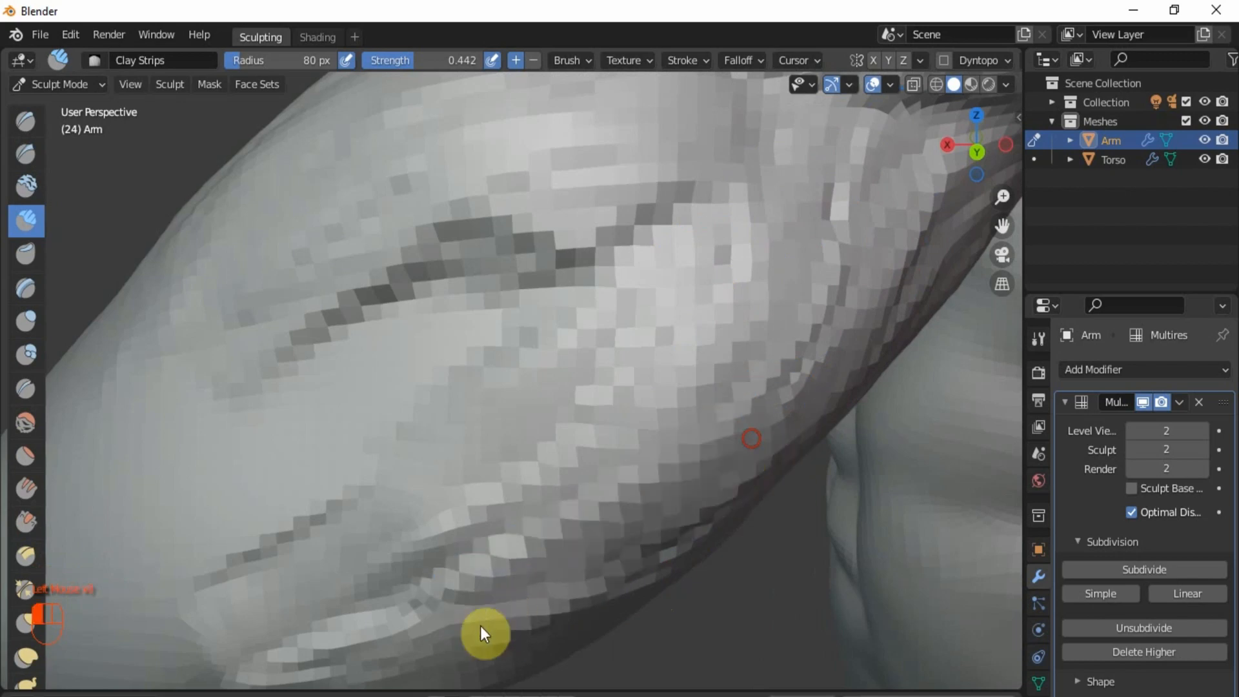
scroll(542, 594, down, 2)
mouse_move(542, 594)
middle_down()
mouse_move(537, 464)
mouse_move(572, 551)
mouse_move(434, 568)
mouse_move(470, 525)
mouse_move(684, 368)
mouse_move(593, 373)
mouse_move(680, 367)
middle_up()
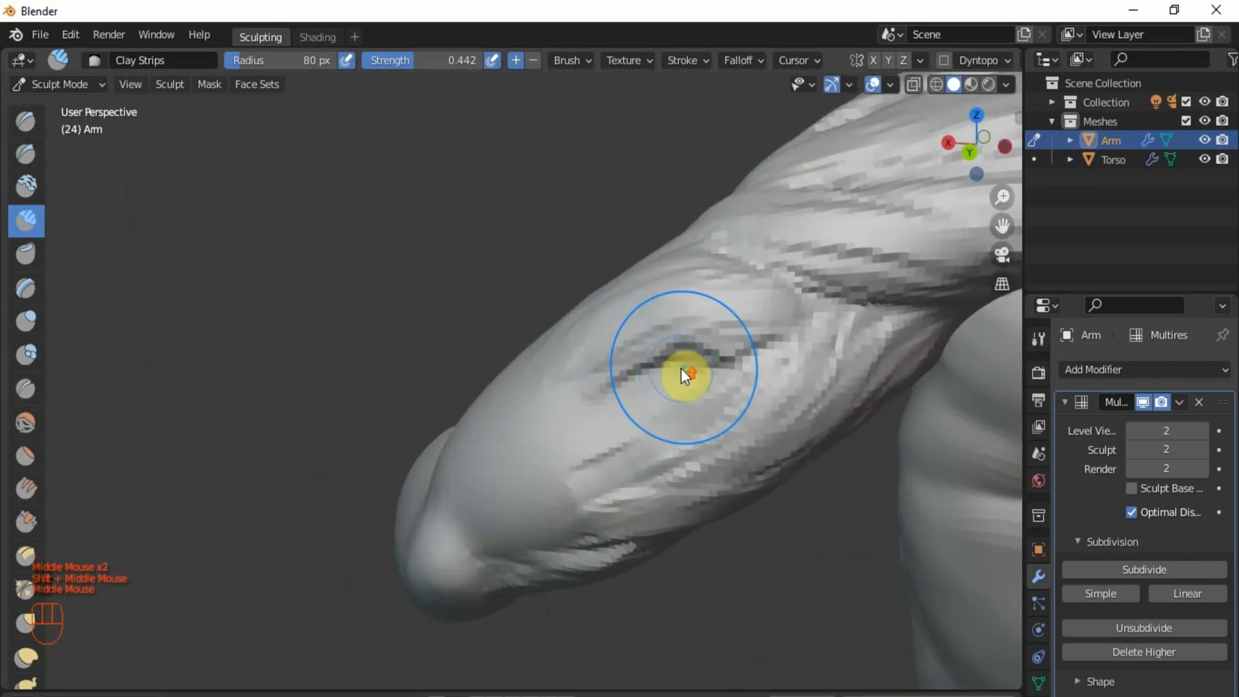
scroll(680, 367, up, 2)
mouse_move(799, 340)
mouse_down()
mouse_move(680, 343)
mouse_move(581, 374)
mouse_up()
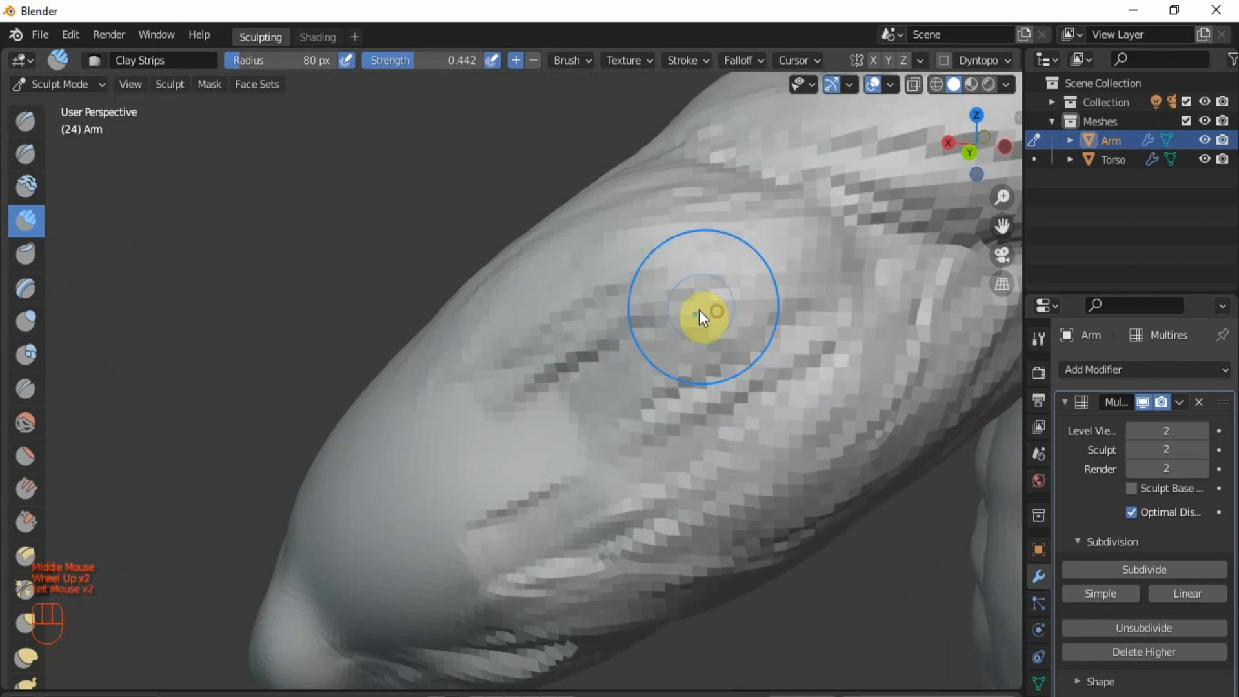
Step: Fill the lower part of the outer triceps head with overlapping clay strips angled down toward the elbow
drag(699, 310, 574, 381)
drag(651, 332, 562, 381)
drag(639, 327, 522, 381)
drag(646, 327, 568, 394)
drag(717, 321, 581, 420)
drag(648, 346, 562, 393)
drag(663, 319, 516, 398)
mouse_move(623, 312)
mouse_down()
mouse_move(478, 402)
mouse_move(479, 369)
mouse_up()
drag(620, 280, 483, 369)
drag(681, 342, 600, 426)
drag(700, 365, 626, 417)
Step: Round out the top of the outer triceps head with clay strips directly beneath the deltoid
scroll(618, 417, down, 3)
mouse_move(615, 394)
middle_down()
mouse_move(701, 358)
mouse_move(685, 344)
middle_up()
scroll(686, 344, up, 2)
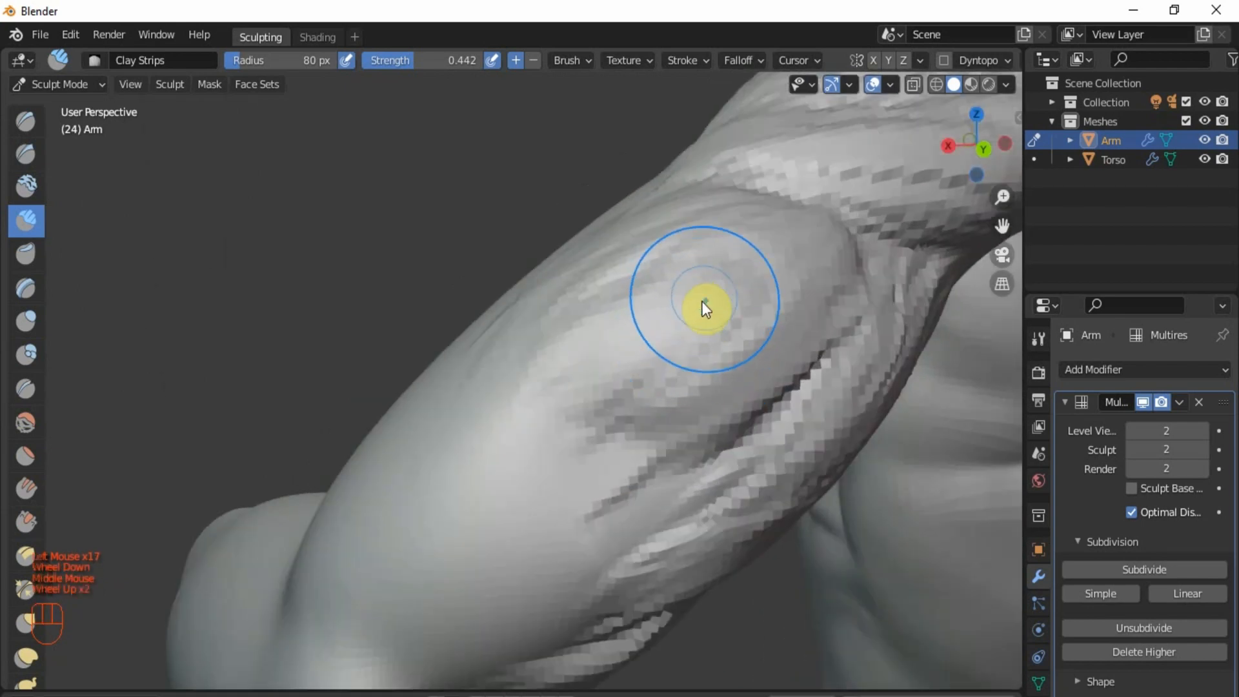
drag(704, 296, 555, 387)
drag(726, 224, 626, 306)
drag(732, 273, 619, 352)
drag(808, 276, 685, 310)
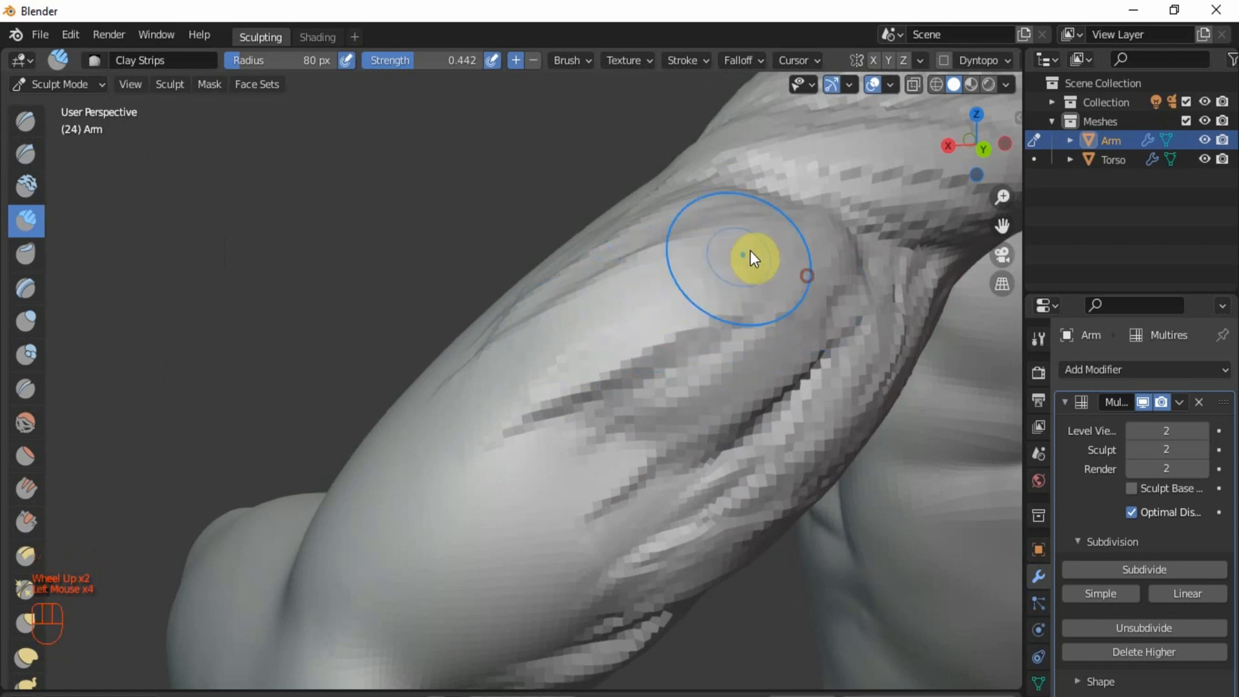
Step: Lengthen the outer triceps head with overlapping clay strips running from below the deltoid down the outer arm toward the elbow
drag(749, 239, 607, 301)
drag(650, 255, 542, 371)
mouse_move(650, 249)
mouse_down()
mouse_move(581, 293)
mouse_move(507, 394)
mouse_up()
drag(606, 263, 465, 465)
drag(556, 340, 410, 507)
drag(521, 387, 381, 549)
drag(385, 517, 382, 540)
Step: Reduce the Clay Strips brush radius to 51 px for finer work on the outer triceps
scroll(382, 540, down, 2)
mouse_move(388, 521)
middle_down()
mouse_move(543, 576)
mouse_move(350, 492)
middle_up()
scroll(388, 491, down, 2)
middle_drag(466, 488, 549, 477)
scroll(510, 464, up, 3)
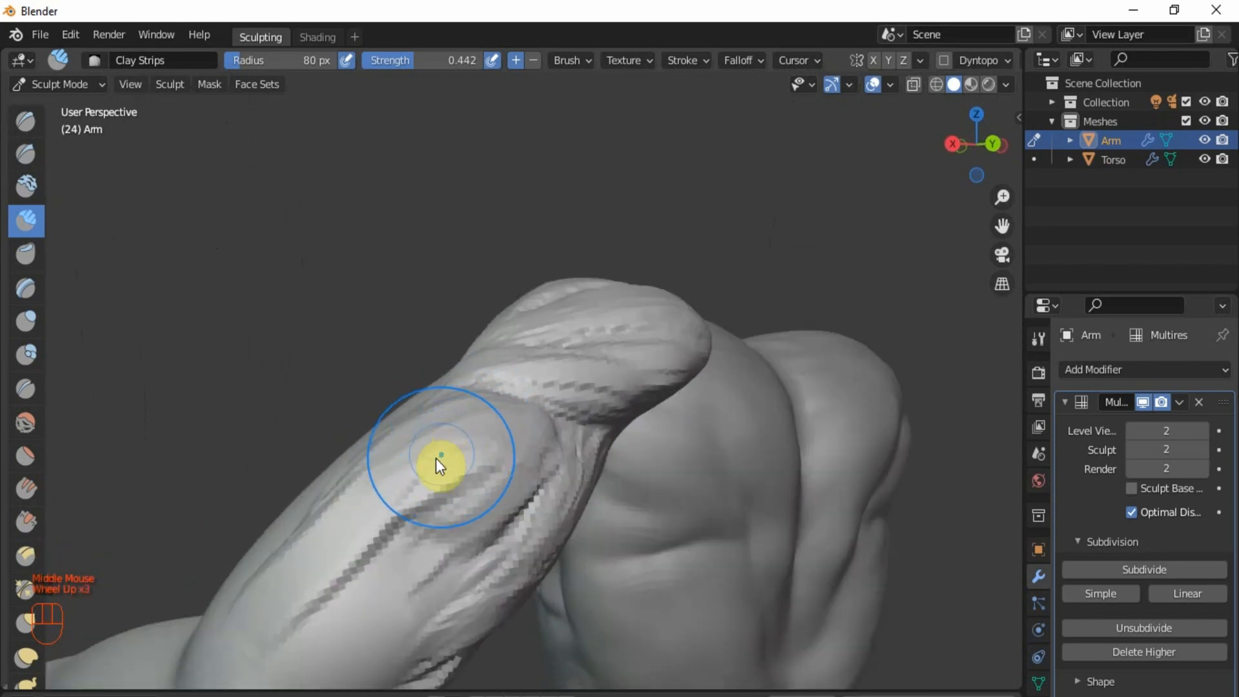
scroll(395, 455, up, 2)
scroll(394, 462, down, 1)
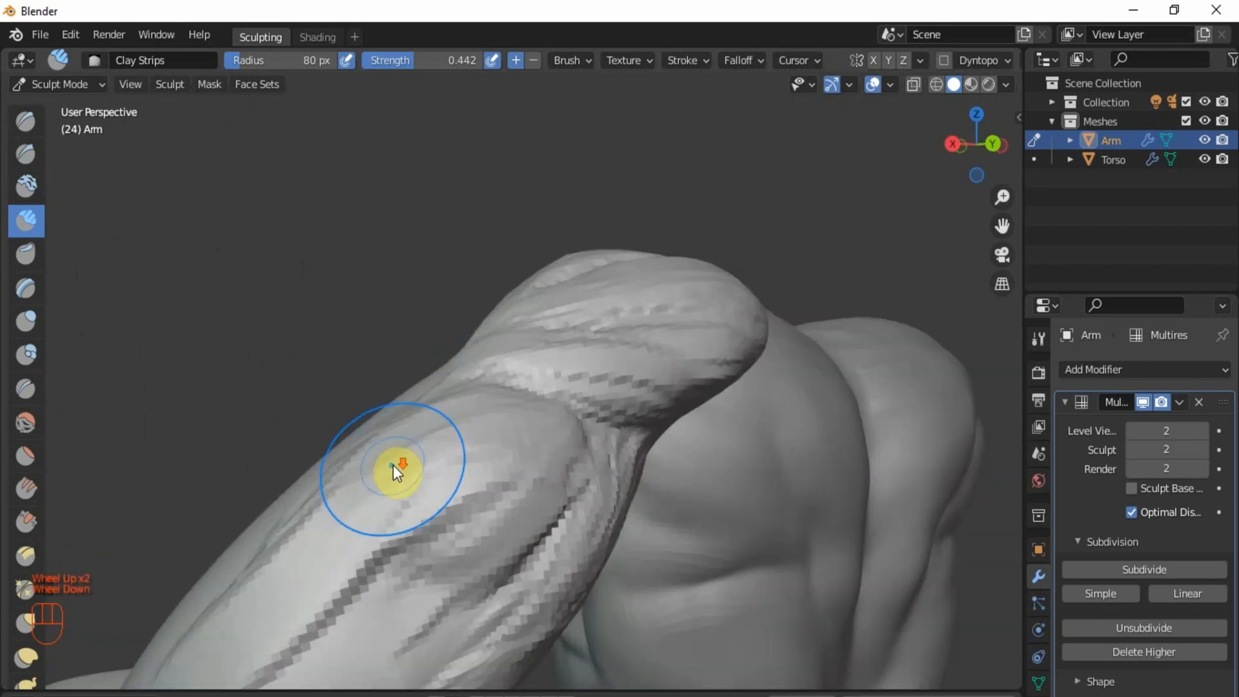
middle_drag(418, 464, 494, 429)
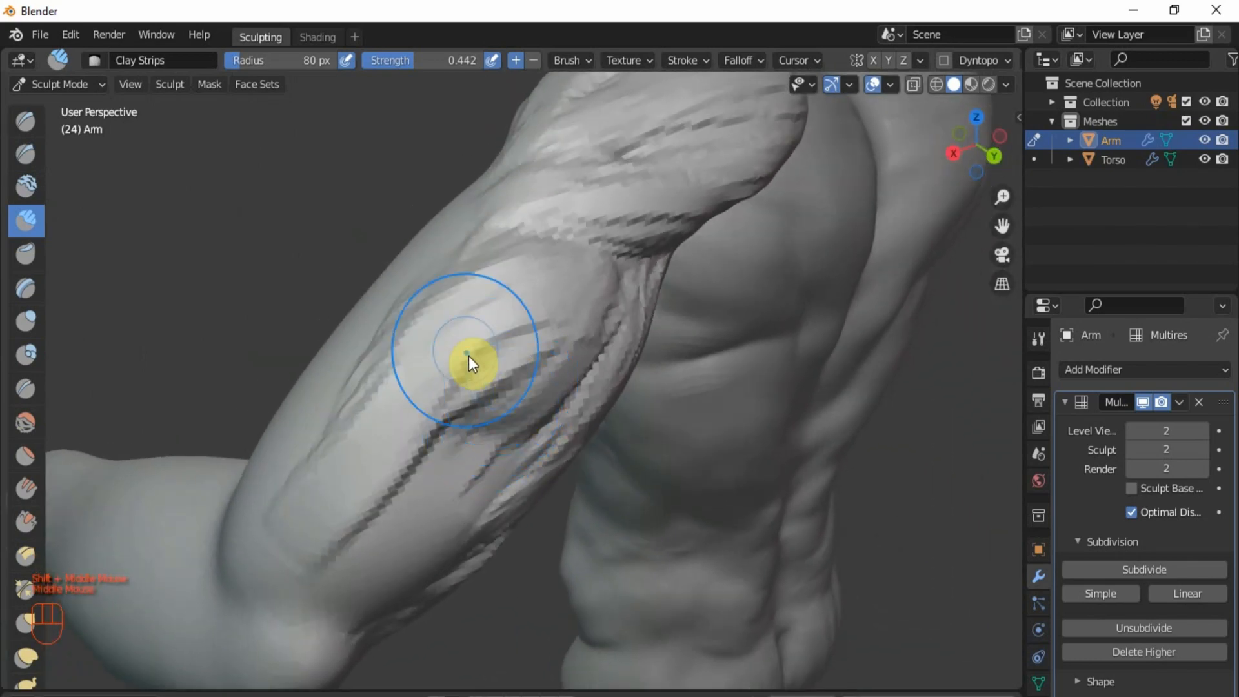
scroll(467, 354, up, 2)
key(bracketleft)
key(bracketleft)
key(bracketleft)
key(bracketleft)
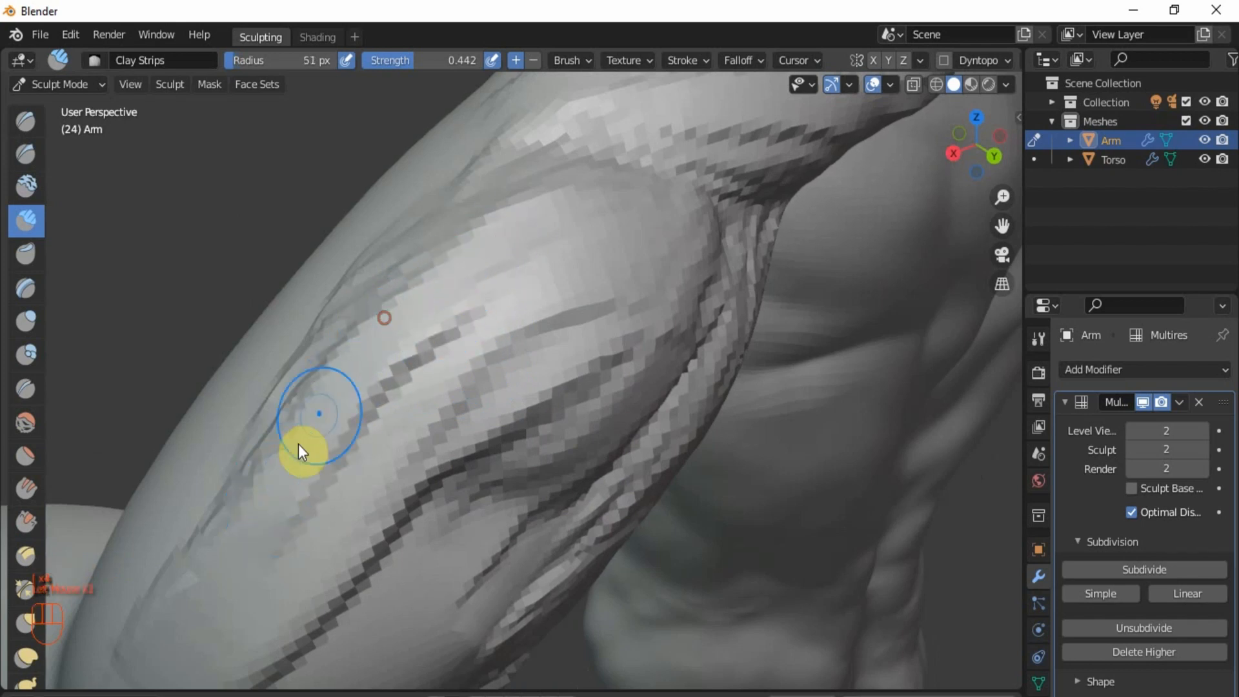
Step: Taper the lower outer triceps head with narrow clay strips running down the outer arm to the elbow
scroll(261, 526, down, 4)
scroll(269, 516, up, 3)
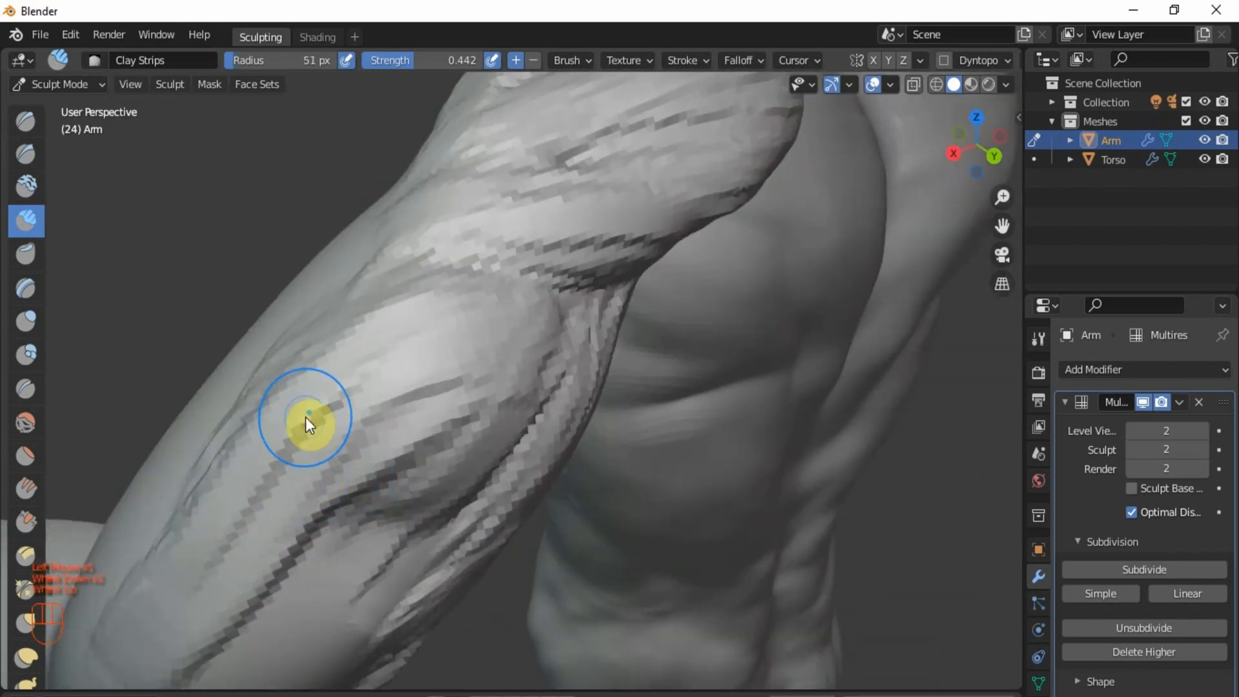
scroll(305, 416, up, 1)
drag(345, 405, 284, 494)
drag(349, 434, 236, 572)
mouse_move(271, 471)
mouse_down()
mouse_move(215, 553)
mouse_move(165, 595)
mouse_up()
drag(249, 495, 119, 664)
Step: Smooth the rough strip edges below the outer triceps head on the back of the arm above the elbow
scroll(237, 570, down, 1)
shift+middle_drag(237, 570, 478, 443)
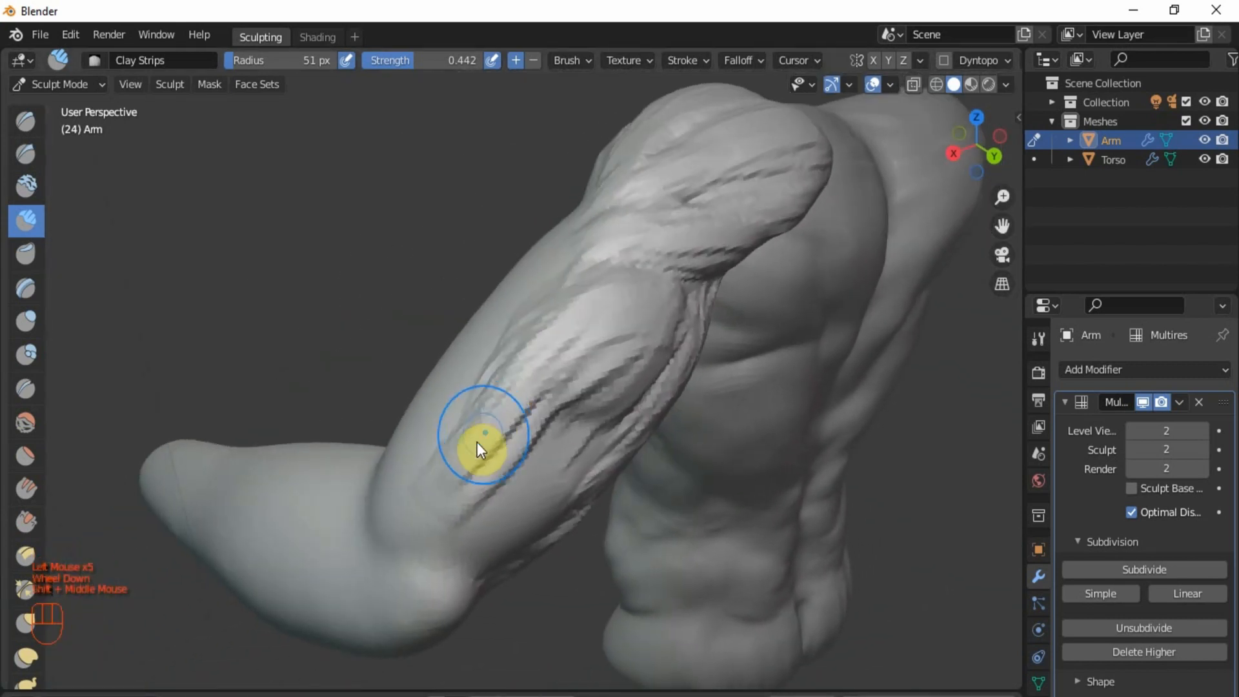
scroll(479, 443, up, 1)
mouse_move(543, 483)
shift+mouse_down()
mouse_move(465, 560)
mouse_move(555, 475)
mouse_move(415, 567)
shift+mouse_up()
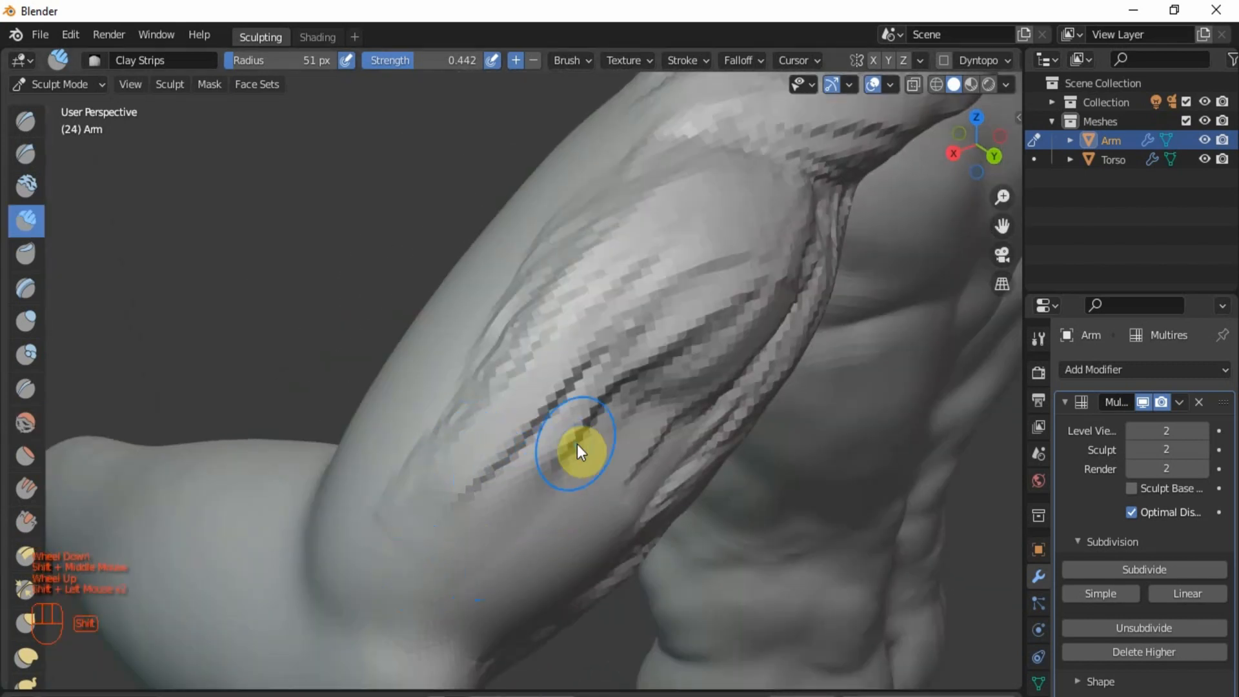
shift+drag(577, 444, 419, 562)
shift+drag(587, 431, 408, 568)
shift+drag(508, 478, 537, 442)
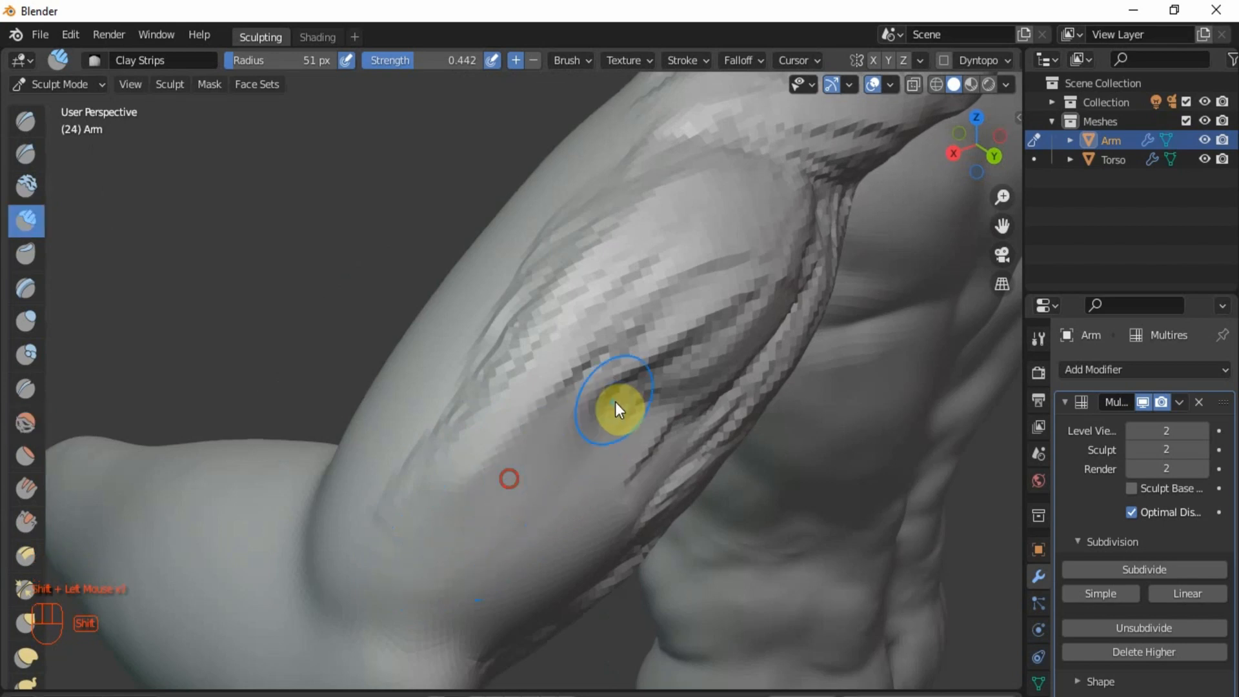
Step: Rebuild the lower end of the outer triceps head with narrow clay strips down to just above the elbow
drag(633, 315, 455, 439)
drag(587, 325, 420, 497)
drag(493, 421, 415, 501)
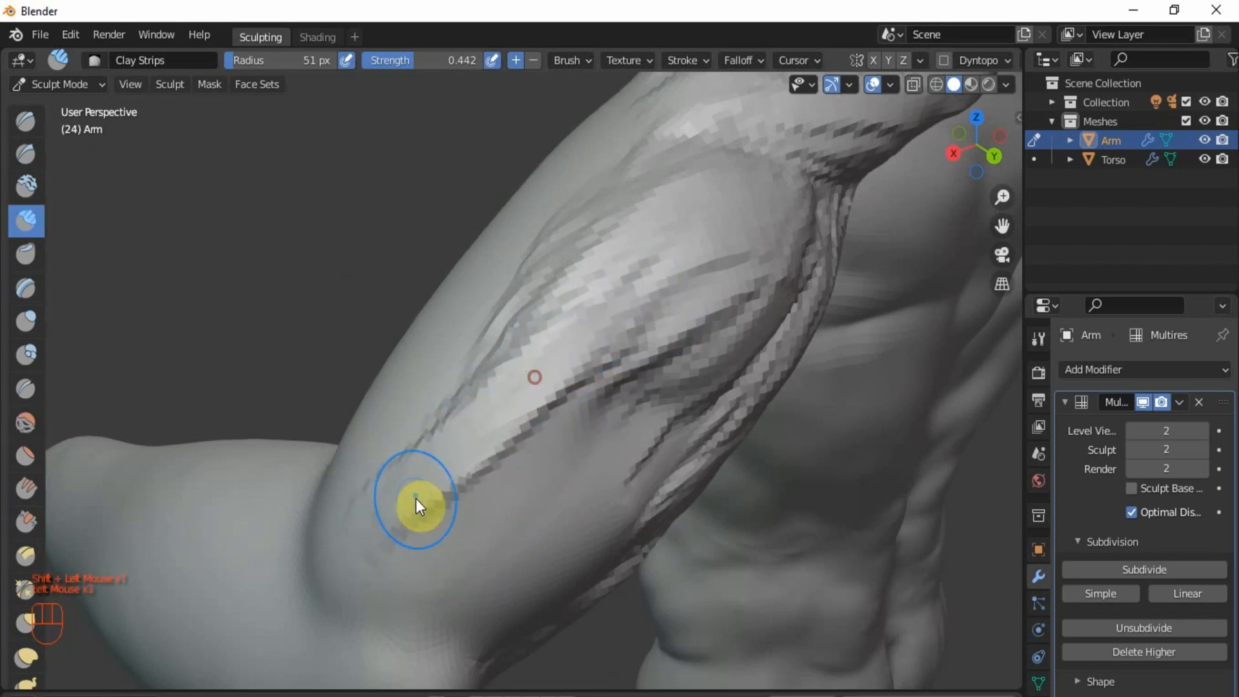
scroll(404, 495, down, 2)
mouse_move(396, 493)
middle_down()
mouse_move(534, 476)
mouse_move(675, 516)
mouse_move(611, 519)
mouse_move(542, 505)
mouse_move(550, 488)
mouse_move(459, 476)
middle_up()
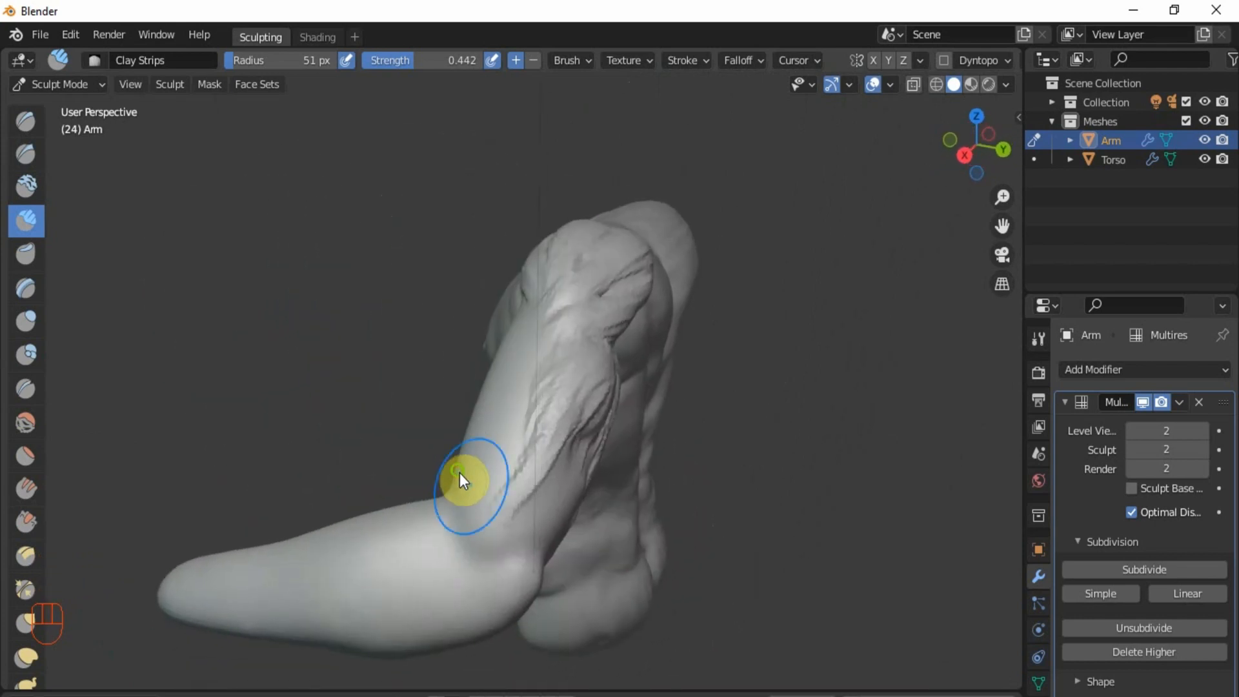
scroll(478, 482, up, 4)
drag(459, 507, 455, 516)
drag(509, 382, 462, 532)
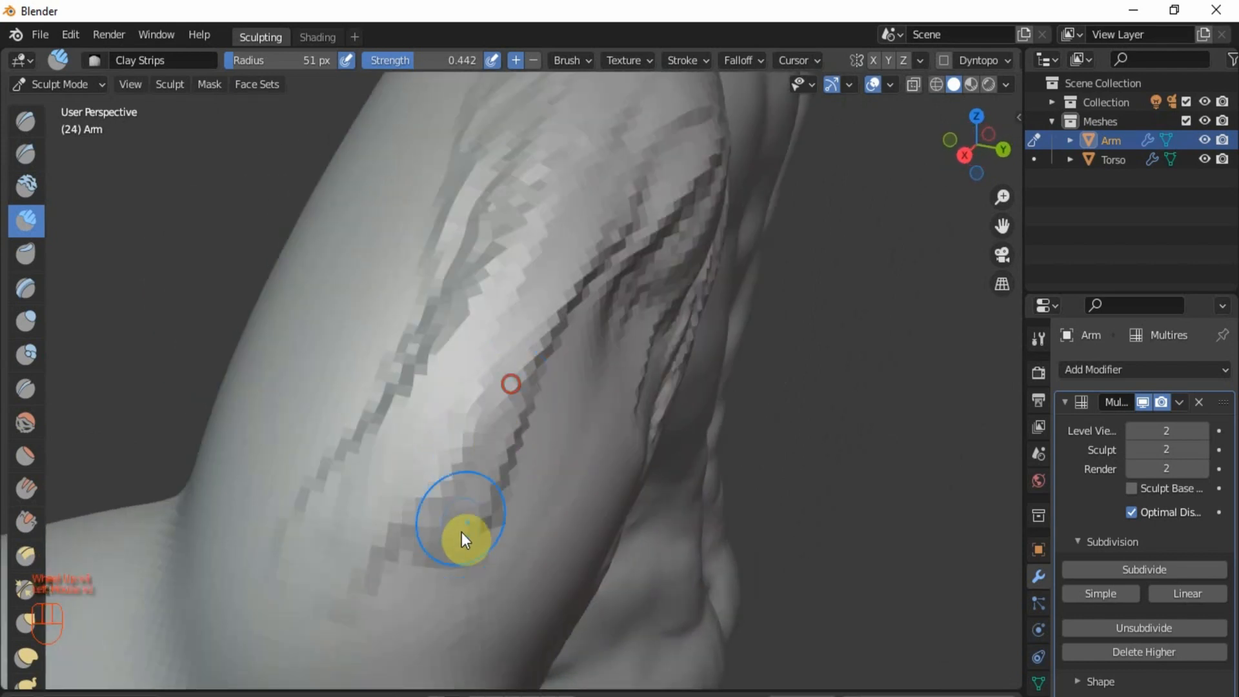
Step: Carve along the front edge of the lower outer triceps with inverted Clay Strips and smooth the surface beside it
ctrl+drag(398, 357, 325, 563)
mouse_move(379, 337)
shift+mouse_down()
mouse_move(336, 598)
mouse_move(377, 386)
shift+mouse_up()
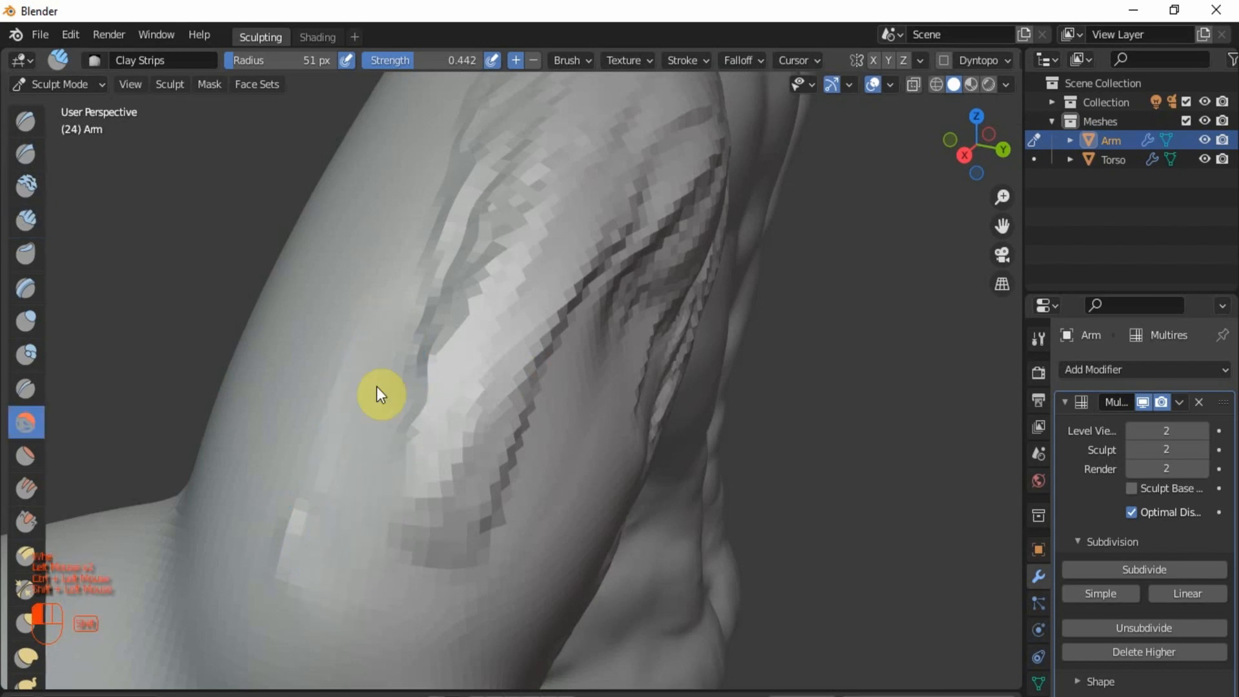
shift+drag(288, 472, 285, 518)
Step: Start the biceps on the front of the upper arm with short clay strips running down from the armpit
scroll(284, 568, up, 1)
scroll(284, 598, down, 2)
mouse_move(269, 585)
middle_down()
mouse_move(393, 617)
mouse_move(525, 595)
mouse_move(360, 596)
mouse_move(386, 549)
mouse_move(458, 565)
mouse_move(501, 559)
mouse_move(476, 429)
mouse_move(640, 559)
mouse_move(652, 513)
mouse_move(243, 423)
mouse_move(287, 409)
mouse_move(571, 447)
mouse_move(633, 432)
middle_up()
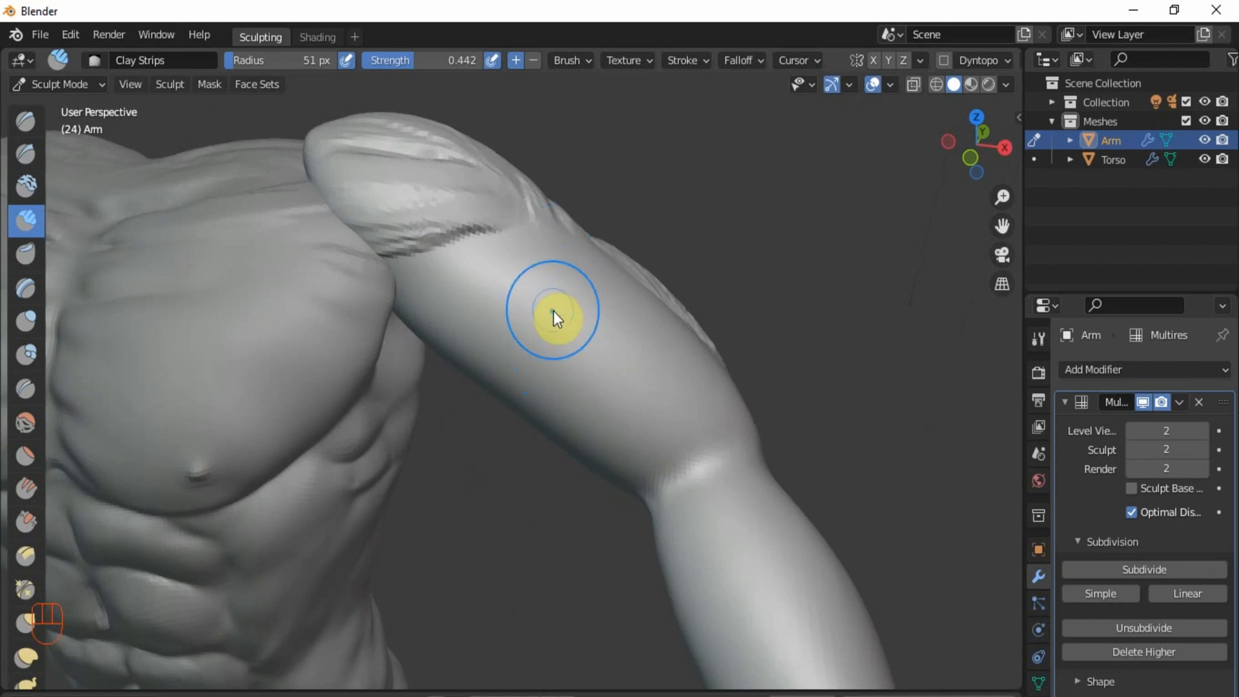
middle_drag(625, 395, 753, 384)
scroll(718, 403, up, 5)
scroll(753, 385, down, 3)
middle_drag(592, 284, 537, 270)
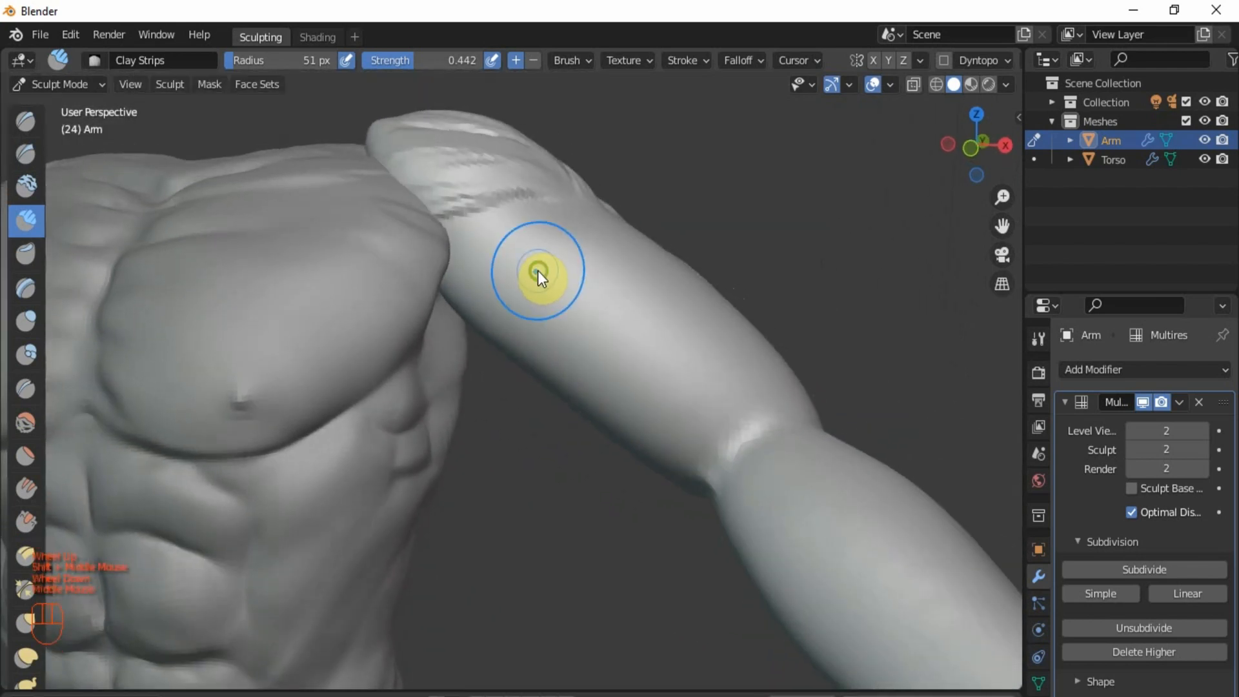
scroll(506, 289, up, 2)
scroll(506, 289, up, 1)
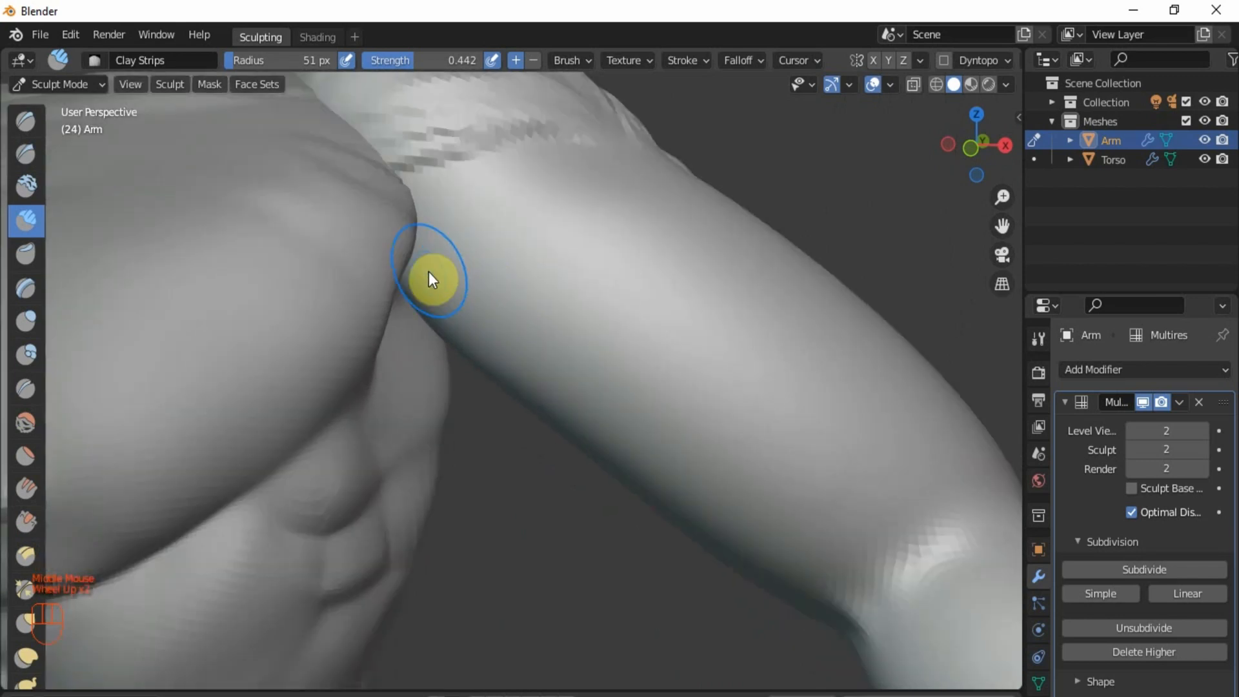
drag(417, 258, 456, 290)
drag(410, 205, 520, 312)
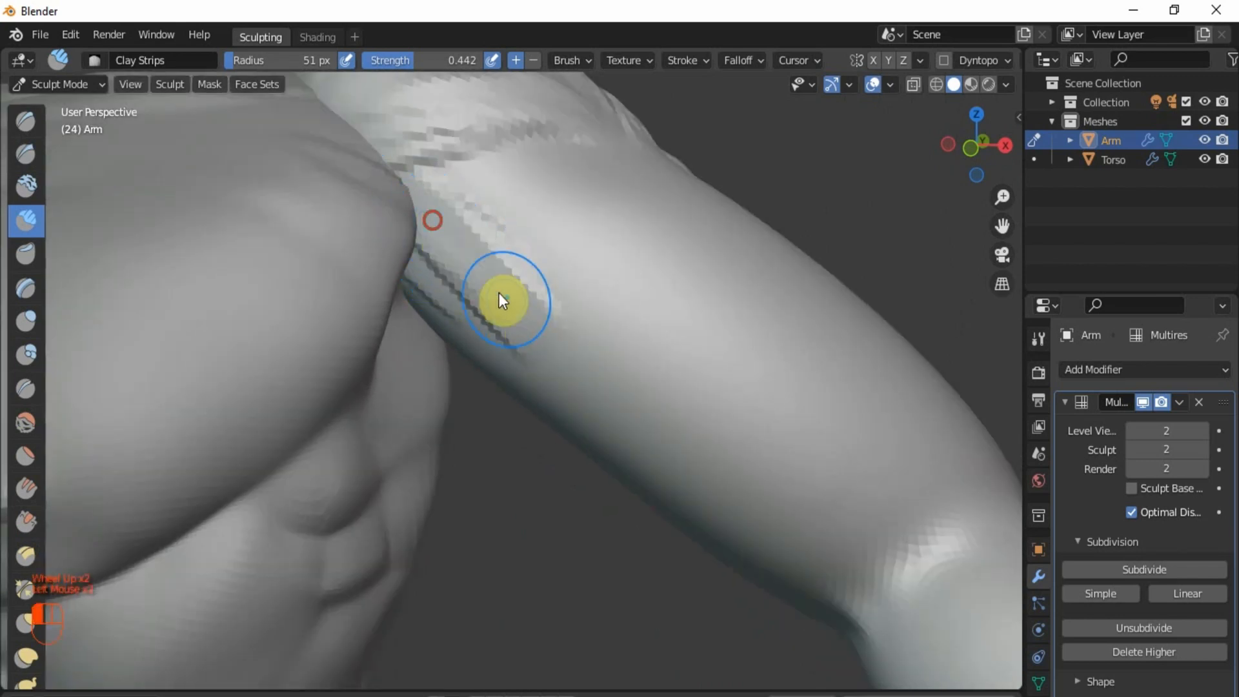
drag(446, 221, 567, 321)
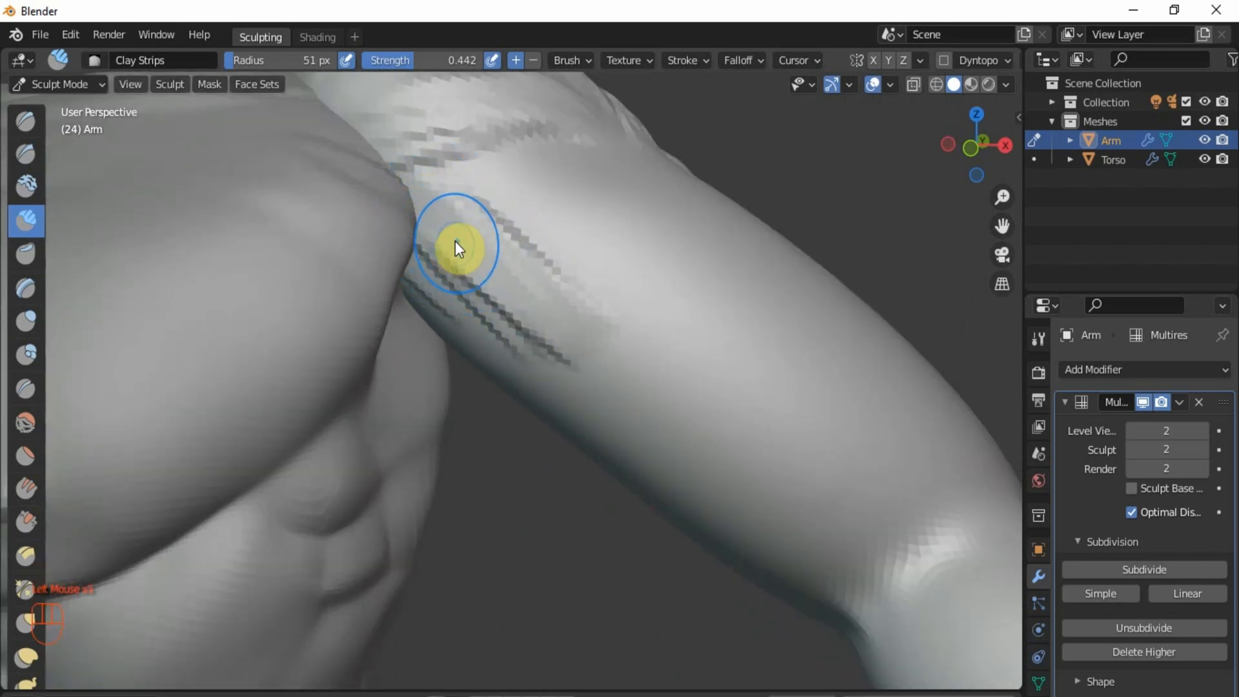
Step: Extend the inner biceps with long clay strips from the armpit down the inner arm toward the elbow crease
drag(461, 241, 671, 394)
drag(503, 273, 670, 454)
mouse_move(461, 284)
mouse_down()
mouse_move(579, 401)
mouse_move(652, 445)
mouse_up()
drag(468, 288, 722, 526)
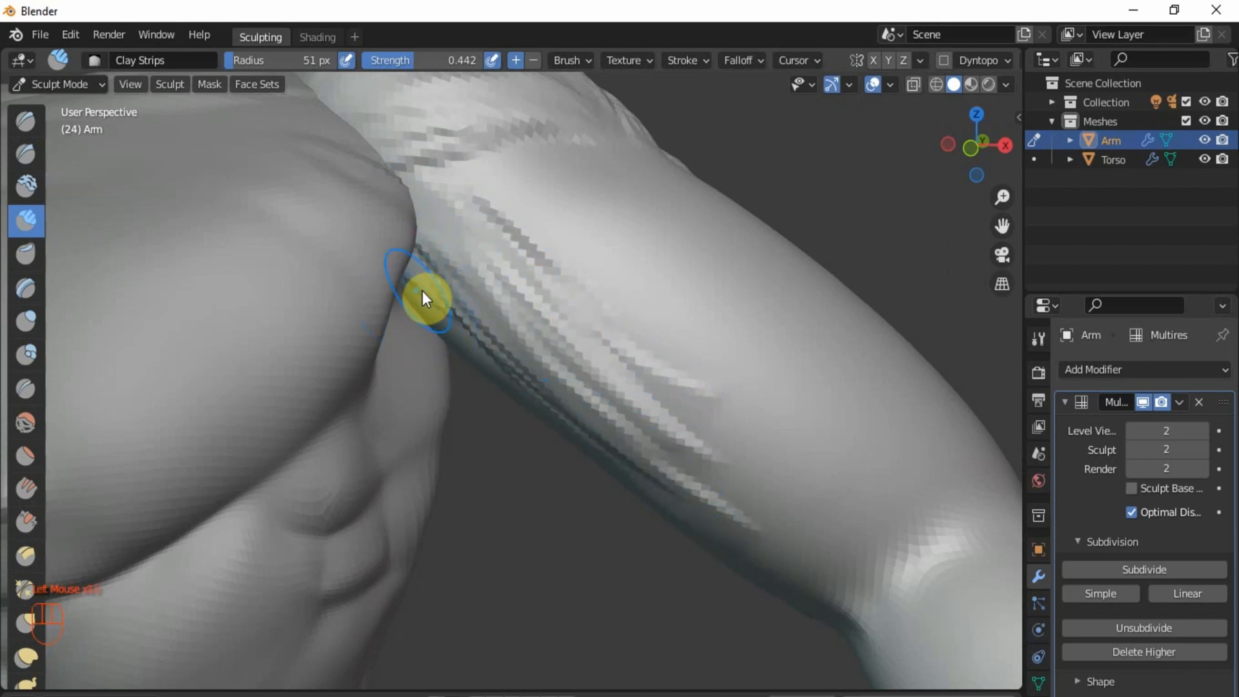
drag(420, 296, 733, 517)
mouse_move(514, 360)
mouse_down()
mouse_move(719, 515)
mouse_move(858, 560)
mouse_move(489, 348)
mouse_up()
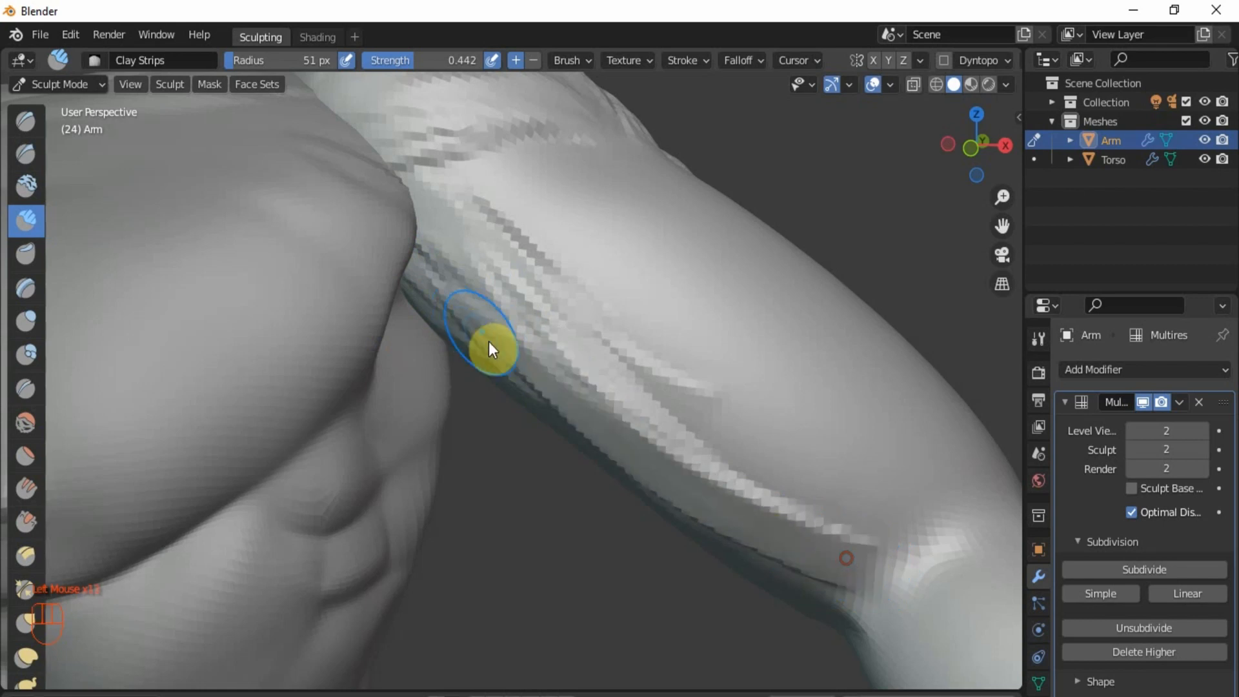
Step: Build up the inner biceps' volume with long overlapping clay strips between the elbow crease and the front deltoid
mouse_move(855, 515)
mouse_down()
mouse_move(549, 352)
mouse_move(533, 294)
mouse_up()
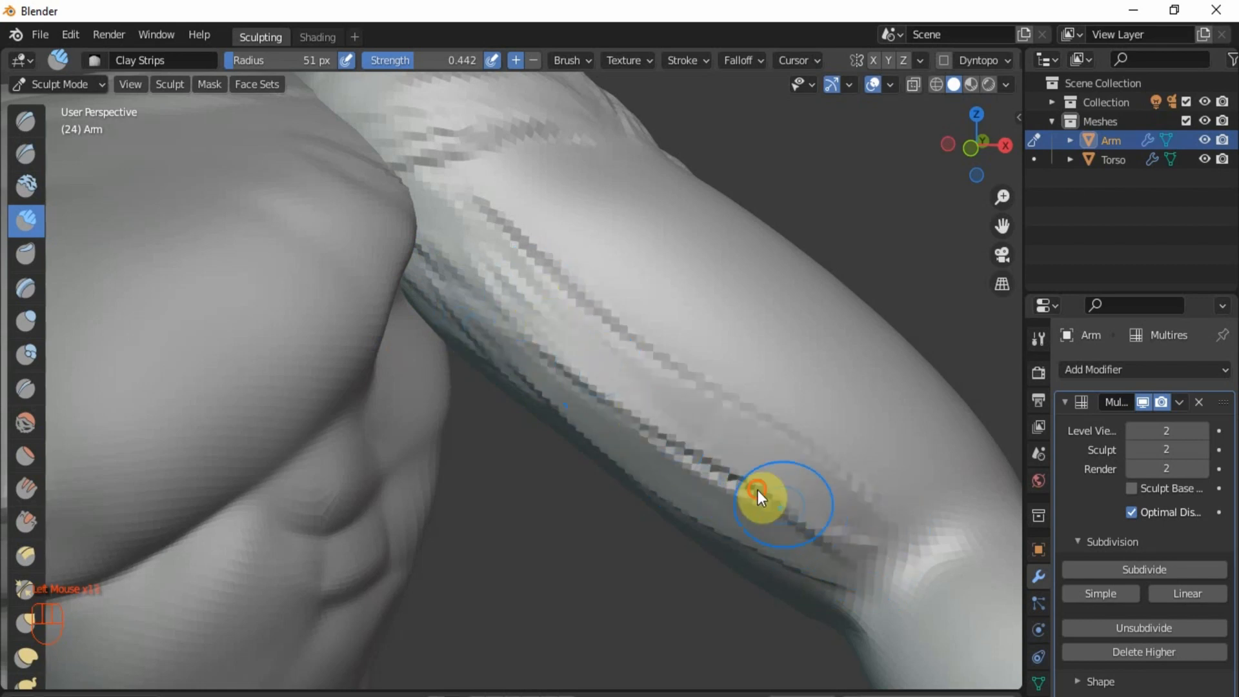
drag(758, 490, 480, 270)
mouse_move(467, 211)
mouse_down()
mouse_move(719, 390)
mouse_move(728, 437)
mouse_move(839, 517)
mouse_up()
drag(625, 321, 884, 536)
drag(746, 440, 859, 555)
drag(845, 560, 549, 355)
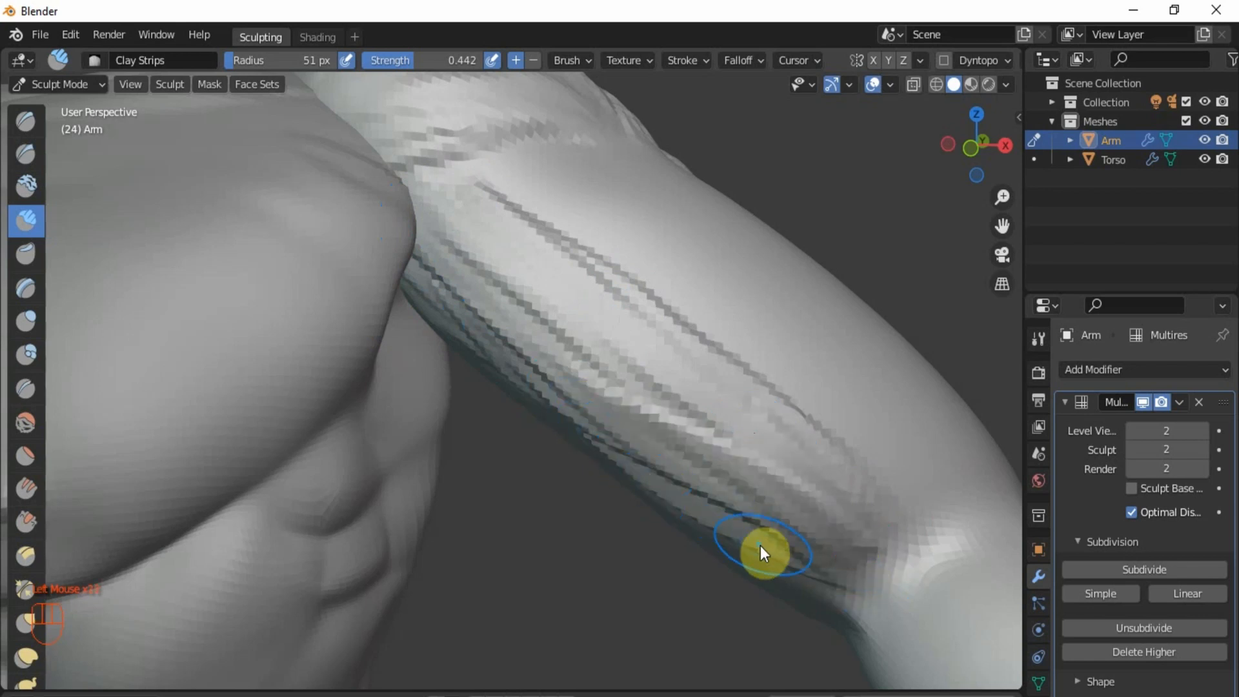
drag(760, 545, 484, 284)
mouse_move(827, 527)
mouse_down()
mouse_move(789, 526)
mouse_move(409, 269)
mouse_move(832, 503)
mouse_move(559, 345)
mouse_move(554, 324)
mouse_move(725, 445)
mouse_move(498, 243)
mouse_move(695, 358)
mouse_move(822, 533)
mouse_move(520, 338)
mouse_move(834, 558)
mouse_move(606, 467)
mouse_move(398, 200)
mouse_move(822, 496)
mouse_move(539, 318)
mouse_move(752, 476)
mouse_move(742, 468)
mouse_up()
Step: Thicken the upper edge of the inner biceps with a long clay strip from the elbow crease back up the arm
scroll(742, 468, down, 3)
mouse_move(743, 468)
middle_down()
mouse_move(705, 448)
mouse_move(613, 481)
mouse_move(727, 429)
mouse_move(802, 434)
mouse_move(819, 489)
middle_up()
scroll(800, 451, up, 3)
scroll(819, 489, up, 2)
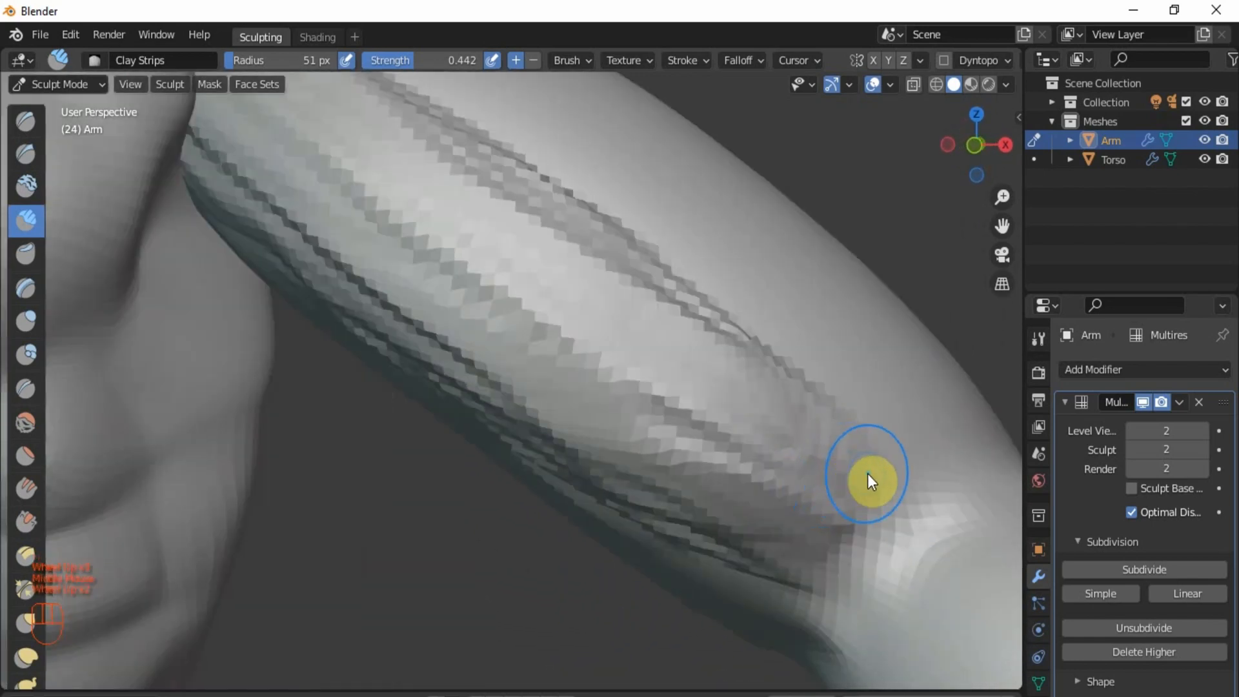
mouse_move(867, 481)
mouse_down()
mouse_move(753, 336)
mouse_move(525, 173)
mouse_move(485, 182)
mouse_up()
Step: Start the outer biceps head with clay strips from the front deltoid's lower edge down the front of the arm
scroll(648, 344, down, 2)
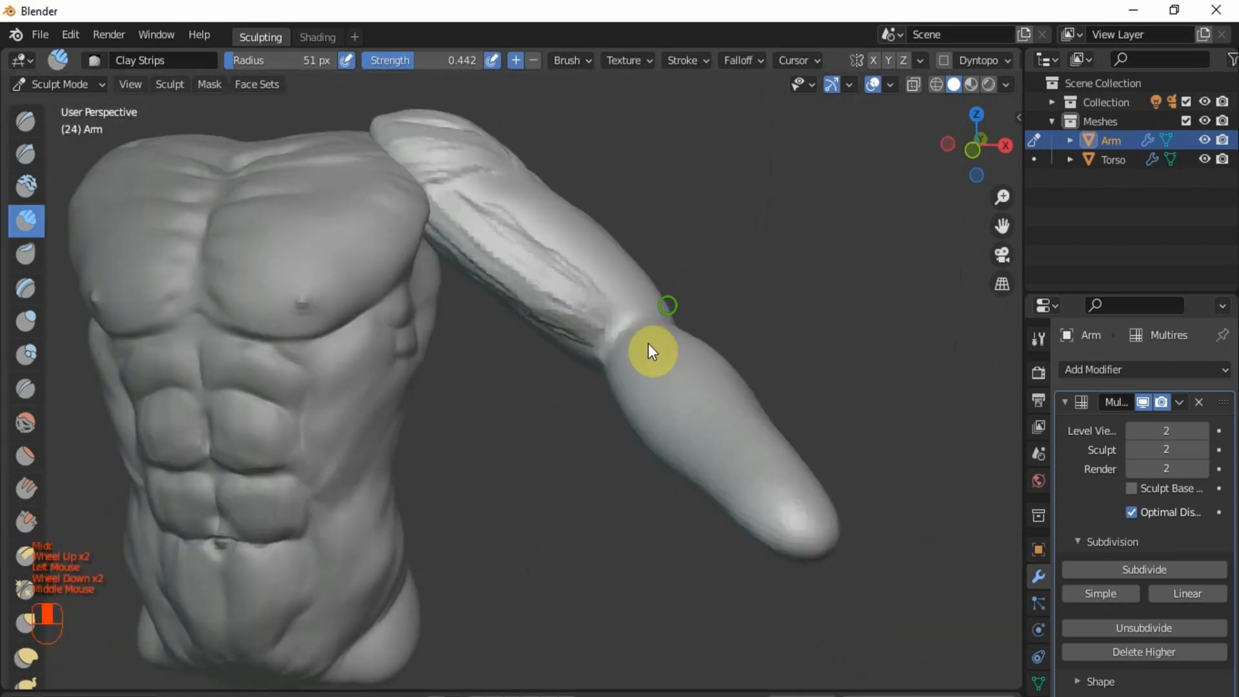
middle_drag(648, 344, 364, 254)
scroll(364, 254, up, 2)
drag(486, 276, 599, 354)
drag(454, 263, 639, 434)
mouse_move(476, 254)
mouse_down()
mouse_move(579, 346)
mouse_move(655, 461)
mouse_up()
drag(522, 247, 672, 397)
drag(567, 279, 686, 415)
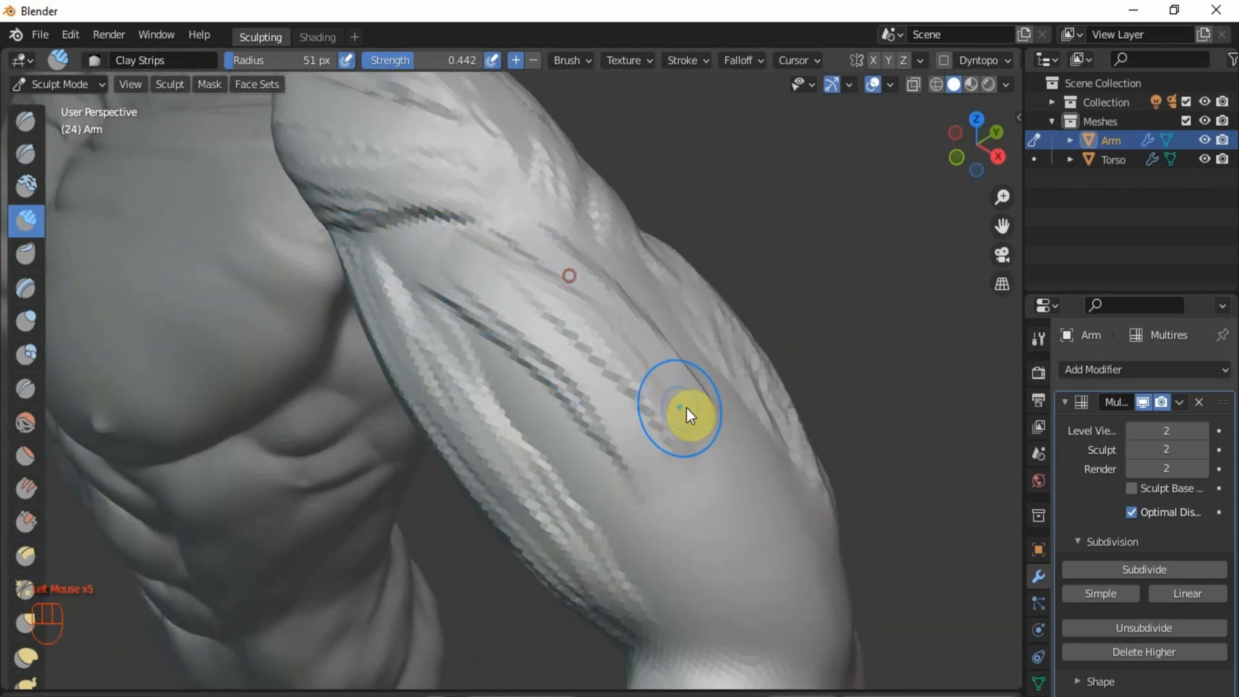
Step: Add long clay strips along the outer upper arm from the deltoid's tip down toward the elbow
mouse_move(686, 415)
middle_down()
mouse_move(534, 448)
mouse_move(506, 387)
mouse_move(400, 356)
mouse_move(410, 293)
mouse_move(469, 258)
middle_up()
scroll(486, 255, up, 2)
click(428, 343)
drag(517, 224, 290, 473)
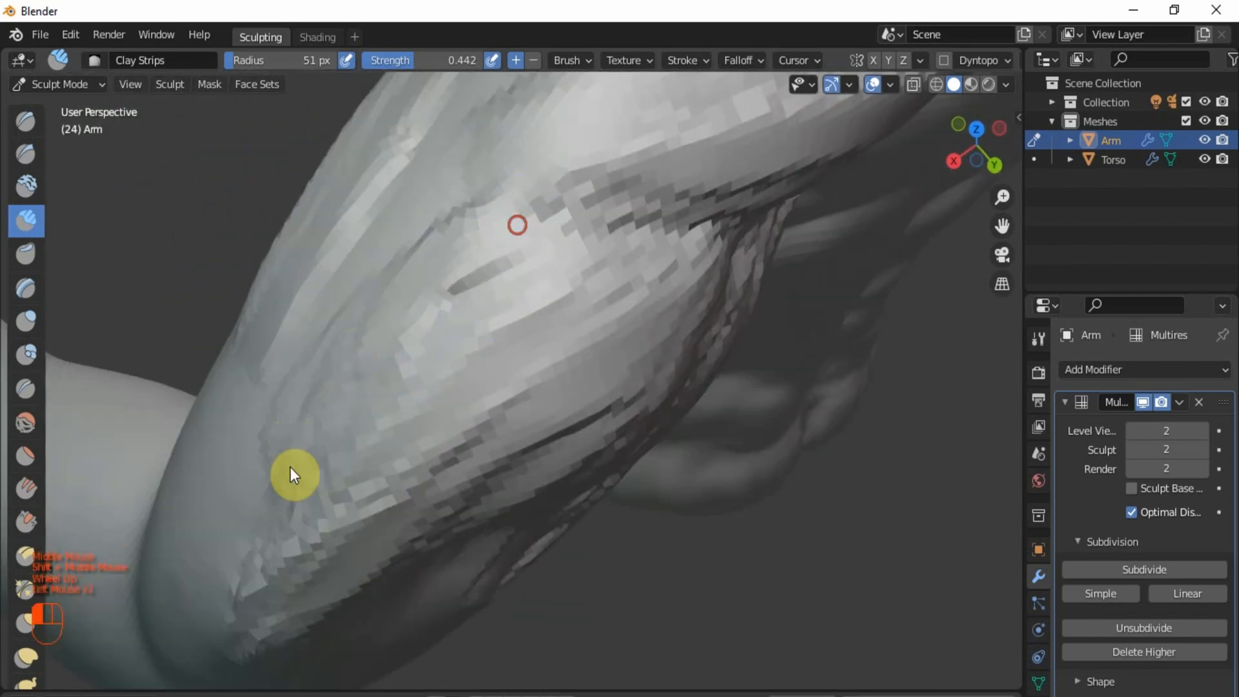
mouse_move(467, 224)
mouse_down()
mouse_move(370, 325)
mouse_move(306, 423)
mouse_up()
Step: Lay two long clay strips down the front of the upper arm from below the deltoid toward the elbow
scroll(258, 541, down, 2)
middle_drag(291, 529, 674, 451)
scroll(674, 450, up, 2)
mouse_move(599, 290)
mouse_down()
mouse_move(749, 452)
mouse_move(762, 490)
mouse_up()
mouse_move(476, 249)
mouse_down()
mouse_move(515, 258)
mouse_move(677, 397)
mouse_move(789, 615)
mouse_up()
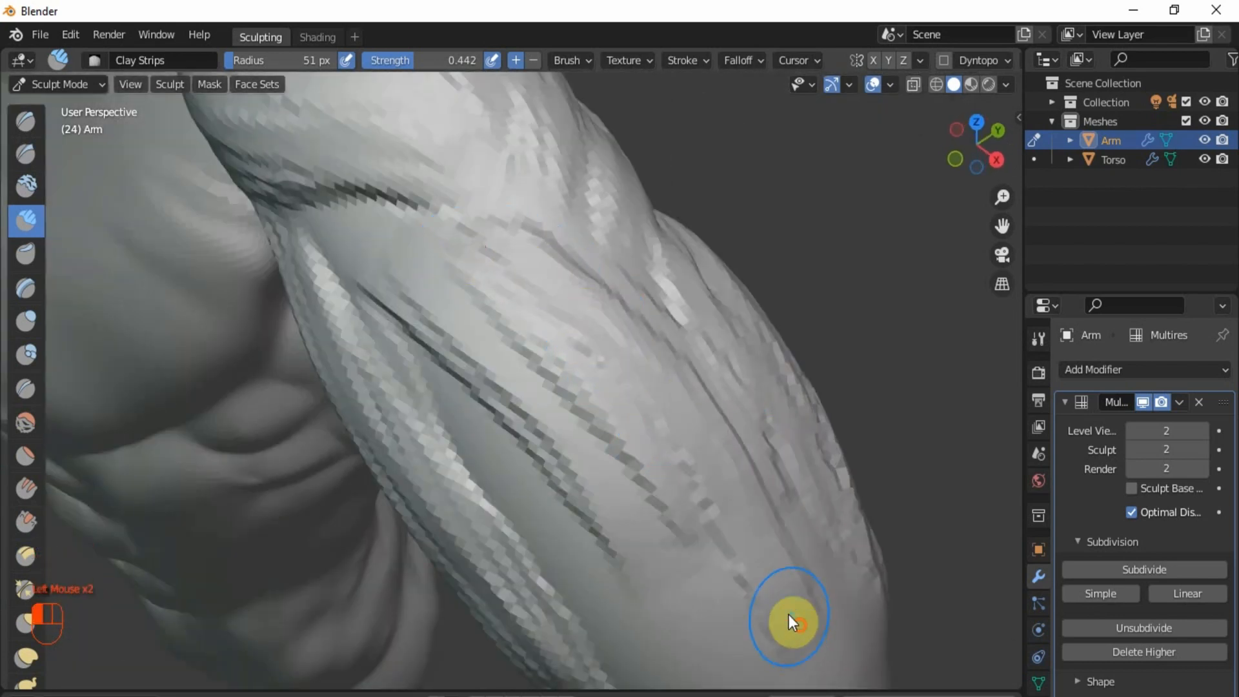
Step: Build up the lower end of the outer biceps with overlapping clay strips running toward the elbow
scroll(789, 615, down, 1)
shift+middle_drag(788, 615, 684, 490)
scroll(683, 490, up, 2)
mouse_move(659, 305)
mouse_down()
mouse_move(718, 450)
mouse_move(698, 472)
mouse_up()
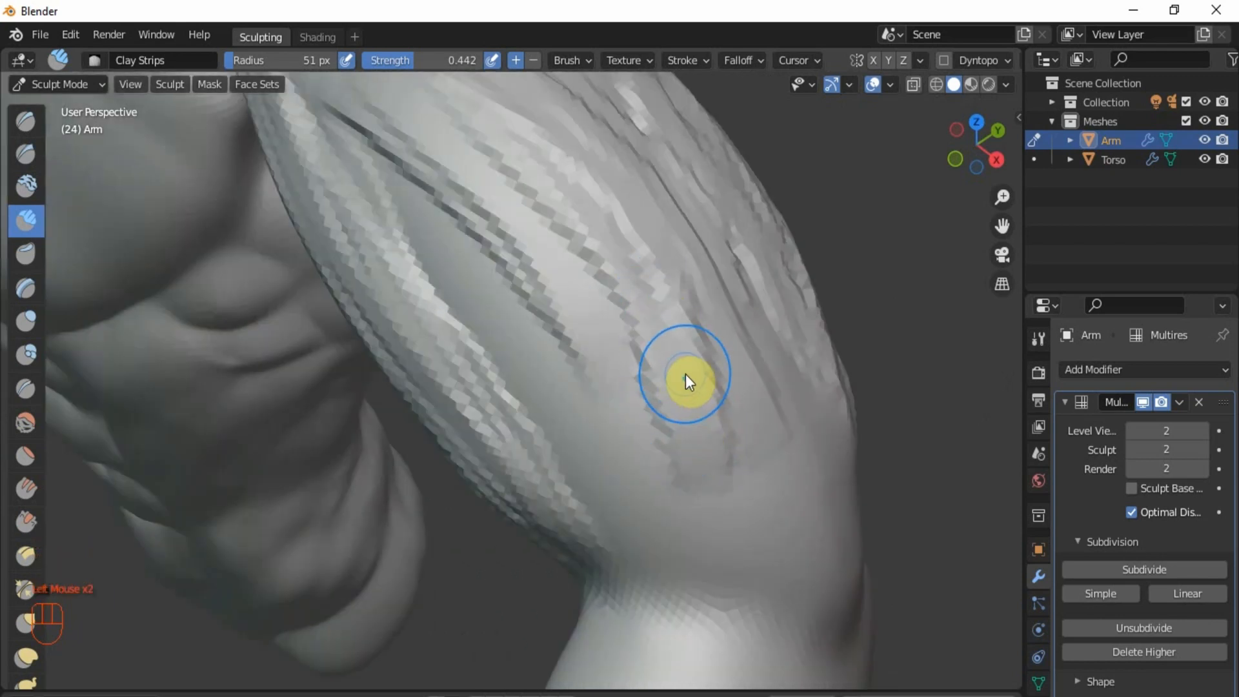
drag(686, 385, 703, 532)
drag(672, 339, 710, 528)
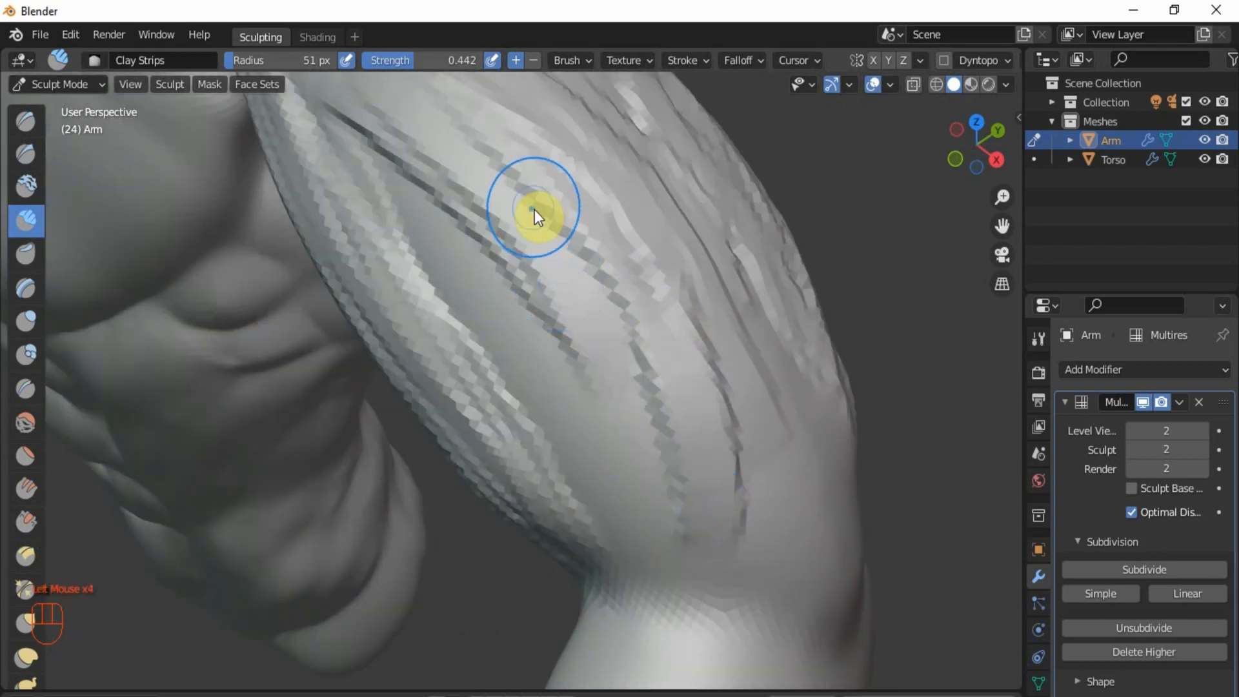
Step: Fill out the biceps beside the groove between its heads with clay strips, tapering them into the elbow crease
drag(535, 211, 613, 400)
drag(378, 138, 568, 404)
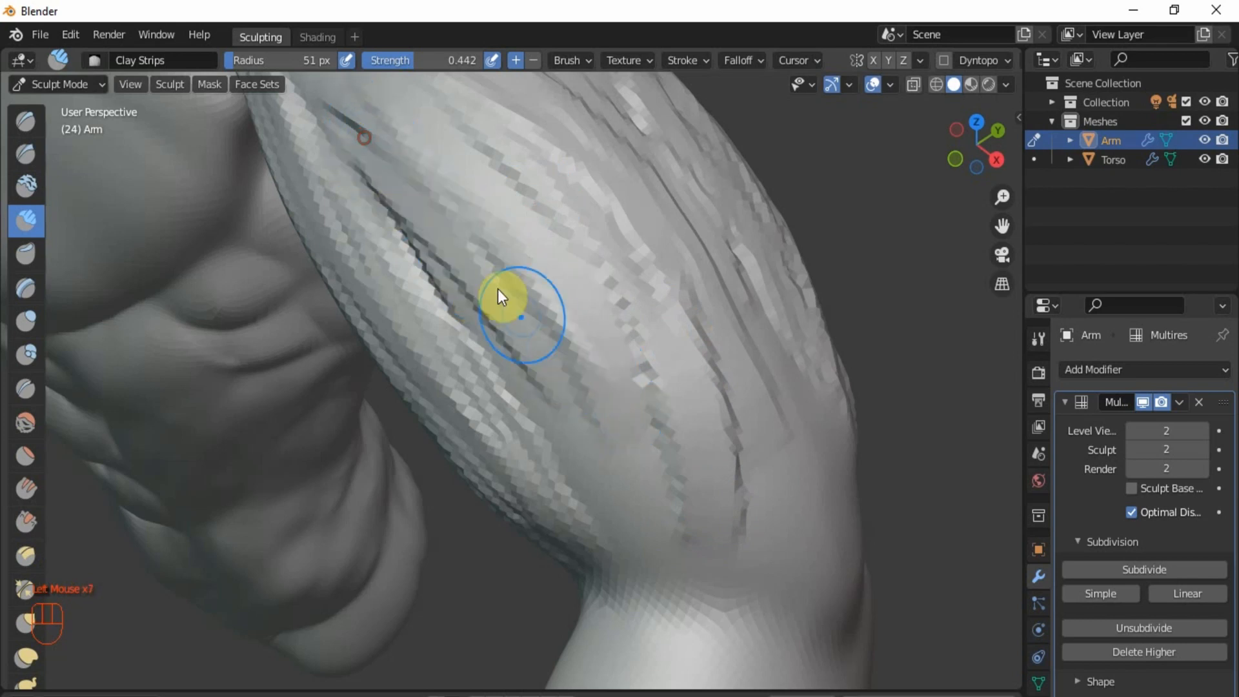
drag(427, 188, 574, 414)
mouse_move(476, 188)
mouse_down()
mouse_move(581, 375)
mouse_move(619, 362)
mouse_up()
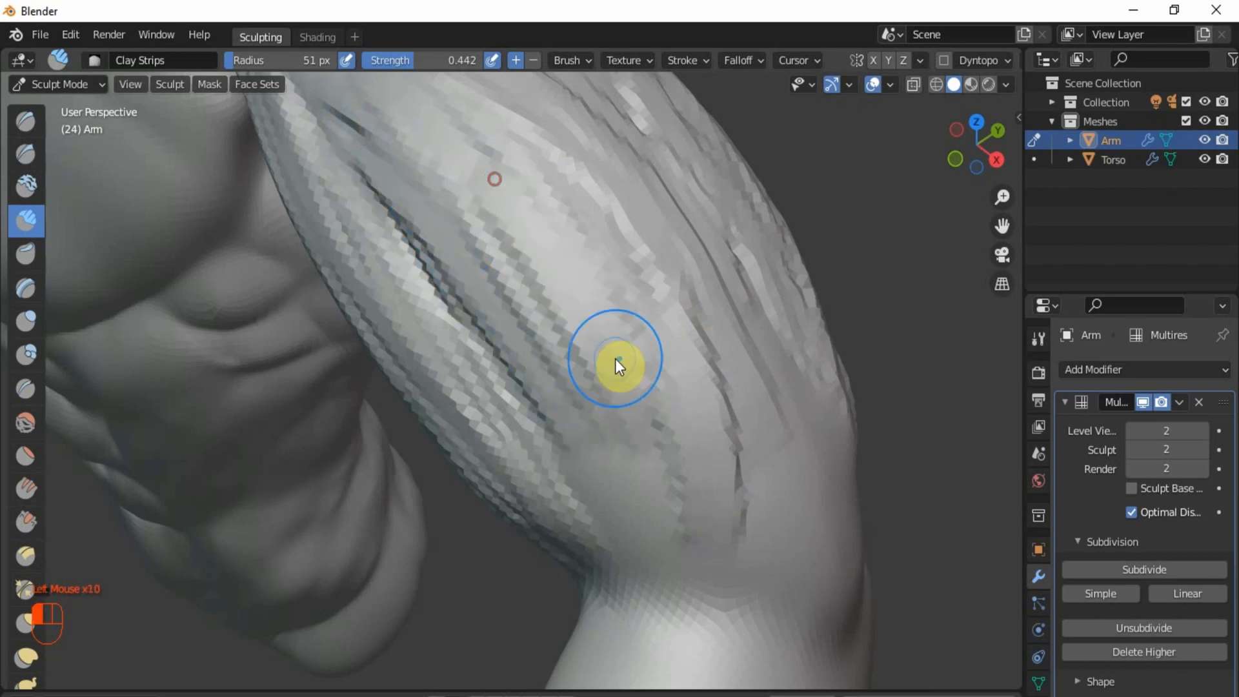
drag(568, 268, 606, 417)
drag(559, 368, 647, 501)
mouse_move(614, 412)
mouse_down()
mouse_move(681, 556)
mouse_move(698, 653)
mouse_up()
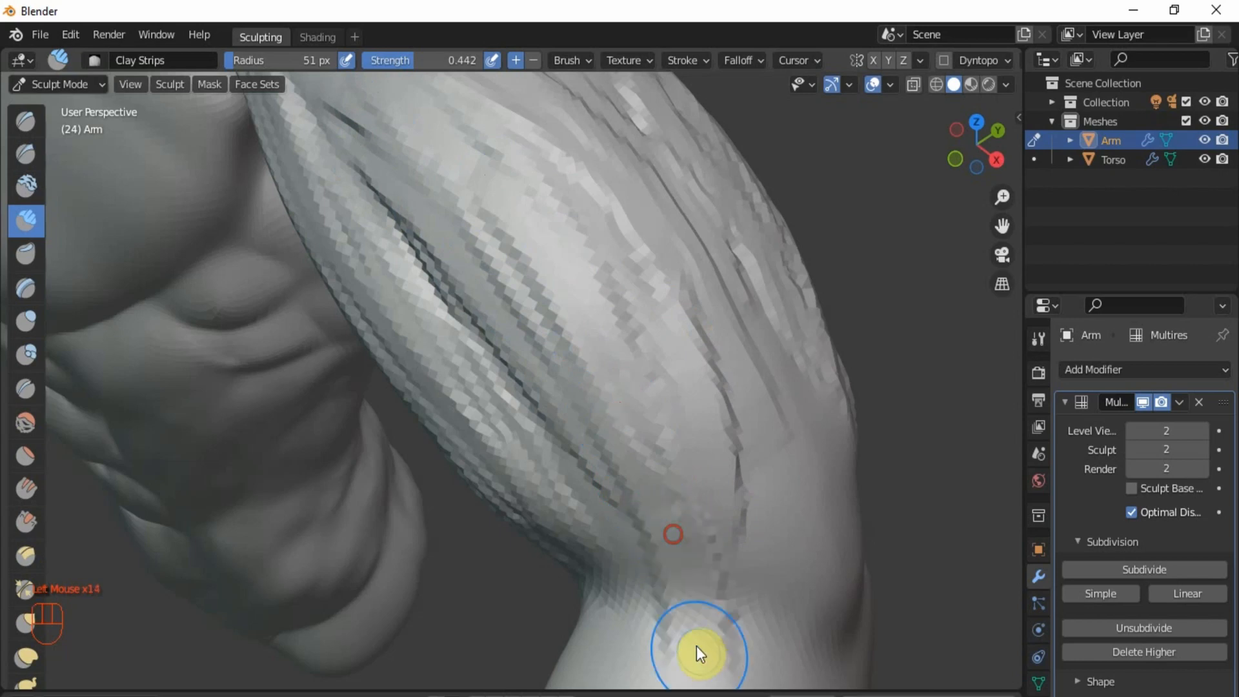
drag(684, 581, 656, 627)
Step: Carve into the outer arm just above the elbow with an inverted Clay Strips stroke and smooth that area
scroll(657, 624, down, 2)
mouse_move(658, 624)
middle_down()
mouse_move(655, 599)
mouse_move(690, 574)
mouse_move(575, 551)
middle_up()
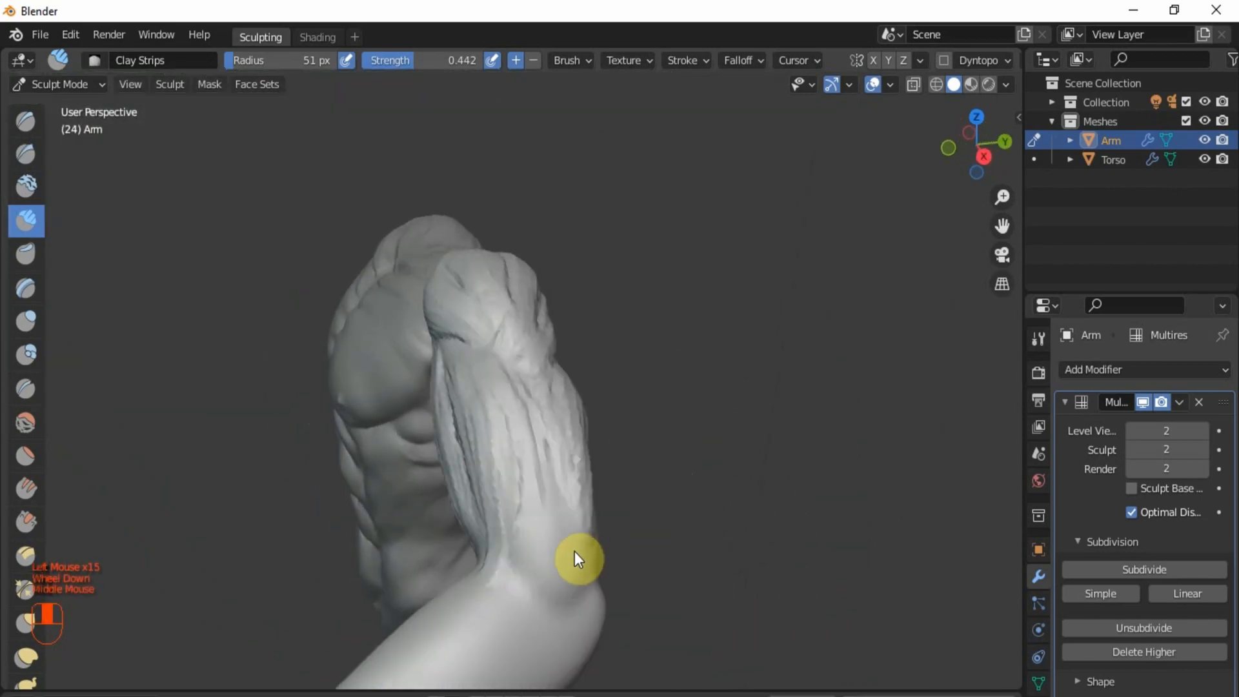
scroll(536, 533, up, 3)
scroll(555, 463, down, 1)
scroll(560, 488, up, 1)
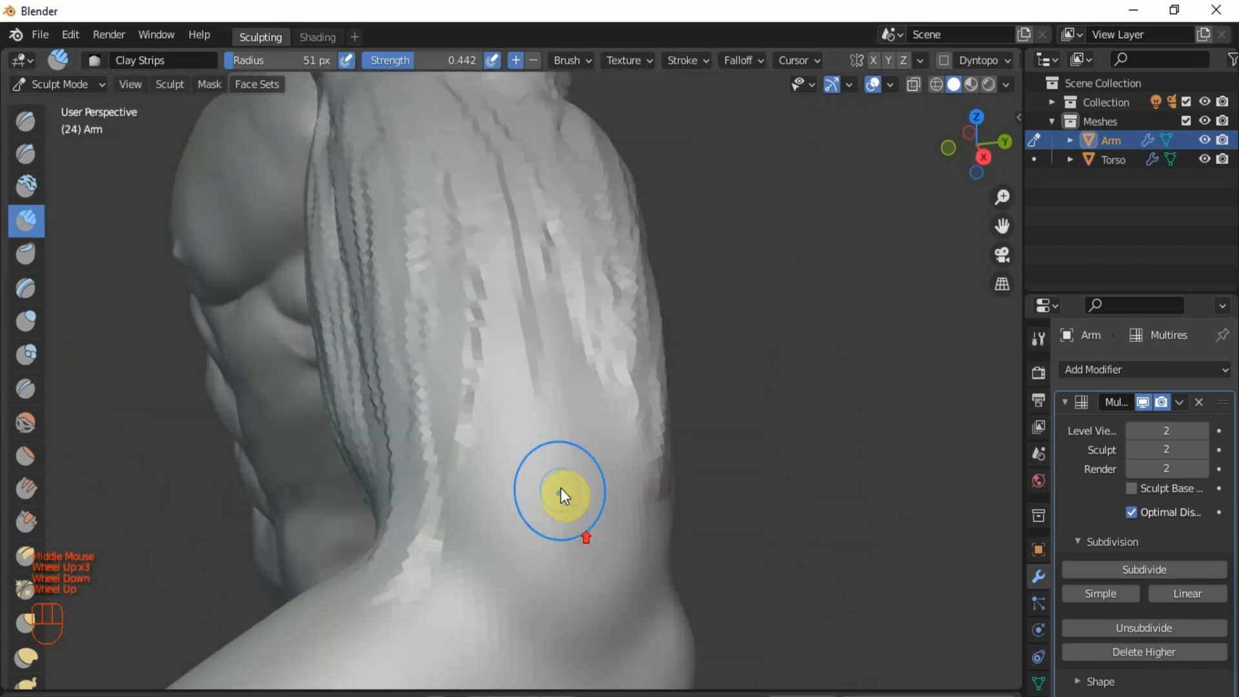
mouse_move(551, 424)
ctrl+mouse_down()
mouse_move(593, 580)
mouse_move(546, 447)
mouse_move(551, 547)
ctrl+mouse_up()
mouse_move(556, 366)
shift+mouse_down()
mouse_move(503, 525)
mouse_move(571, 602)
mouse_move(527, 518)
shift+mouse_up()
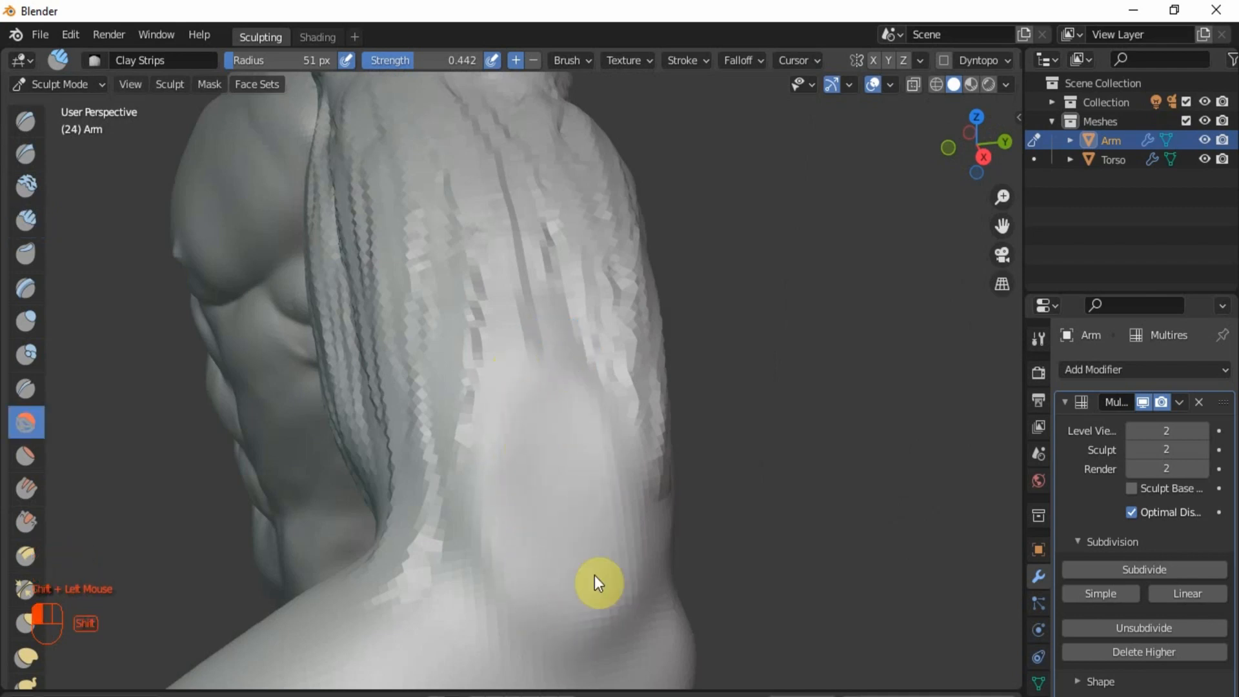
Step: Start the brachialis with vertical clay strips on the outer arm between the biceps and triceps, down toward the elbow
scroll(561, 413, up, 5)
scroll(533, 359, down, 2)
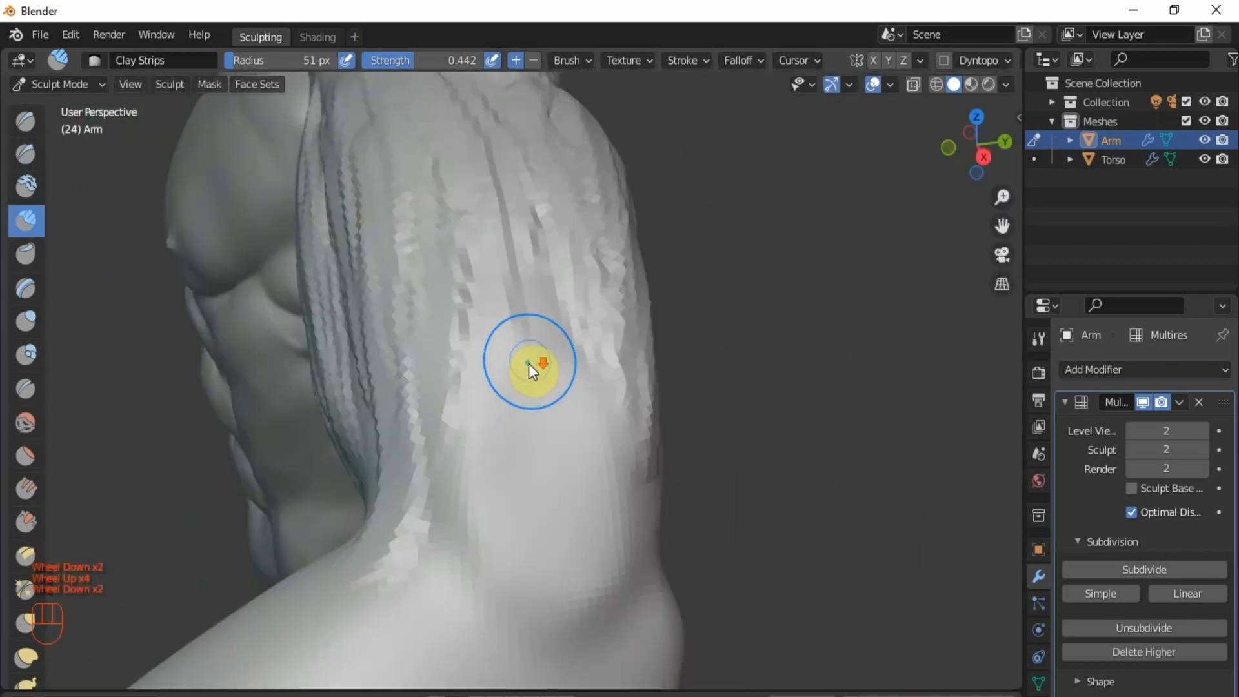
middle_drag(529, 363, 498, 364)
scroll(498, 364, up, 1)
drag(481, 366, 426, 435)
drag(434, 318, 363, 585)
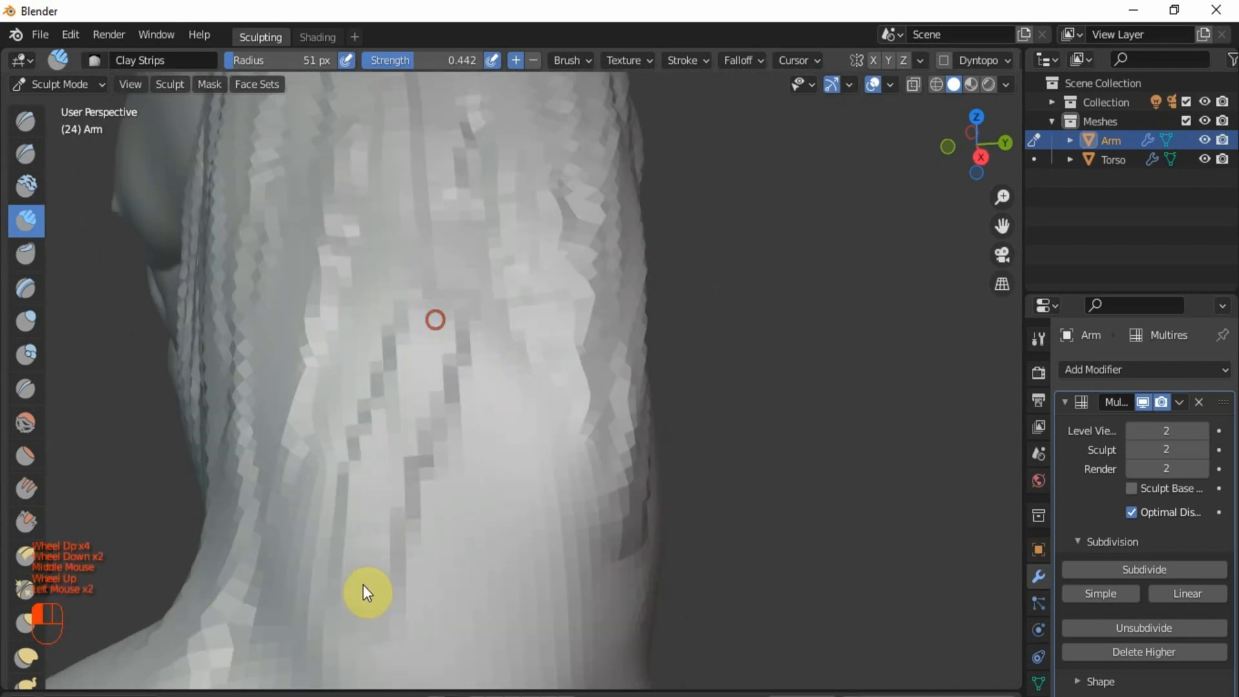
drag(409, 343, 394, 636)
scroll(428, 431, down, 1)
drag(424, 422, 439, 545)
scroll(442, 436, up, 1)
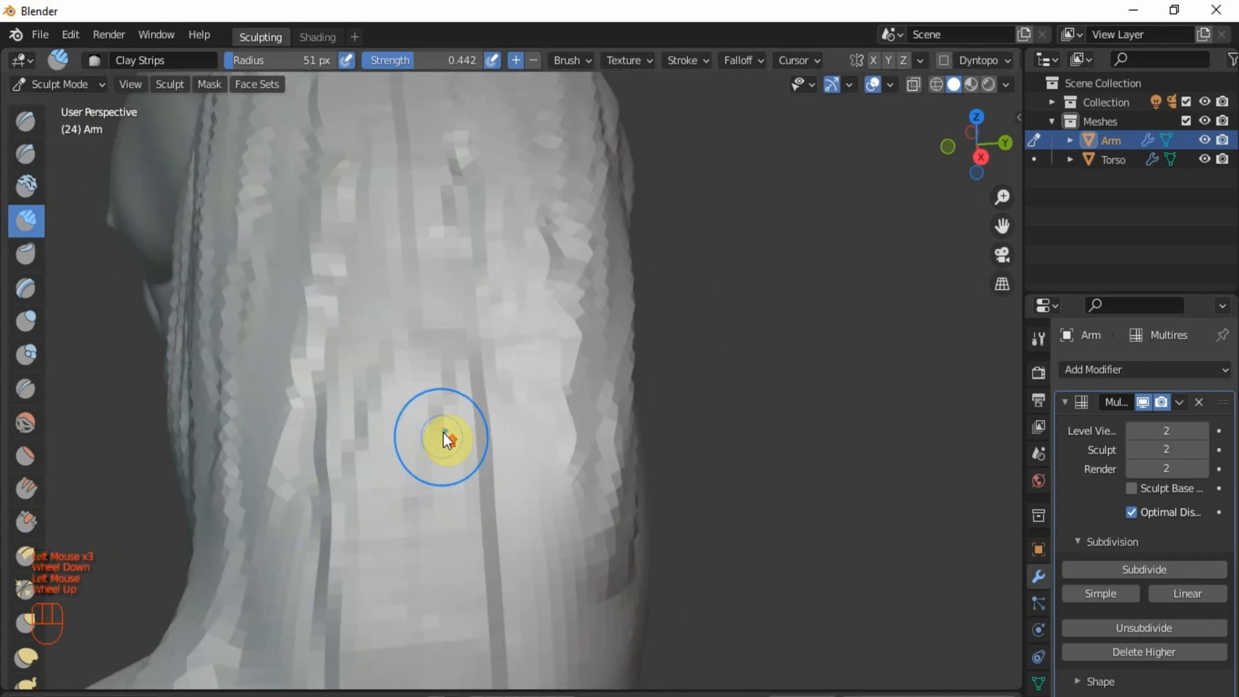
mouse_move(446, 412)
mouse_down()
mouse_move(455, 643)
mouse_move(491, 646)
mouse_move(487, 635)
mouse_up()
drag(477, 568, 524, 657)
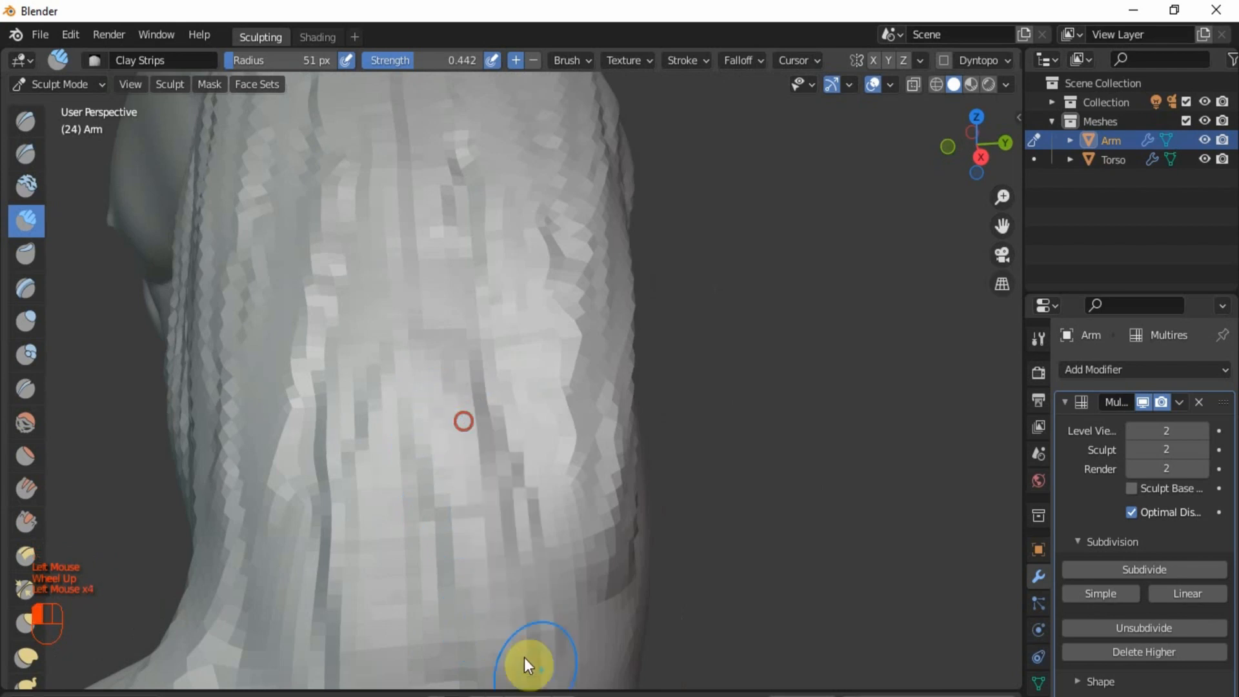
Step: Thicken the brachialis with long overlapping clay strips along the outer lower upper arm, ending just above the elbow
scroll(516, 639, down, 2)
shift+middle_drag(512, 619, 474, 426)
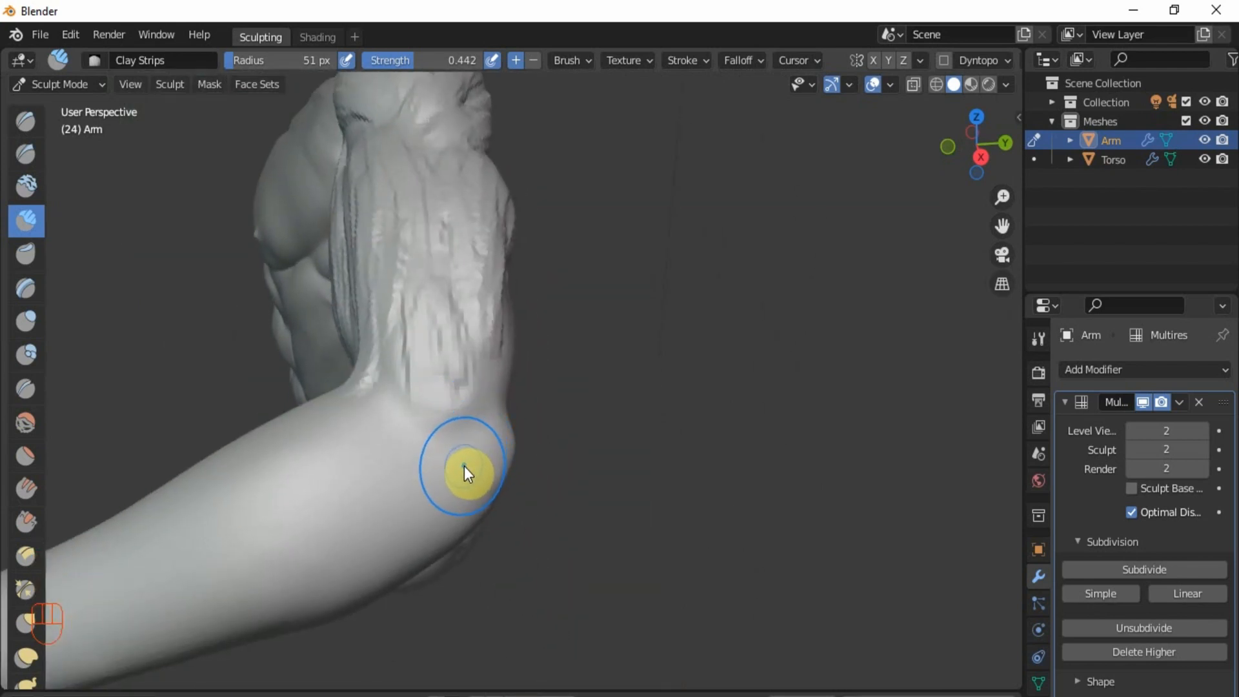
scroll(453, 451, up, 1)
scroll(452, 450, up, 2)
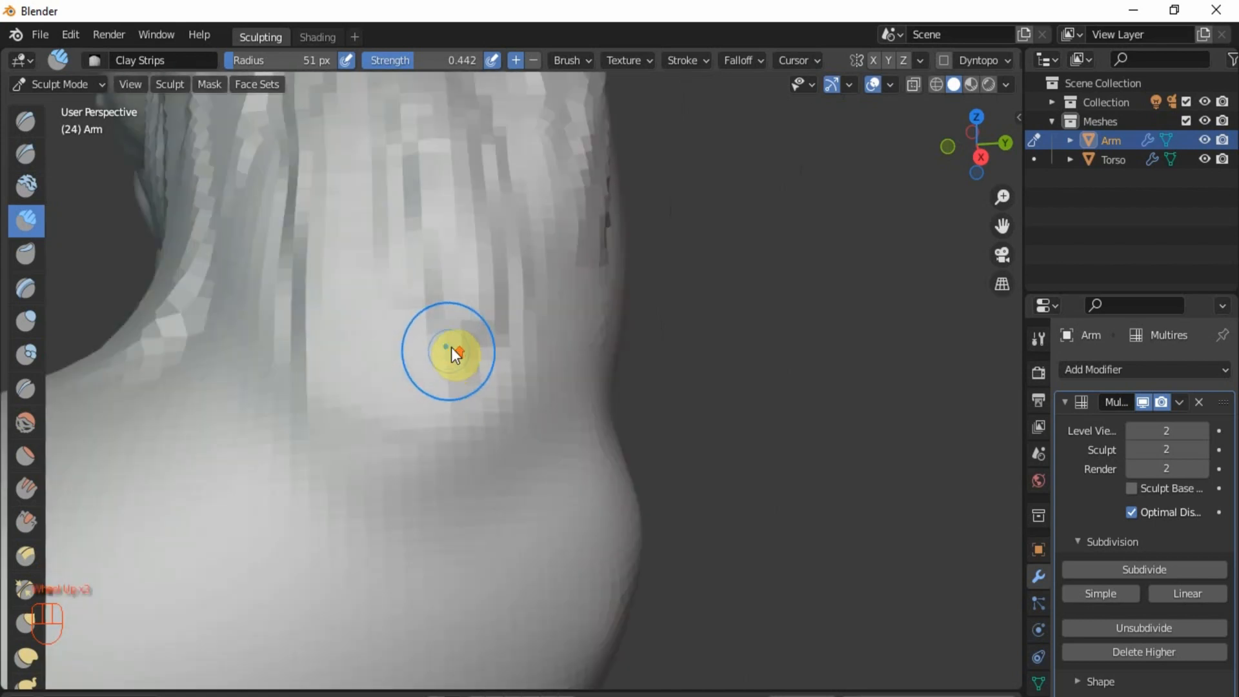
scroll(490, 400, down, 3)
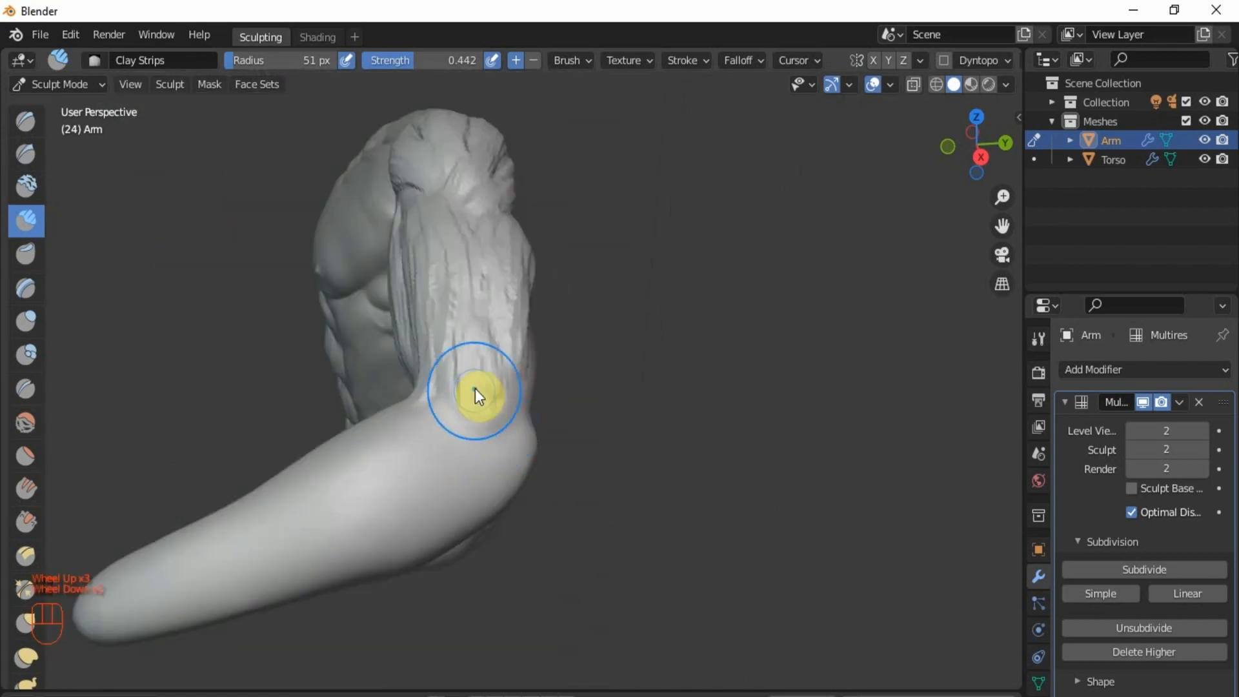
scroll(477, 356, up, 3)
drag(465, 202, 420, 480)
drag(472, 152, 430, 455)
drag(464, 245, 397, 578)
drag(530, 290, 541, 484)
drag(489, 265, 481, 577)
drag(546, 334, 568, 543)
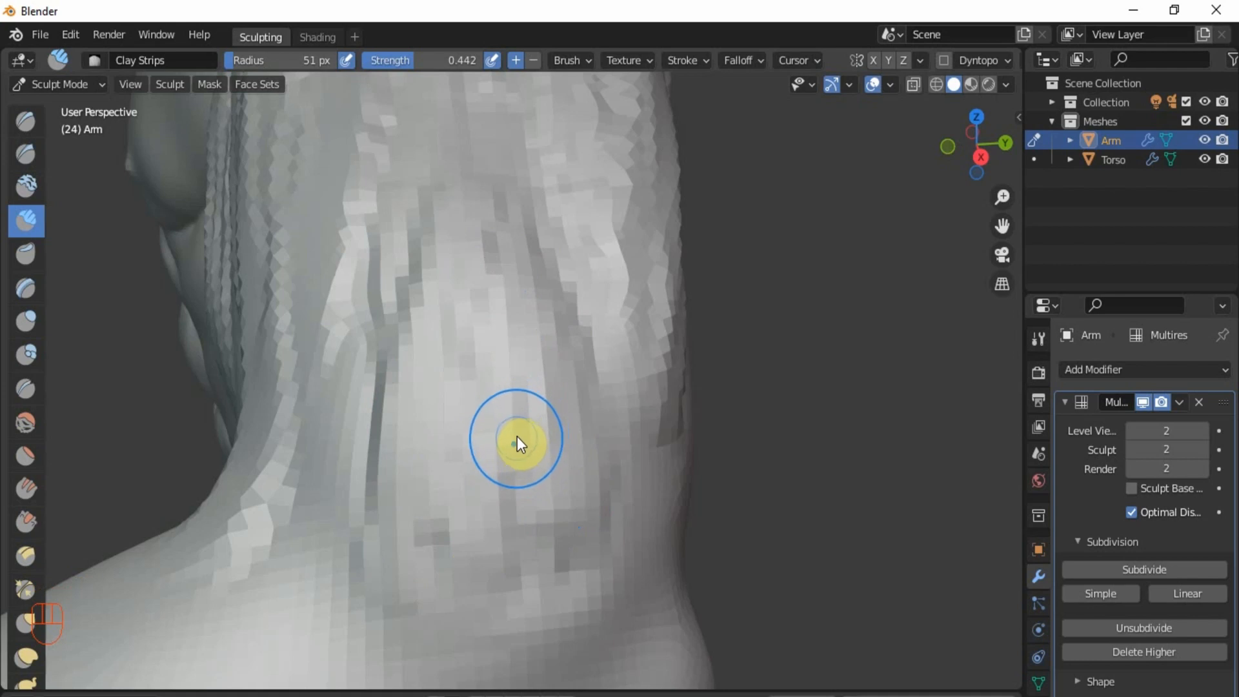
Step: Start the brachioradialis with clay strips from the outer arm above the elbow diagonally onto the upper forearm
scroll(459, 461, down, 2)
scroll(458, 461, down, 1)
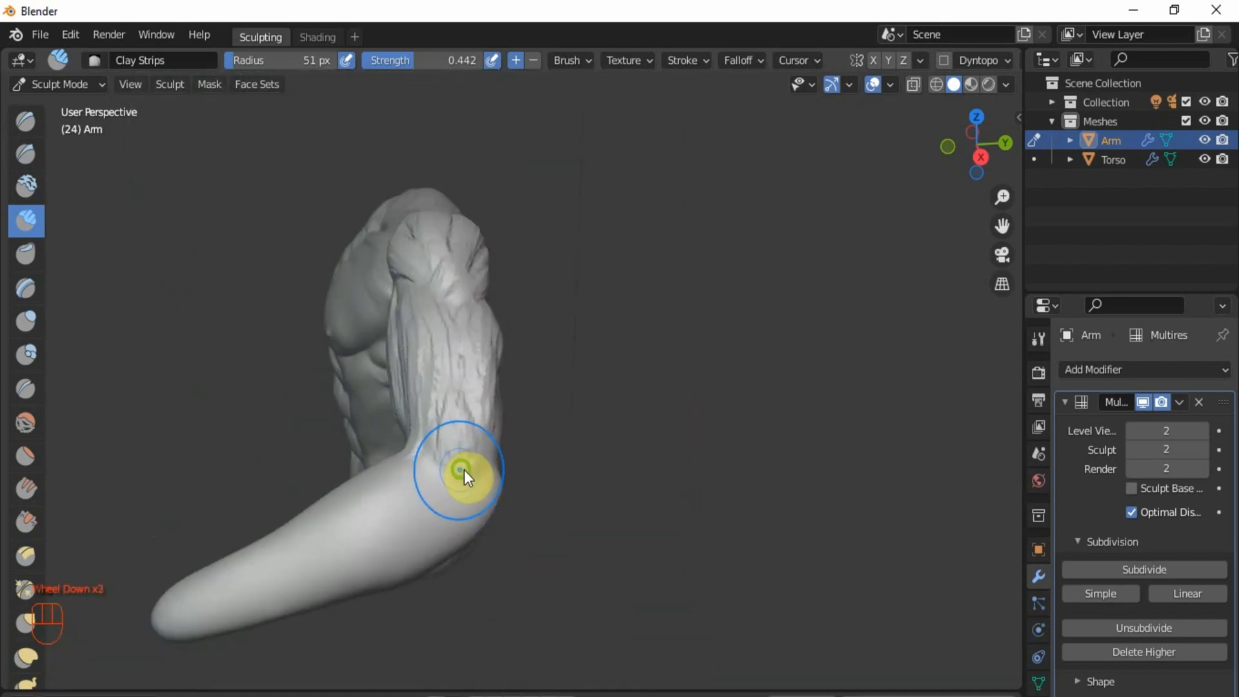
middle_drag(462, 475, 565, 358)
scroll(510, 523, up, 3)
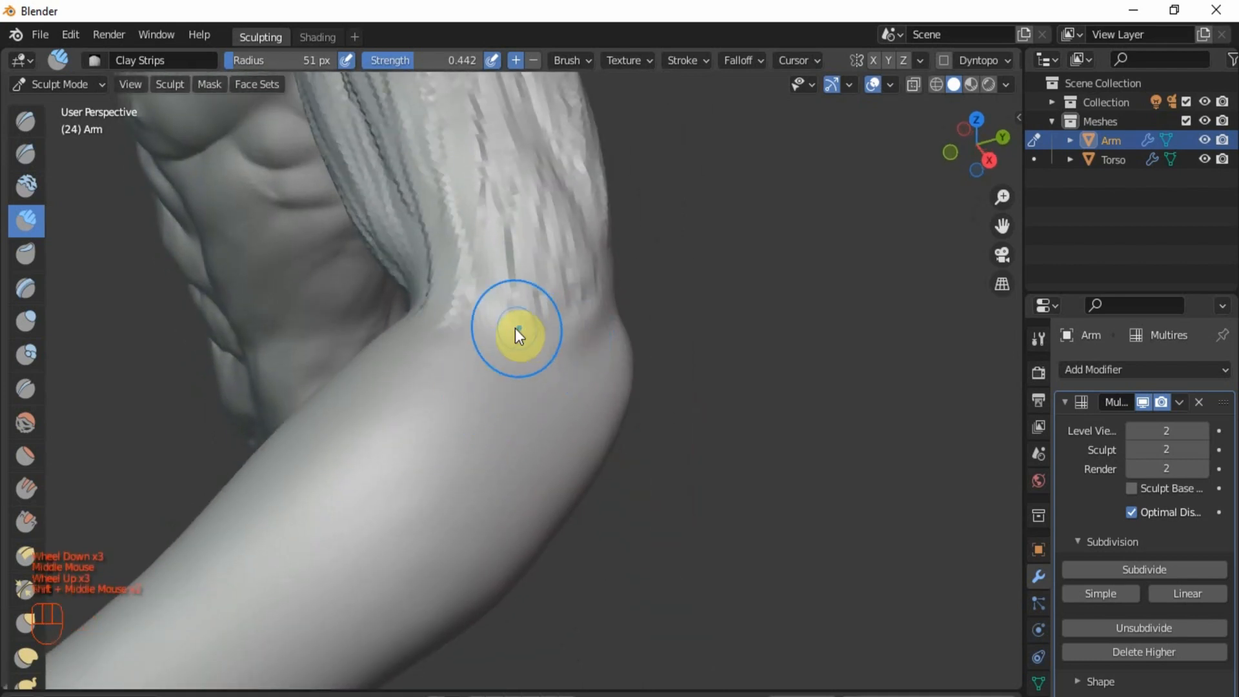
scroll(549, 277, up, 1)
mouse_move(560, 126)
mouse_down()
mouse_move(568, 216)
mouse_move(587, 210)
mouse_up()
drag(595, 210, 606, 343)
drag(574, 282, 506, 338)
drag(562, 260, 391, 402)
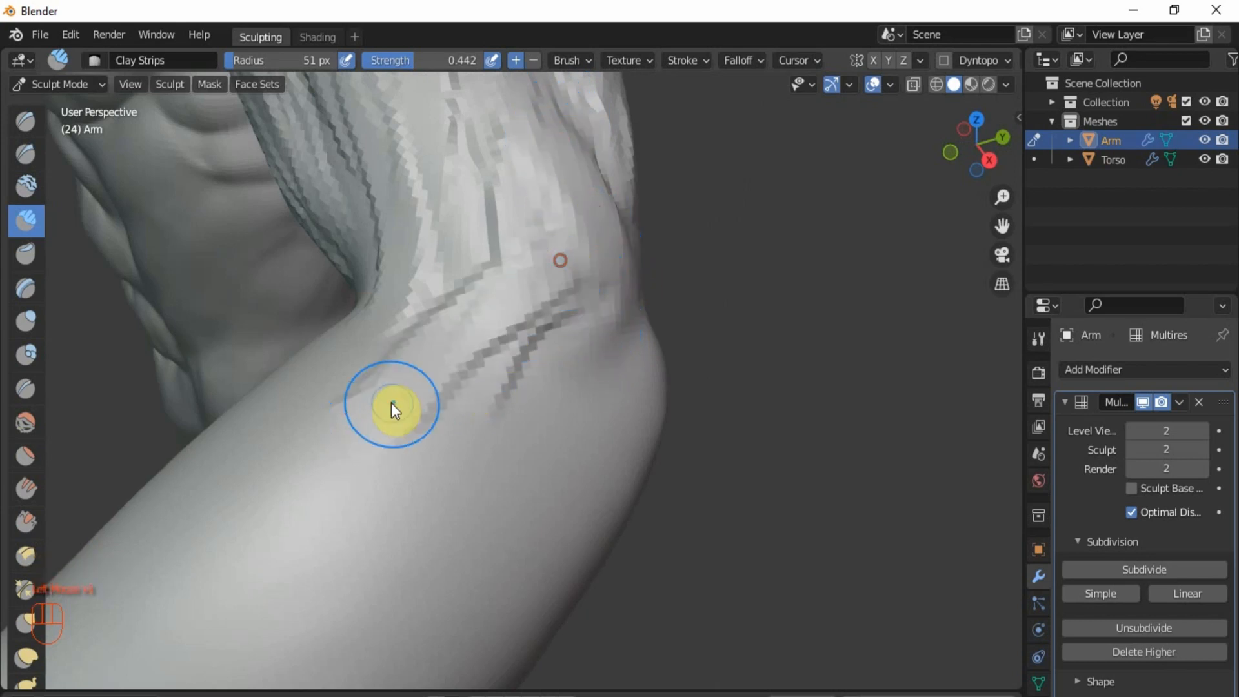
Step: Broaden the brachioradialis at the elbow crease with overlapping diagonal clay strips from the outer arm onto the forearm
drag(548, 233, 455, 315)
drag(531, 195, 387, 303)
drag(503, 238, 429, 332)
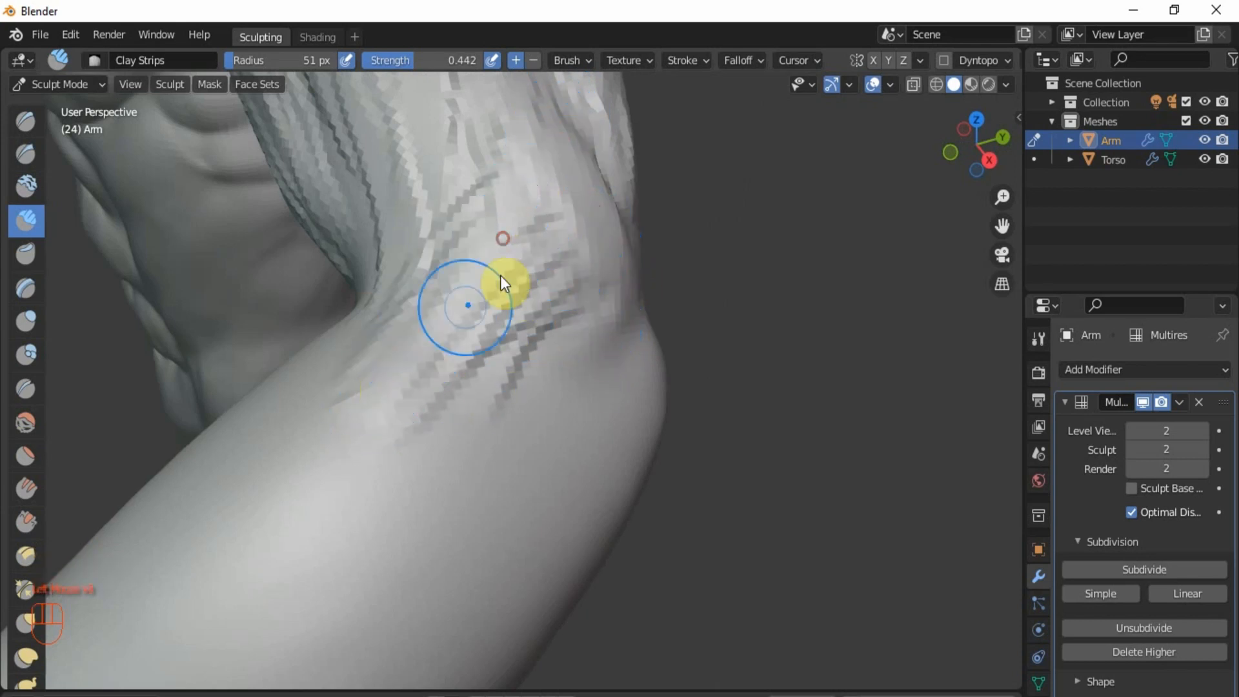
drag(533, 213, 358, 412)
mouse_move(545, 235)
mouse_down()
mouse_move(395, 353)
mouse_move(387, 426)
mouse_up()
drag(511, 214, 357, 345)
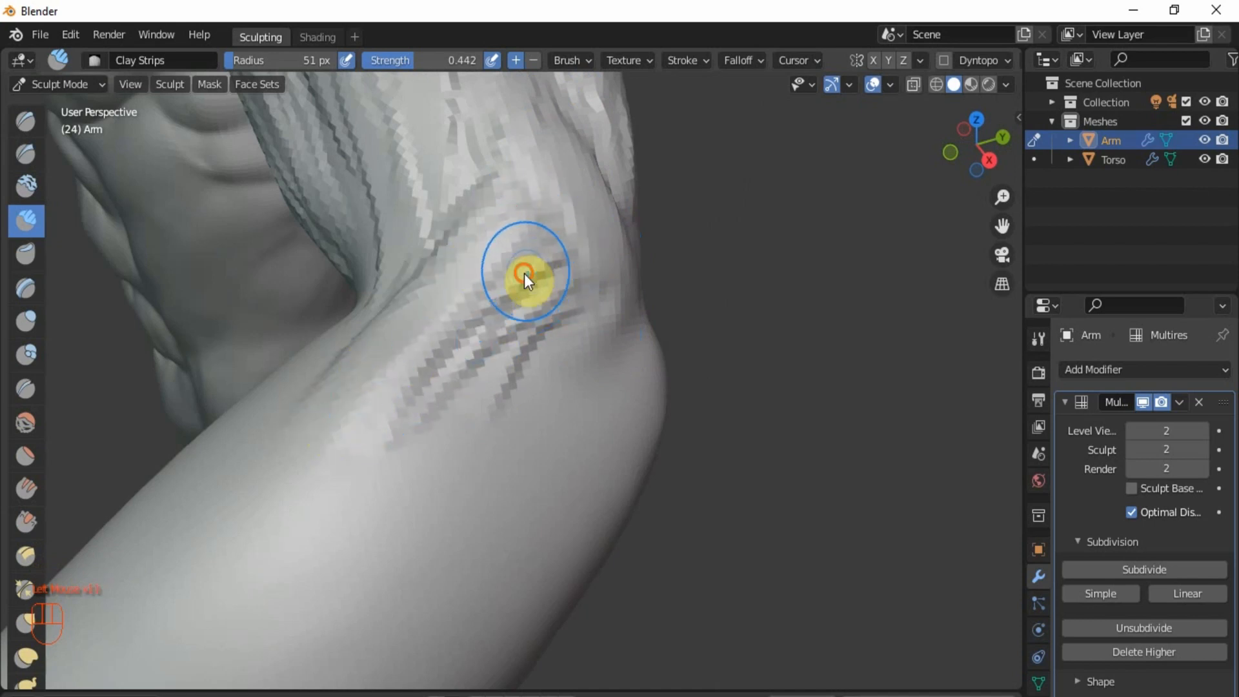
Step: Build up the brachioradialis's outer side with long diagonal clay strips from beside the elbow down the forearm
drag(524, 273, 358, 450)
drag(565, 270, 438, 434)
drag(625, 300, 433, 456)
drag(591, 344, 452, 465)
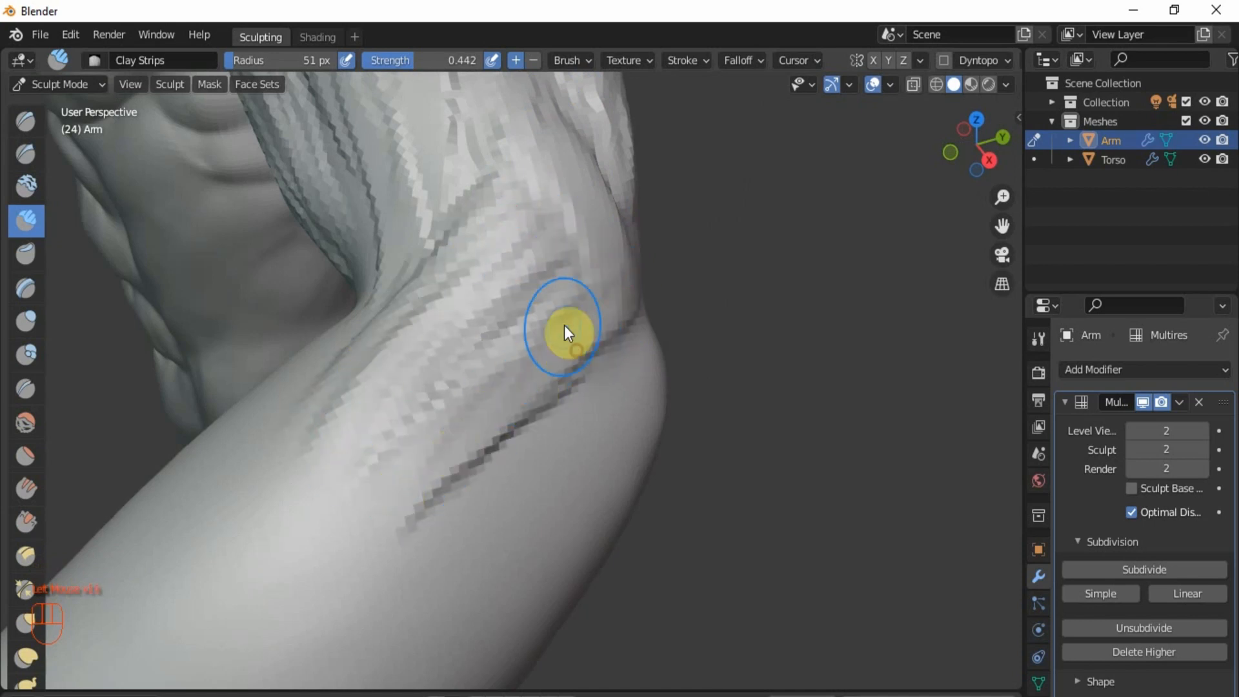
drag(570, 310, 465, 473)
mouse_move(559, 368)
mouse_down()
mouse_move(417, 523)
mouse_move(389, 507)
mouse_move(360, 548)
mouse_up()
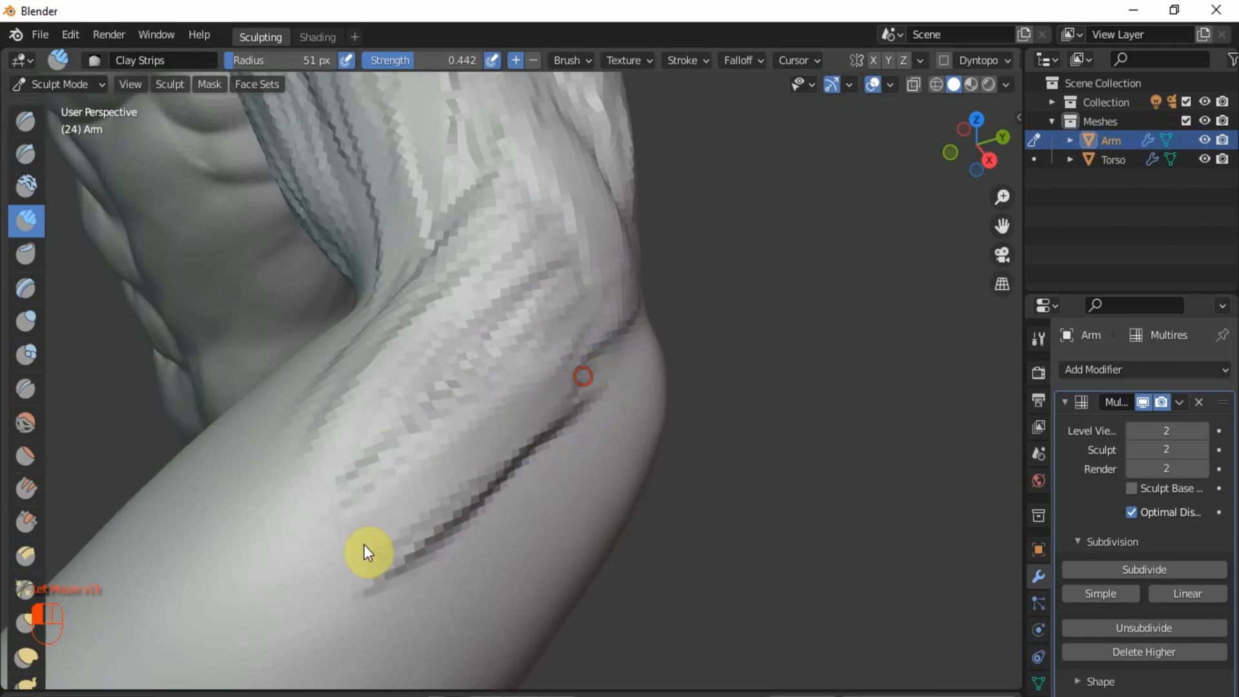
drag(523, 340, 280, 548)
drag(487, 307, 296, 462)
Step: Add more volume along the top of the brachioradialis with clay strips from the elbow bend into the forearm
scroll(331, 498, down, 2)
shift+middle_drag(331, 498, 423, 360)
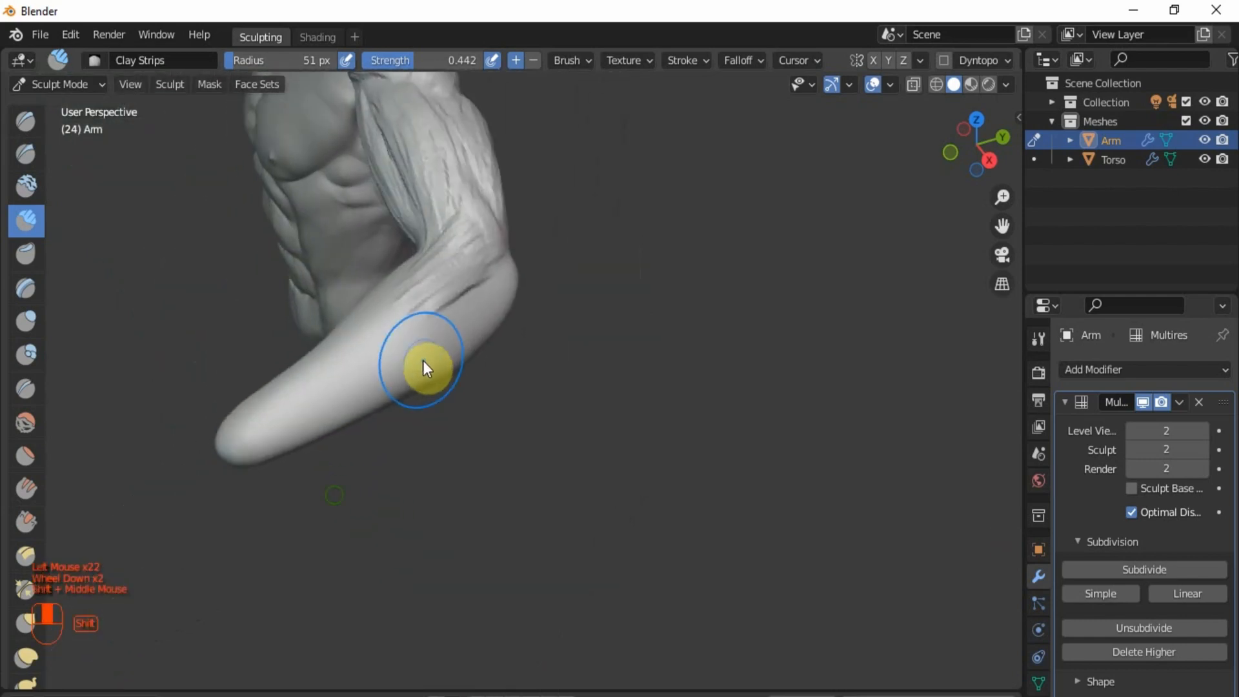
scroll(446, 291, up, 3)
mouse_move(455, 259)
middle_down()
mouse_move(417, 322)
mouse_move(504, 234)
middle_up()
scroll(421, 322, down, 2)
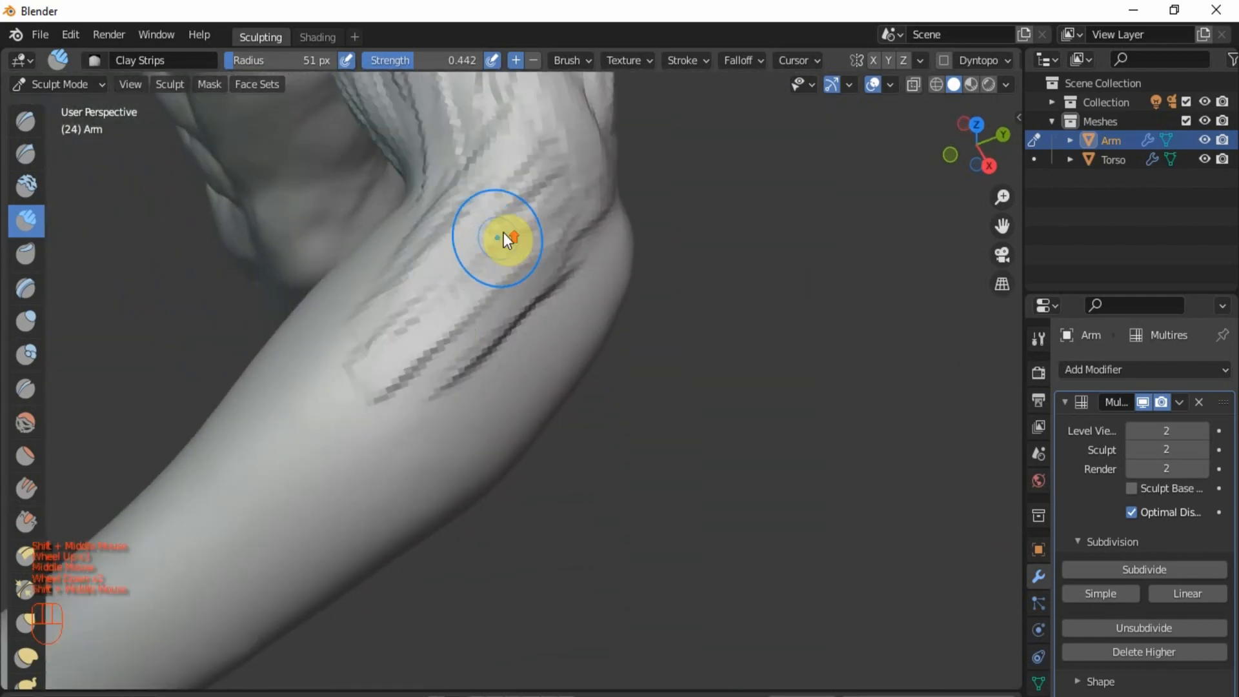
scroll(503, 233, up, 1)
mouse_move(530, 165)
mouse_down()
mouse_move(379, 338)
mouse_move(310, 316)
mouse_up()
drag(529, 193, 381, 348)
scroll(383, 352, down, 1)
scroll(431, 307, up, 1)
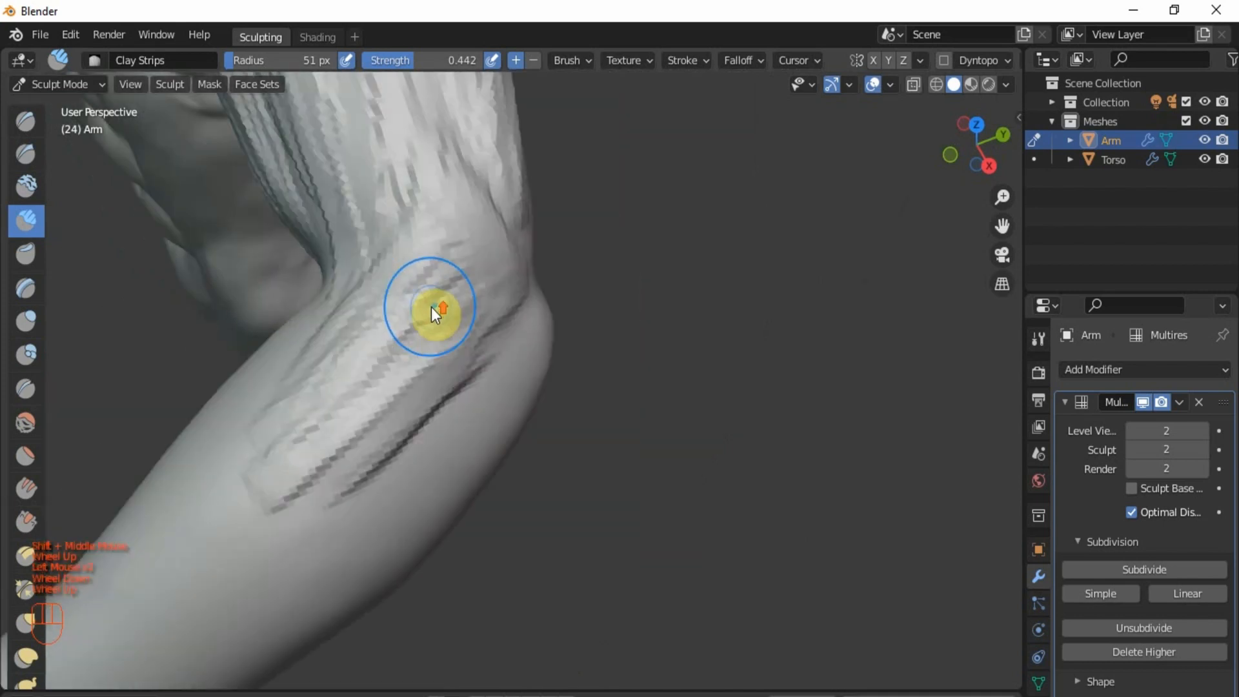
drag(431, 308, 339, 391)
drag(396, 322, 304, 400)
Step: Extend the brachioradialis farther down the forearm with clay strips that taper toward the wrist
scroll(347, 362, up, 1)
drag(352, 355, 279, 459)
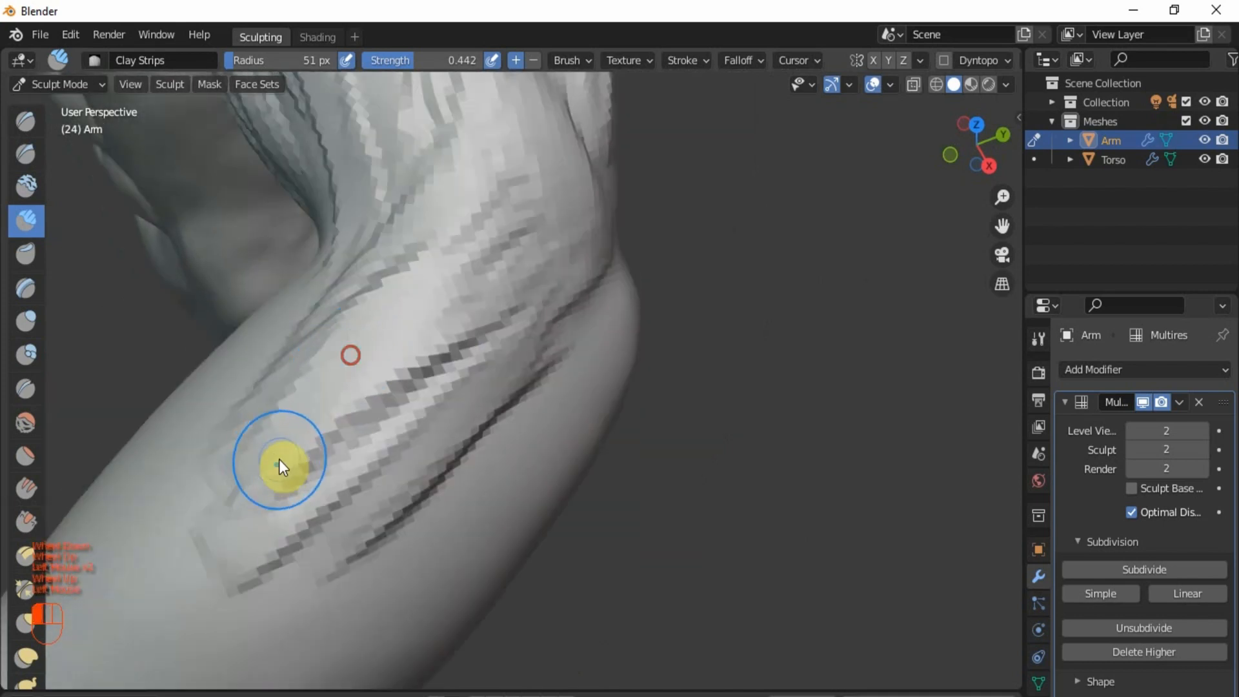
drag(335, 412, 279, 500)
drag(393, 362, 219, 591)
mouse_move(293, 491)
mouse_down()
mouse_move(207, 626)
mouse_move(264, 581)
mouse_up()
Step: Start the forearm extensor below the brachioradialis with long clay strips from beside the elbow toward the wrist
scroll(263, 586, down, 1)
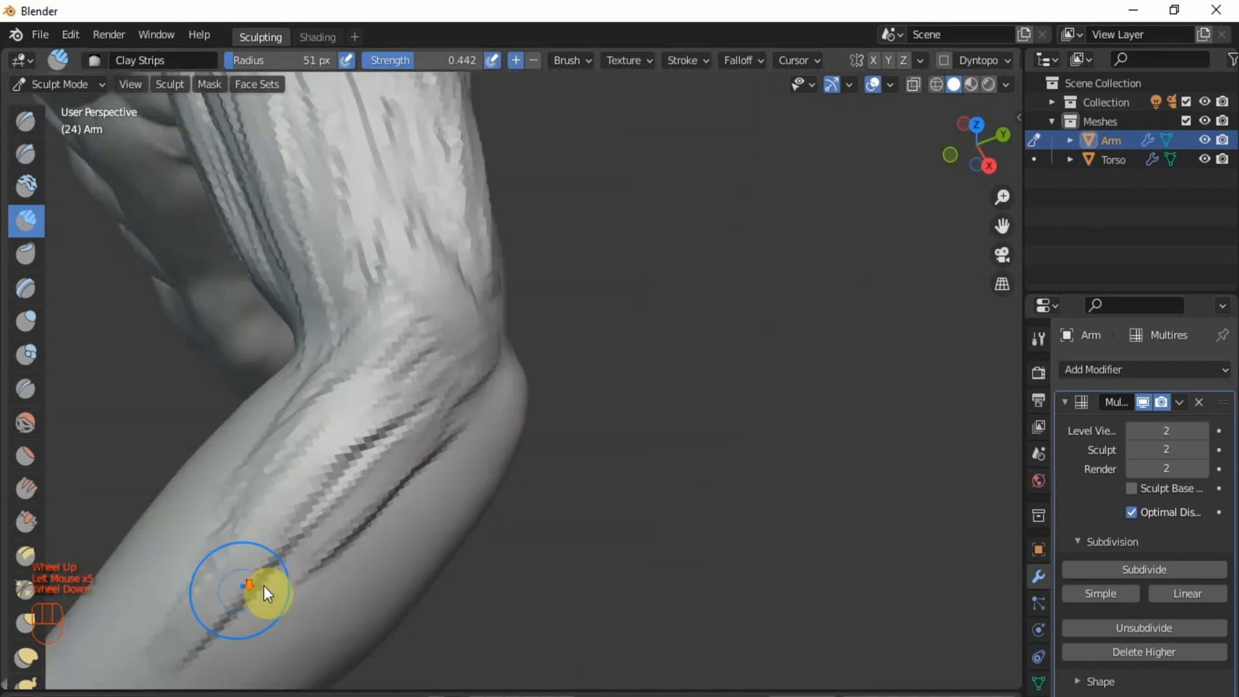
mouse_move(263, 586)
middle_down()
mouse_move(329, 529)
mouse_move(253, 464)
middle_up()
shift+middle_drag(446, 531, 581, 571)
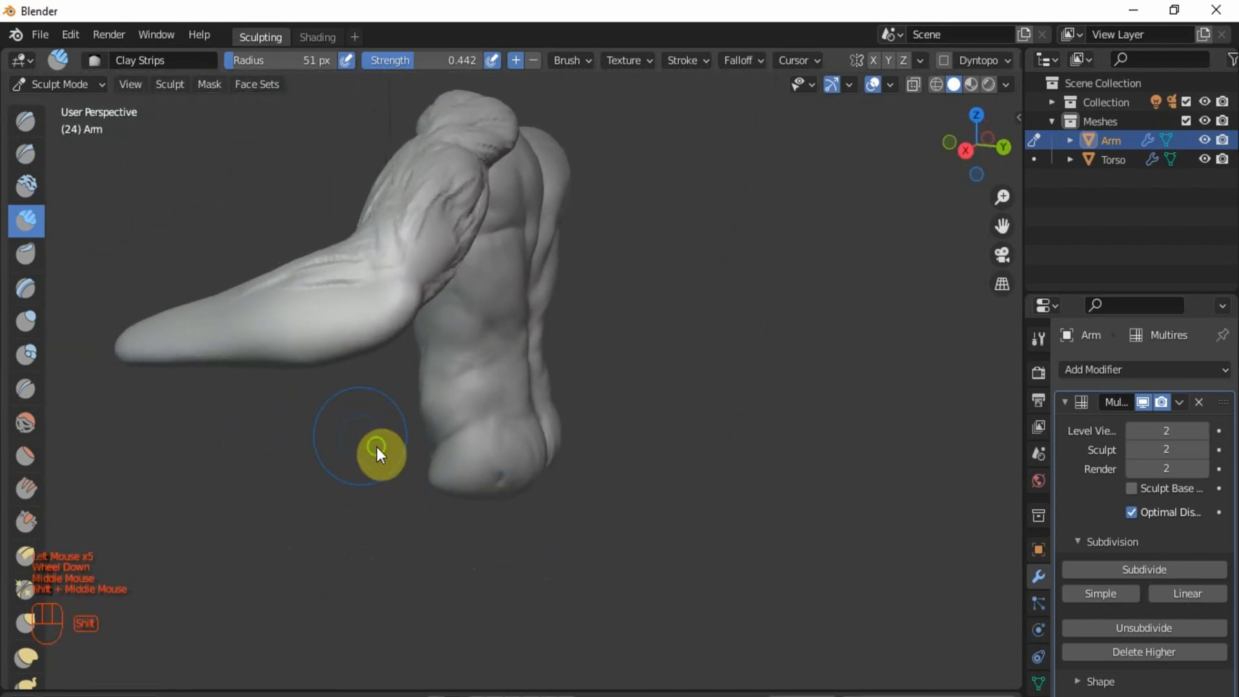
shift+middle_drag(377, 447, 689, 536)
scroll(707, 484, up, 2)
scroll(653, 351, up, 4)
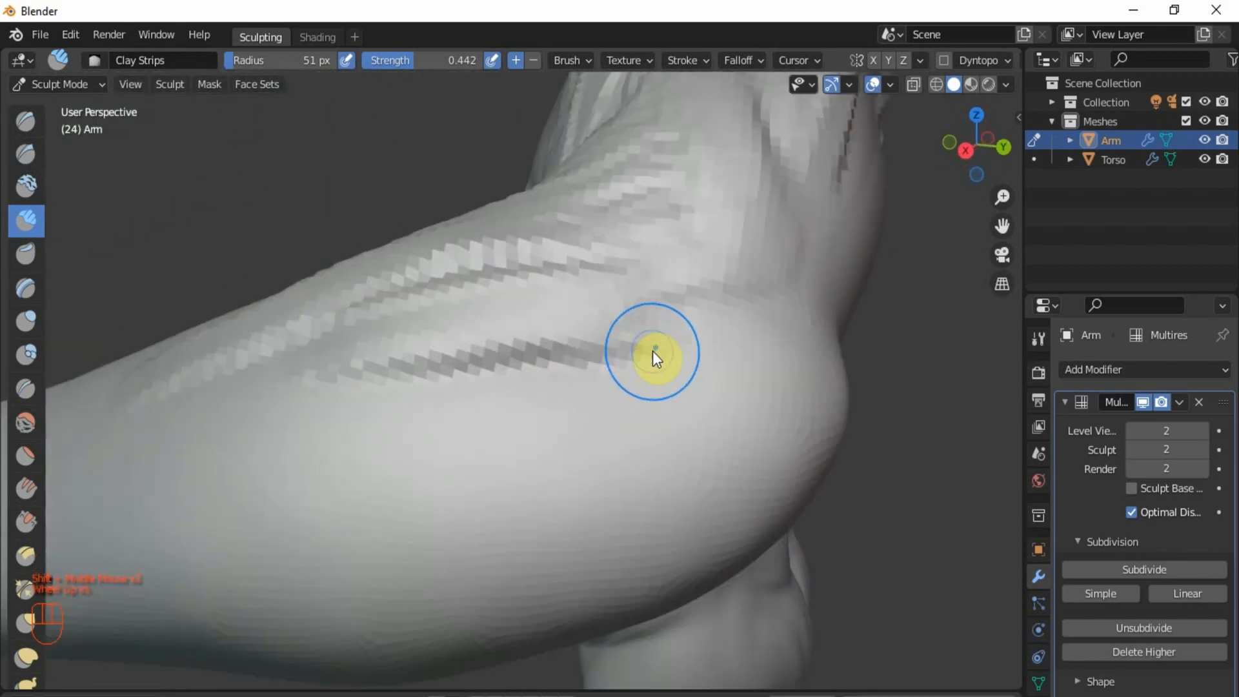
scroll(715, 361, down, 2)
scroll(701, 367, up, 1)
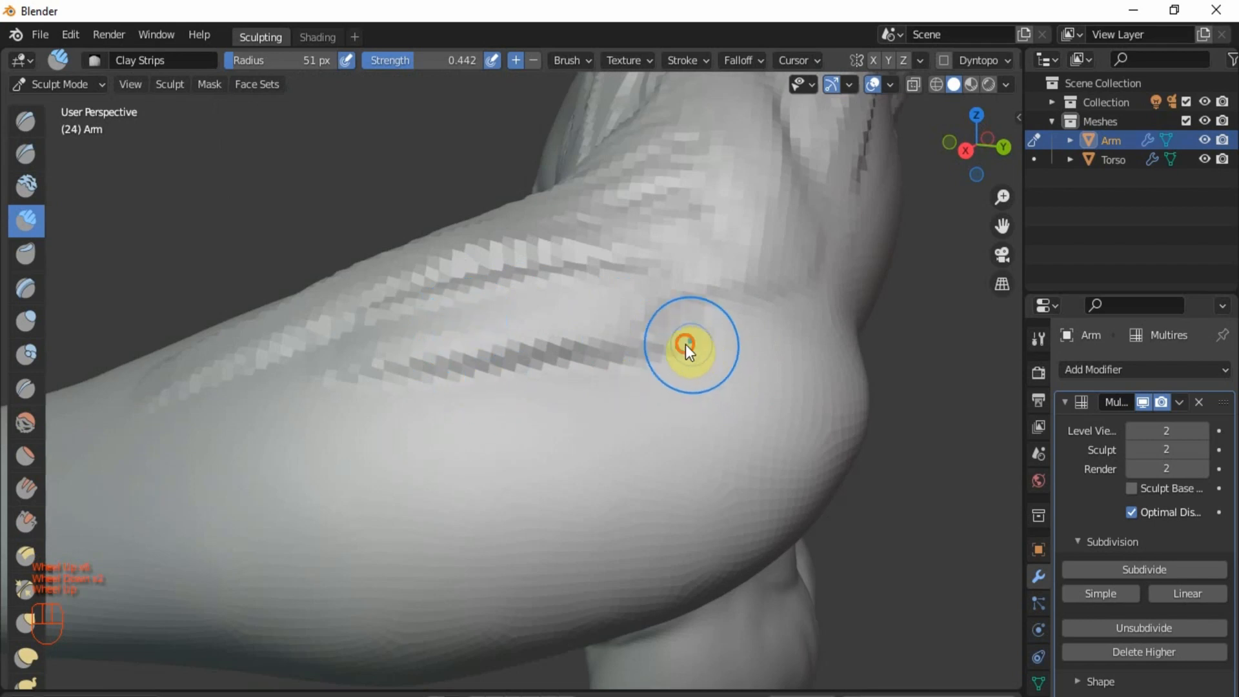
mouse_move(685, 343)
mouse_down()
mouse_move(425, 433)
mouse_move(323, 454)
mouse_up()
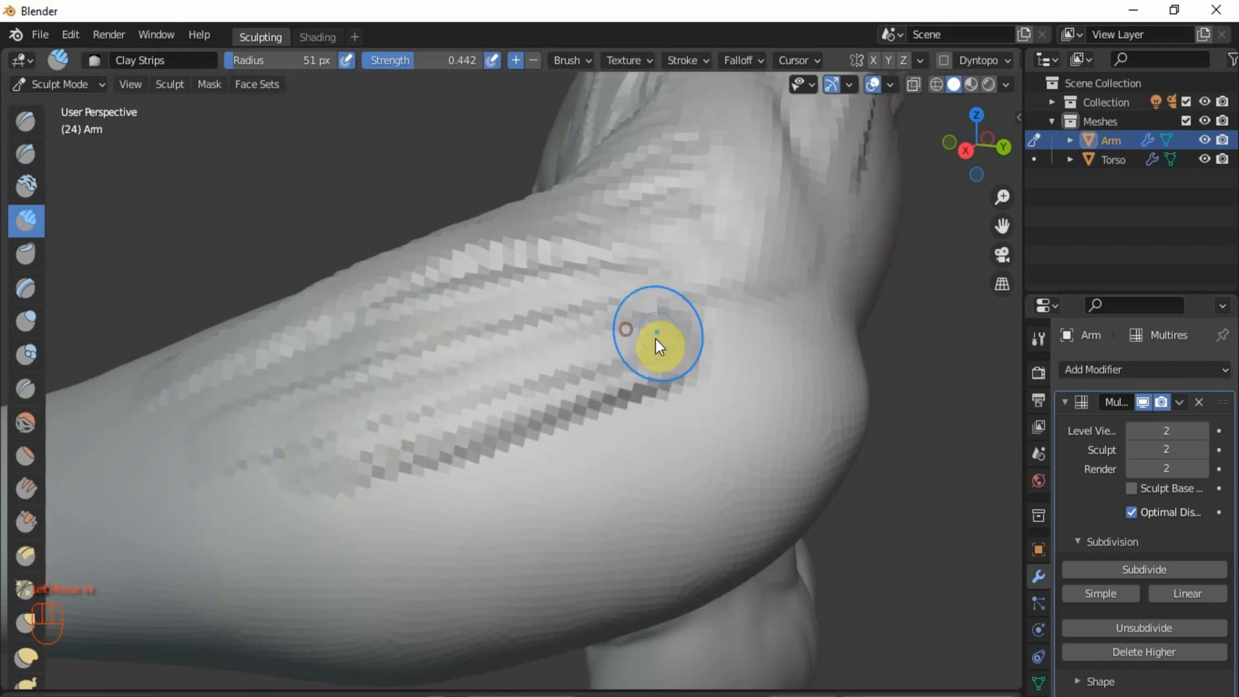
drag(633, 323, 401, 418)
drag(628, 366, 335, 429)
Step: Thicken the lower edge of the forearm extensor with long clay strips running from the elbow toward the wrist
drag(670, 370, 328, 464)
drag(702, 395, 349, 478)
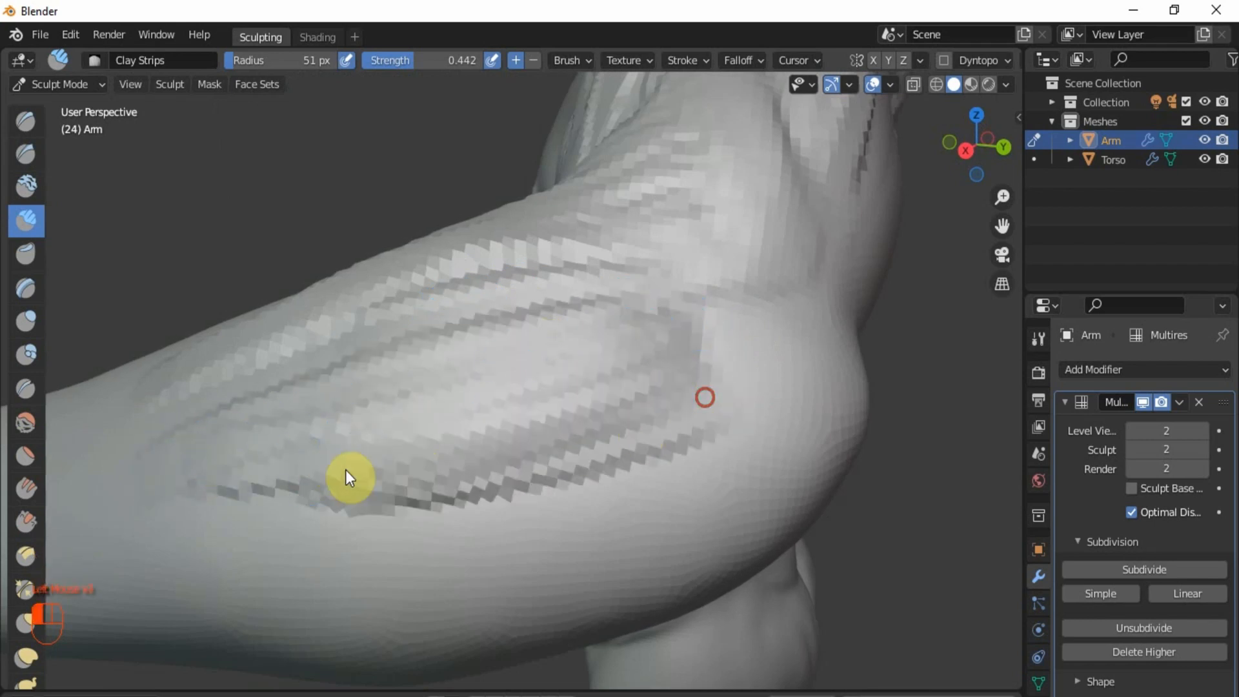
drag(653, 392, 259, 497)
drag(609, 404, 272, 477)
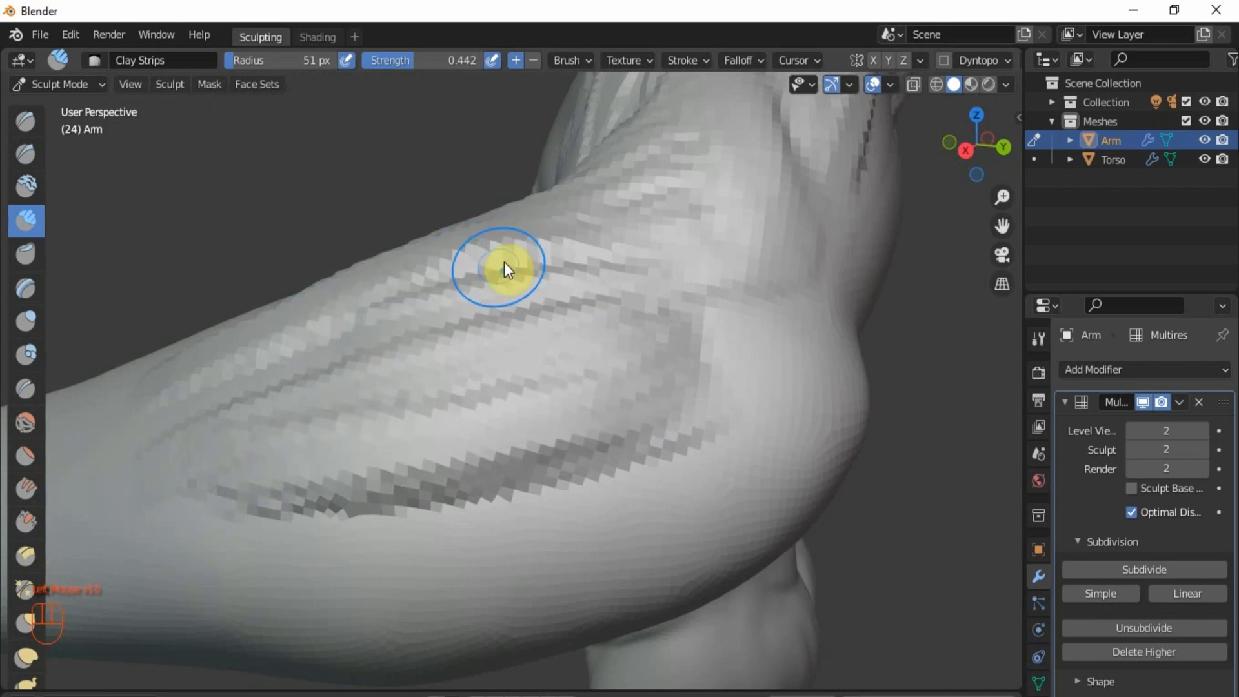
Step: Build up the brachioradialis with clay strips from the elbow bend along the upper forearm
middle_drag(507, 265, 761, 242)
drag(756, 241, 536, 365)
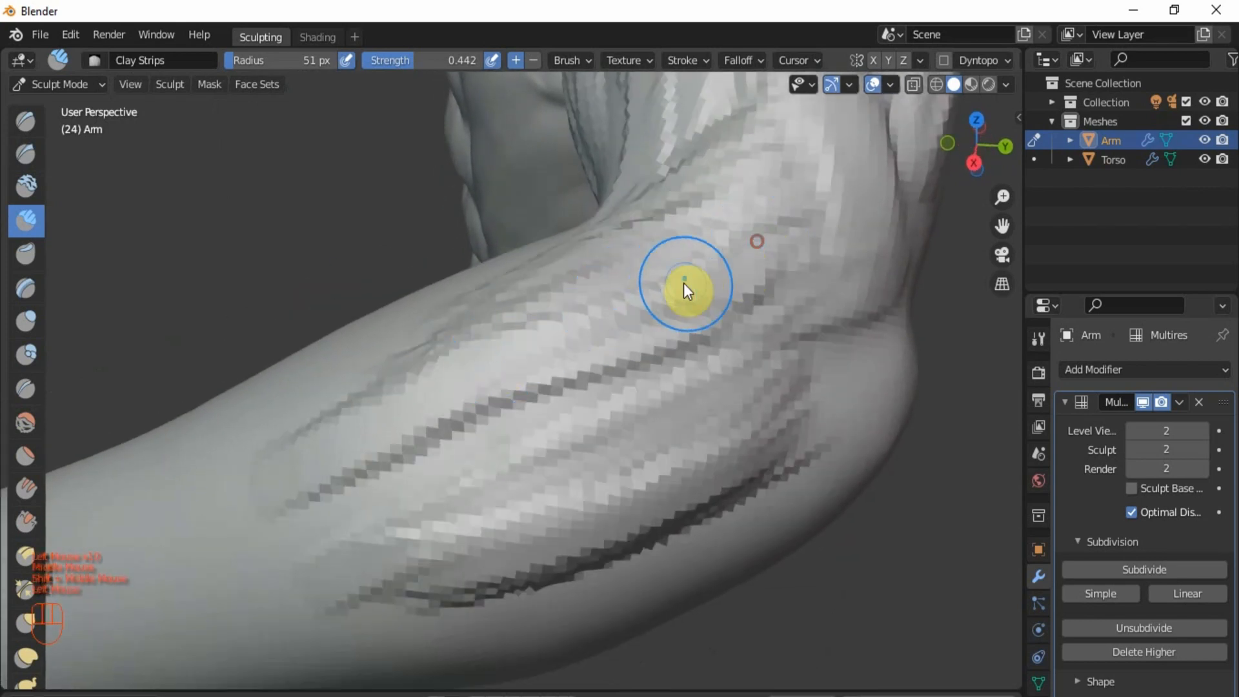
drag(677, 290, 497, 361)
drag(697, 214, 452, 332)
drag(536, 254, 329, 422)
Step: Taper the brachioradialis toward the wrist with clay strips, thickening its lower edge and adding volume along its top
drag(384, 374, 256, 480)
drag(367, 407, 197, 543)
drag(343, 434, 217, 536)
mouse_move(284, 490)
mouse_down()
mouse_move(411, 400)
mouse_move(541, 373)
mouse_up()
drag(327, 473, 637, 304)
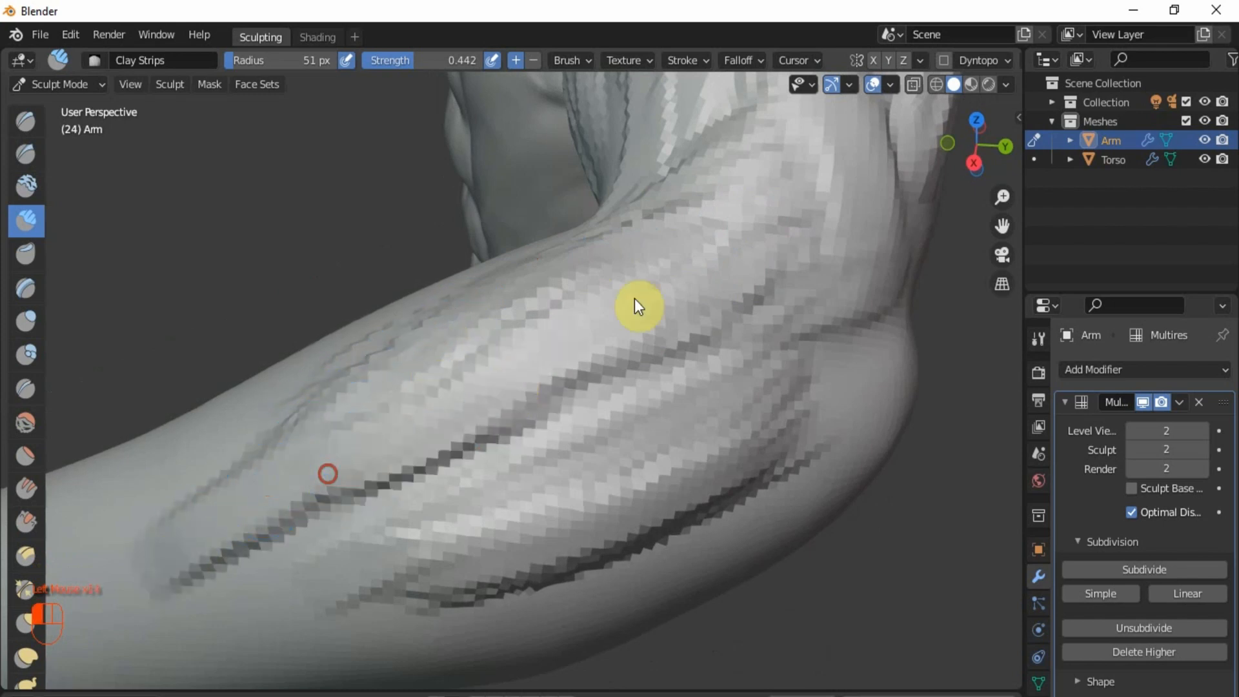
mouse_move(667, 246)
mouse_down()
mouse_move(424, 381)
mouse_move(440, 346)
mouse_up()
drag(597, 237, 413, 320)
drag(493, 284, 291, 415)
Step: Thicken the forearm extensor with clay strips from beside the elbow to mid-forearm, strengthening its lower edge
scroll(387, 445, down, 2)
mouse_move(478, 465)
middle_down()
mouse_move(517, 479)
mouse_move(486, 420)
middle_up()
scroll(486, 420, up, 1)
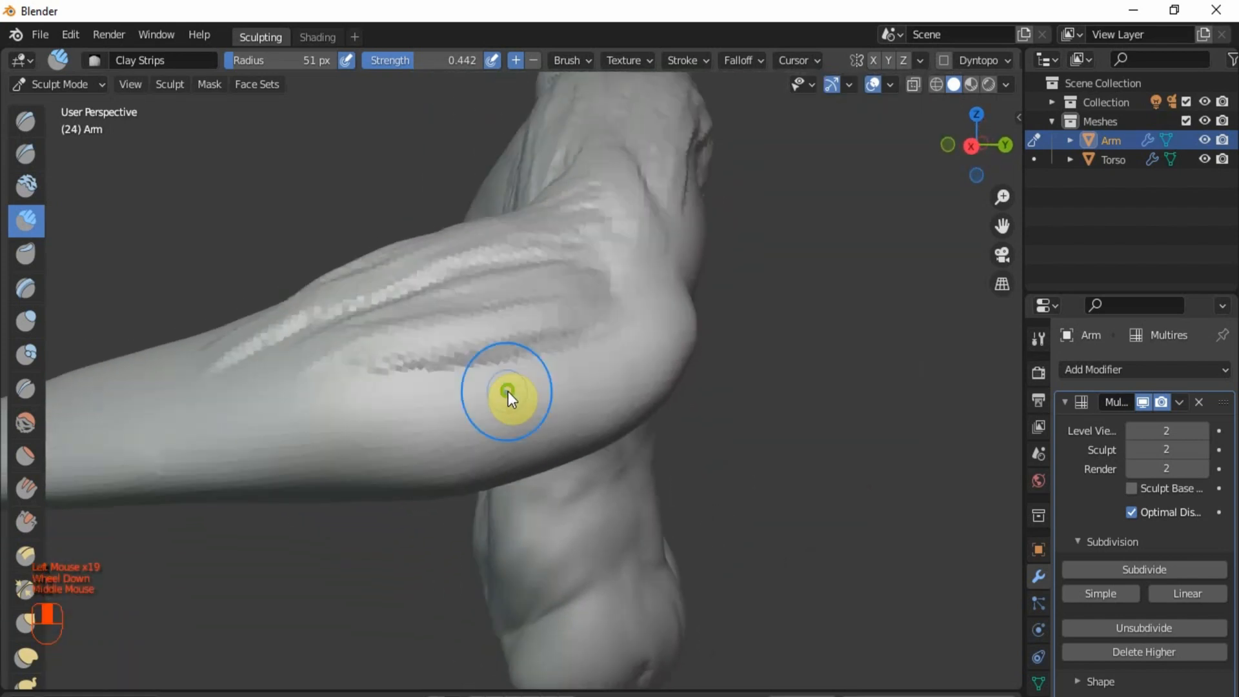
scroll(617, 265, up, 1)
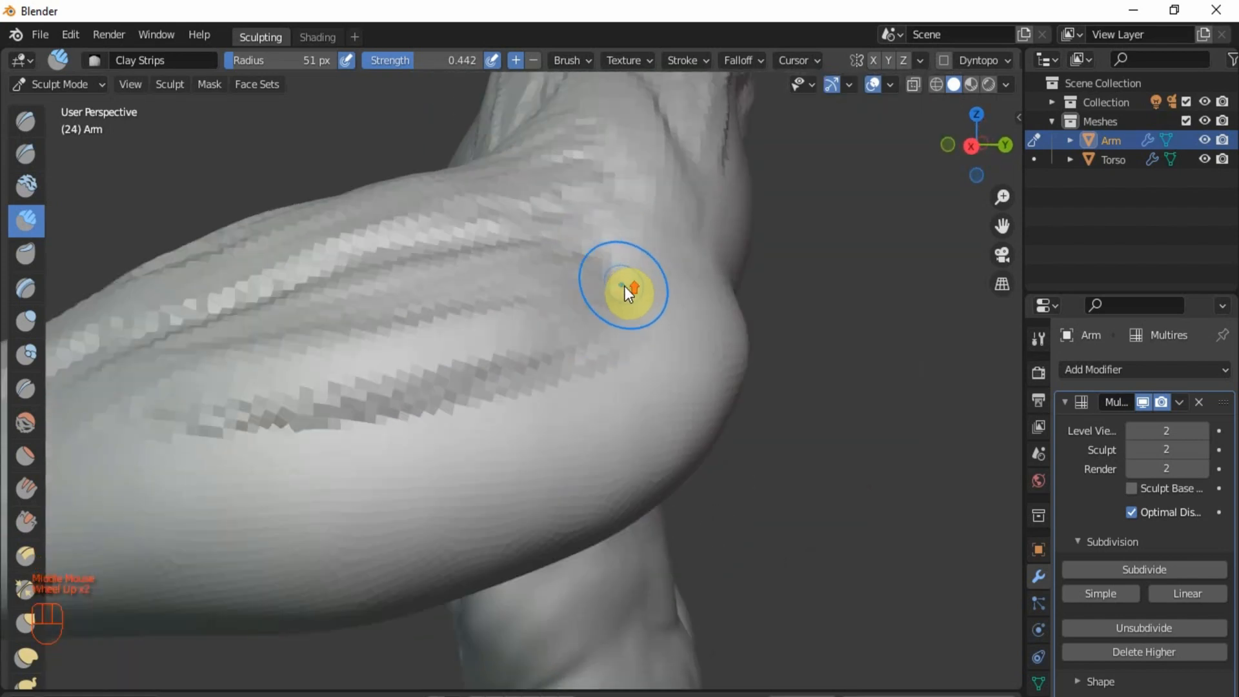
mouse_move(658, 288)
mouse_down()
mouse_move(567, 314)
mouse_move(537, 297)
mouse_up()
mouse_move(631, 258)
mouse_down()
mouse_move(455, 284)
mouse_move(465, 288)
mouse_up()
drag(652, 301, 478, 344)
drag(700, 310, 460, 349)
mouse_move(614, 305)
mouse_down()
mouse_move(494, 344)
mouse_move(475, 324)
mouse_move(374, 355)
mouse_up()
mouse_move(307, 377)
mouse_down()
mouse_move(223, 358)
mouse_move(200, 365)
mouse_up()
drag(259, 362, 213, 373)
Step: Lengthen the forearm extensor toward the wrist with long clay strips that narrow below the brachioradialis
scroll(370, 411, down, 2)
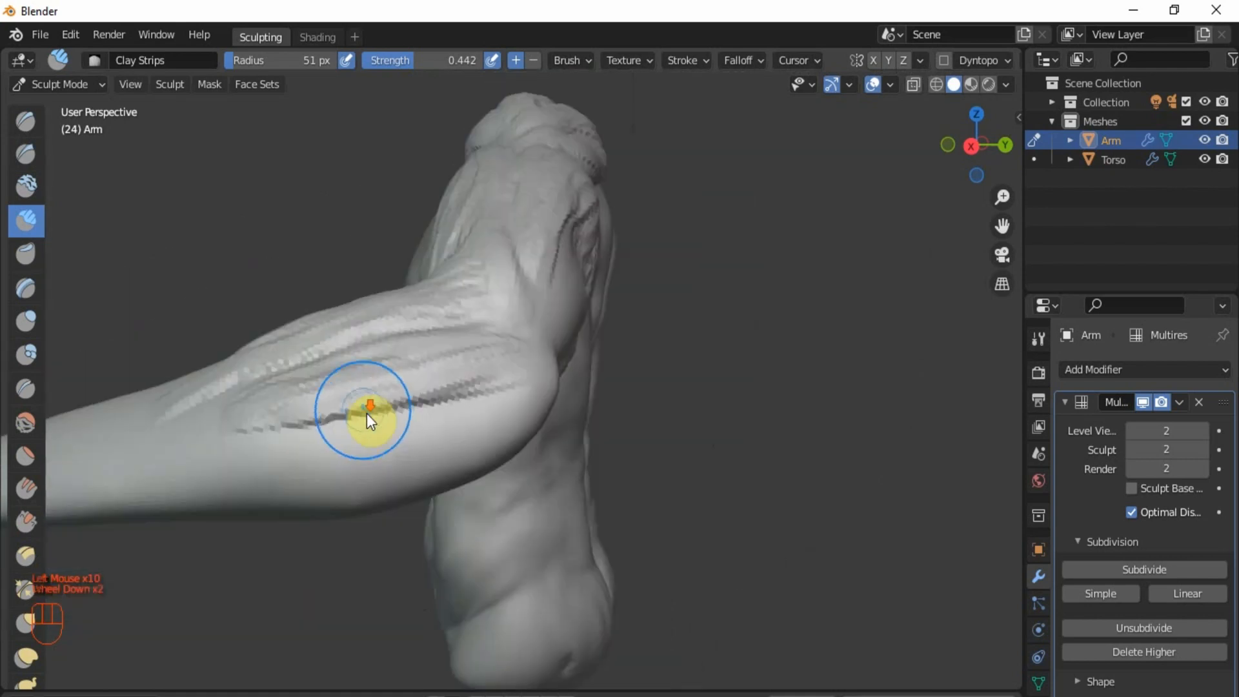
shift+middle_drag(358, 387, 484, 338)
scroll(341, 370, up, 1)
scroll(431, 346, up, 1)
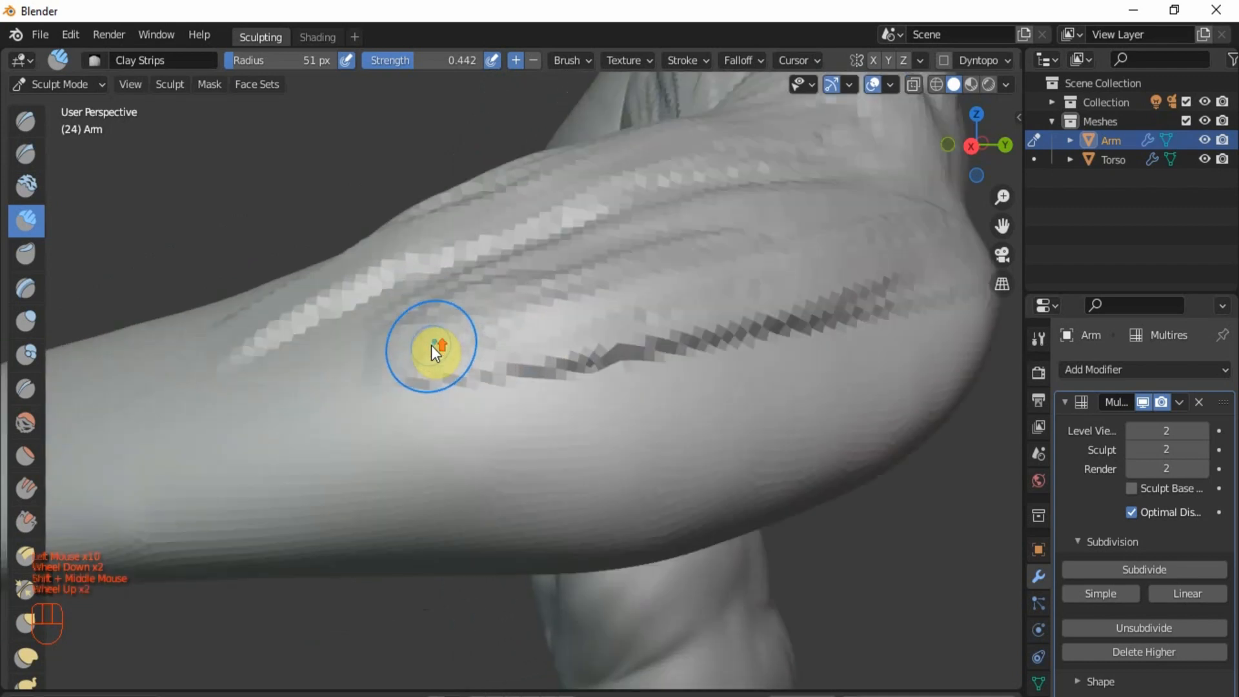
drag(545, 307, 396, 363)
drag(512, 288, 294, 355)
drag(442, 349, 219, 402)
drag(367, 379, 178, 410)
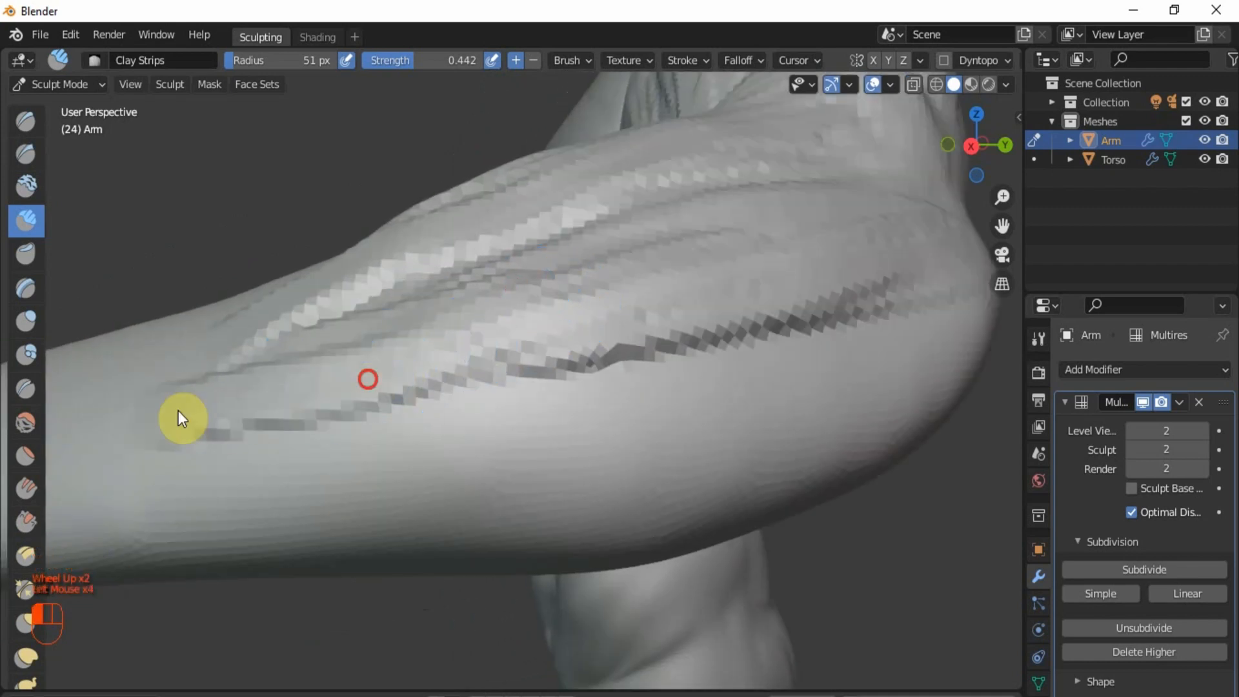
Step: Start another forearm muscle below the extensor with clay strips running from the elbow point along the forearm's underside
scroll(936, 348, up, 1)
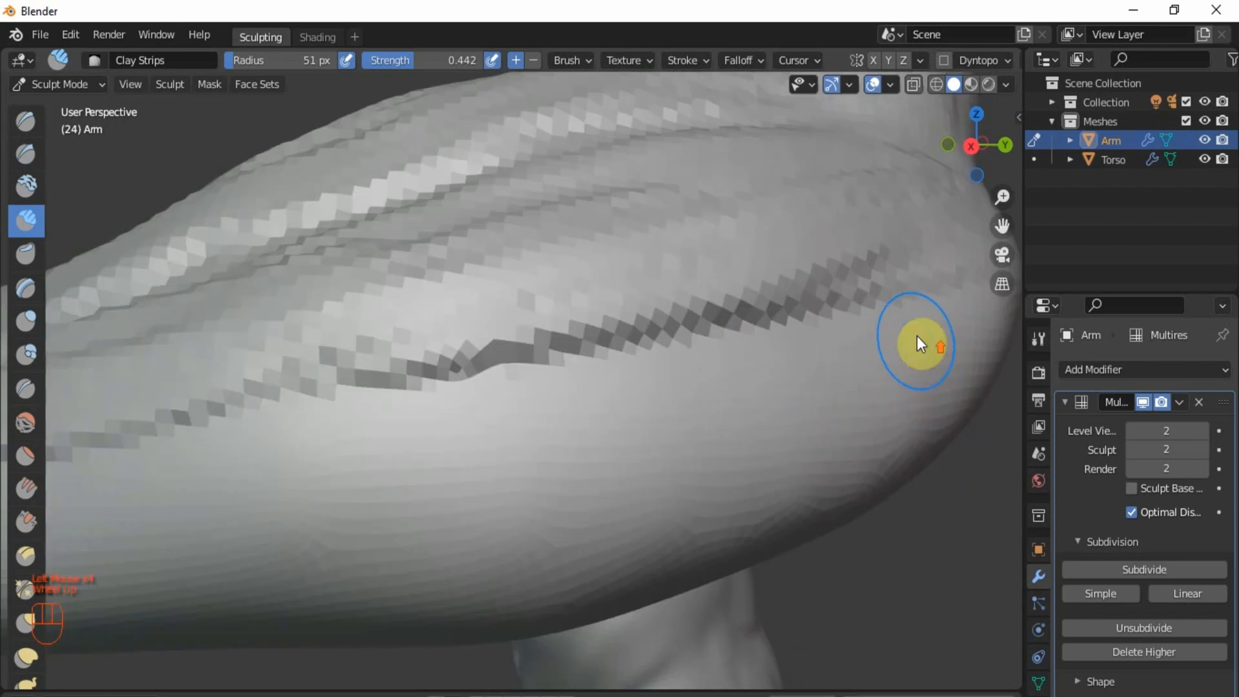
click(908, 326)
mouse_move(923, 300)
mouse_down()
mouse_move(798, 387)
mouse_move(866, 362)
mouse_move(670, 476)
mouse_up()
drag(852, 397, 646, 477)
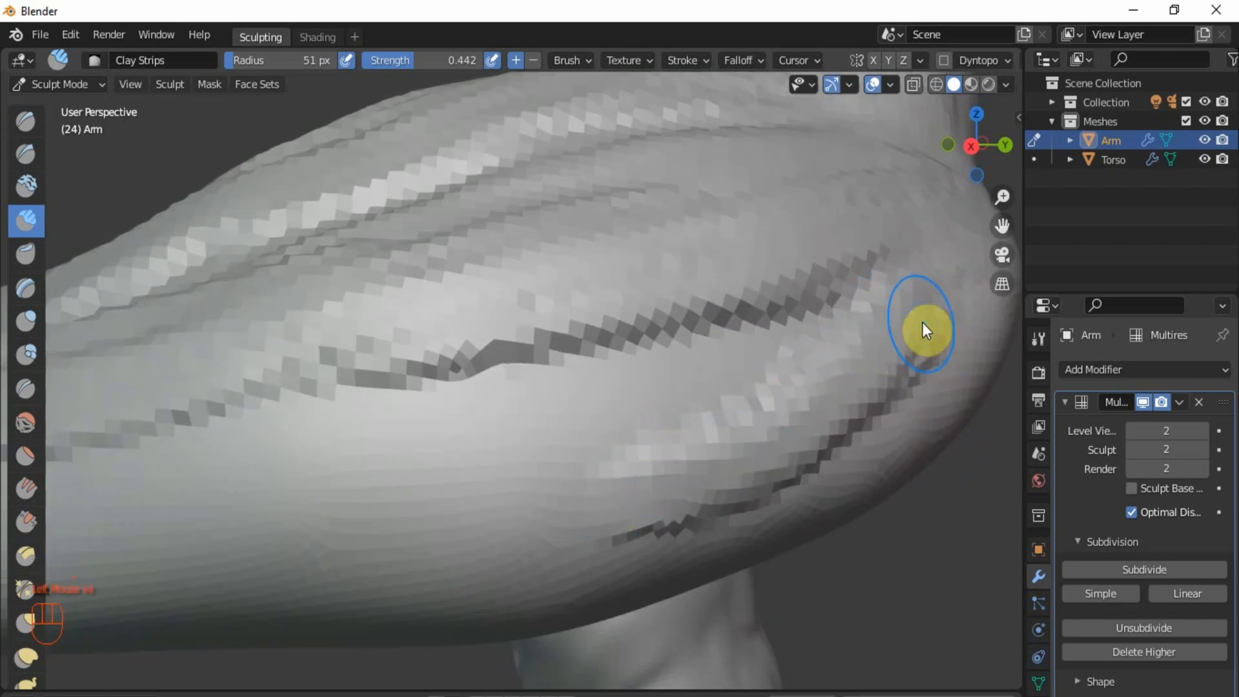
drag(913, 335, 598, 545)
drag(805, 374, 462, 542)
drag(889, 332, 602, 458)
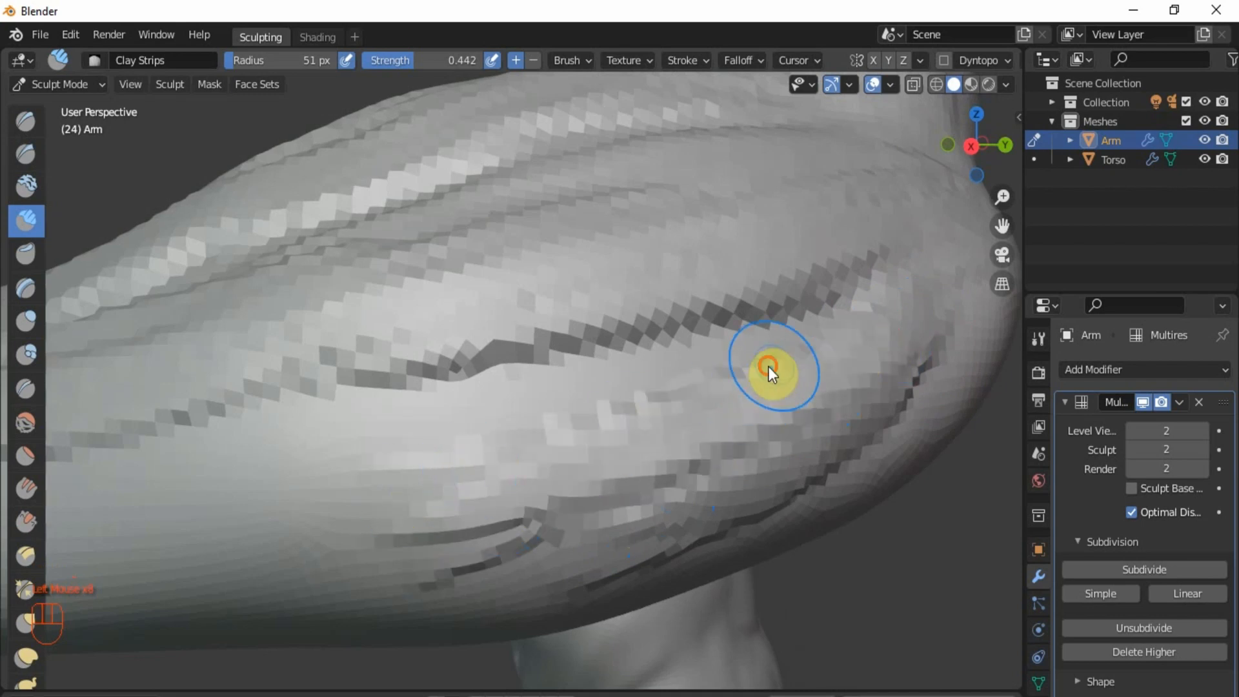
Step: Widen the lower forearm muscle with long overlapping clay strips from below the extensor's groove to the underside
drag(768, 366, 336, 510)
drag(816, 332, 451, 484)
drag(737, 403, 305, 533)
drag(686, 498, 265, 586)
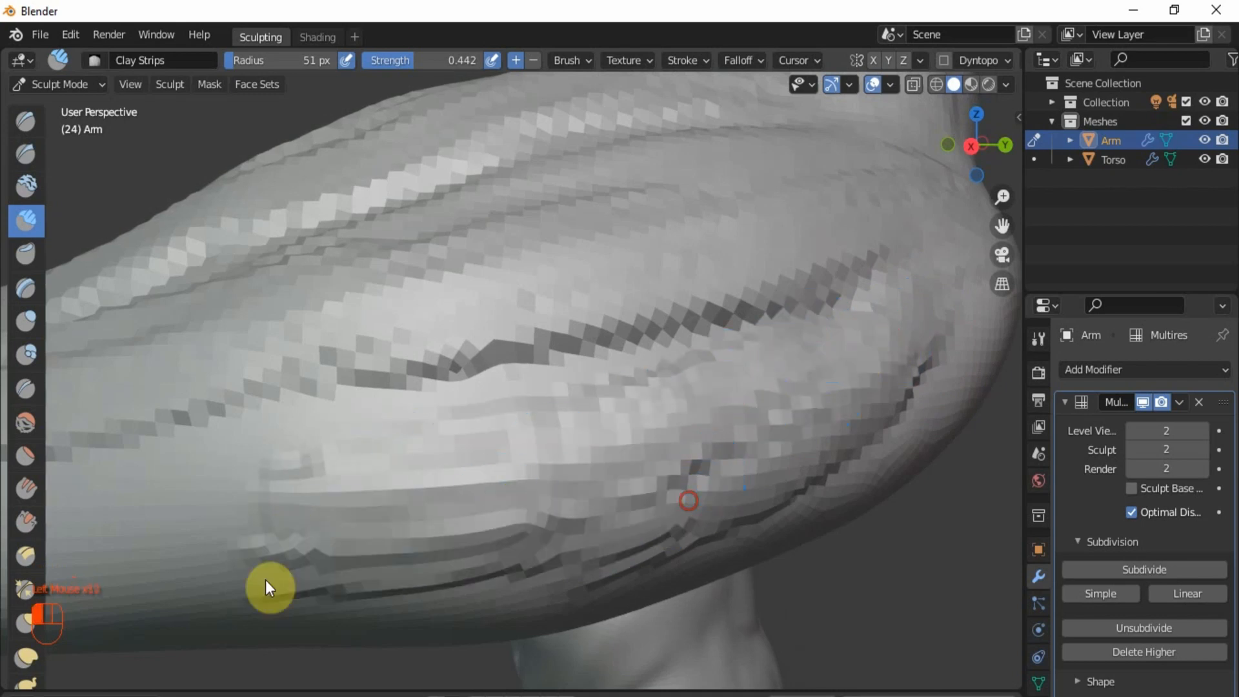
drag(656, 539, 368, 575)
Step: Fill the middle of the lower forearm muscle with clay strips along the forearm's direction
scroll(409, 573, down, 2)
shift+middle_drag(410, 572, 628, 426)
scroll(646, 420, up, 1)
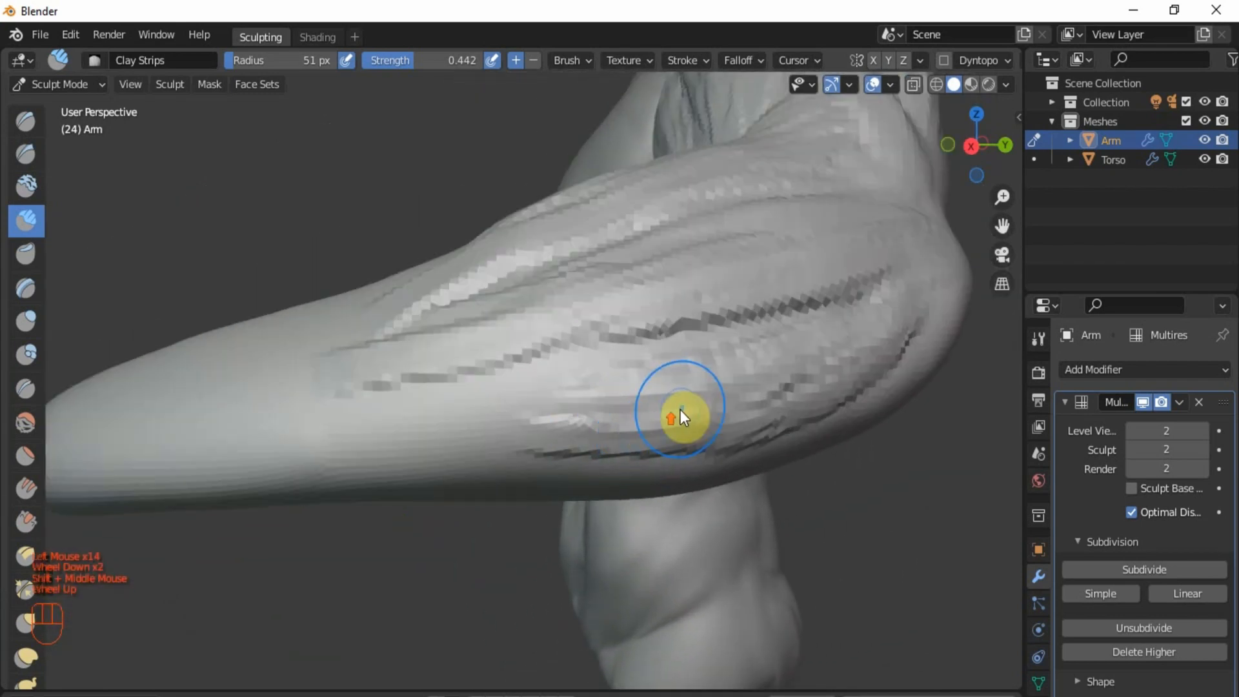
mouse_move(680, 409)
mouse_down()
mouse_move(645, 399)
mouse_move(553, 421)
mouse_up()
scroll(784, 387, up, 2)
drag(784, 387, 413, 452)
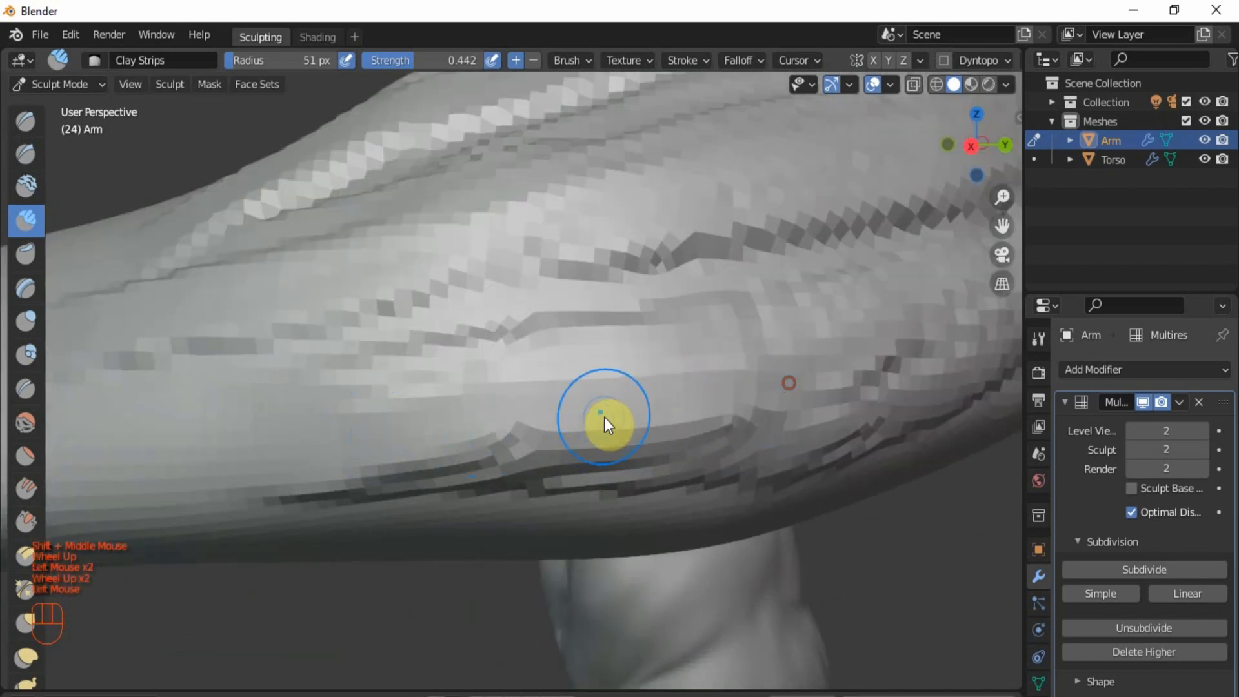
Step: Extend the lower forearm muscle toward the wrist with long clay strips and blend them back into mid-forearm
drag(604, 417, 97, 465)
drag(513, 403, 97, 464)
drag(452, 406, 103, 462)
drag(420, 421, 54, 463)
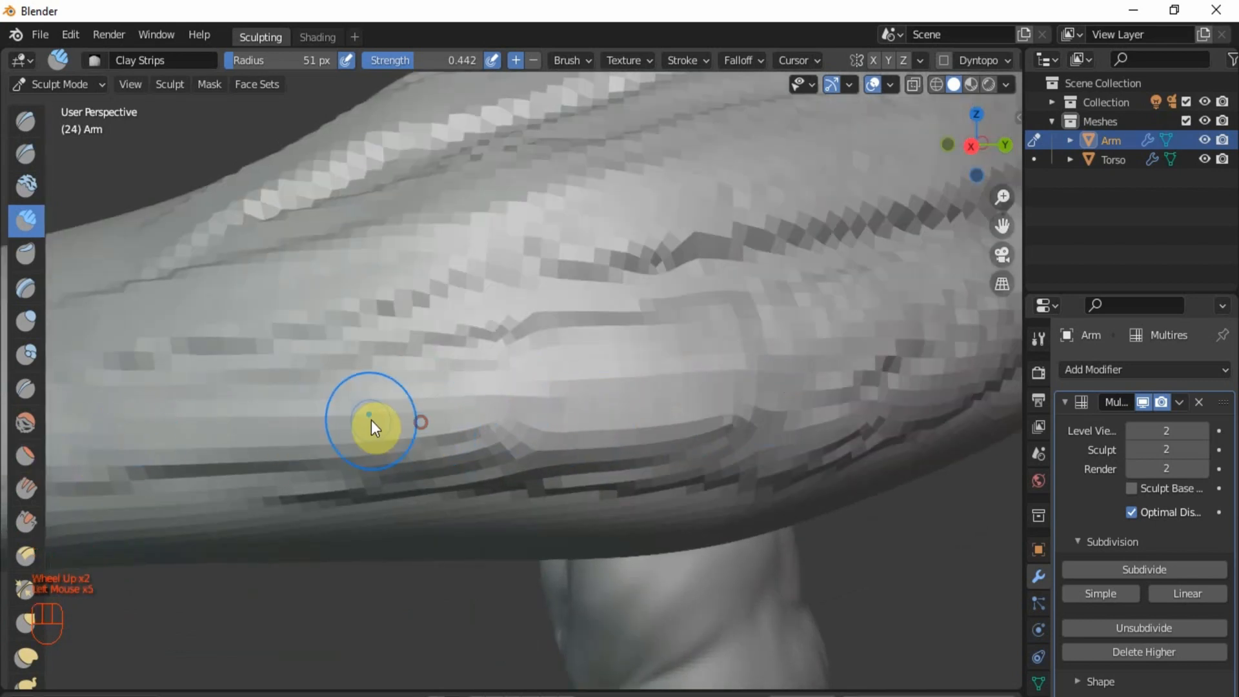
drag(347, 419, 57, 455)
drag(136, 441, 494, 403)
drag(224, 435, 684, 387)
Step: Build up the inner side of the upper arm near the armpit with short clay strips running down the arm
scroll(671, 423, down, 2)
scroll(664, 426, down, 1)
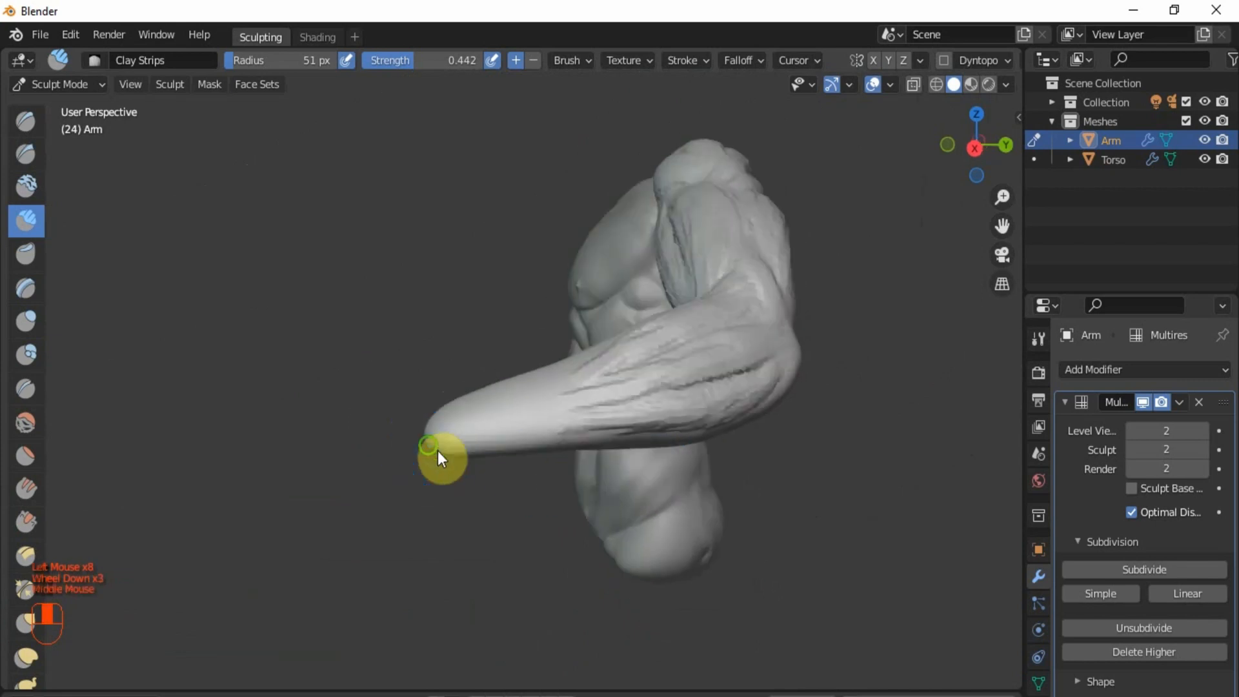
middle_drag(443, 456, 334, 468)
scroll(387, 468, down, 2)
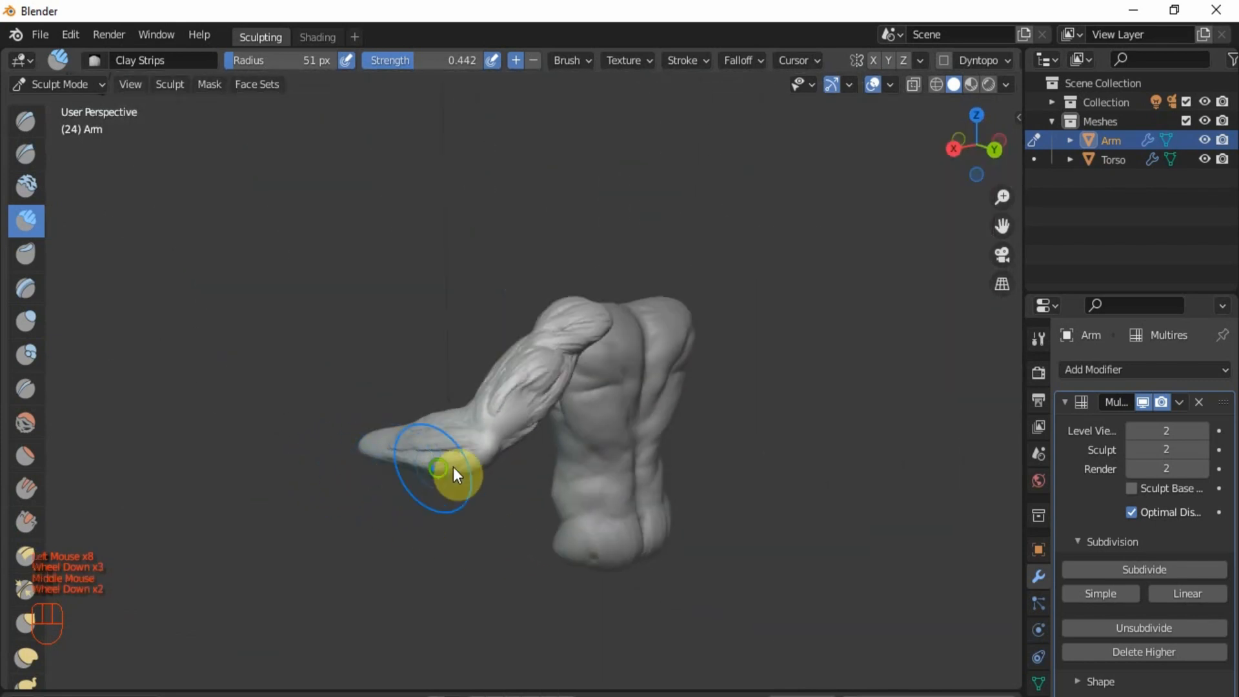
middle_drag(454, 466, 520, 409)
scroll(559, 484, up, 4)
middle_drag(555, 484, 642, 437)
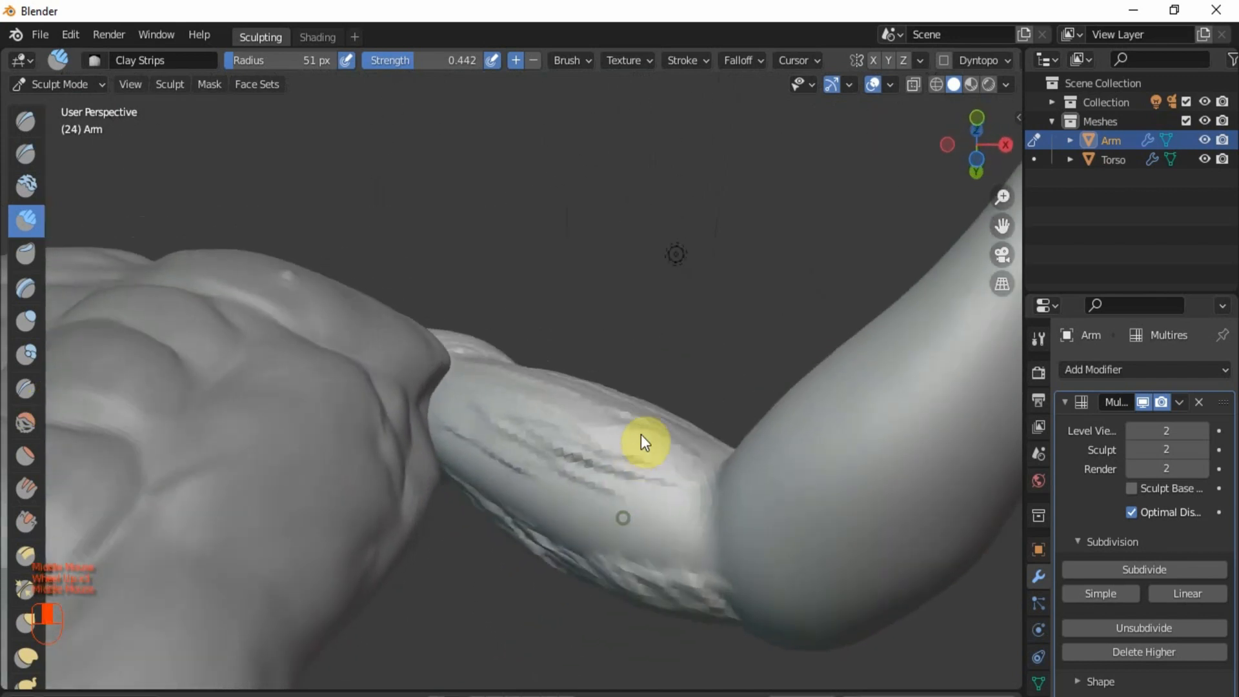
scroll(583, 517, up, 3)
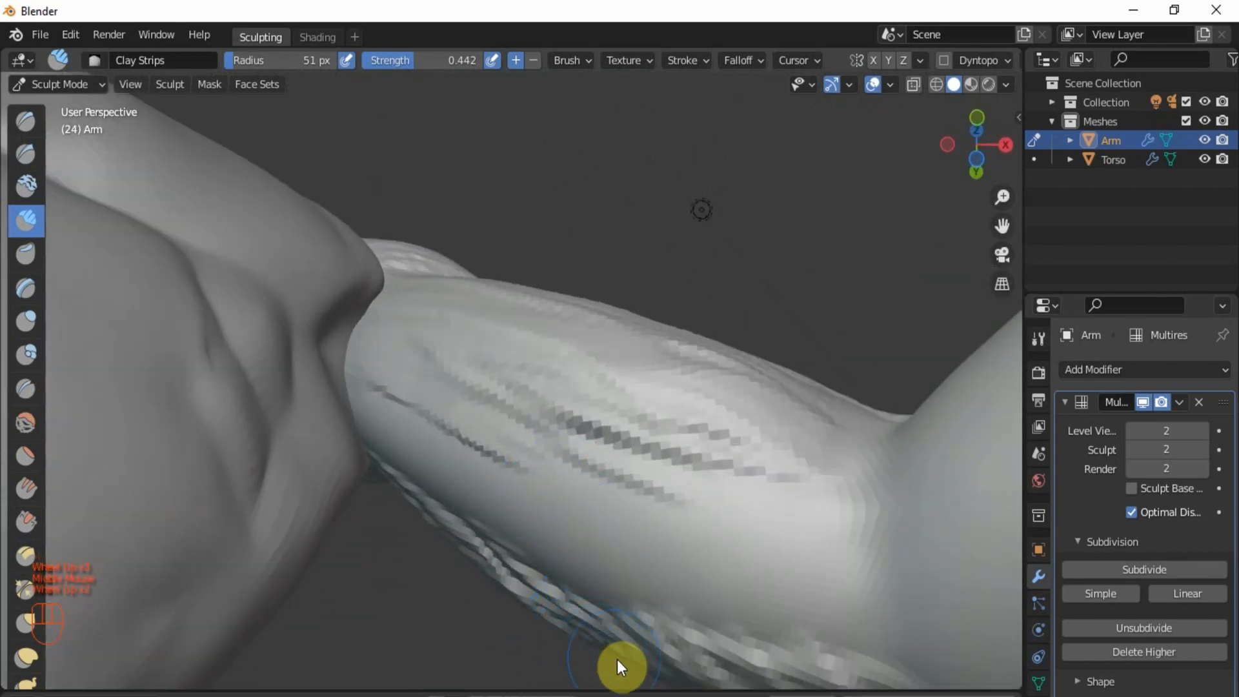
shift+middle_drag(613, 663, 603, 534)
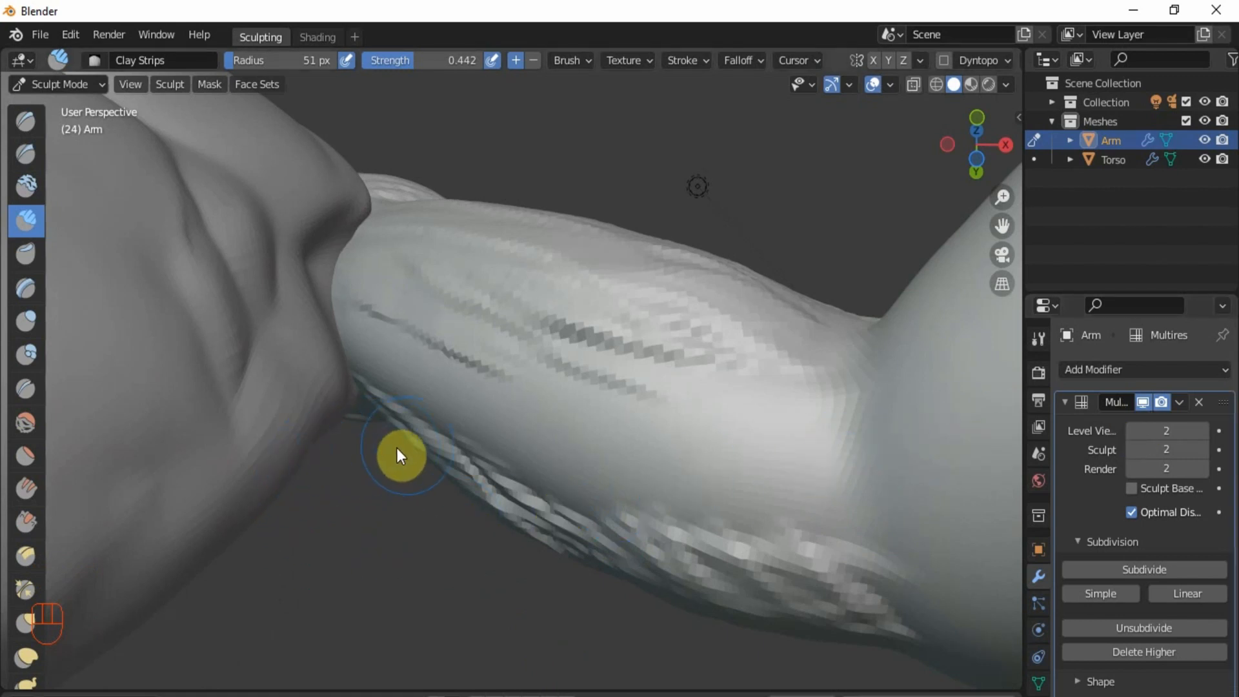
middle_drag(534, 423, 613, 381)
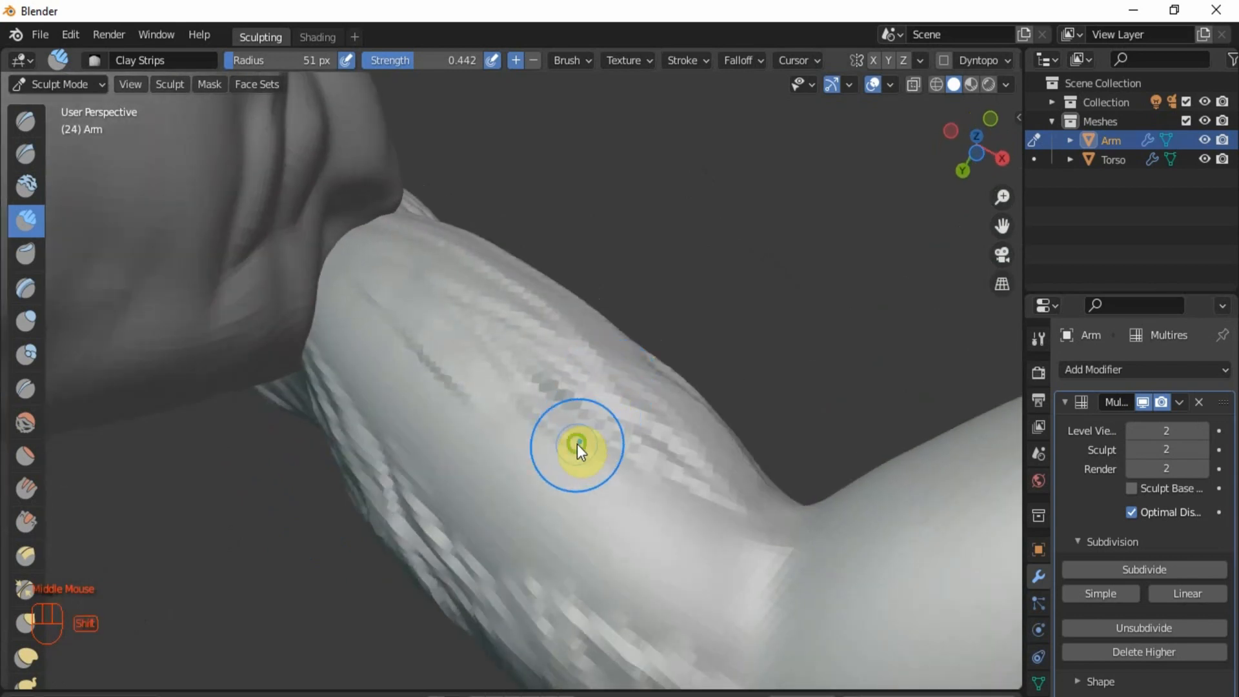
shift+middle_drag(575, 448, 614, 332)
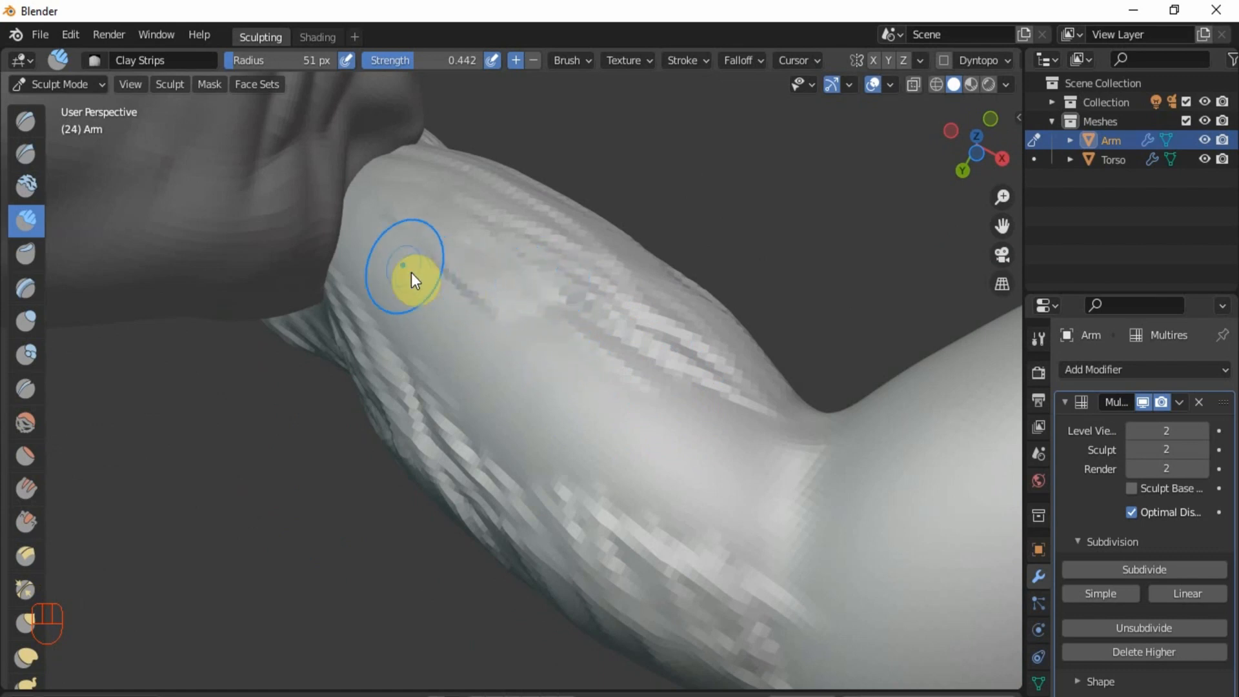
scroll(397, 255, up, 2)
scroll(374, 216, up, 1)
click(369, 200)
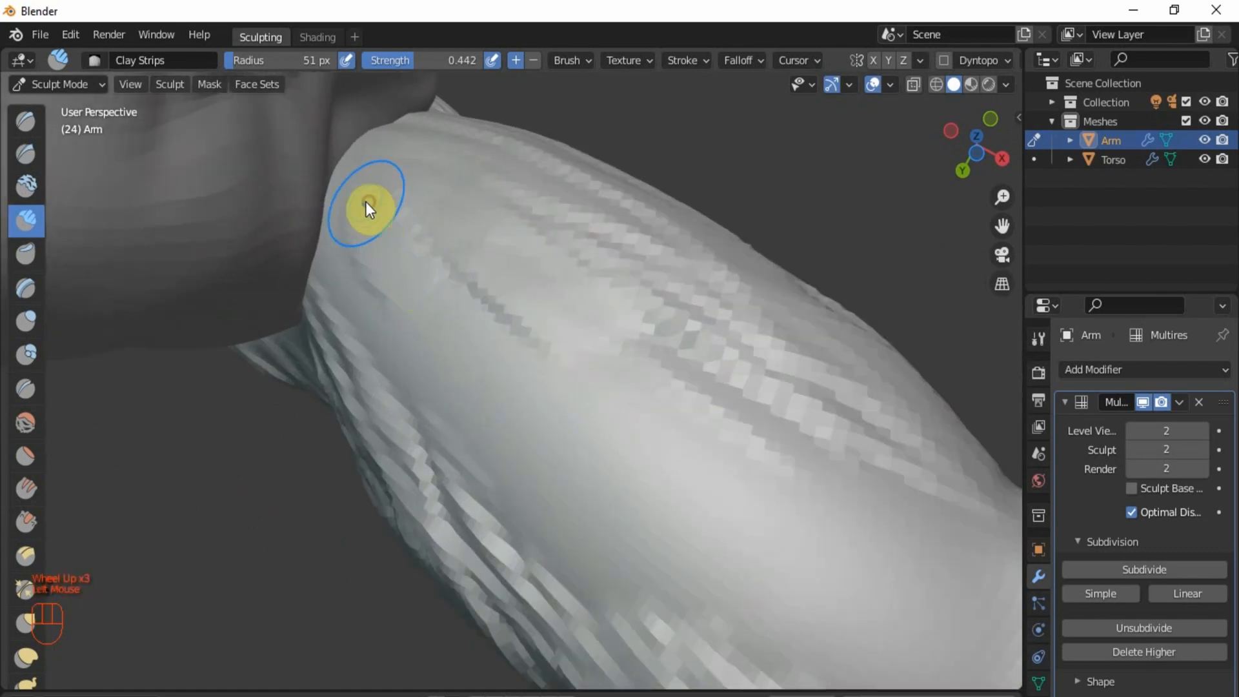
click(368, 207)
click(388, 226)
click(362, 207)
click(428, 277)
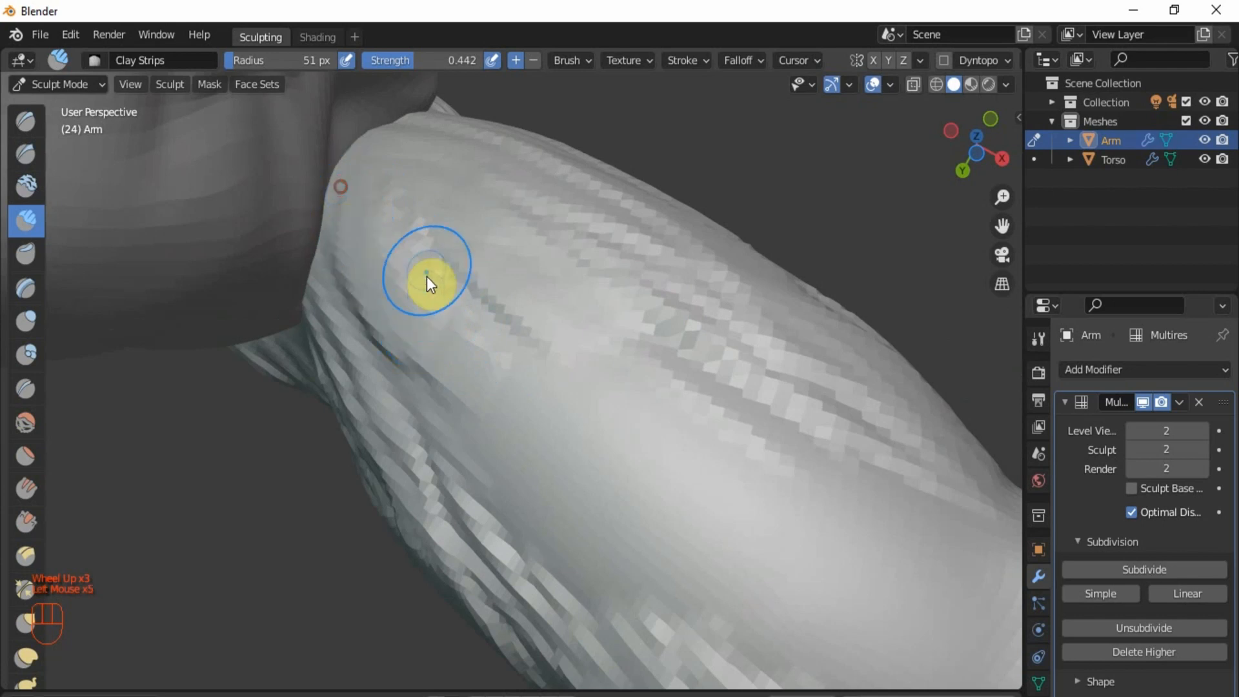
click(443, 268)
click(404, 285)
click(493, 318)
Step: Continue the inner upper-arm muscle with clay strips from the middle of the arm toward the elbow
click(631, 387)
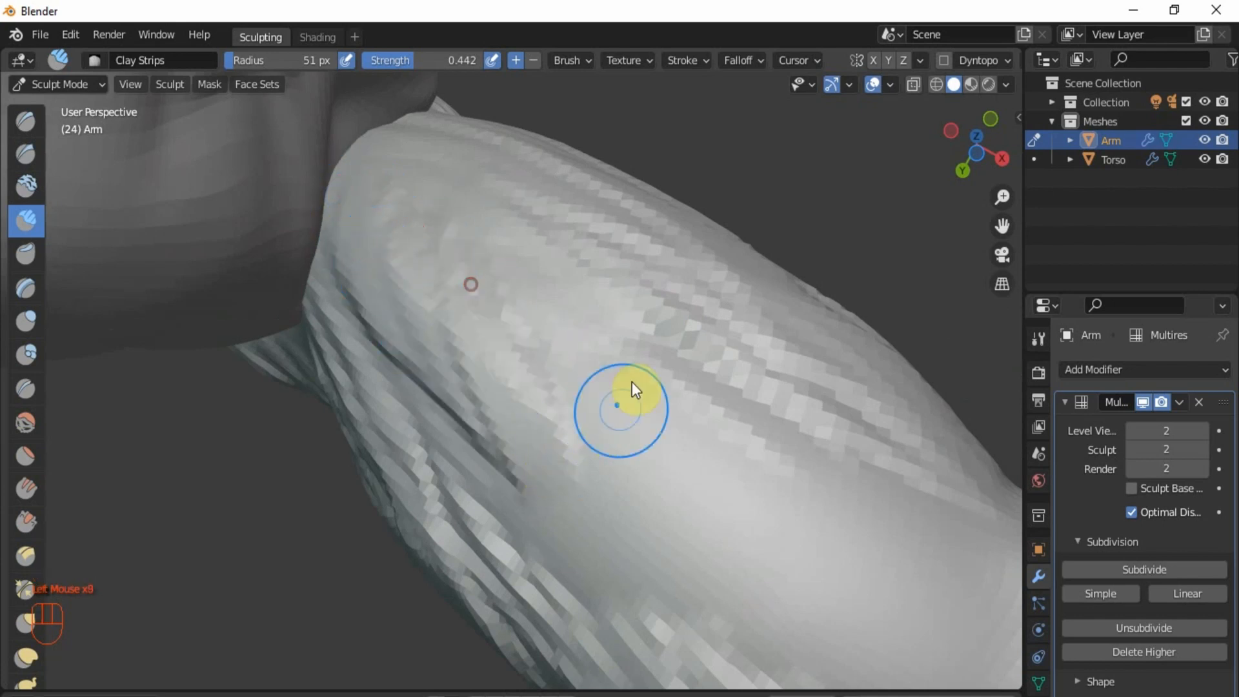
click(664, 475)
click(719, 548)
click(765, 585)
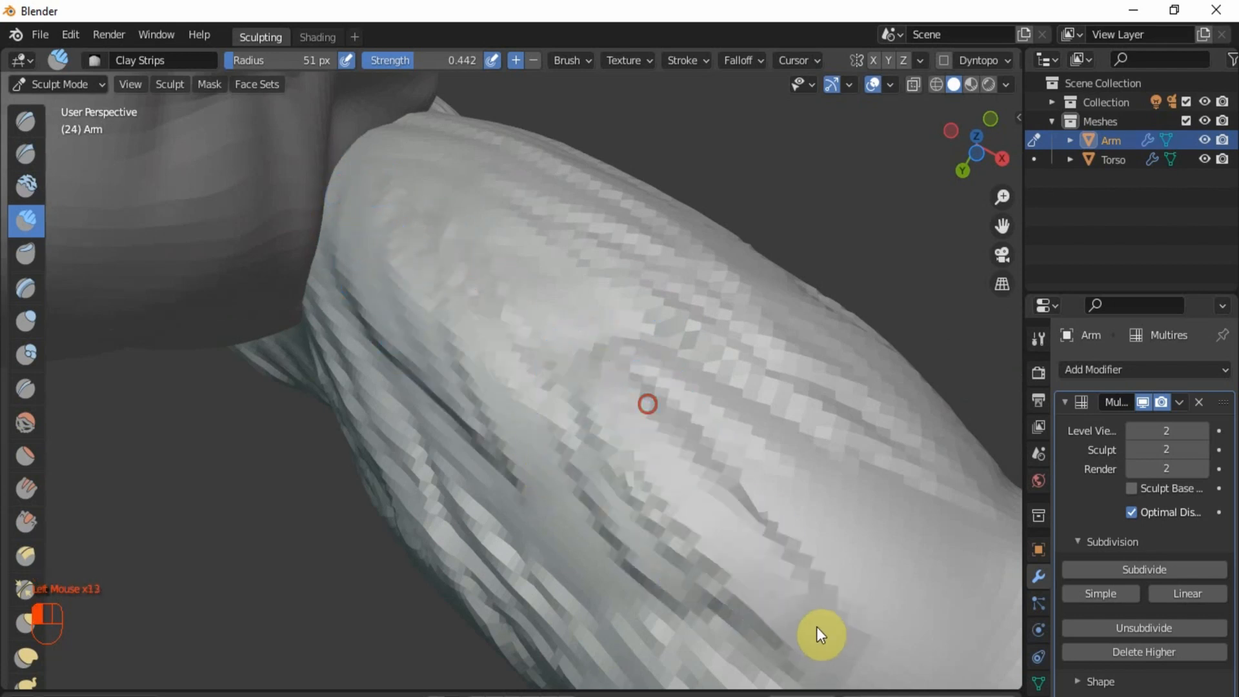
click(760, 555)
Step: Fill the lower inner upper arm below the biceps with long clay strips reaching the elbow crease
shift+middle_drag(760, 555, 530, 421)
drag(506, 389, 781, 614)
drag(617, 440, 910, 614)
mouse_move(625, 411)
mouse_down()
mouse_move(759, 478)
mouse_move(862, 497)
mouse_up()
drag(622, 378, 916, 549)
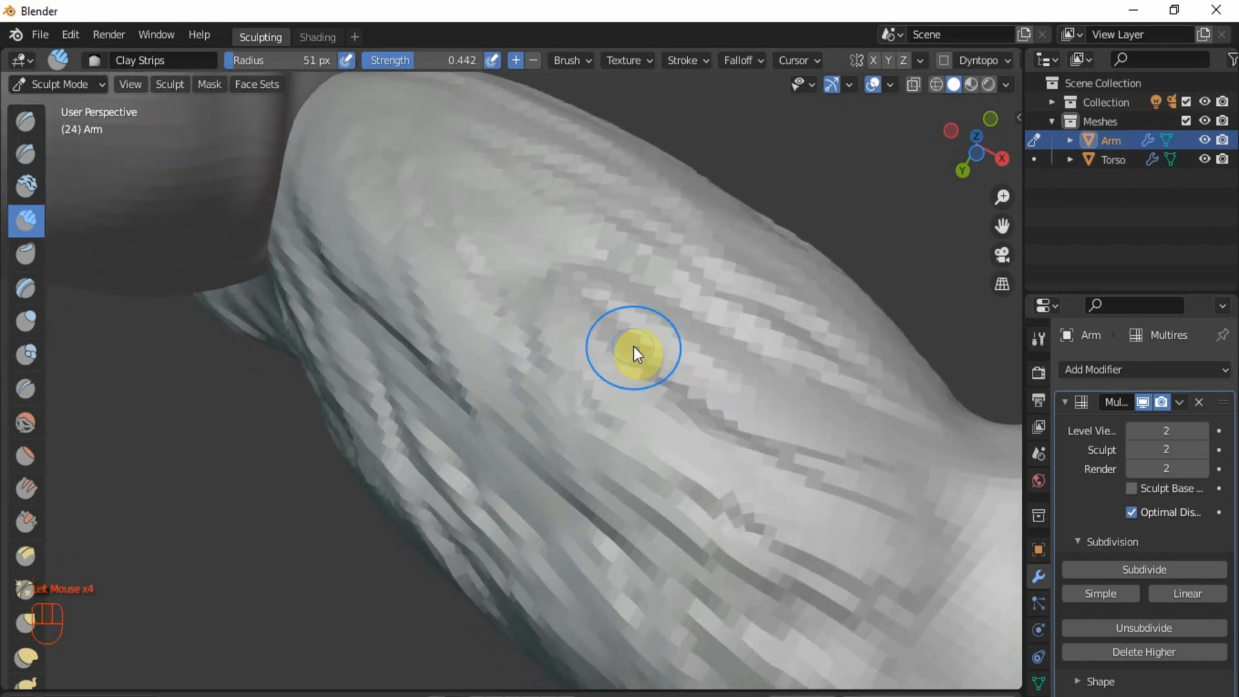
drag(634, 347, 930, 491)
Step: Connect the underside of the upper arm to the forearm with clay strips across the inner elbow
scroll(956, 517, down, 2)
middle_drag(936, 523, 865, 549)
scroll(865, 552, down, 1)
middle_drag(817, 474, 760, 484)
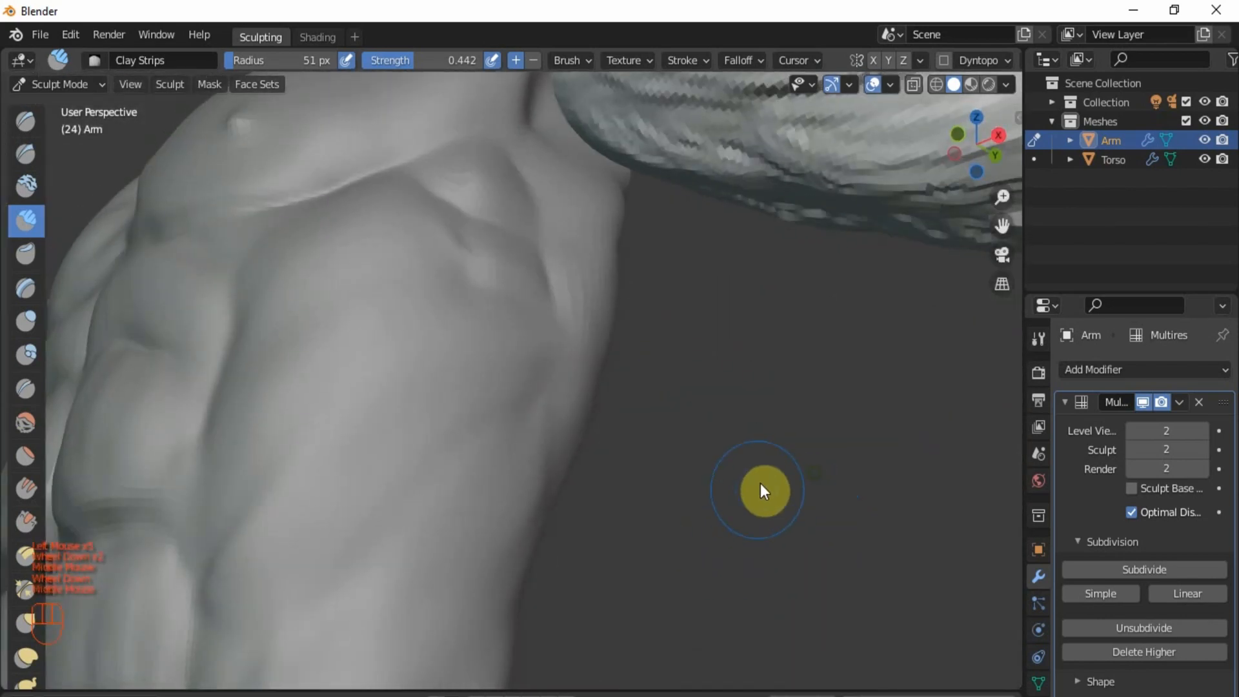
scroll(765, 481, down, 1)
mouse_move(842, 393)
shift+middle_down()
mouse_move(869, 457)
mouse_move(964, 500)
mouse_move(961, 529)
mouse_move(975, 504)
shift+middle_up()
scroll(872, 439, up, 1)
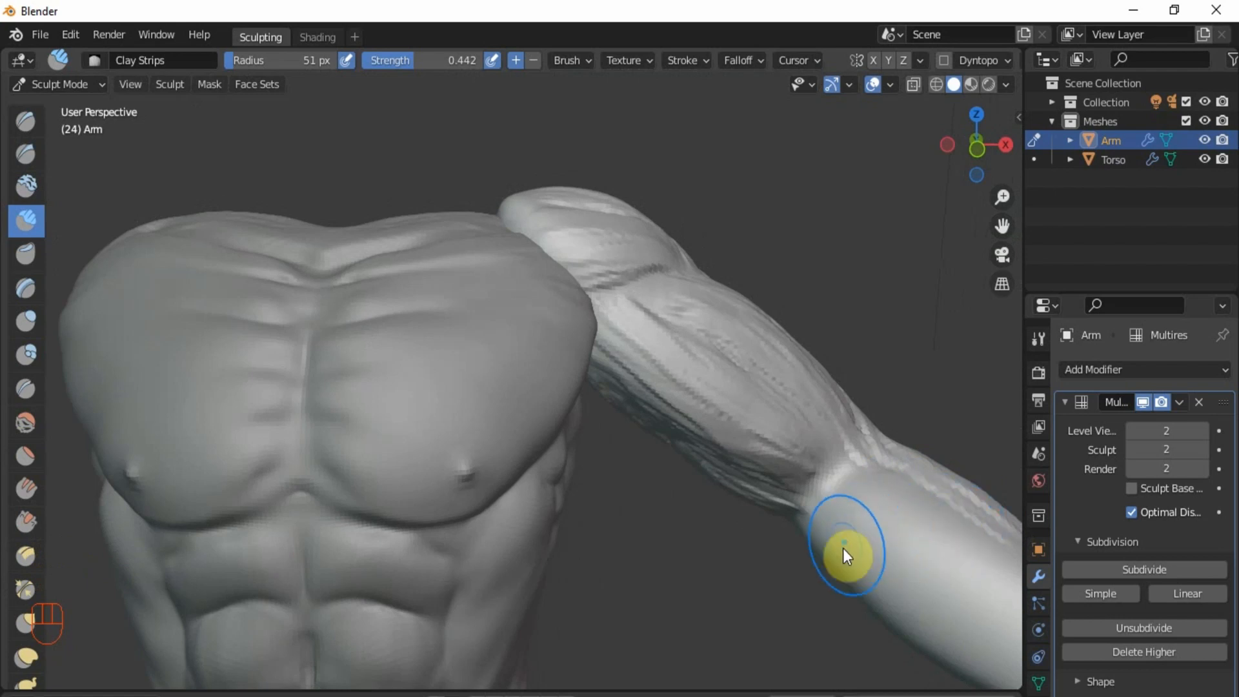
scroll(836, 541, up, 3)
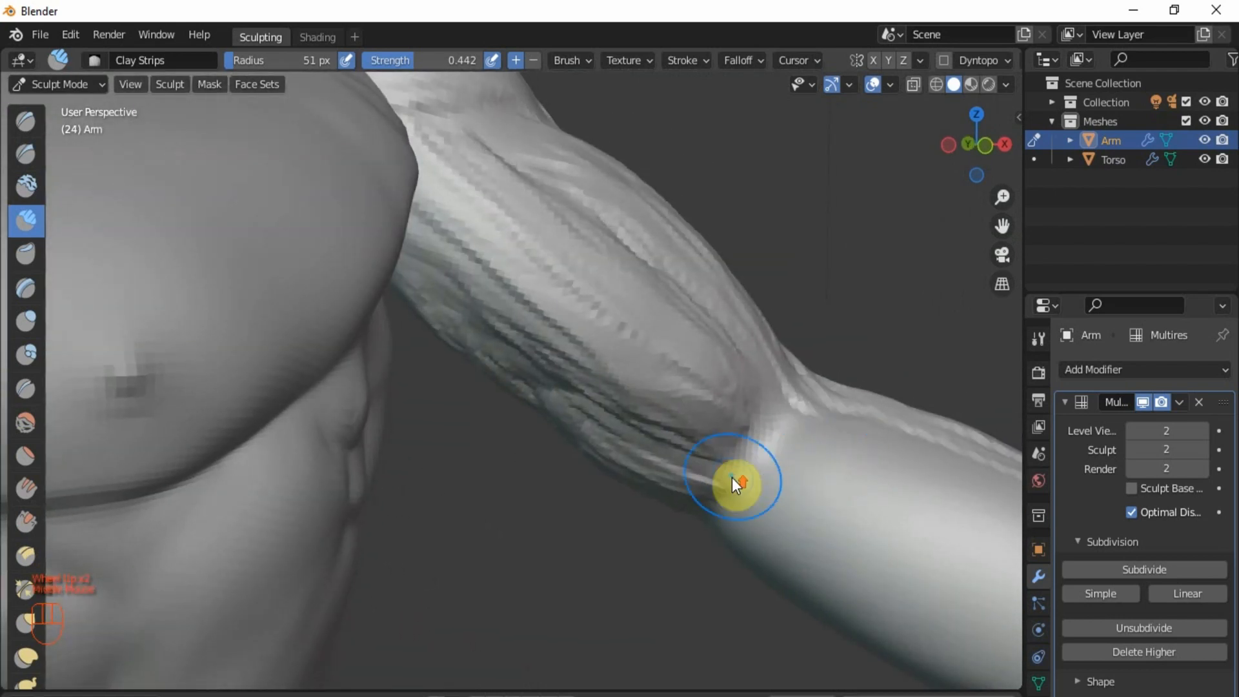
scroll(732, 478, up, 2)
drag(584, 457, 749, 511)
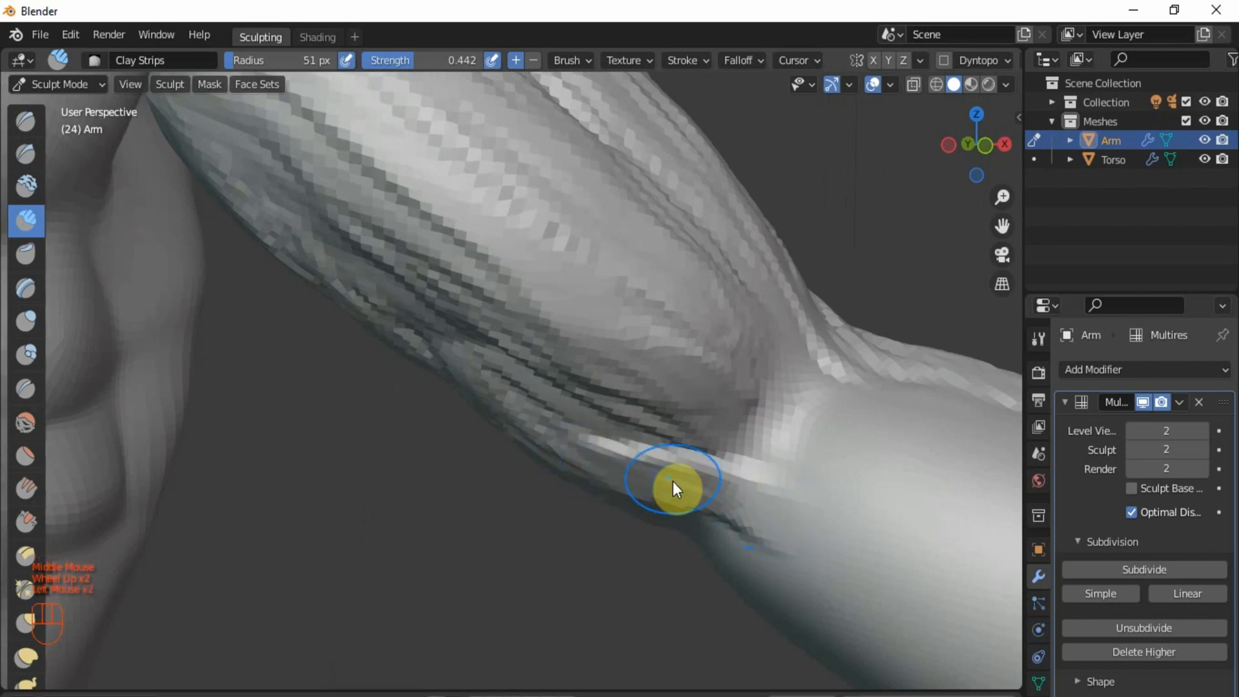
drag(673, 481, 743, 510)
Step: Examine the biceps, elbow crease and unsculpted inner forearm from the front at different distances
scroll(835, 581, down, 4)
mouse_move(835, 581)
shift+middle_down()
mouse_move(796, 516)
mouse_move(715, 467)
mouse_move(787, 514)
mouse_move(816, 510)
shift+middle_up()
scroll(713, 455, up, 4)
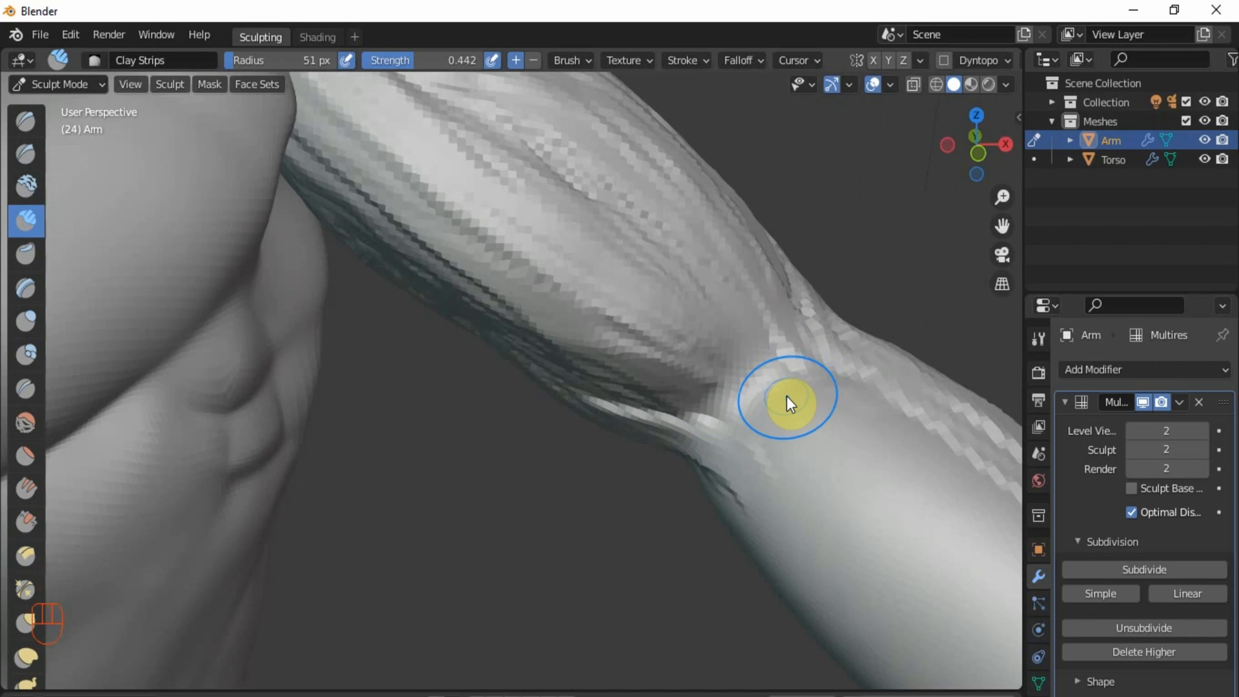
scroll(787, 396, down, 3)
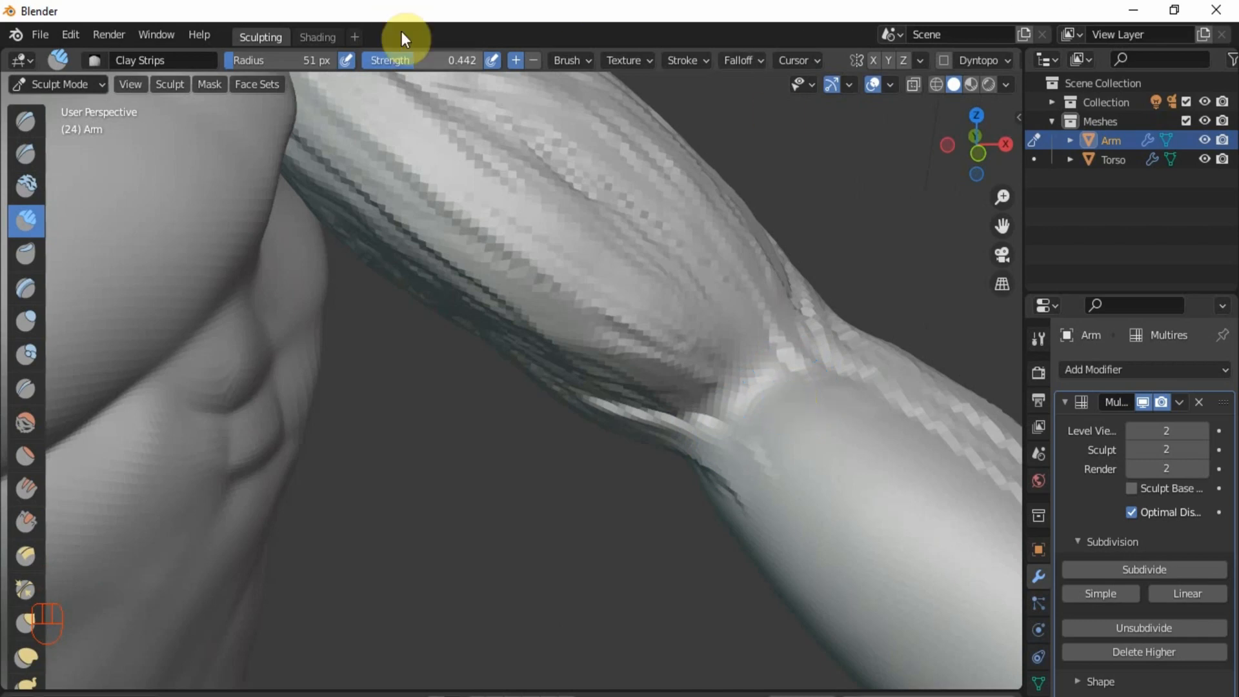
scroll(651, 426, up, 2)
scroll(805, 471, down, 2)
middle_drag(805, 471, 643, 386)
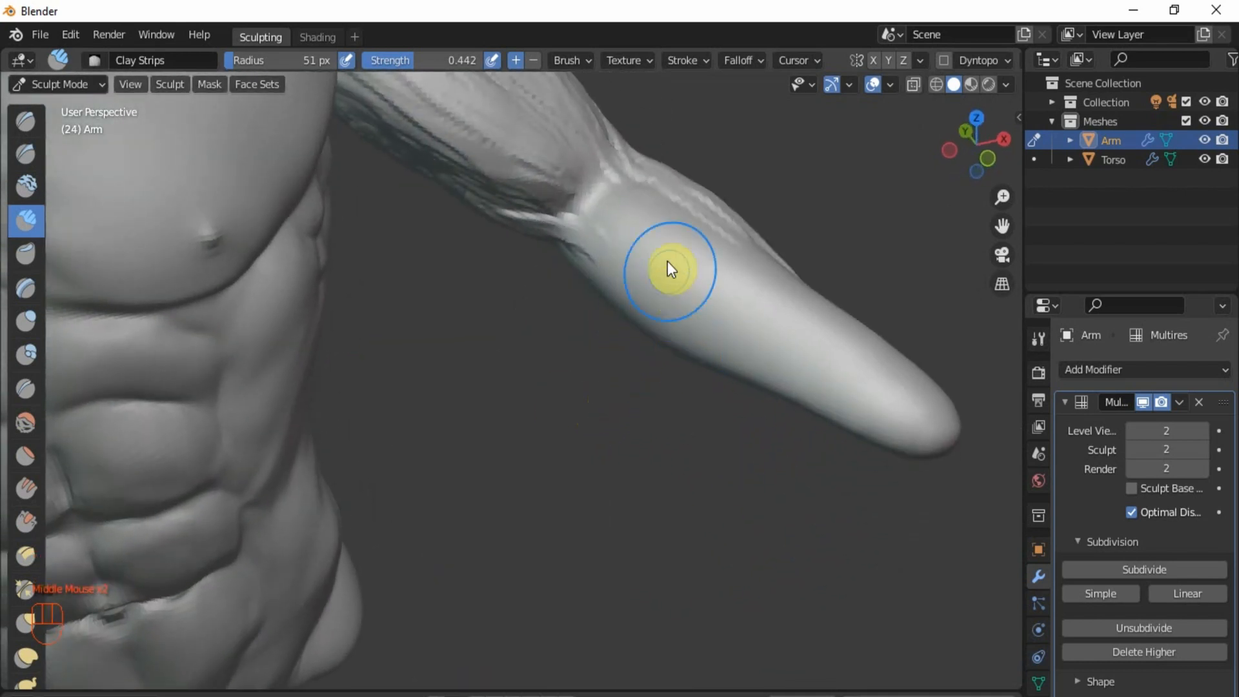
scroll(681, 226, up, 2)
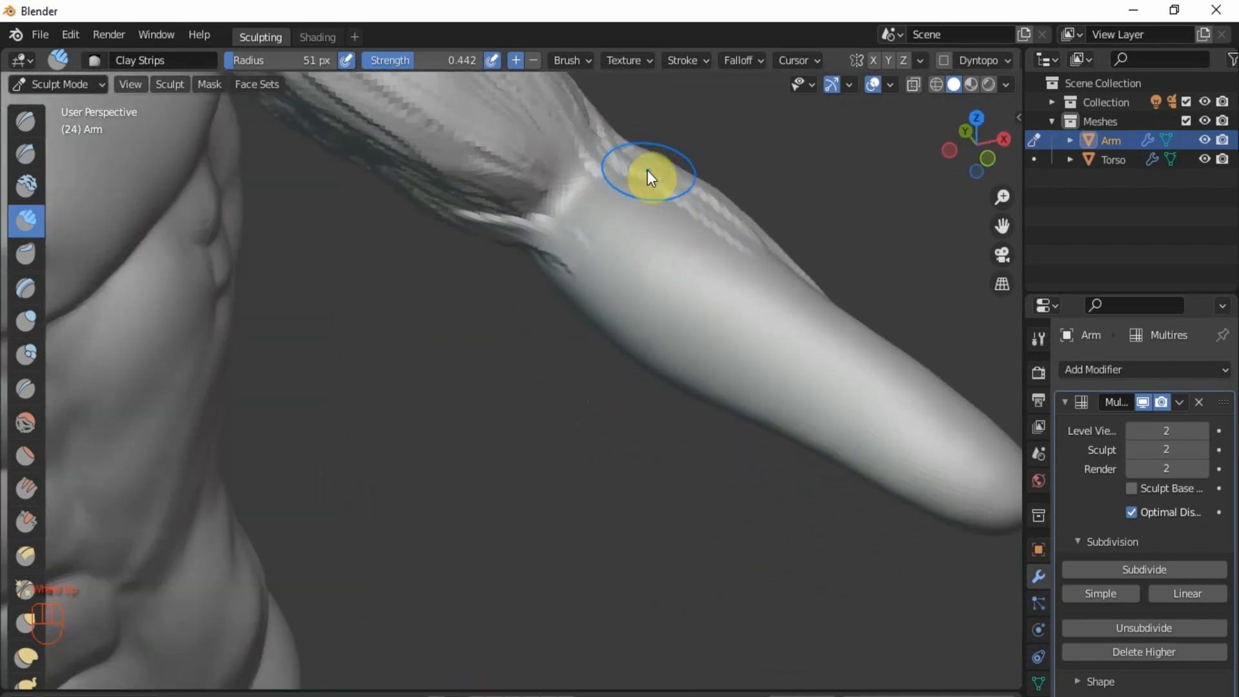
scroll(652, 168, up, 1)
Step: Build up the top of the outer forearm with overlapping clay strips running from the elbow toward the middle of the forearm
shift+middle_drag(596, 138, 669, 355)
mouse_move(601, 247)
middle_down()
mouse_move(522, 284)
mouse_move(370, 290)
middle_up()
mouse_move(469, 379)
mouse_down()
mouse_move(479, 405)
mouse_move(312, 467)
mouse_up()
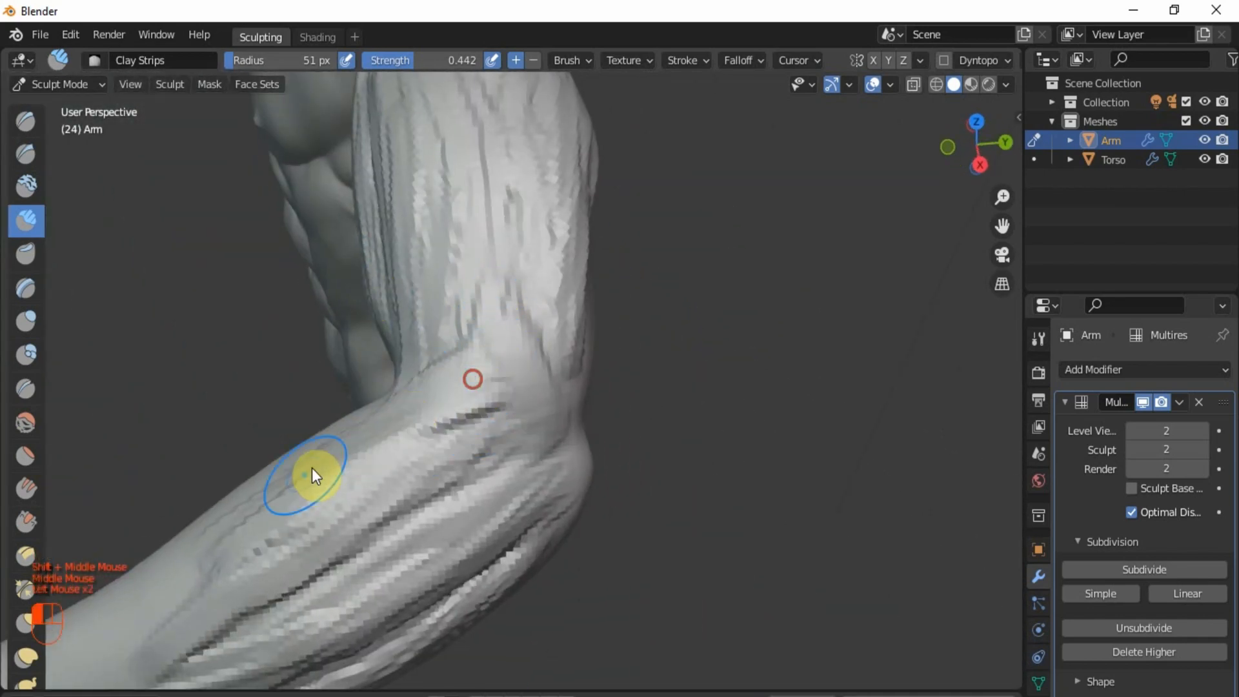
drag(434, 365, 335, 437)
drag(478, 366, 354, 424)
drag(463, 392, 315, 458)
drag(464, 421, 339, 486)
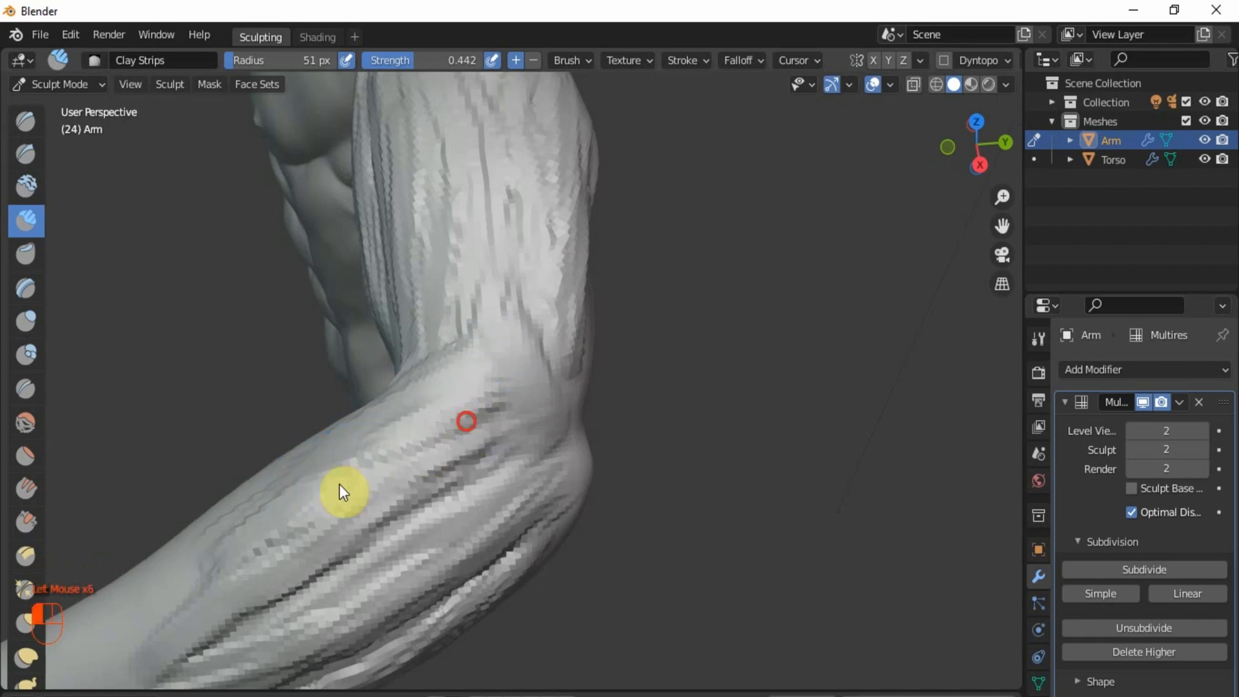
mouse_move(457, 390)
mouse_down()
mouse_move(281, 488)
mouse_move(296, 457)
mouse_up()
drag(380, 424, 316, 494)
scroll(316, 500, down, 2)
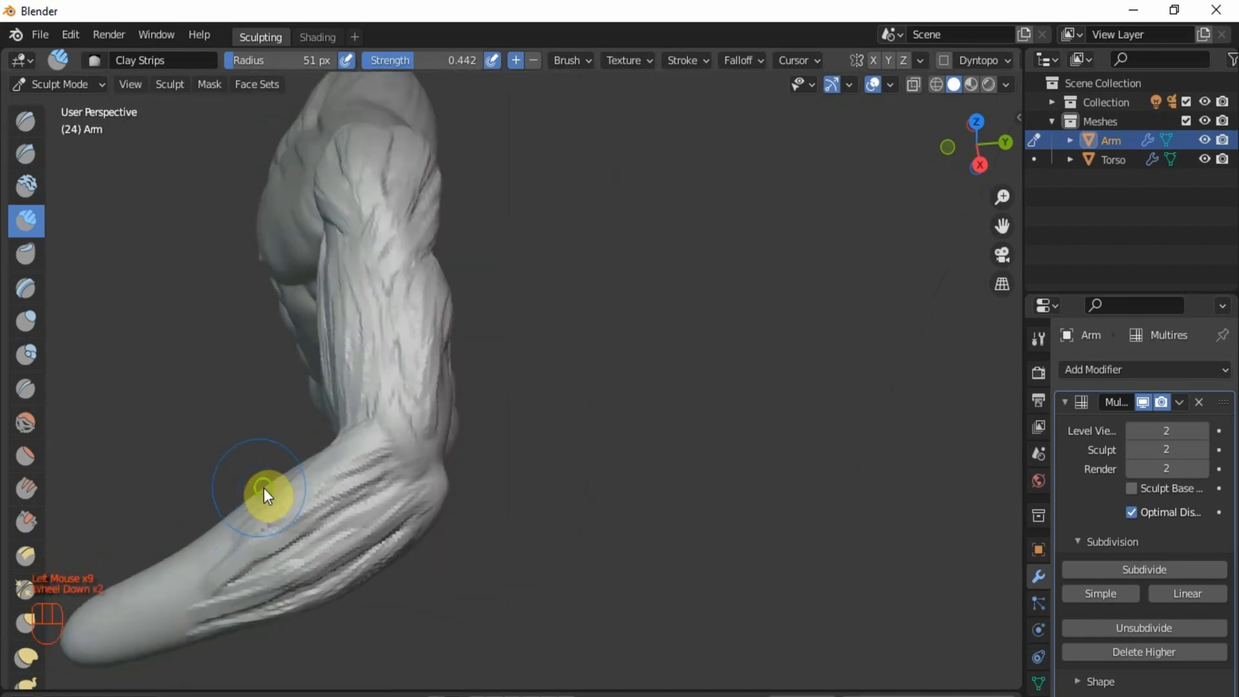
Step: Extend the upper forearm muscle on its front side with long clay strips from the elbow crease toward the wrist
middle_drag(266, 498, 526, 421)
scroll(560, 348, up, 2)
scroll(559, 343, up, 1)
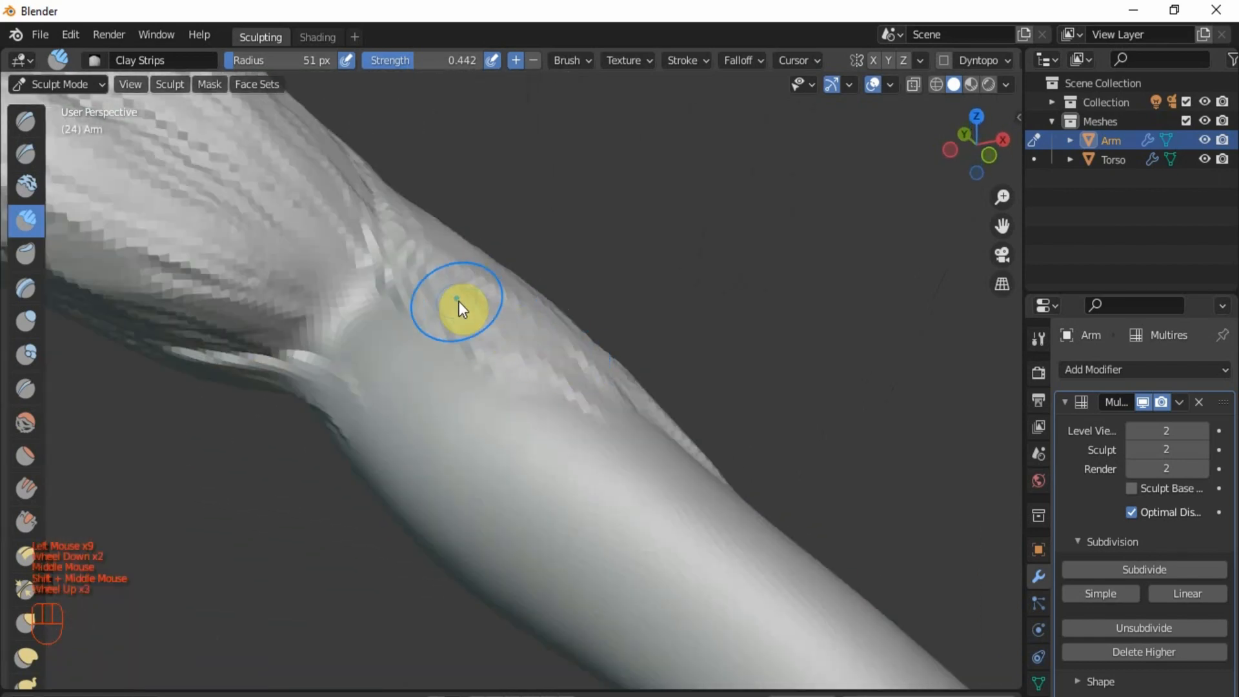
drag(459, 304, 607, 485)
drag(517, 315, 658, 506)
drag(579, 349, 688, 507)
drag(575, 382, 758, 579)
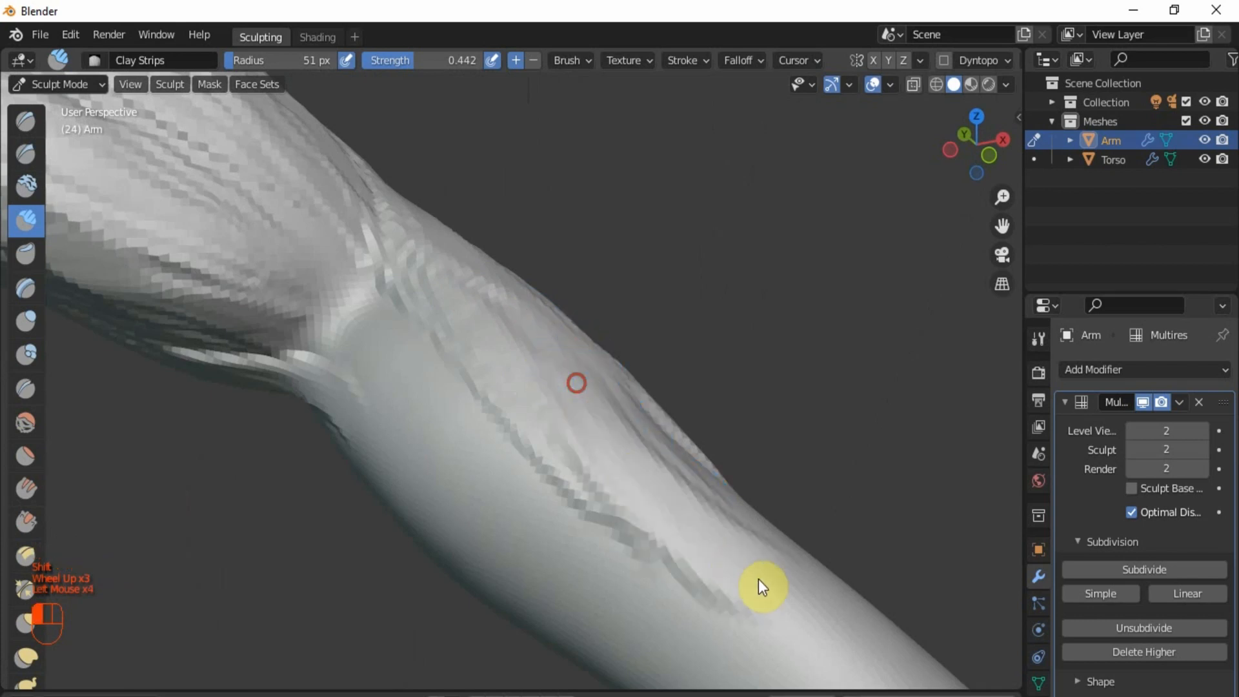
Step: Thicken the forearm muscle just past the elbow crease with shorter overlapping clay strips
drag(446, 311, 535, 406)
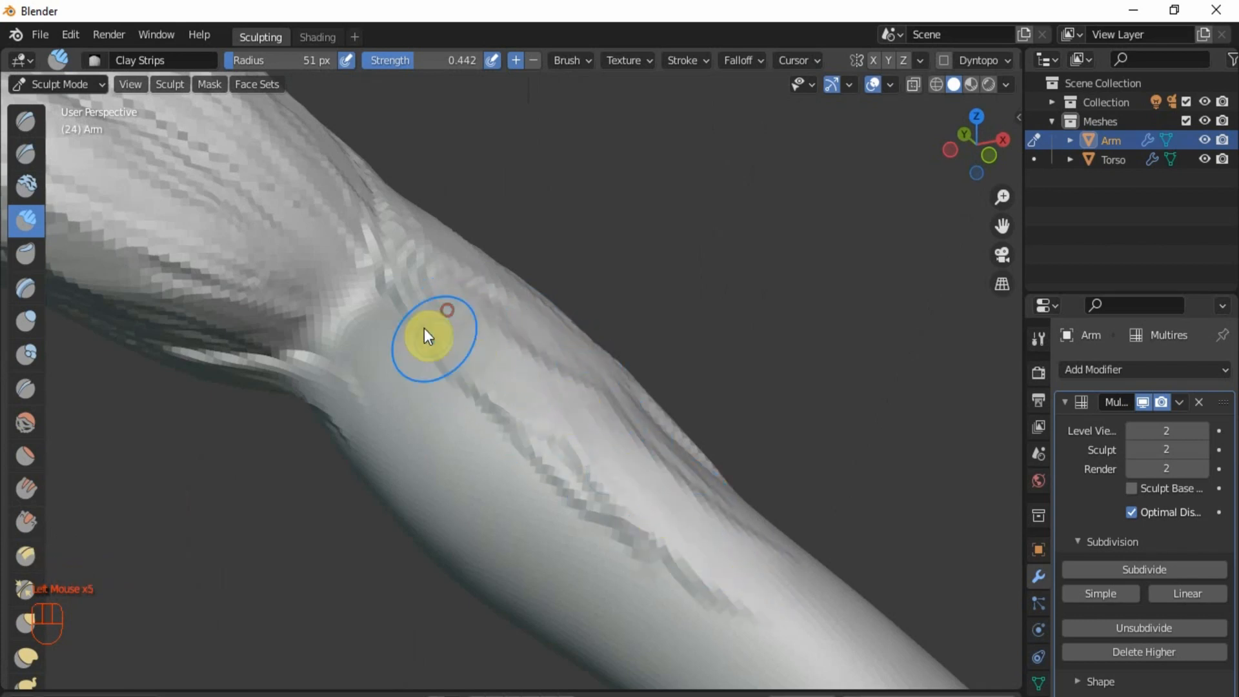
drag(388, 299, 504, 400)
drag(418, 308, 568, 466)
drag(468, 337, 584, 440)
drag(540, 359, 613, 463)
Step: Continue the inner edge of the upper forearm muscle with clay strips tapering down past mid-forearm
scroll(697, 537, down, 2)
mouse_move(698, 538)
middle_down()
mouse_move(700, 576)
mouse_move(515, 584)
middle_up()
shift+middle_drag(515, 584, 537, 389)
scroll(537, 389, up, 3)
drag(459, 385, 413, 563)
drag(429, 429, 385, 587)
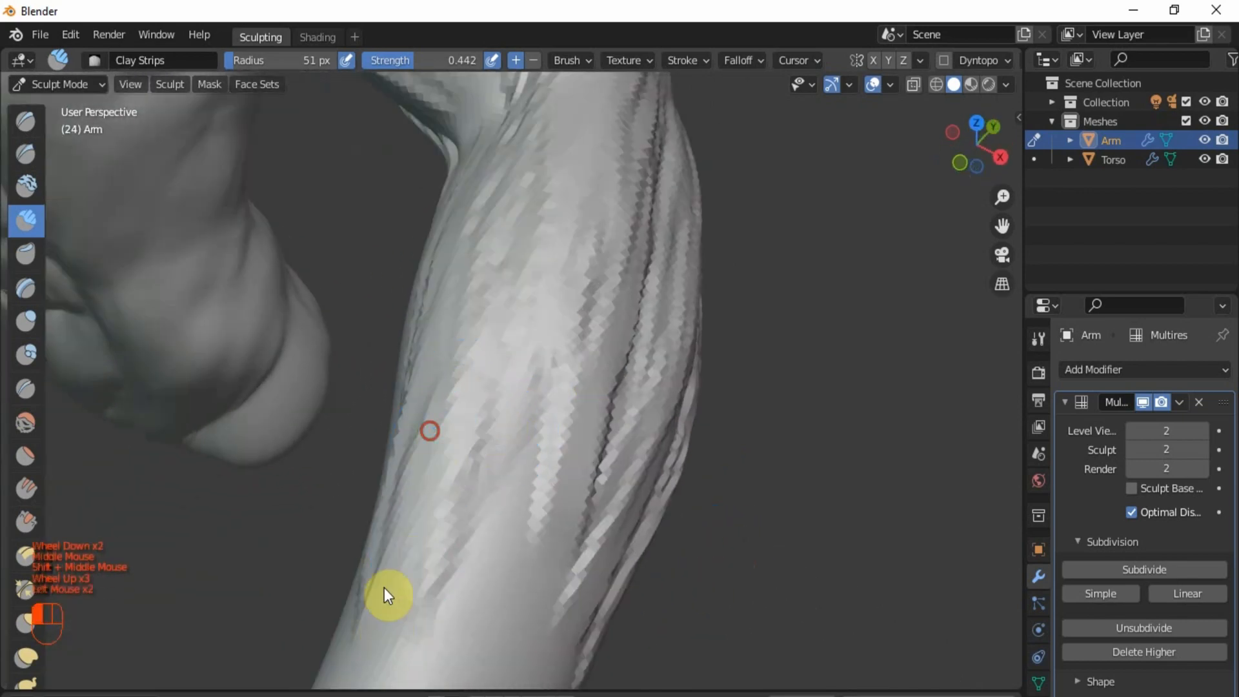
drag(415, 525, 404, 596)
Step: Fill the top of the forearm between the muscle ridges with long clay strips from the elbow to past mid-forearm
scroll(404, 597, down, 2)
shift+middle_drag(425, 556, 540, 317)
scroll(540, 317, up, 1)
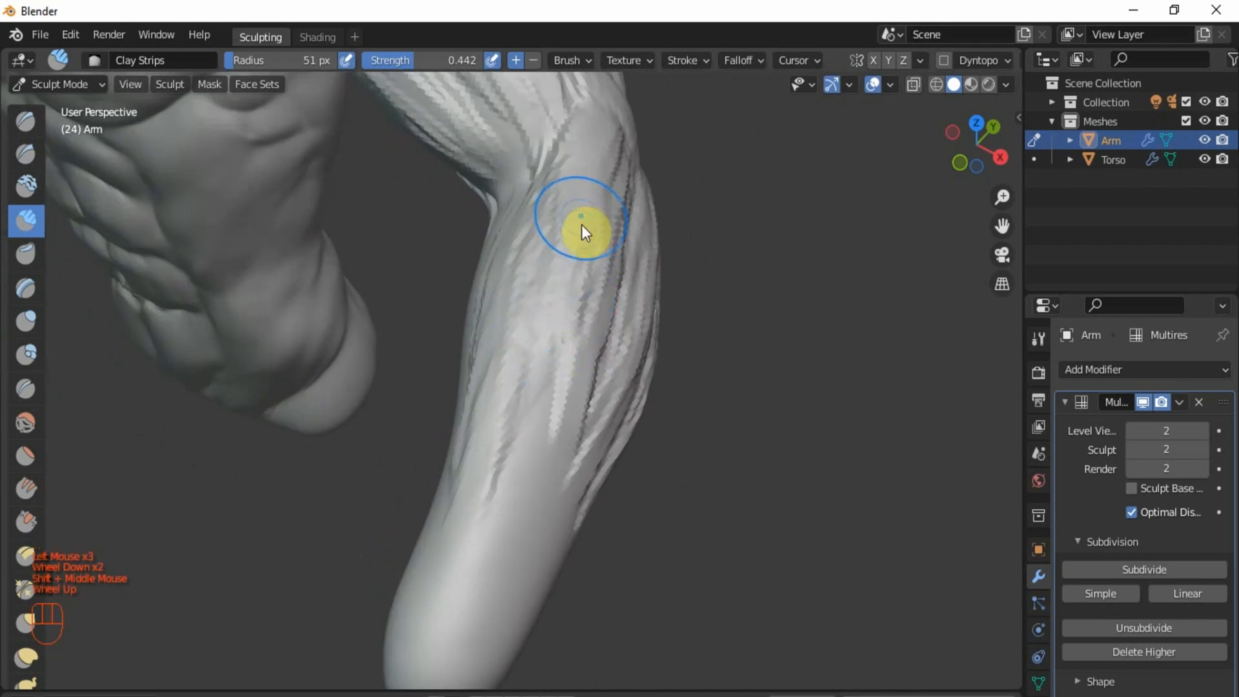
drag(582, 224, 584, 208)
scroll(587, 196, up, 1)
drag(637, 128, 612, 329)
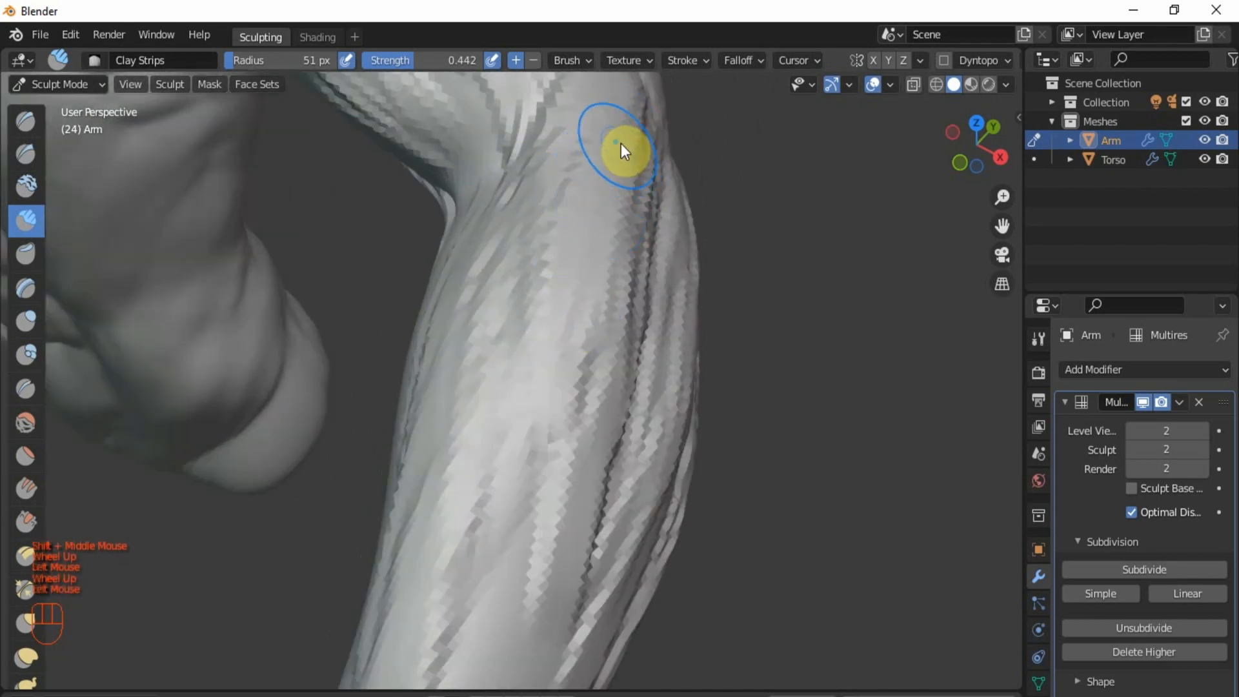
mouse_move(614, 100)
mouse_down()
mouse_move(591, 141)
mouse_move(563, 335)
mouse_up()
drag(597, 230, 536, 510)
drag(564, 394, 548, 620)
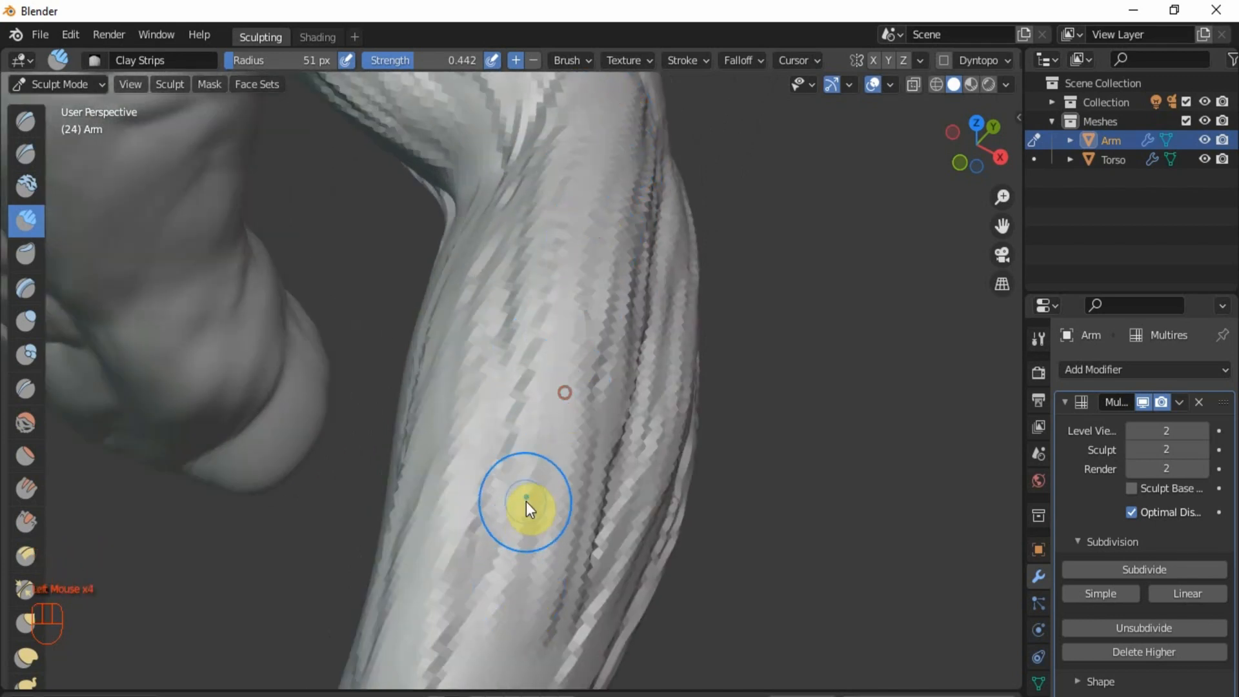
mouse_move(523, 515)
mouse_down()
mouse_move(517, 594)
mouse_move(536, 639)
mouse_up()
drag(516, 614, 506, 649)
Step: Carry the muscle strands onto the smooth lower forearm with clay strips narrowing toward the wrist
scroll(506, 650, down, 1)
shift+middle_drag(505, 650, 550, 369)
scroll(550, 369, up, 2)
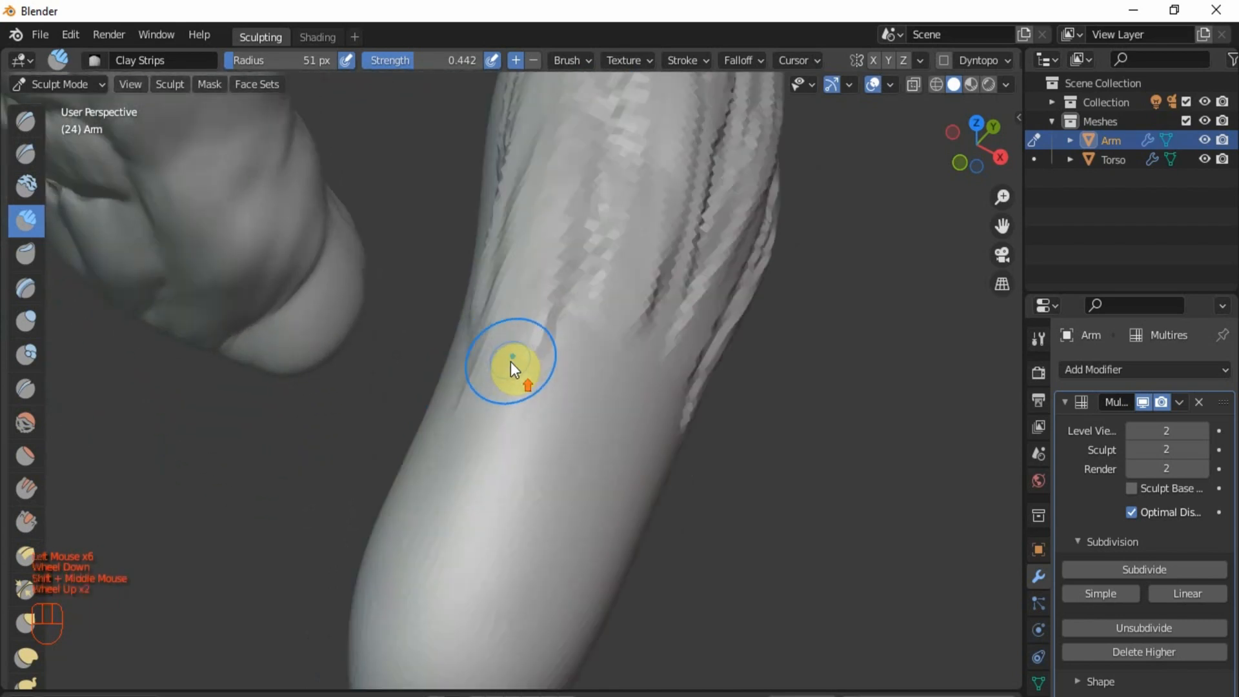
drag(512, 291, 452, 507)
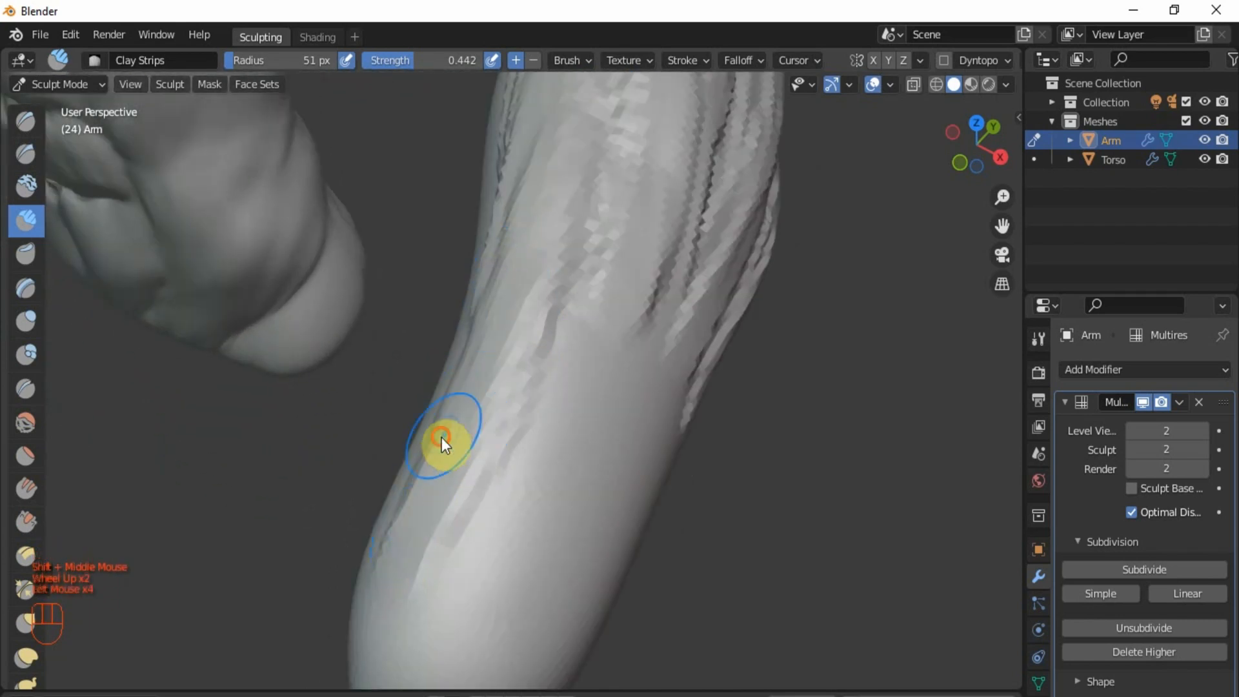
drag(442, 436, 412, 540)
drag(458, 506, 494, 455)
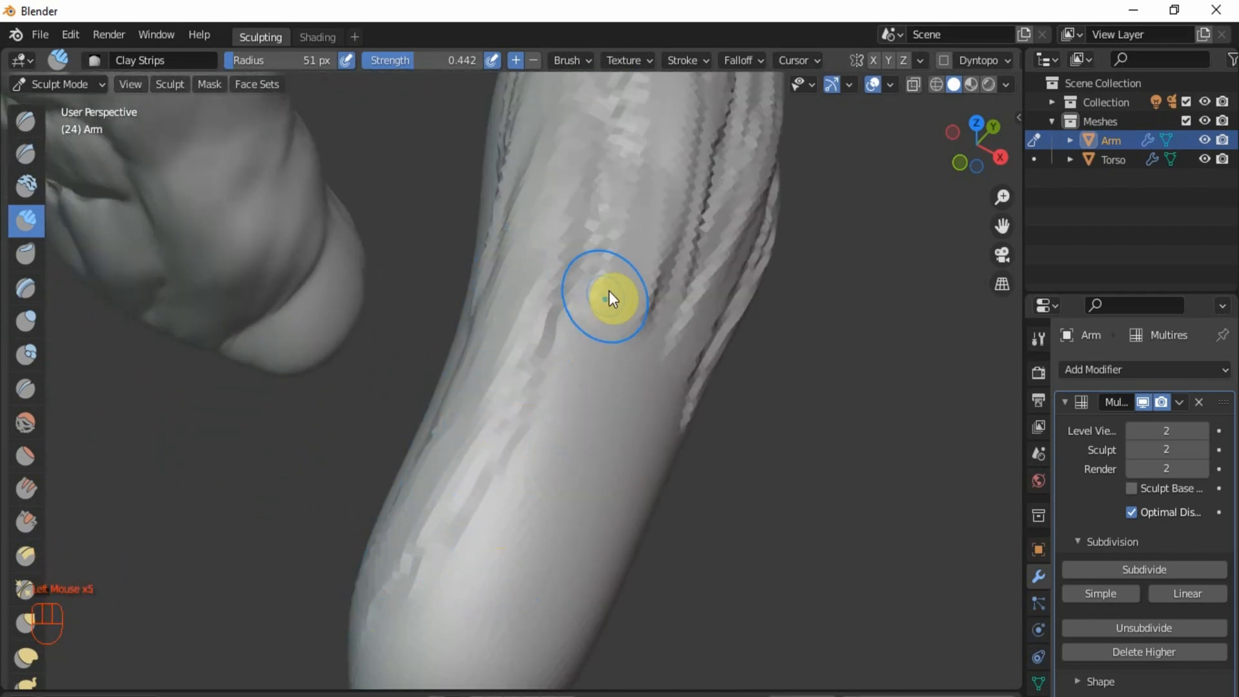
Step: Reinforce the strands along the side of the lower forearm with long clay strips toward the wrist
middle_drag(645, 249, 528, 226)
drag(414, 274, 368, 316)
drag(457, 238, 219, 381)
drag(361, 290, 143, 420)
drag(219, 368, 158, 417)
Step: Examine the whole arm against the torso from the front and from the inner side of the forearm
scroll(156, 416, down, 2)
middle_drag(168, 434, 437, 401)
scroll(603, 487, down, 1)
middle_drag(689, 444, 599, 464)
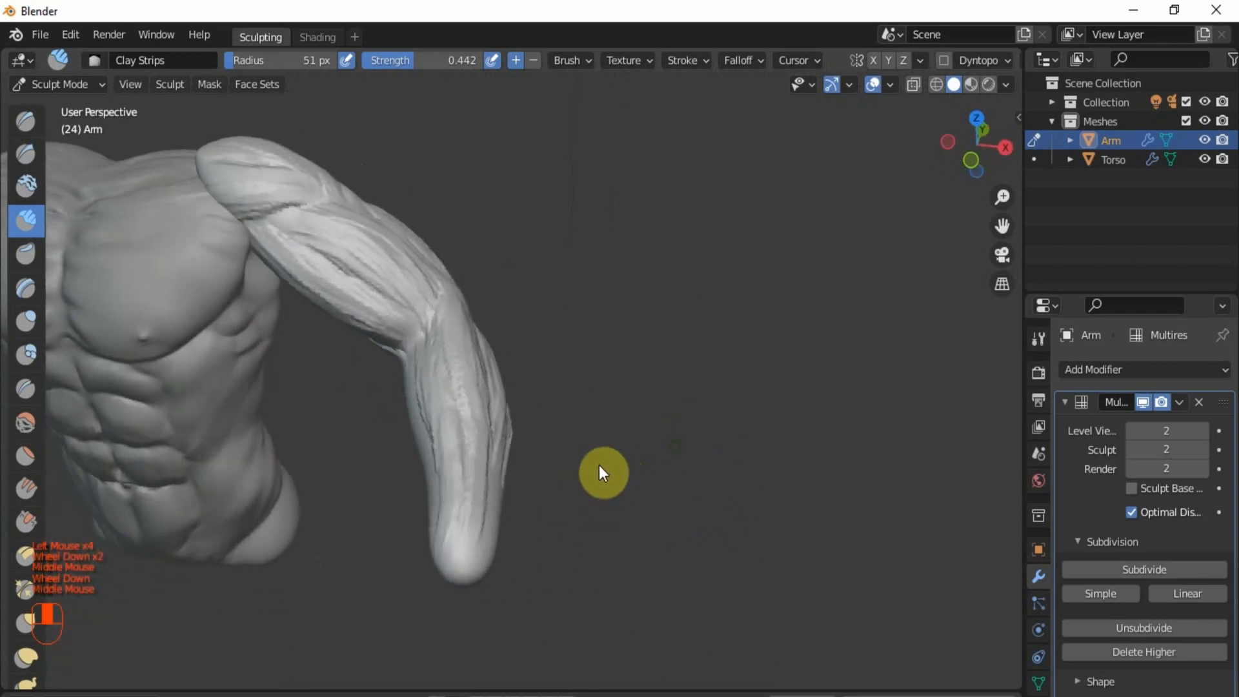
scroll(463, 551, down, 1)
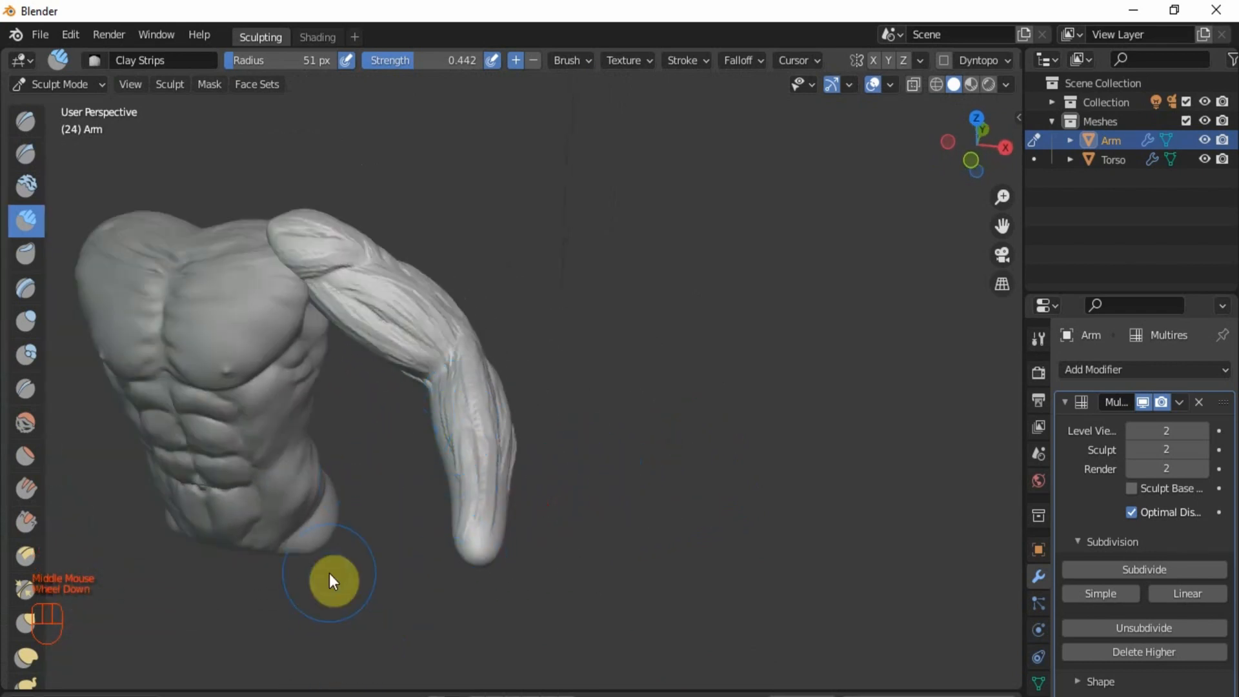
middle_drag(332, 581, 504, 452)
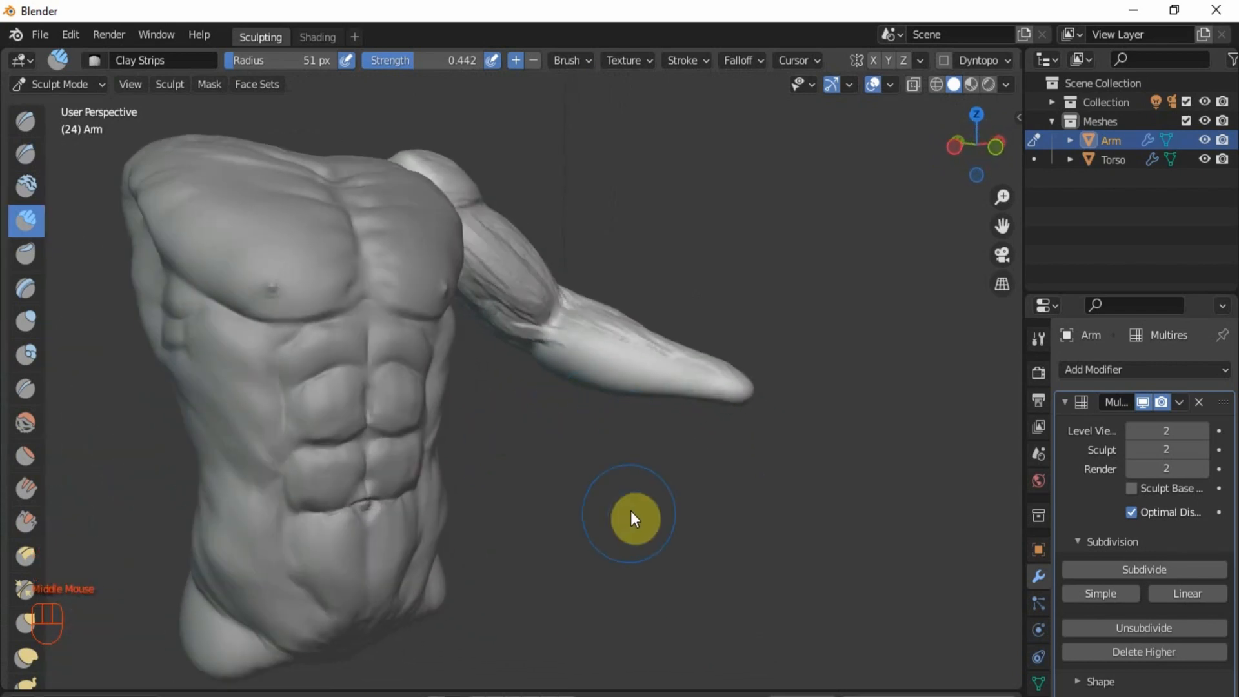
scroll(708, 377, up, 2)
shift+middle_drag(583, 514, 561, 413)
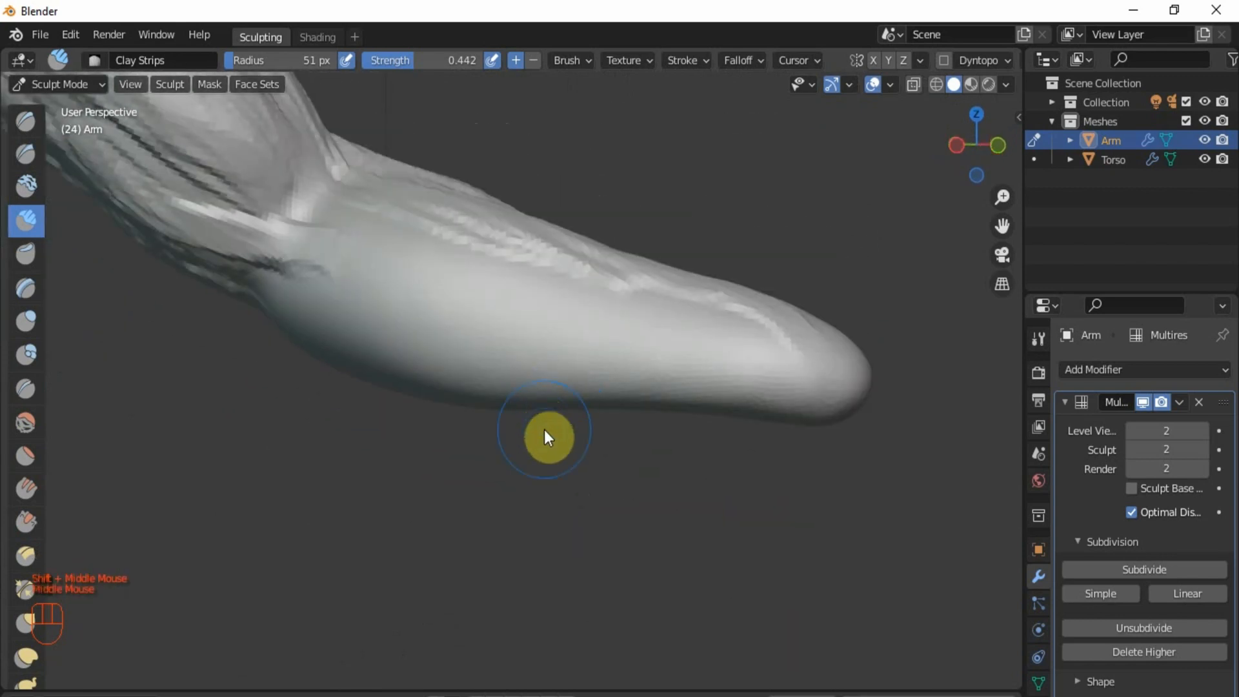
scroll(327, 323, down, 1)
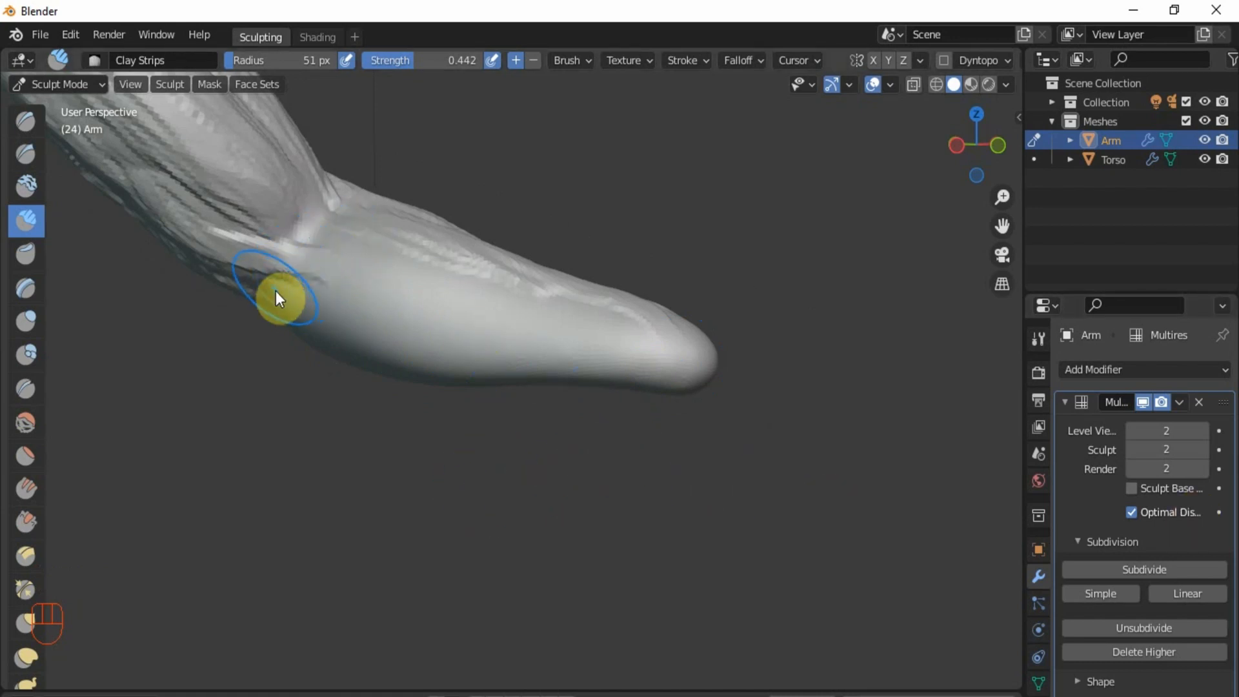
Step: Start the inner forearm flexors with long clay strips fanning from the inner elbow toward the wrist
scroll(285, 257, up, 3)
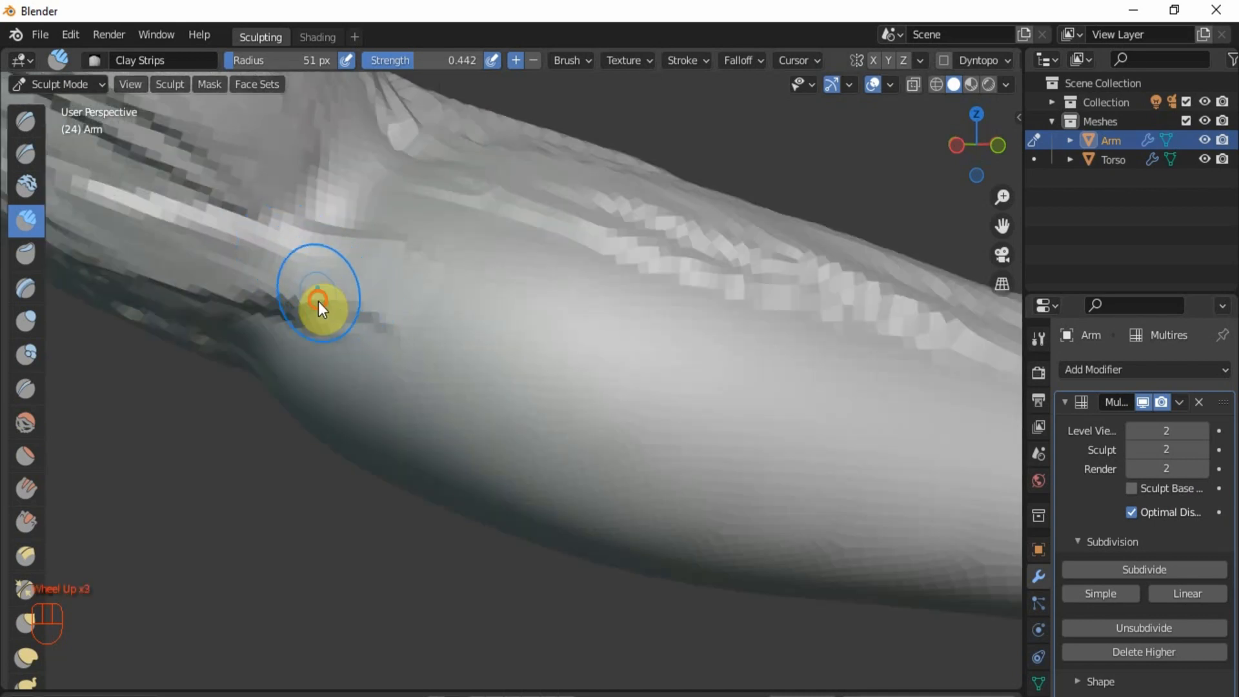
mouse_move(319, 301)
mouse_down()
mouse_move(351, 346)
mouse_move(447, 386)
mouse_up()
scroll(343, 324, down, 2)
scroll(370, 340, up, 2)
drag(319, 343, 639, 444)
scroll(457, 426, up, 1)
drag(340, 332, 872, 375)
mouse_move(494, 371)
mouse_down()
mouse_move(590, 394)
mouse_move(949, 432)
mouse_up()
Step: Wrap clay strips from the inner elbow around the lower side of the forearm to build up the flexor mass
scroll(955, 444, down, 2)
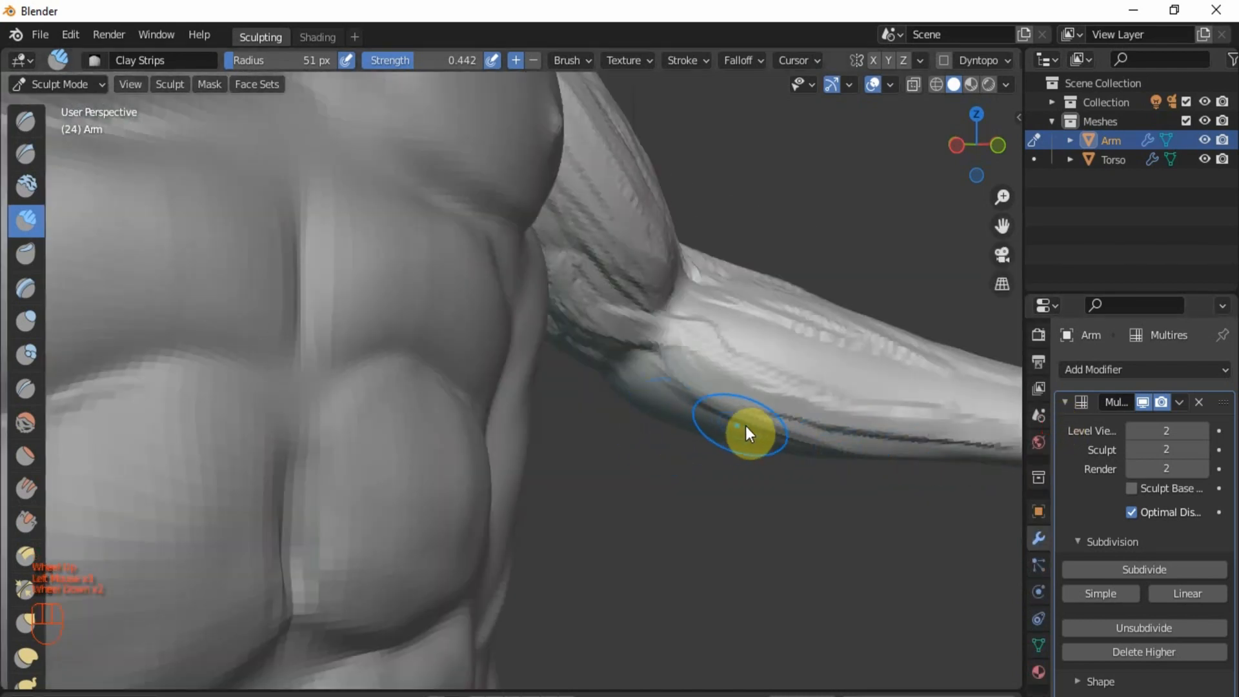
scroll(747, 426, up, 1)
mouse_move(806, 391)
middle_down()
mouse_move(809, 319)
mouse_move(644, 307)
middle_up()
scroll(807, 317, down, 1)
scroll(581, 297, up, 2)
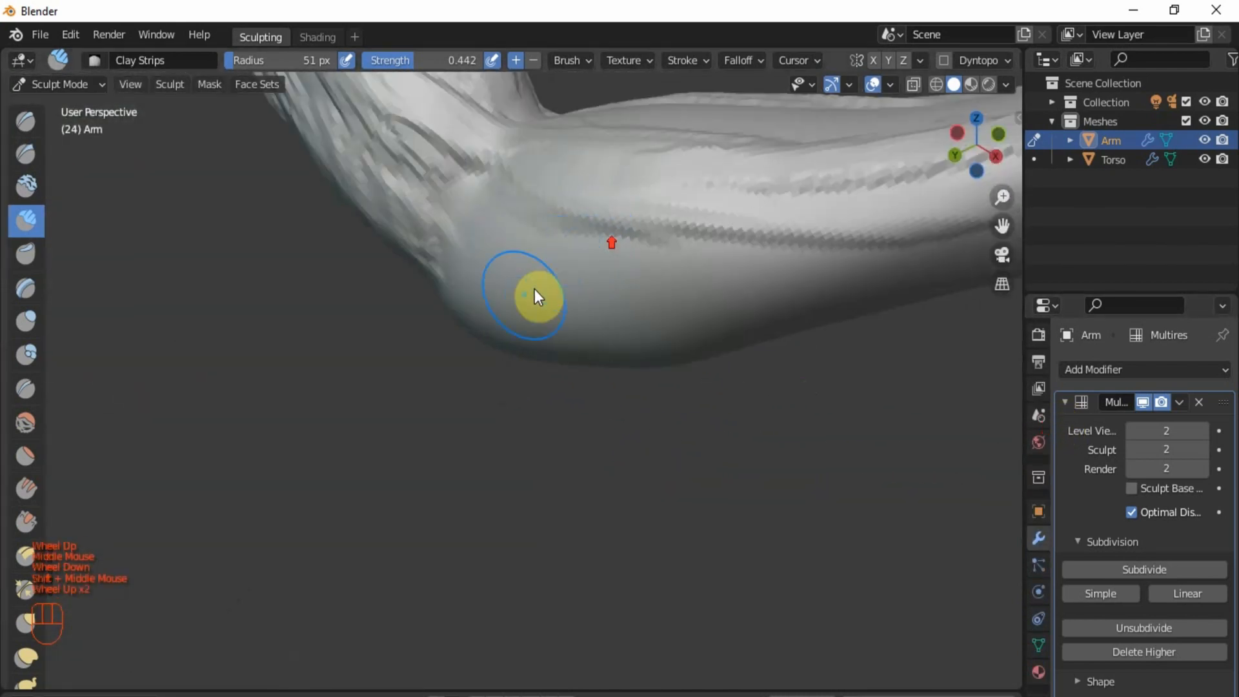
mouse_move(458, 269)
mouse_down()
mouse_move(527, 300)
mouse_move(607, 307)
mouse_up()
drag(473, 208, 542, 290)
mouse_move(486, 264)
mouse_down()
mouse_move(502, 279)
mouse_move(457, 351)
mouse_move(844, 277)
mouse_up()
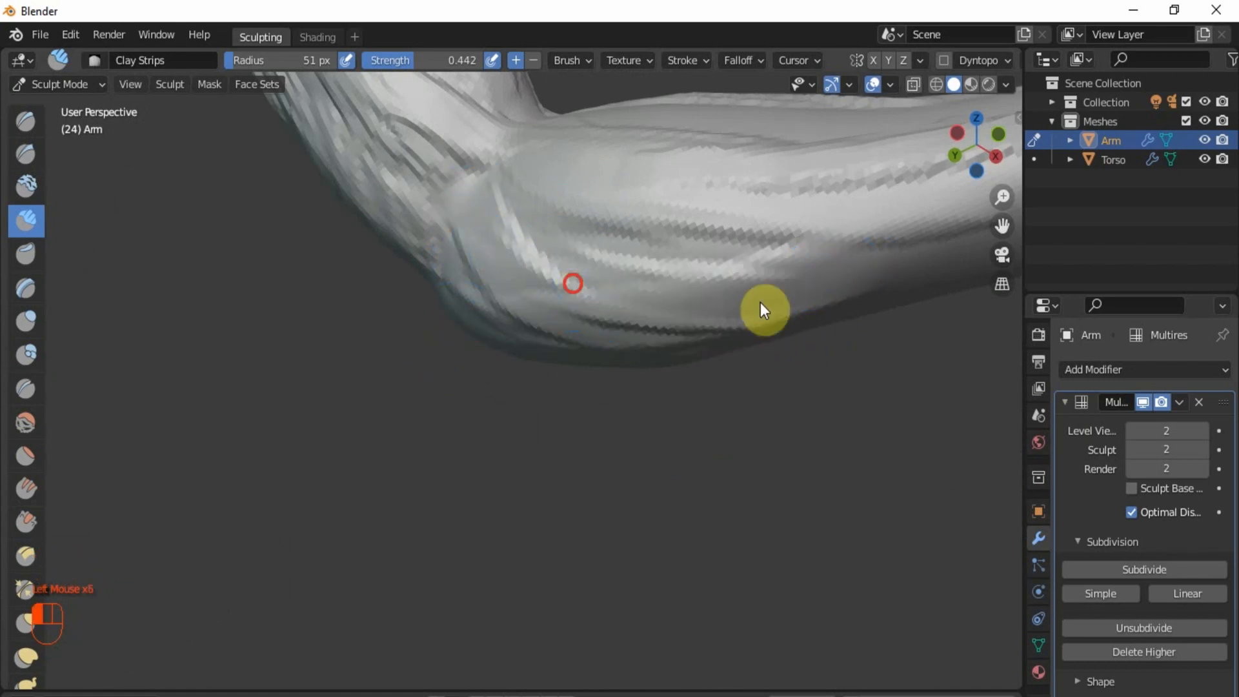
mouse_move(761, 309)
mouse_down()
mouse_move(633, 332)
mouse_move(916, 265)
mouse_up()
Step: Lay long clay strips along the underside of the forearm from below the elbow toward the wrist
scroll(883, 312, down, 2)
middle_drag(852, 293, 471, 320)
mouse_move(471, 320)
shift+middle_down()
mouse_move(546, 292)
mouse_move(452, 326)
shift+middle_up()
scroll(679, 210, up, 3)
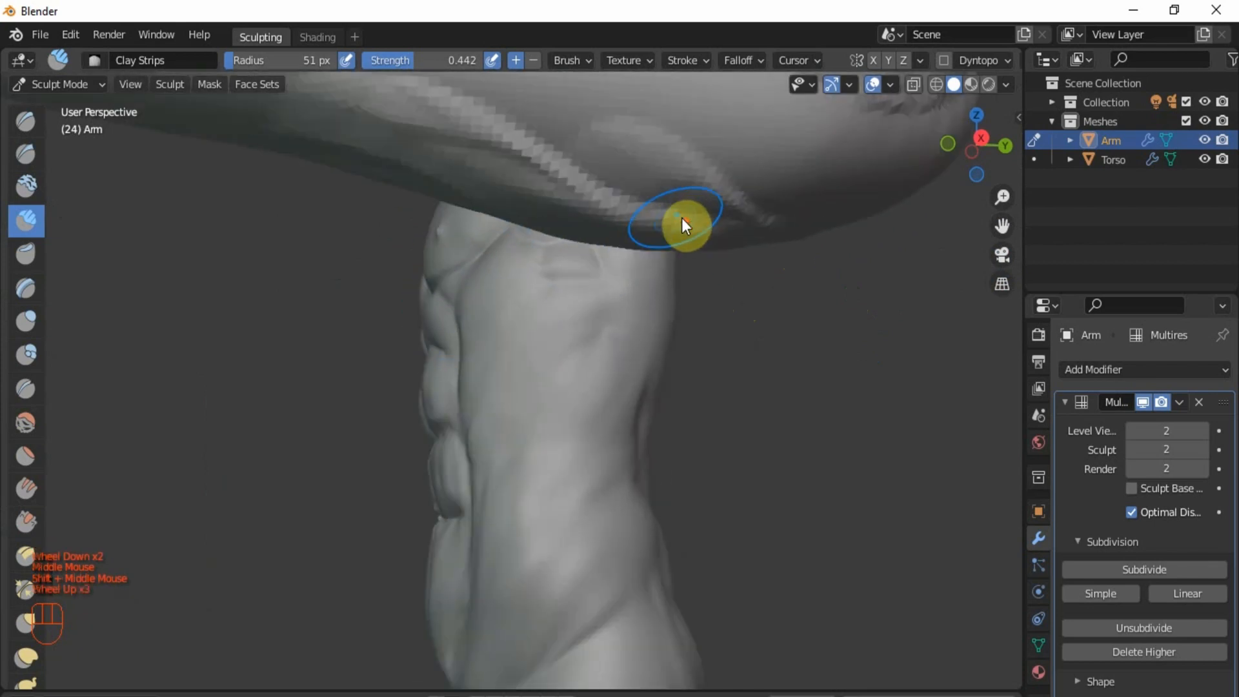
drag(700, 215, 426, 165)
drag(614, 171, 206, 38)
Step: Build up the lower outer edge of the forearm with overlapping clay strips from the elbow to the wrist
scroll(667, 212, down, 2)
shift+middle_drag(691, 177, 639, 189)
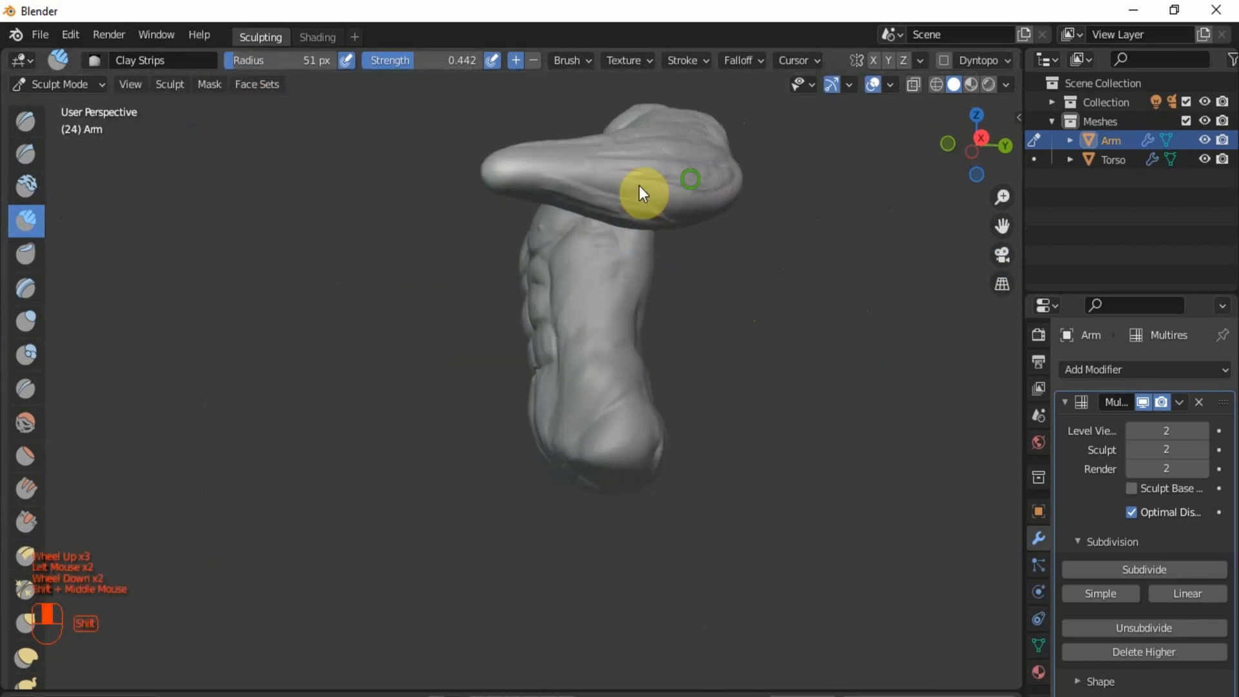
middle_drag(531, 187, 428, 193)
scroll(400, 227, up, 4)
shift+middle_drag(378, 235, 687, 176)
drag(688, 177, 413, 246)
mouse_move(634, 188)
mouse_down()
mouse_move(368, 252)
mouse_move(439, 246)
mouse_move(337, 281)
mouse_up()
drag(570, 246, 216, 298)
drag(387, 269, 55, 319)
drag(216, 290, 66, 312)
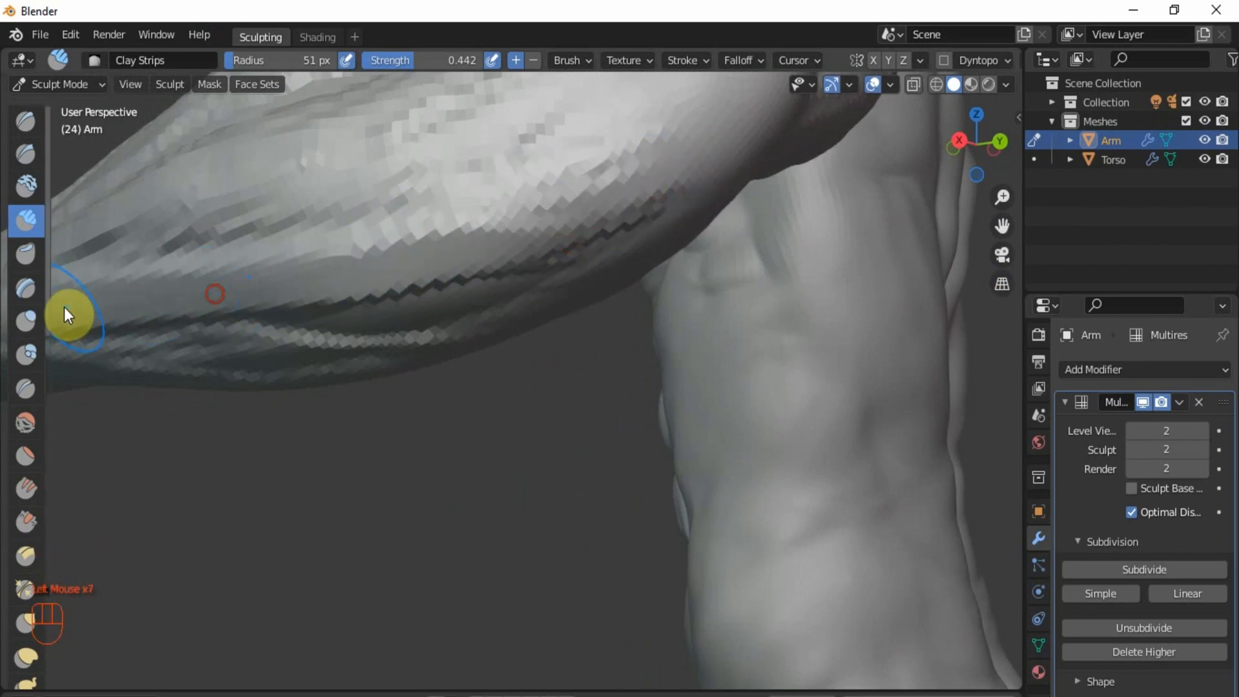
Step: Carve grooves between the forearm muscles just below the point of the elbow with inverted clay strokes
scroll(257, 310, down, 2)
middle_drag(257, 310, 497, 346)
scroll(367, 248, up, 2)
scroll(498, 346, up, 1)
ctrl+drag(594, 250, 507, 297)
ctrl+drag(607, 224, 523, 281)
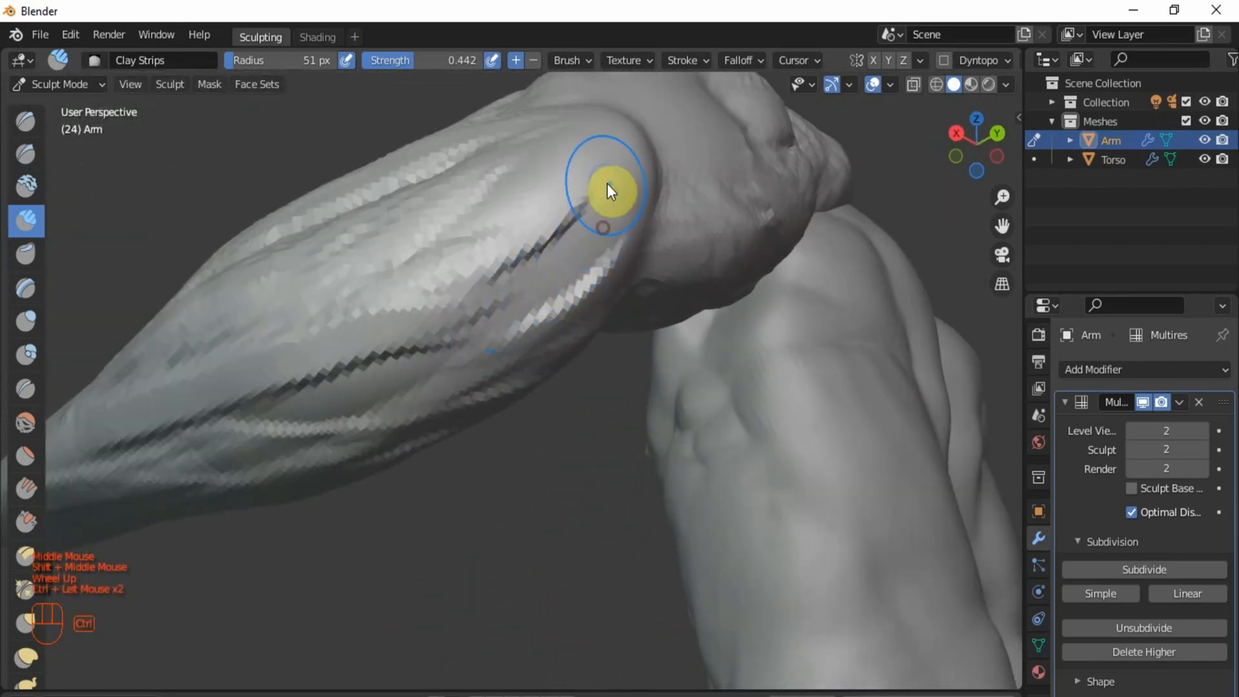
mouse_move(572, 200)
ctrl+mouse_down()
mouse_move(494, 205)
mouse_move(505, 207)
ctrl+mouse_up()
Step: Build up the muscle beside the carved grooves near the elbow with short overlapping clay strips
drag(462, 308, 549, 232)
mouse_move(450, 301)
mouse_down()
mouse_move(541, 250)
mouse_move(517, 278)
mouse_up()
scroll(541, 250, up, 2)
drag(561, 223, 497, 284)
drag(545, 238, 433, 310)
mouse_move(517, 246)
mouse_down()
mouse_move(416, 277)
mouse_move(332, 342)
mouse_up()
Step: Lengthen that muscle along the outer forearm with clay strips running from the elbow toward mid-forearm
drag(559, 243, 291, 346)
drag(519, 297, 258, 381)
drag(478, 288, 336, 387)
drag(419, 351, 327, 437)
drag(382, 370, 243, 445)
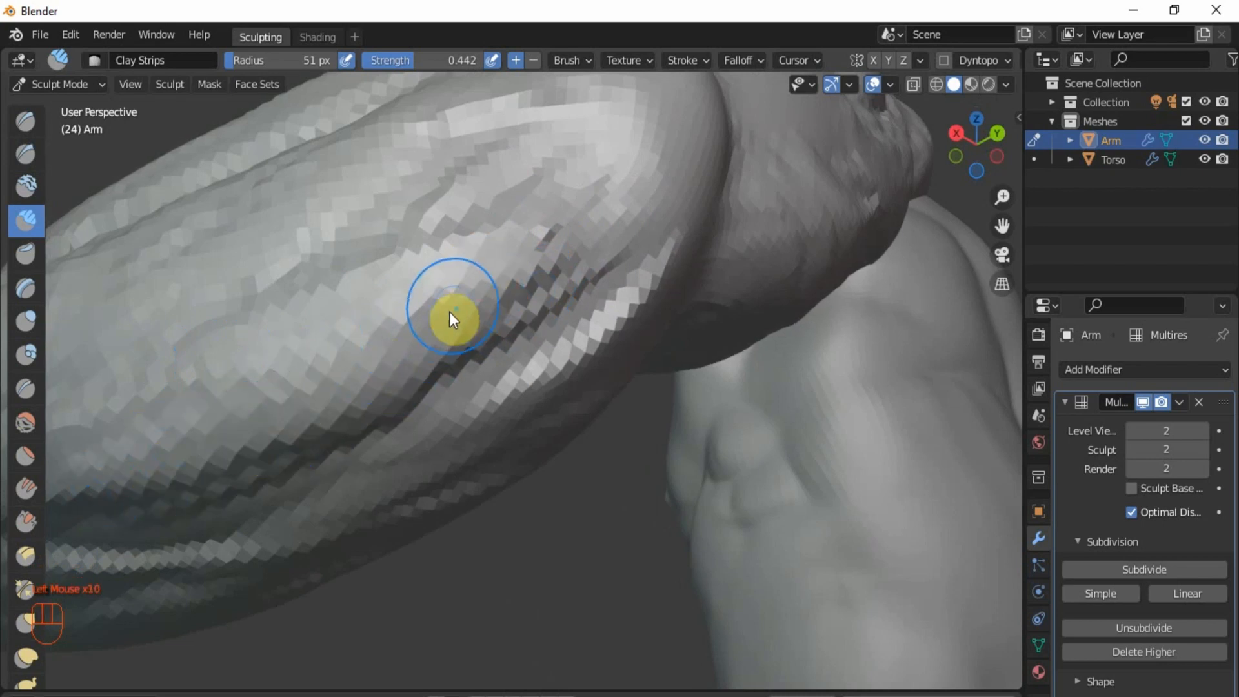
drag(454, 302, 193, 420)
Step: Smooth the rough strips on the underside of the forearm next to the elbow
scroll(360, 420, down, 2)
mouse_move(360, 420)
middle_down()
mouse_move(396, 490)
mouse_move(472, 443)
mouse_move(517, 466)
mouse_move(491, 456)
mouse_move(436, 522)
mouse_move(447, 362)
middle_up()
scroll(481, 475, up, 2)
shift+drag(435, 314, 448, 312)
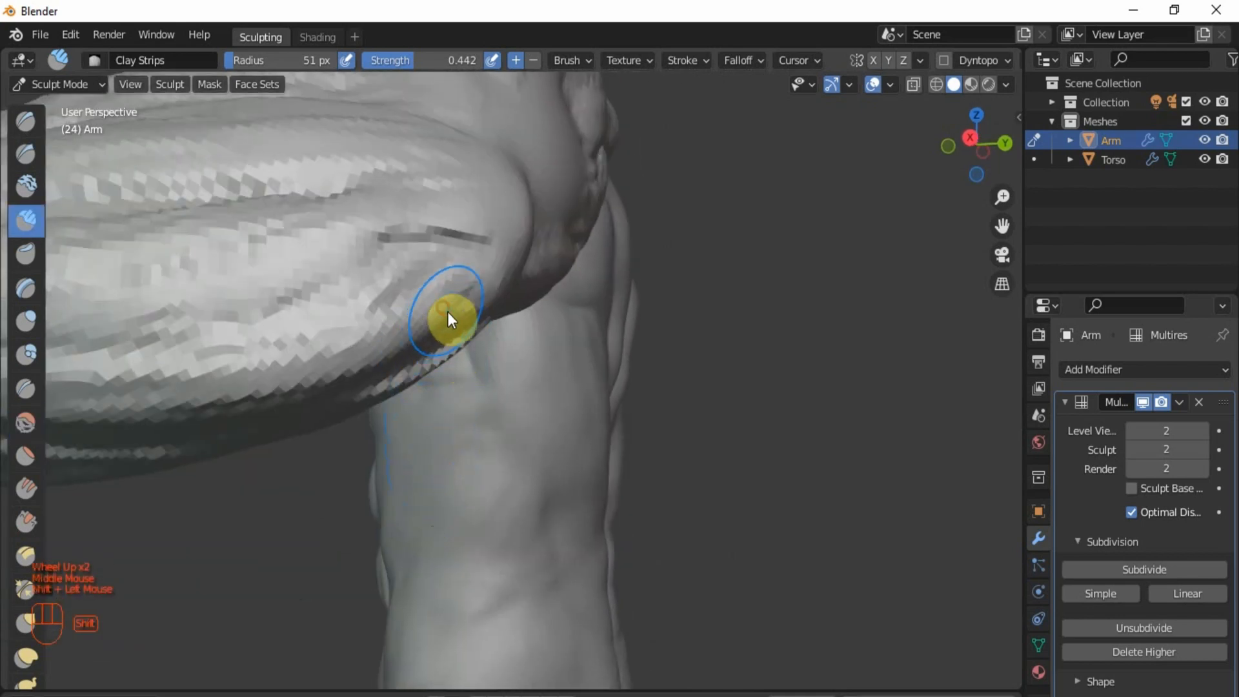
Step: Add clay along the top of the outer forearm muscle where it leaves the elbow
scroll(498, 308, down, 2)
mouse_move(498, 308)
middle_down()
mouse_move(542, 413)
mouse_move(508, 425)
mouse_move(541, 376)
middle_up()
scroll(508, 425, up, 1)
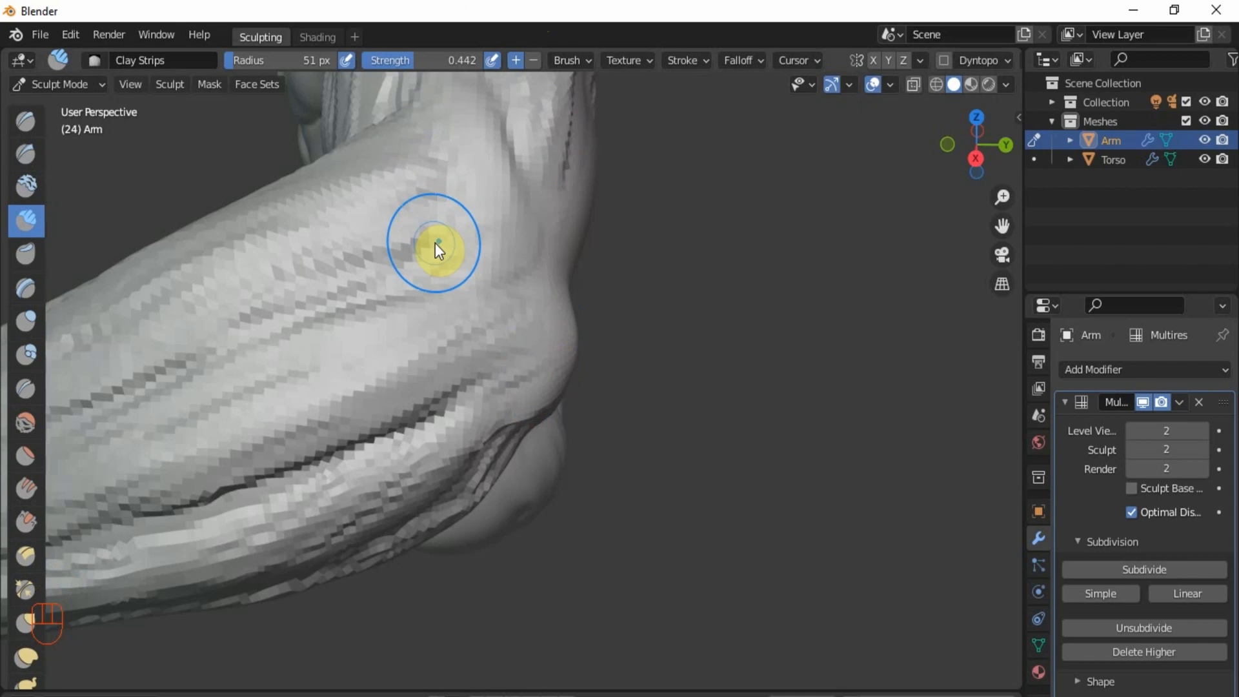
mouse_move(436, 242)
mouse_down()
mouse_move(475, 172)
mouse_move(307, 264)
mouse_up()
Step: Build up a small bony bump on the outer side of the elbow with short clay strokes
scroll(387, 258, down, 4)
mouse_move(424, 249)
middle_down()
mouse_move(457, 297)
mouse_move(439, 288)
middle_up()
scroll(445, 294, up, 4)
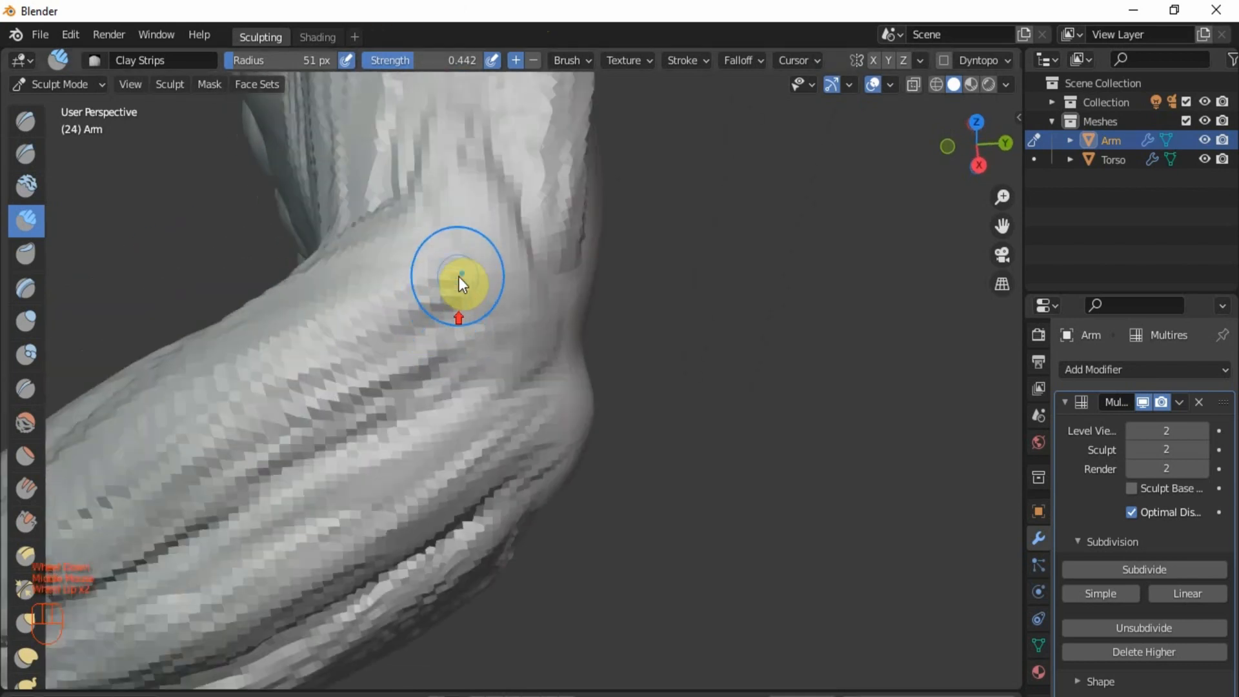
mouse_move(458, 276)
mouse_down()
mouse_move(394, 312)
mouse_move(404, 346)
mouse_move(368, 379)
mouse_move(318, 354)
mouse_move(427, 240)
mouse_move(525, 296)
mouse_move(501, 355)
mouse_up()
scroll(516, 329, up, 2)
mouse_move(535, 303)
mouse_down()
mouse_move(529, 347)
mouse_move(553, 335)
mouse_move(542, 304)
mouse_move(515, 318)
mouse_up()
scroll(515, 318, down, 2)
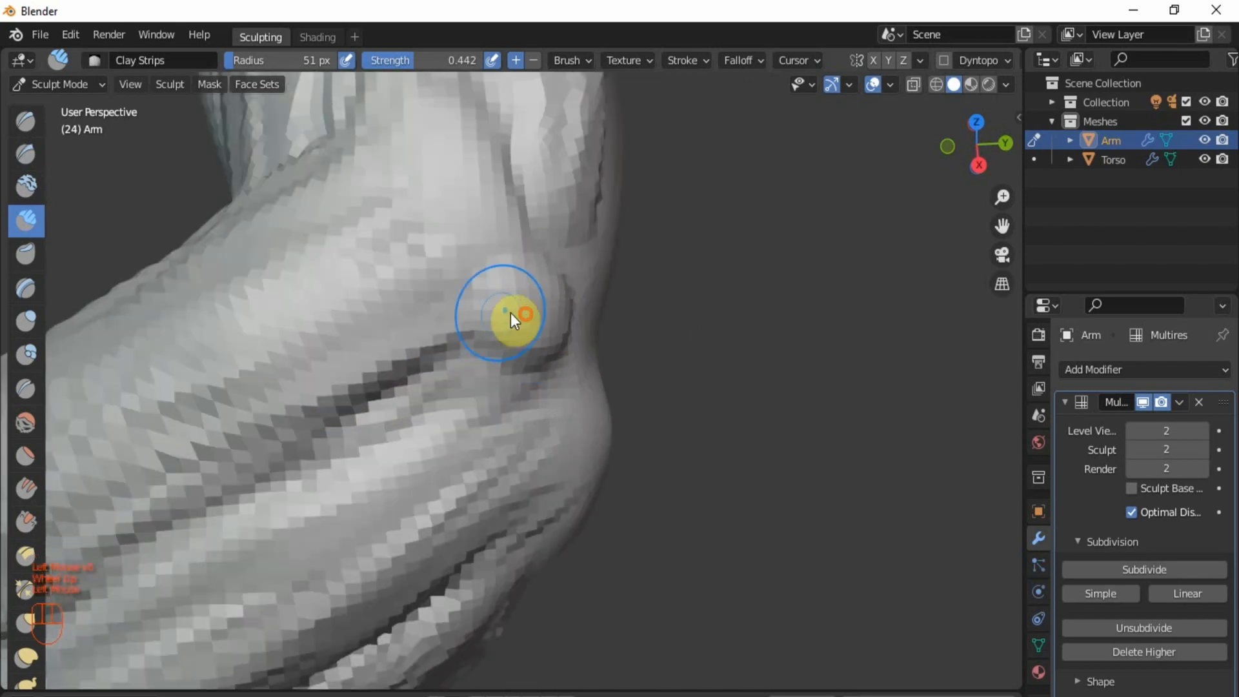
Step: Add a short clay strip beside the bony point at the back of the elbow
middle_drag(514, 318, 563, 369)
scroll(386, 320, down, 3)
scroll(361, 277, up, 2)
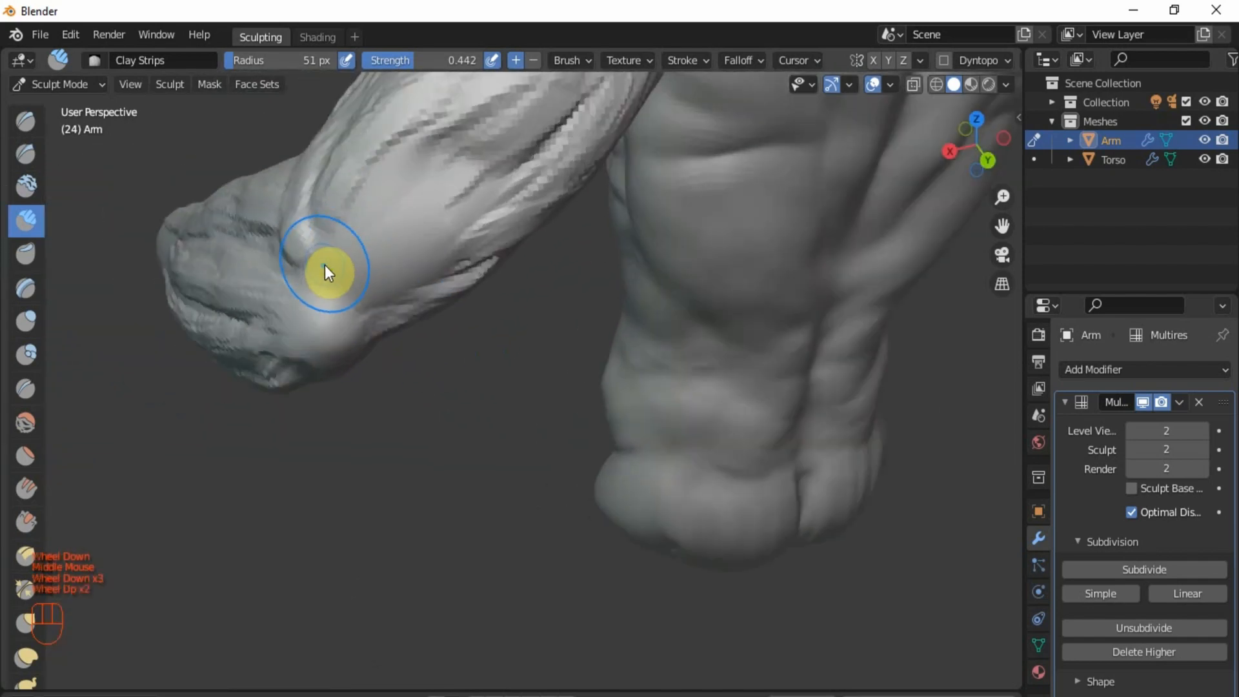
mouse_move(324, 264)
middle_down()
mouse_move(390, 203)
mouse_move(381, 187)
middle_up()
scroll(372, 166, up, 2)
drag(368, 165, 340, 153)
middle_drag(339, 153, 361, 370)
scroll(362, 369, up, 2)
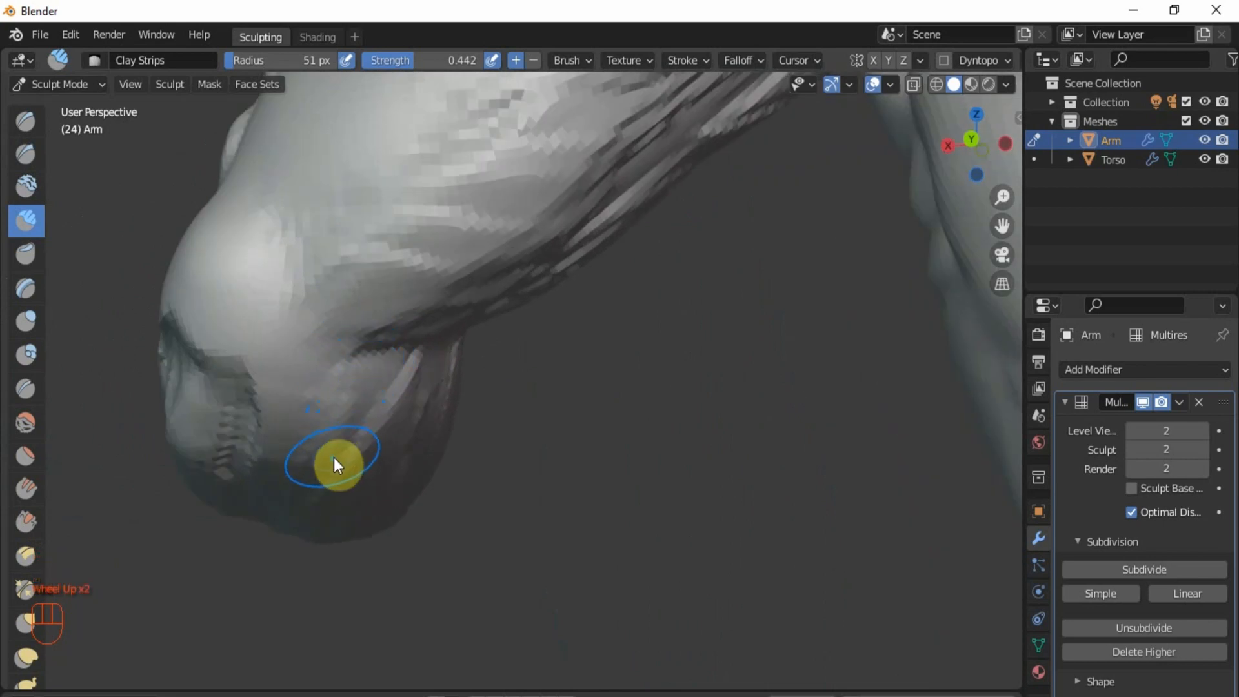
Step: Build up clay on the inner side of the elbow where the forearm muscle meets the upper arm
middle_drag(378, 469, 288, 437)
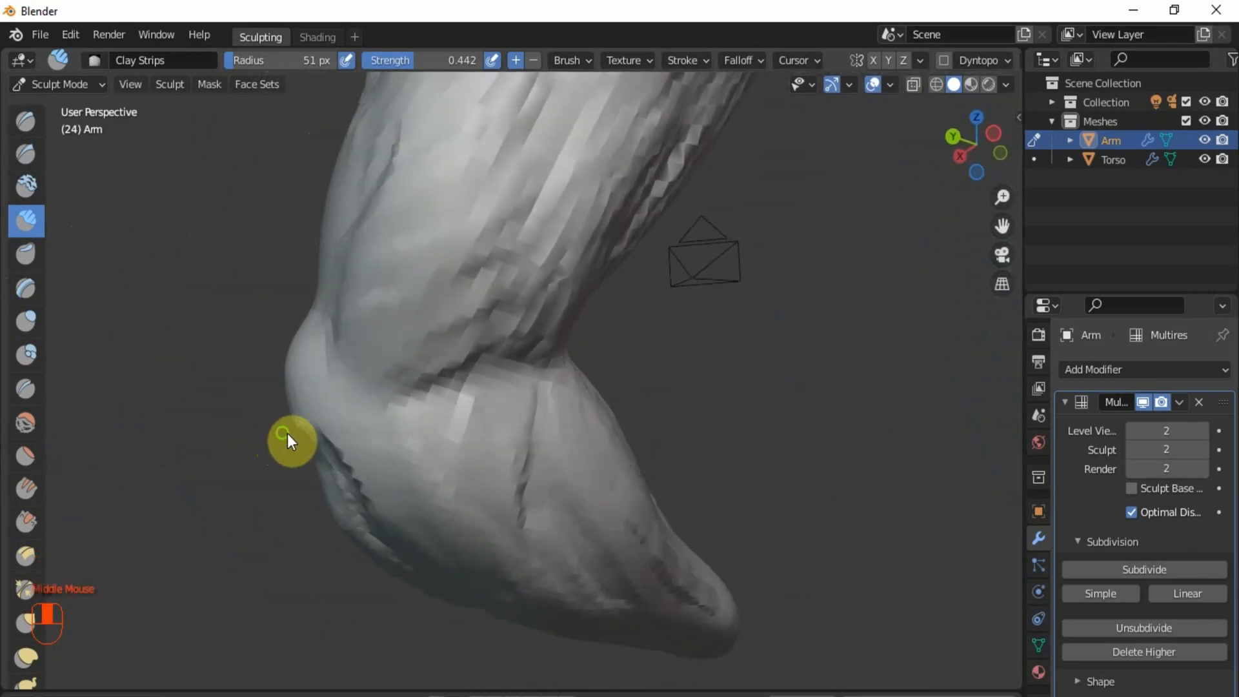
scroll(400, 455, up, 1)
middle_drag(401, 455, 586, 450)
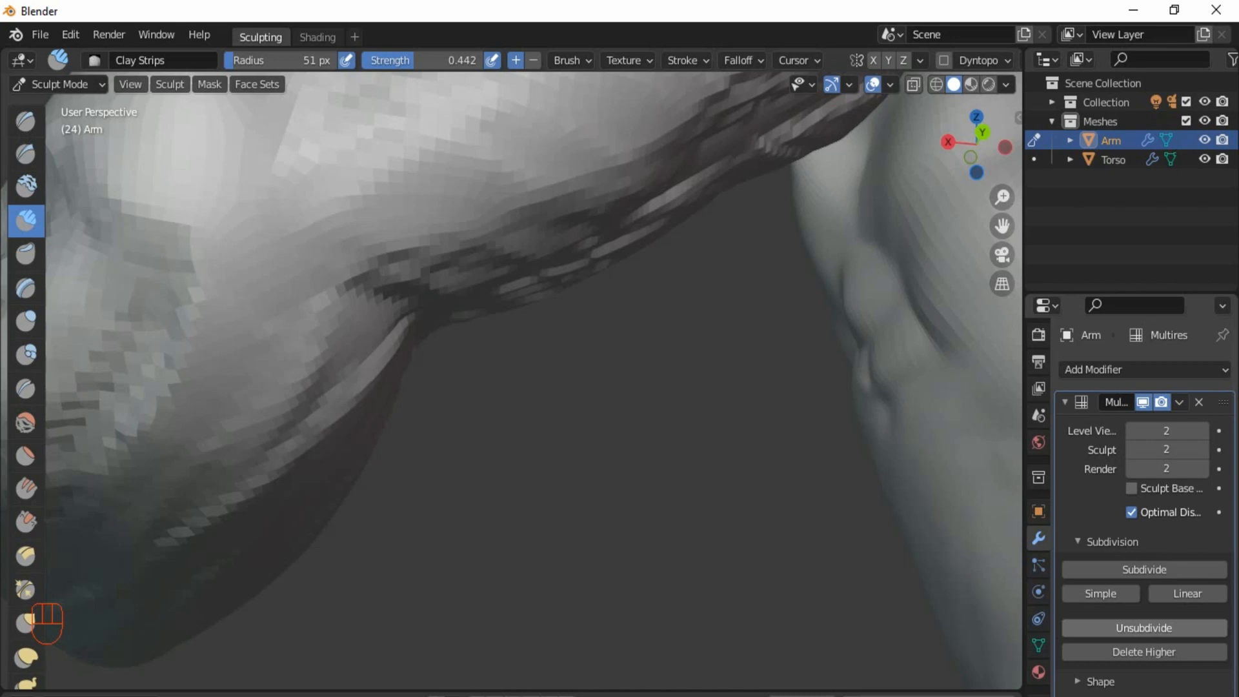
scroll(286, 282, down, 2)
middle_drag(287, 282, 706, 188)
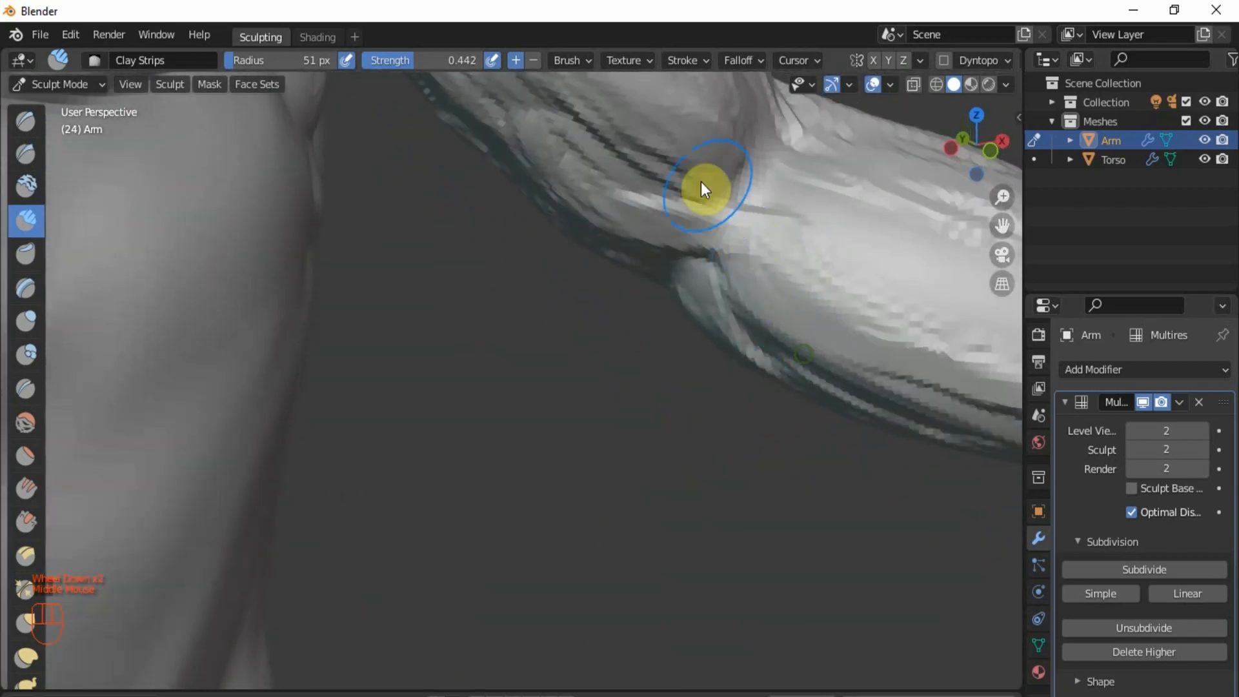
scroll(719, 244, up, 2)
mouse_move(675, 323)
mouse_down()
mouse_move(660, 342)
mouse_move(696, 351)
mouse_up()
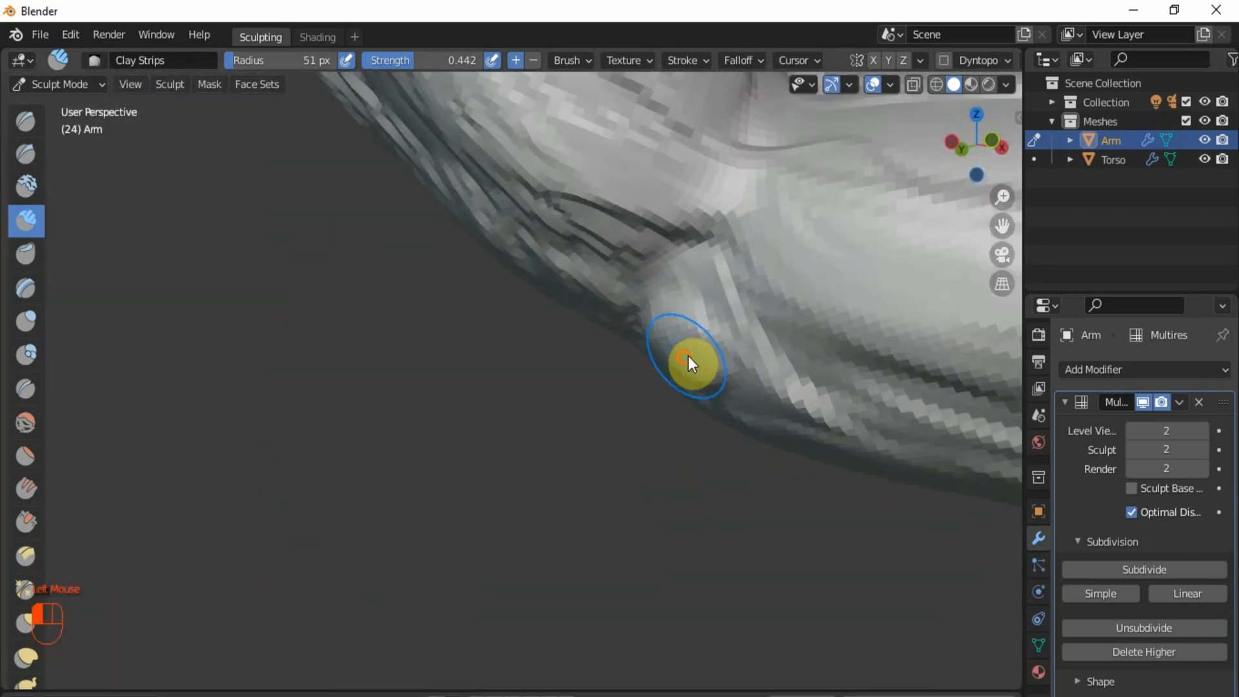
Step: Smooth the outer forearm just below the elbow and carve a groove along the top of the forearm muscle there
scroll(688, 355, down, 2)
mouse_move(834, 302)
middle_down()
mouse_move(778, 388)
mouse_move(603, 354)
mouse_move(595, 323)
mouse_move(488, 299)
mouse_move(586, 301)
middle_up()
scroll(788, 390, down, 3)
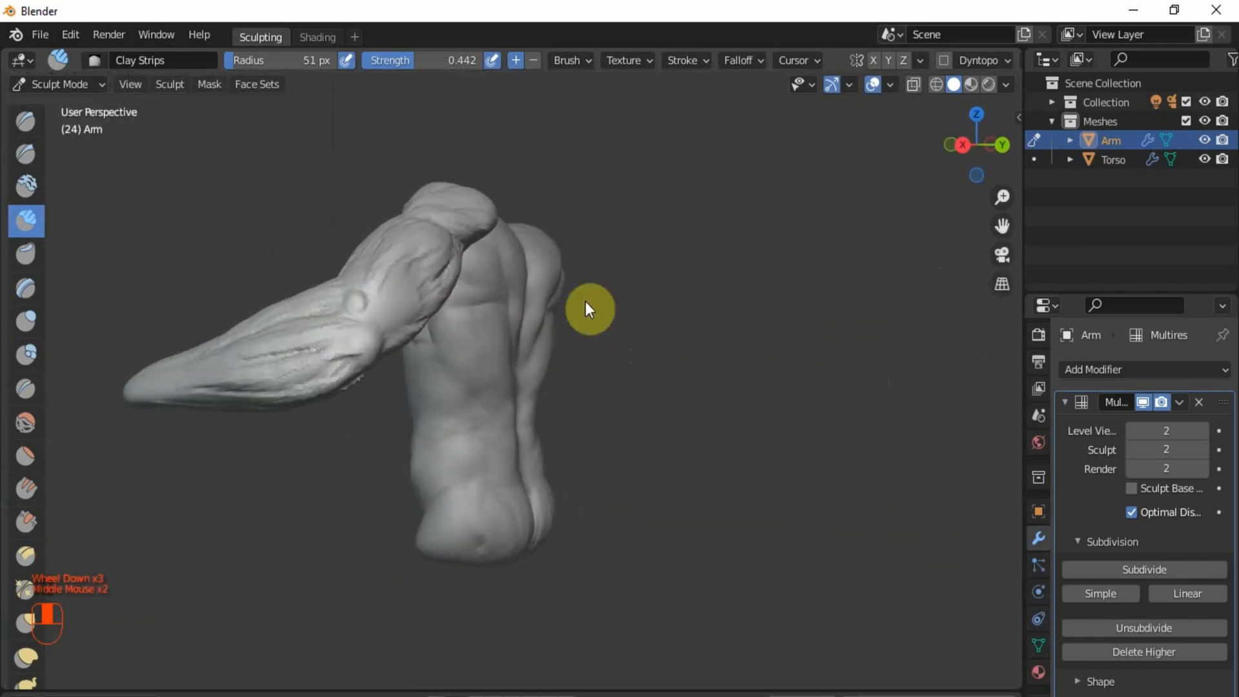
scroll(372, 316, up, 3)
middle_drag(372, 316, 408, 337)
scroll(409, 337, down, 3)
middle_drag(499, 362, 394, 348)
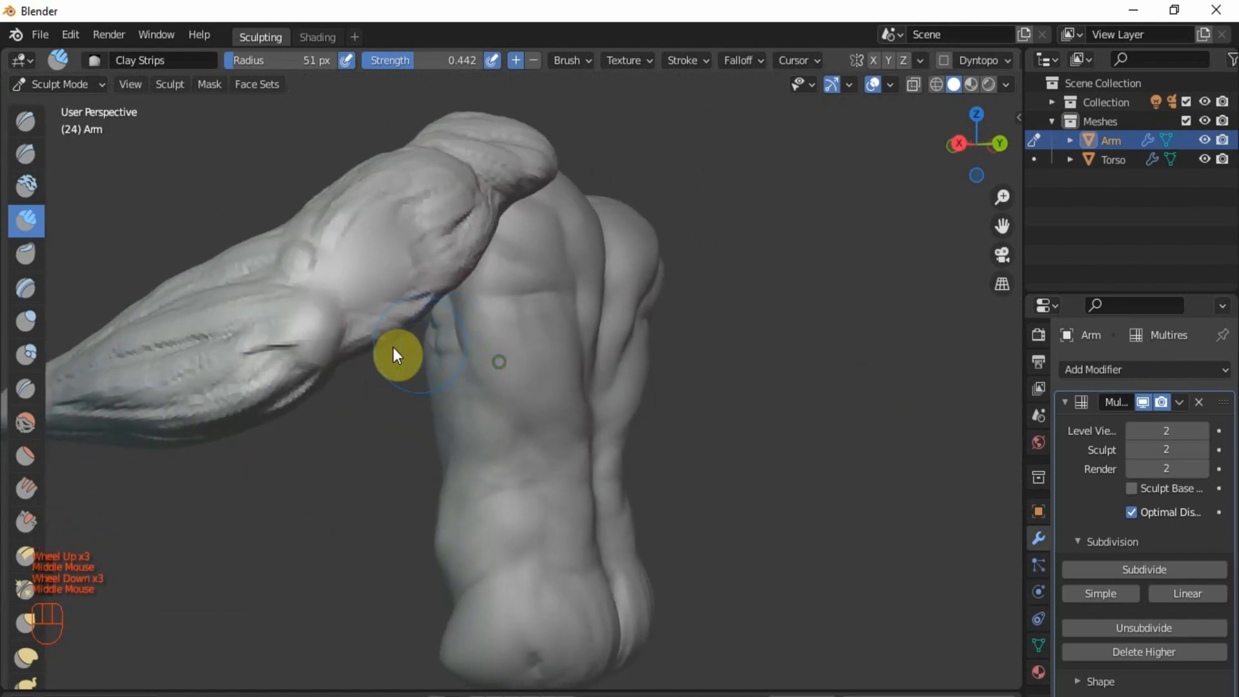
scroll(340, 343, up, 3)
mouse_move(342, 346)
shift+mouse_down()
mouse_move(324, 320)
mouse_move(387, 298)
mouse_move(302, 387)
shift+mouse_up()
ctrl+drag(343, 187, 199, 197)
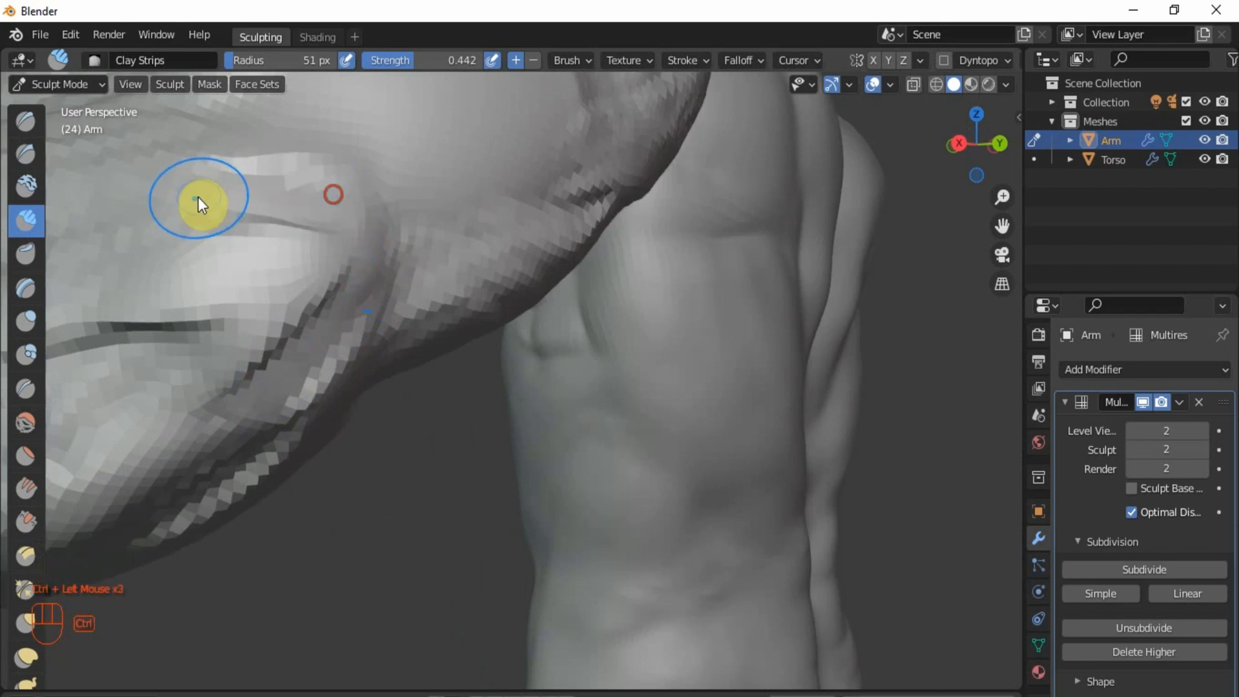
scroll(374, 234, up, 1)
scroll(374, 234, down, 1)
Step: Layer short clay strips over the head of the forearm muscle at the elbow point
drag(357, 213, 322, 234)
drag(370, 212, 310, 232)
drag(351, 214, 297, 235)
drag(342, 214, 281, 240)
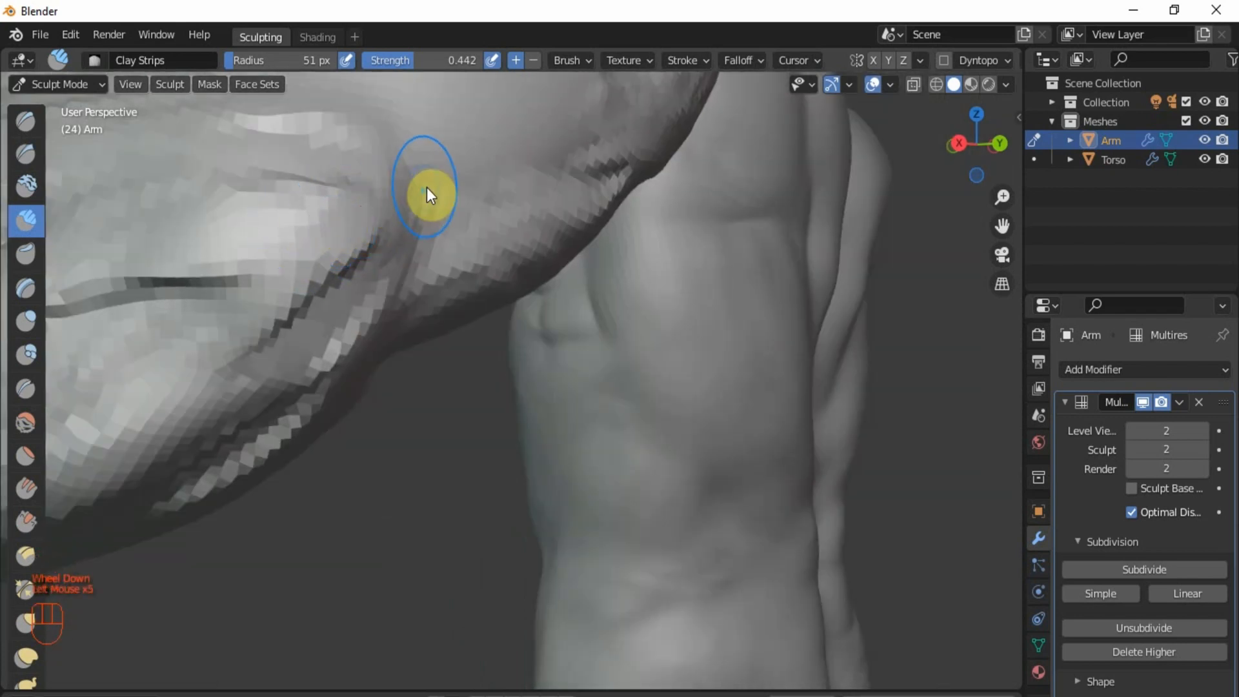
drag(428, 188, 408, 201)
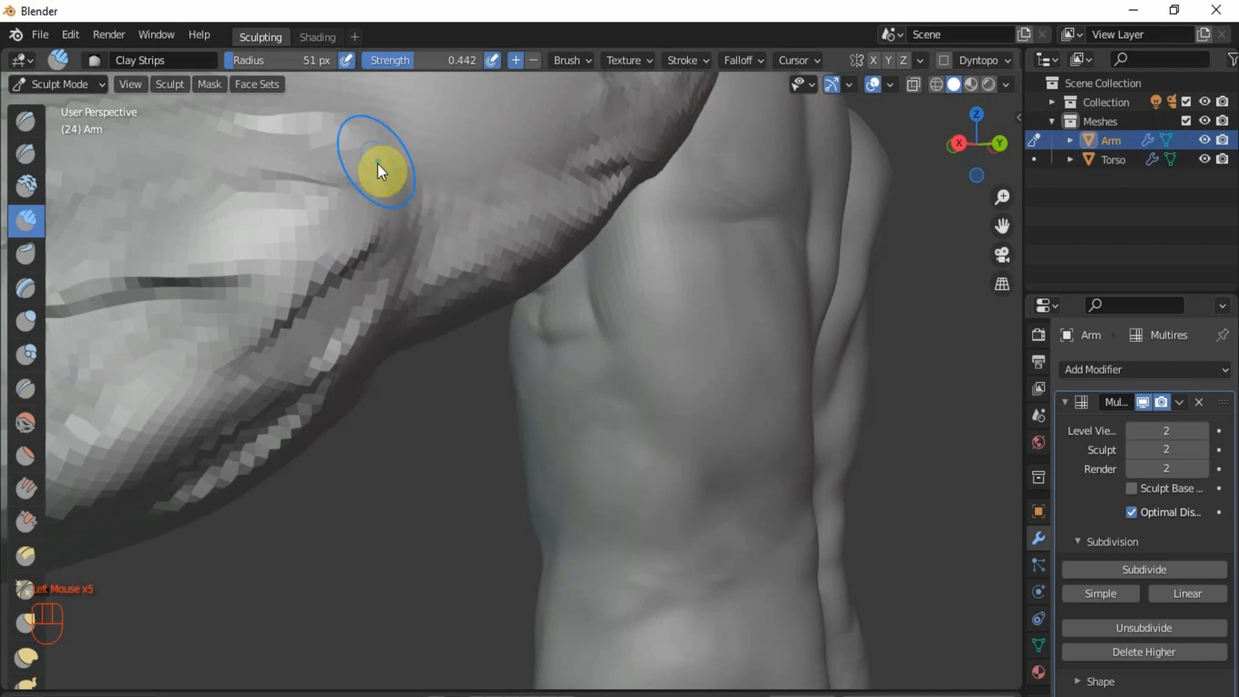
scroll(504, 175, down, 1)
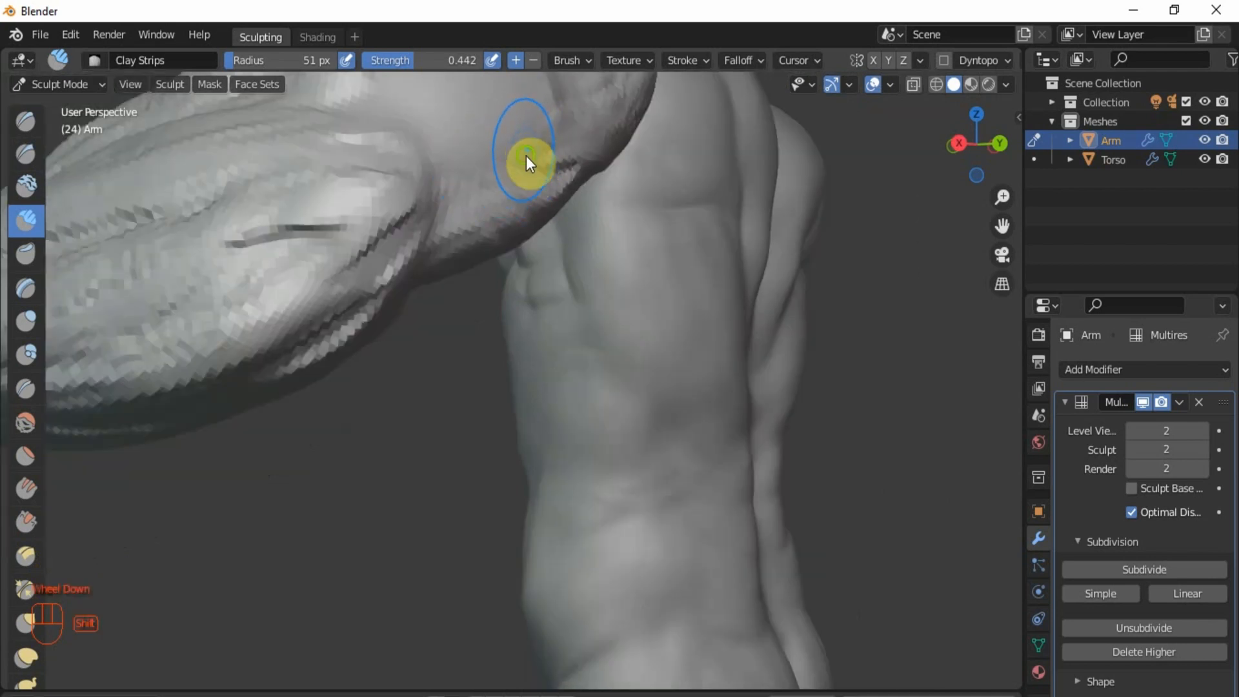
Step: Add long clay strips from the elbow up the back of the upper arm to form the triceps tendon
shift+middle_drag(526, 156, 533, 253)
mouse_move(462, 332)
mouse_down()
mouse_move(553, 284)
mouse_move(516, 317)
mouse_move(572, 258)
mouse_up()
drag(439, 304, 487, 228)
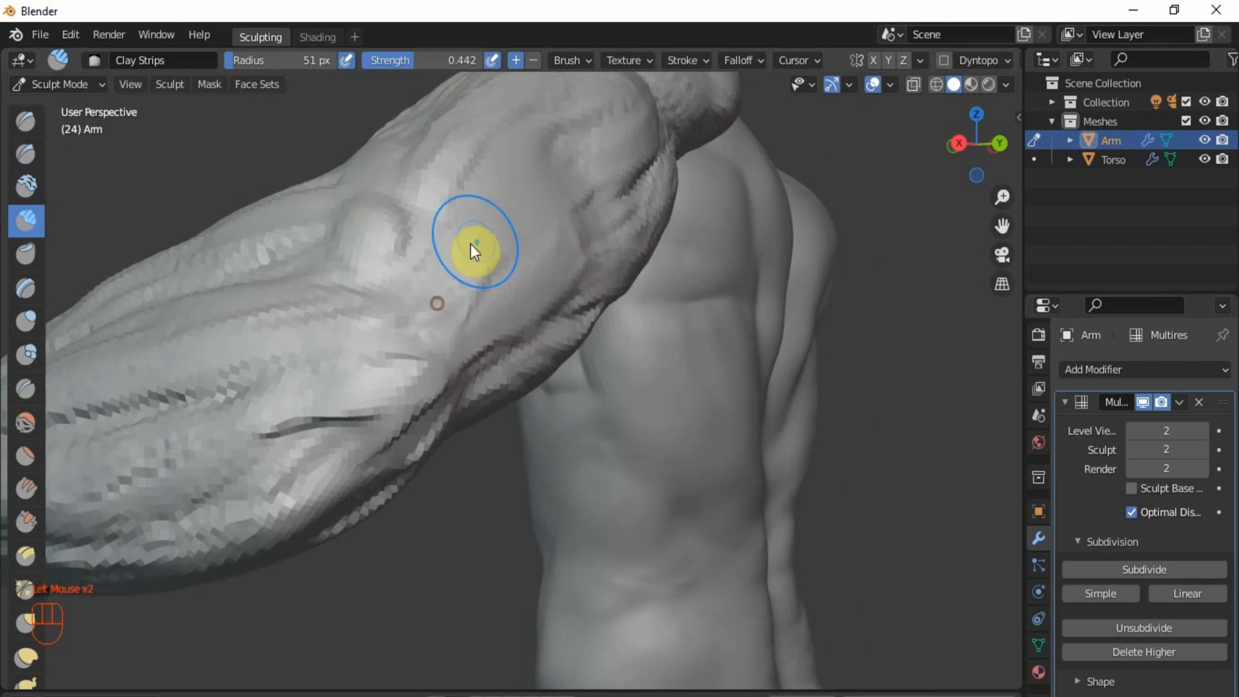
drag(415, 280, 506, 226)
drag(438, 316, 524, 203)
drag(465, 259, 536, 173)
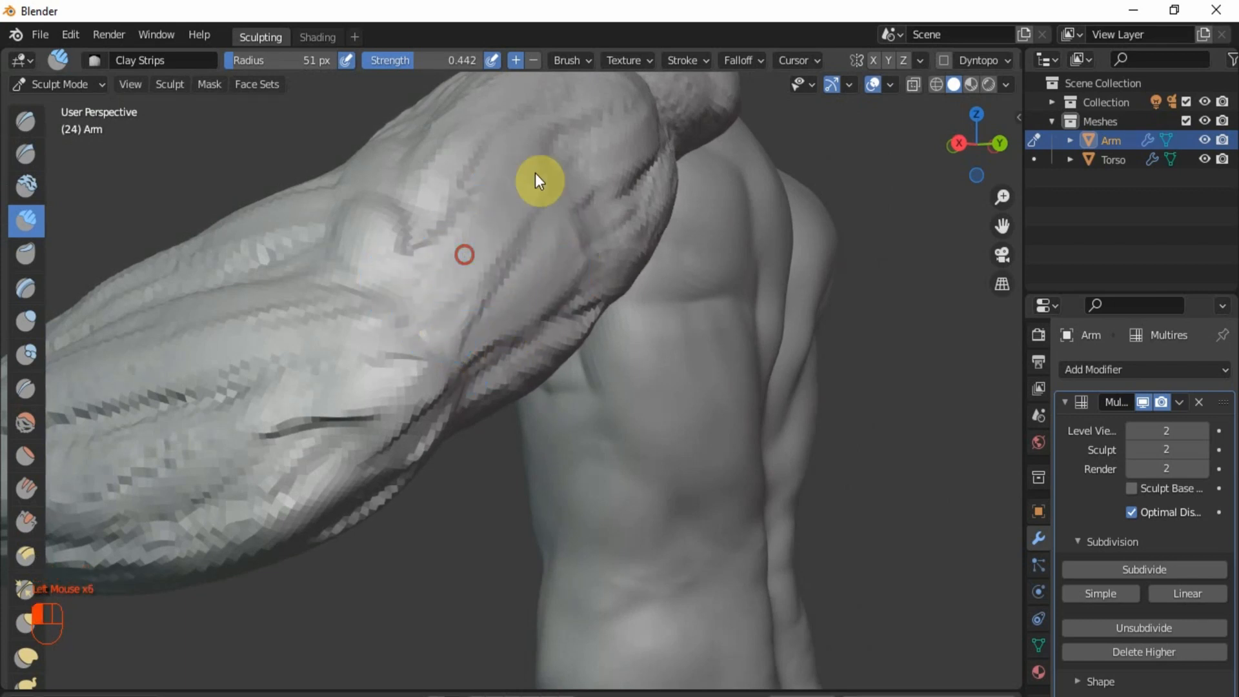
drag(461, 313, 521, 230)
Step: Examine the proportions of the sculpted arm against the torso from the side and the front
scroll(504, 327, down, 2)
middle_drag(504, 327, 626, 439)
scroll(591, 463, down, 2)
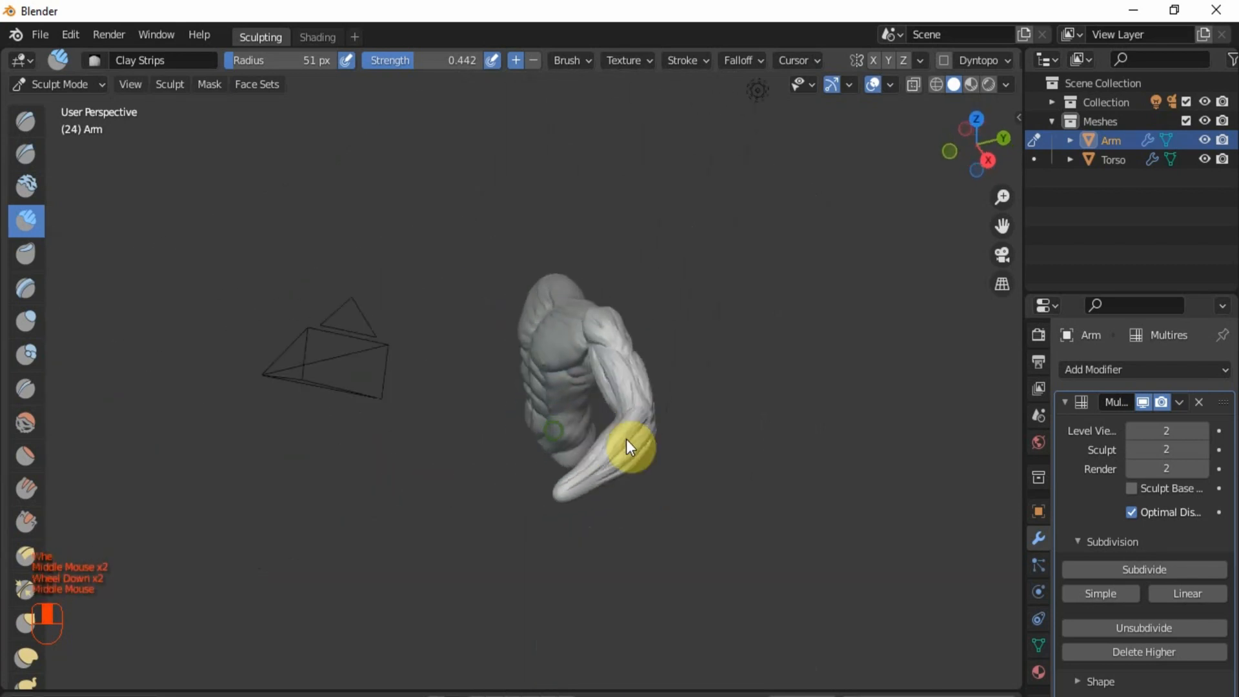
scroll(660, 327, up, 2)
middle_drag(587, 377, 708, 313)
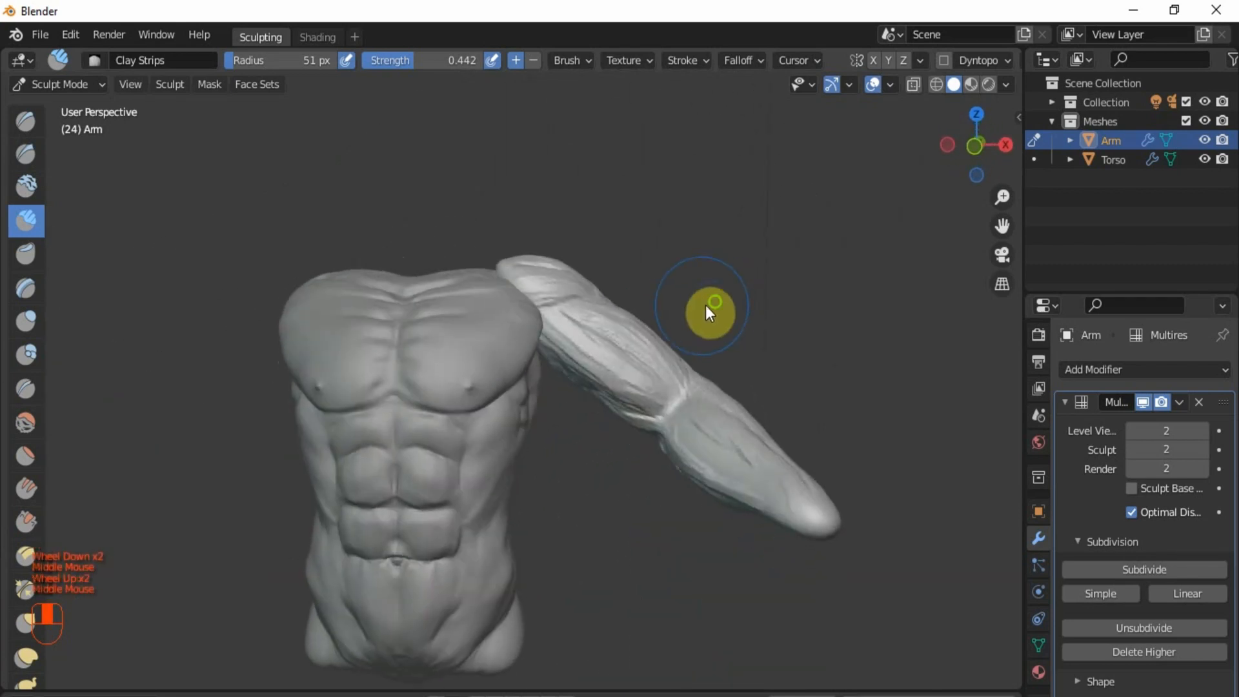
scroll(692, 454, up, 2)
scroll(677, 419, down, 2)
scroll(676, 420, up, 2)
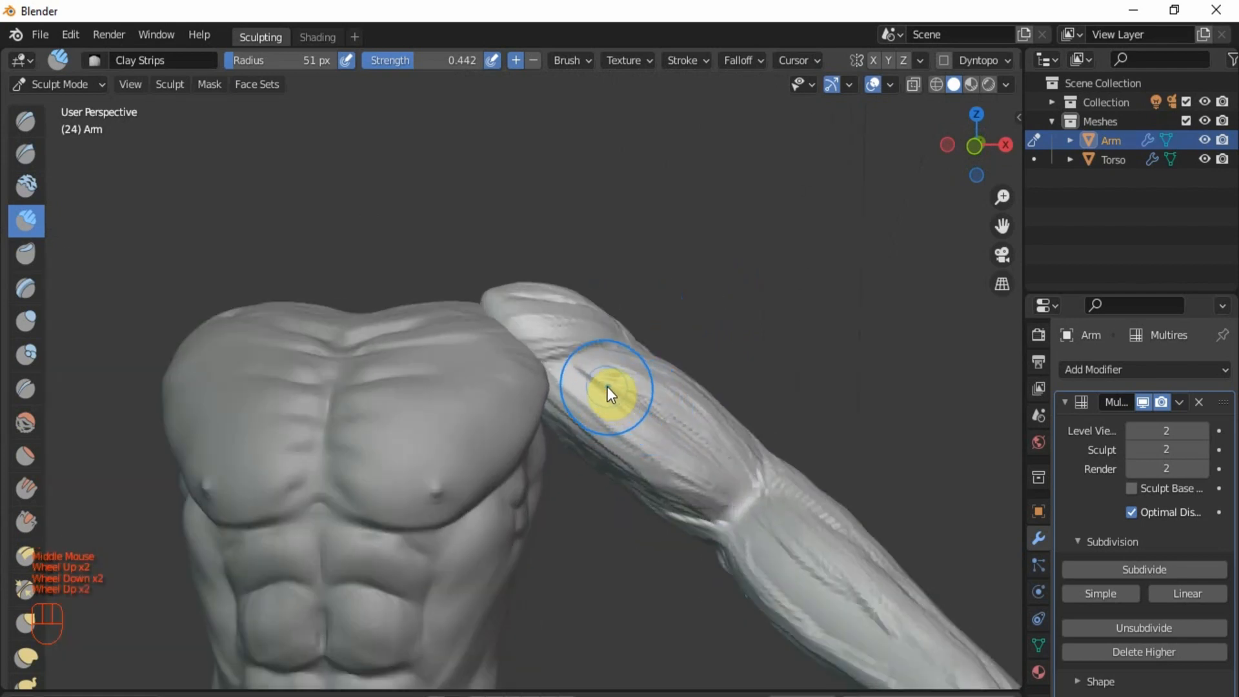
Step: Enlarge the brush radius to 92 px for working over the front of the upper arm
scroll(606, 386, up, 1)
key(bracketright)
key(bracketright)
key(bracketright)
key(bracketright)
key(bracketright)
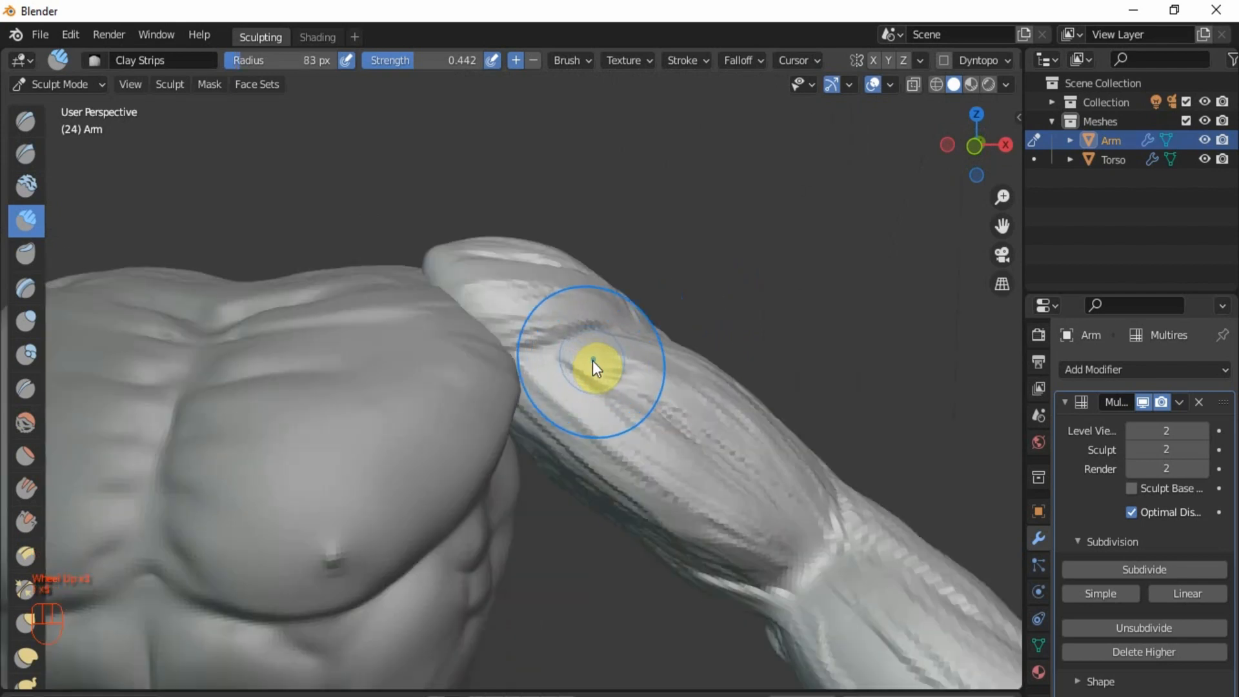
scroll(610, 373, up, 1)
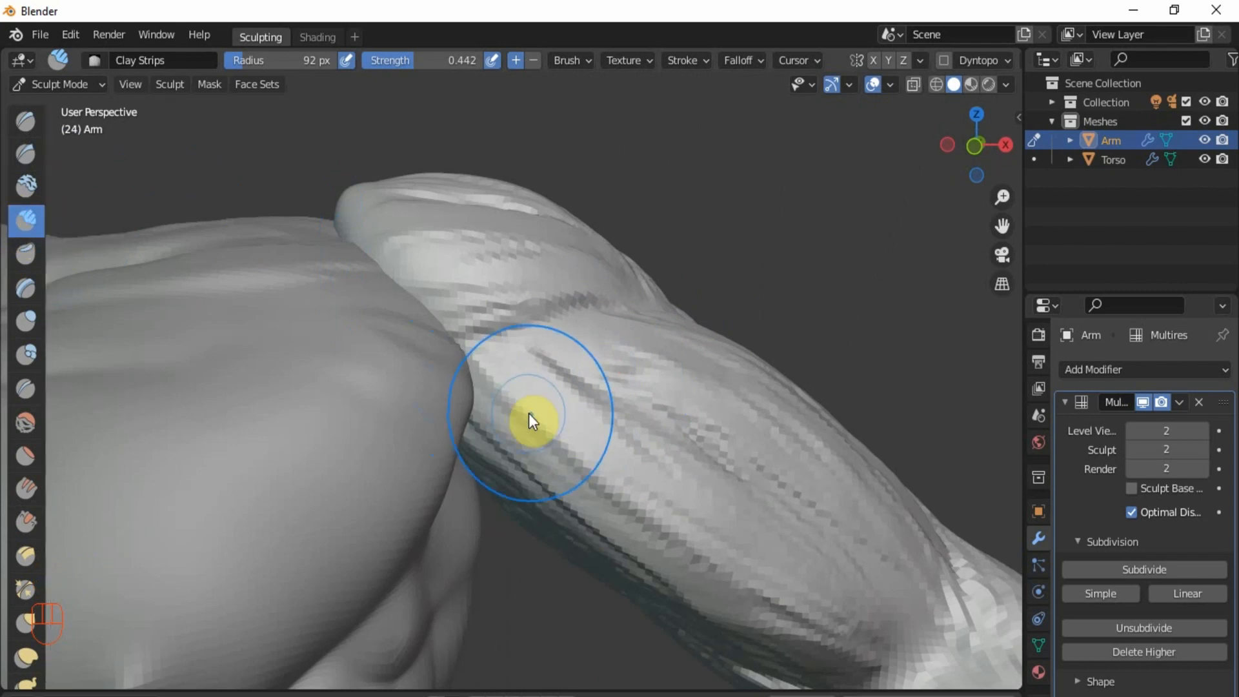
shift+middle_drag(640, 408, 526, 298)
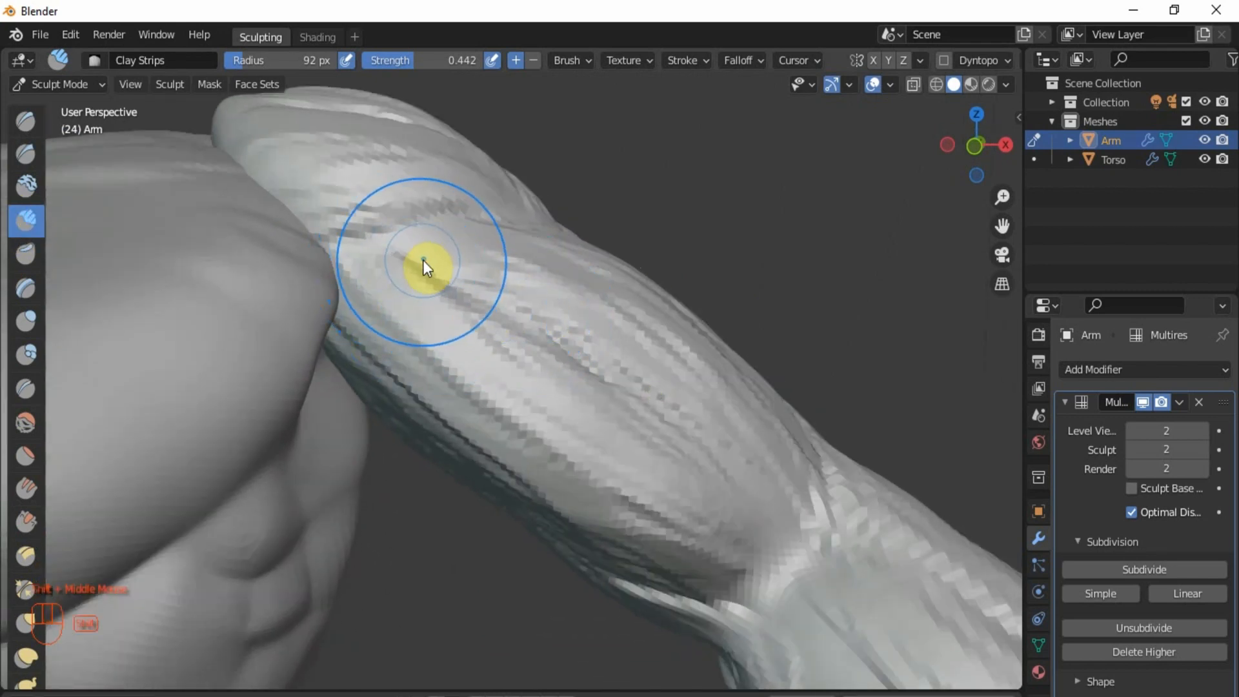
Step: Smooth the clay strips along the biceps and front of the upper arm from the deltoid to the elbow
shift+drag(423, 261, 584, 360)
shift+drag(507, 246, 819, 413)
shift+drag(379, 327, 749, 619)
mouse_move(371, 406)
shift+mouse_down()
mouse_move(469, 483)
mouse_move(743, 635)
shift+mouse_up()
Step: Smooth the elbow crease and the front of the forearm below it
shift+scroll(765, 655, down, 1)
scroll(766, 654, down, 1)
mouse_move(765, 655)
shift+middle_down()
mouse_move(683, 500)
mouse_move(546, 409)
shift+middle_up()
mouse_move(546, 409)
shift+mouse_down()
mouse_move(753, 520)
mouse_move(627, 402)
shift+mouse_up()
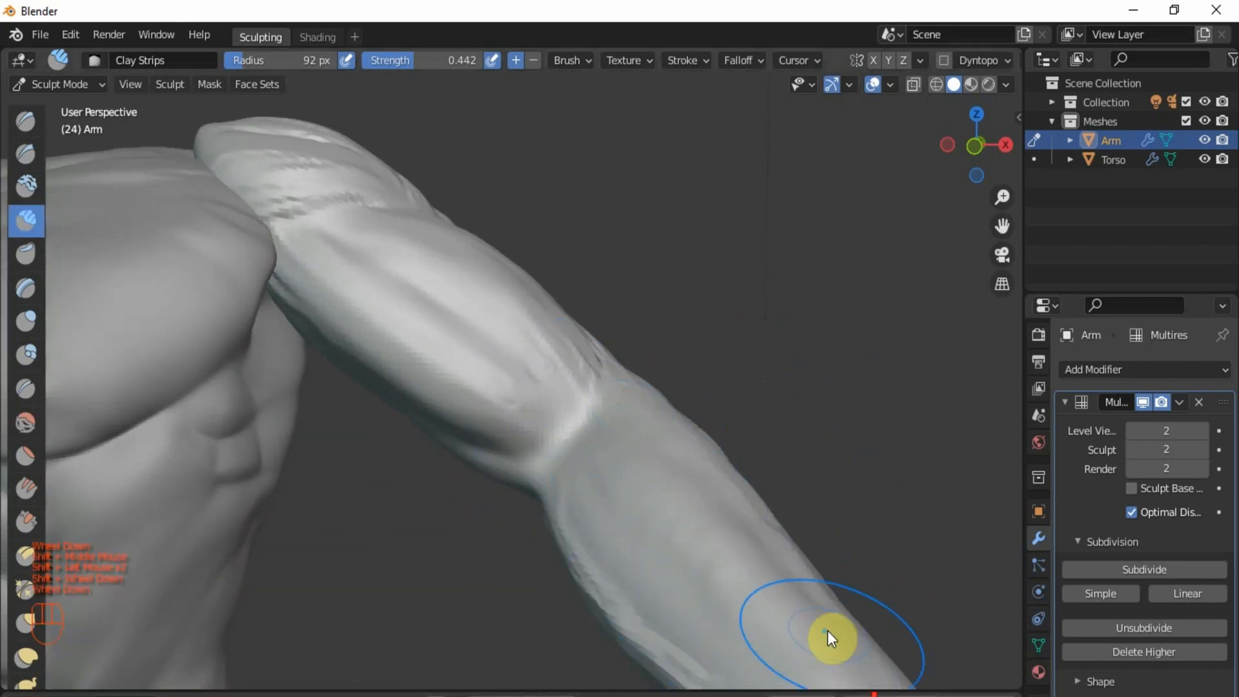
Step: Smooth the outer side and underside of the forearm between the elbow and the wrist
mouse_move(830, 636)
middle_down()
mouse_move(703, 471)
mouse_move(429, 476)
mouse_move(592, 395)
middle_up()
mouse_move(578, 380)
shift+mouse_down()
mouse_move(239, 428)
mouse_move(465, 420)
shift+mouse_up()
middle_drag(517, 432, 536, 381)
mouse_move(608, 412)
shift+mouse_down()
mouse_move(355, 476)
mouse_move(595, 484)
shift+mouse_up()
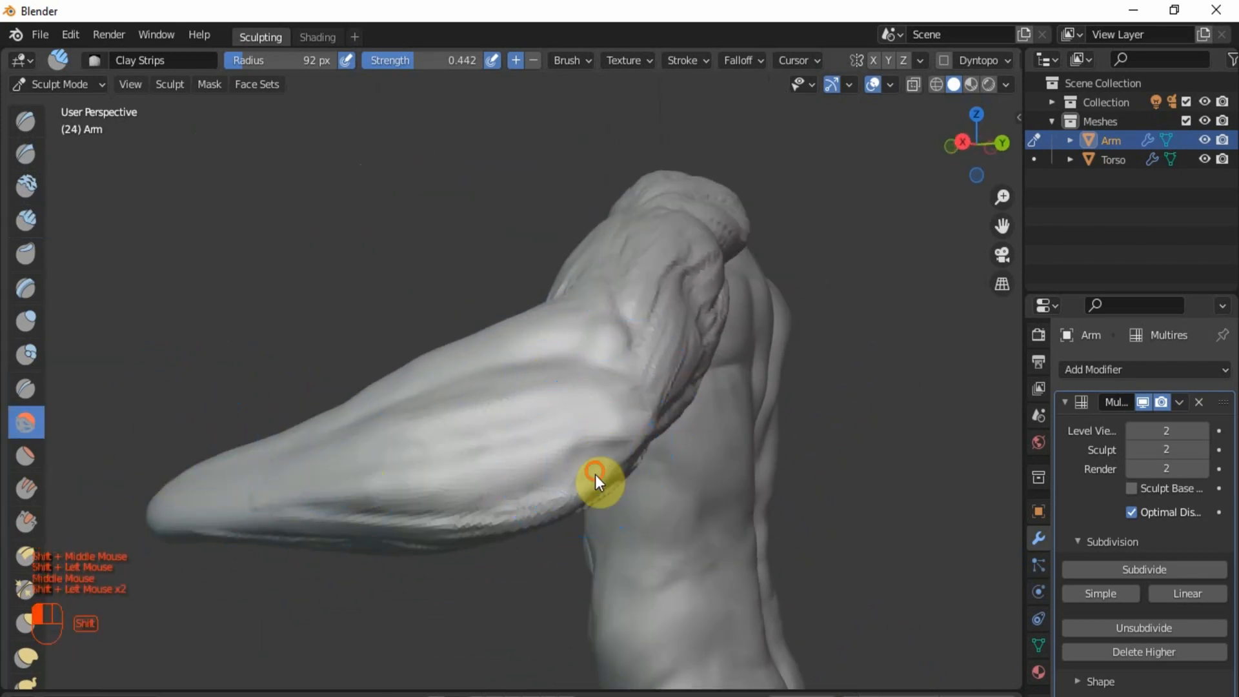
middle_drag(527, 487, 407, 354)
mouse_move(527, 361)
shift+mouse_down()
mouse_move(424, 498)
mouse_move(554, 457)
mouse_move(76, 450)
mouse_move(37, 436)
shift+mouse_up()
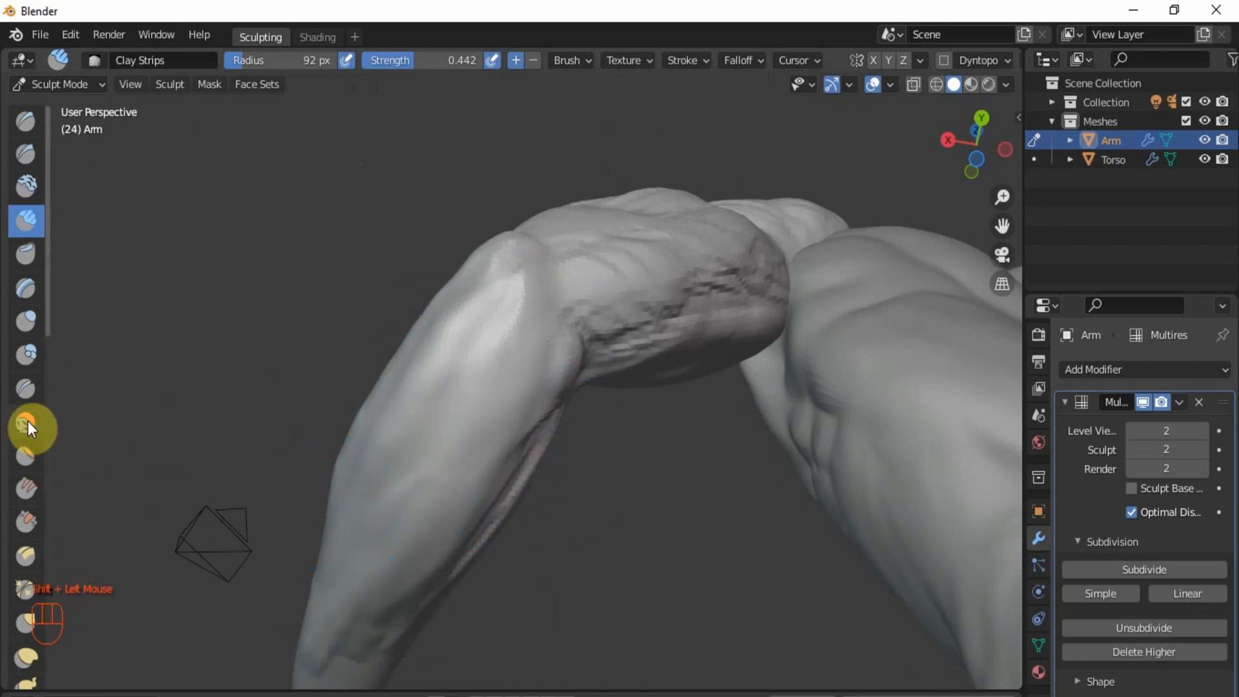
Step: Switch to the Smooth brush, set its strength to 0.303 and smooth the forearm around the elbow
click(28, 425)
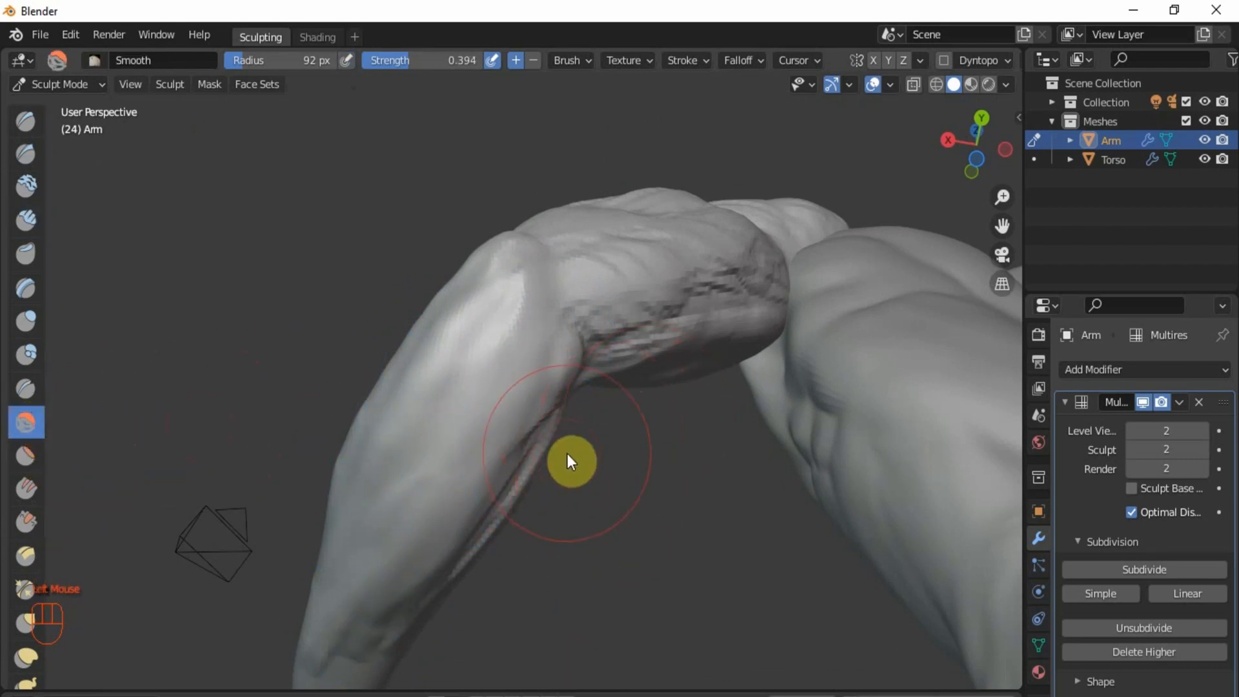
key(shift+f)
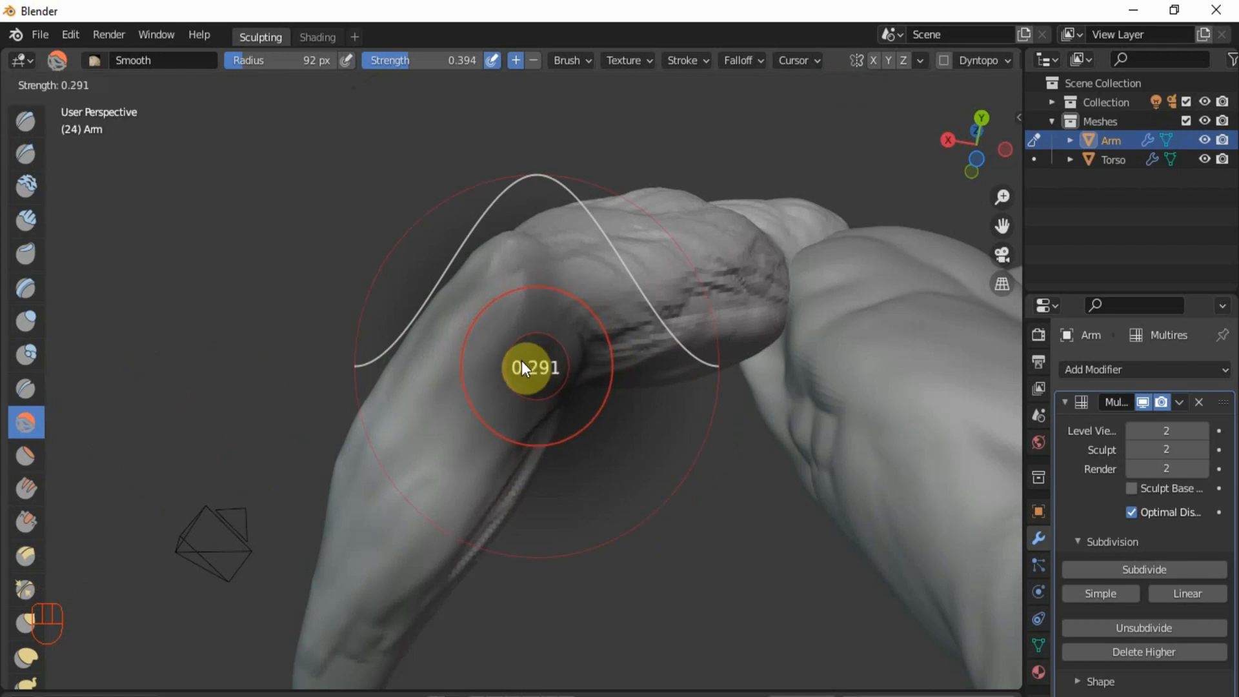
click(524, 362)
middle_drag(506, 378, 455, 496)
mouse_move(454, 496)
shift+mouse_down()
mouse_move(686, 471)
mouse_move(932, 410)
mouse_move(576, 435)
shift+mouse_up()
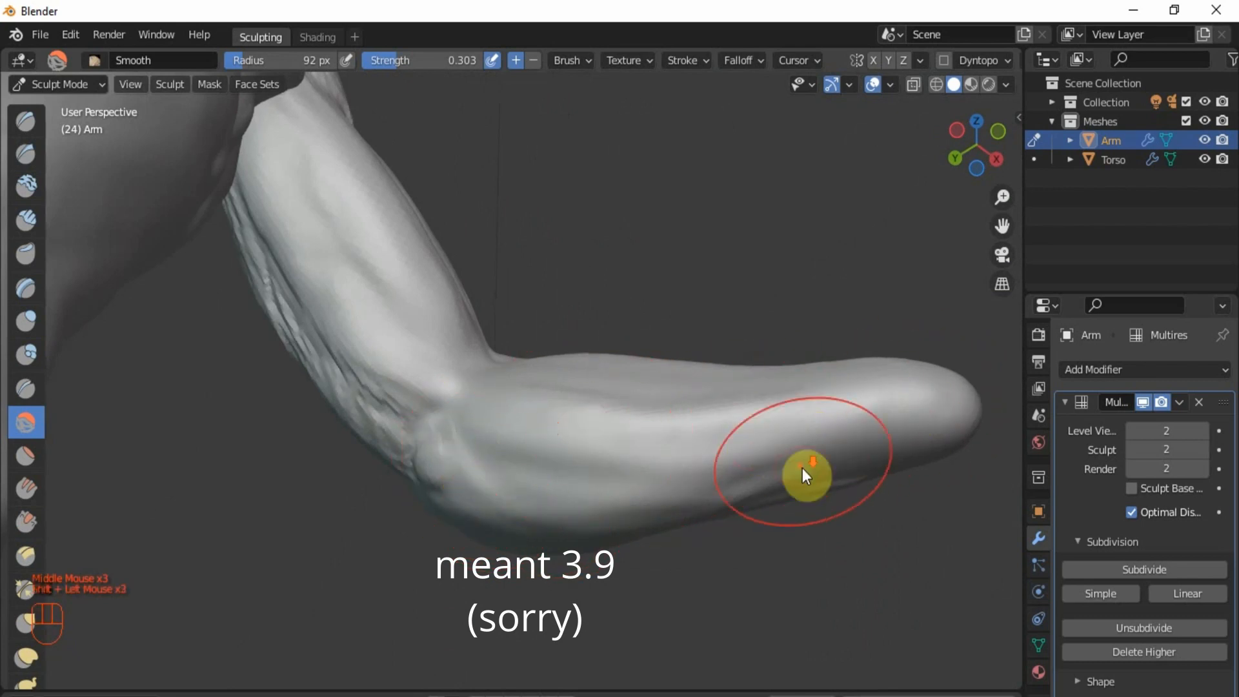
Step: Smooth the triceps on the back of the upper arm from below the deltoid to the elbow
scroll(788, 452, down, 2)
middle_drag(788, 451, 374, 545)
scroll(446, 397, up, 2)
mouse_move(444, 390)
middle_down()
mouse_move(359, 386)
mouse_move(457, 378)
middle_up()
scroll(457, 378, up, 1)
mouse_move(562, 290)
shift+mouse_down()
mouse_move(517, 276)
mouse_move(368, 365)
mouse_move(396, 420)
mouse_move(378, 514)
mouse_move(253, 601)
shift+mouse_up()
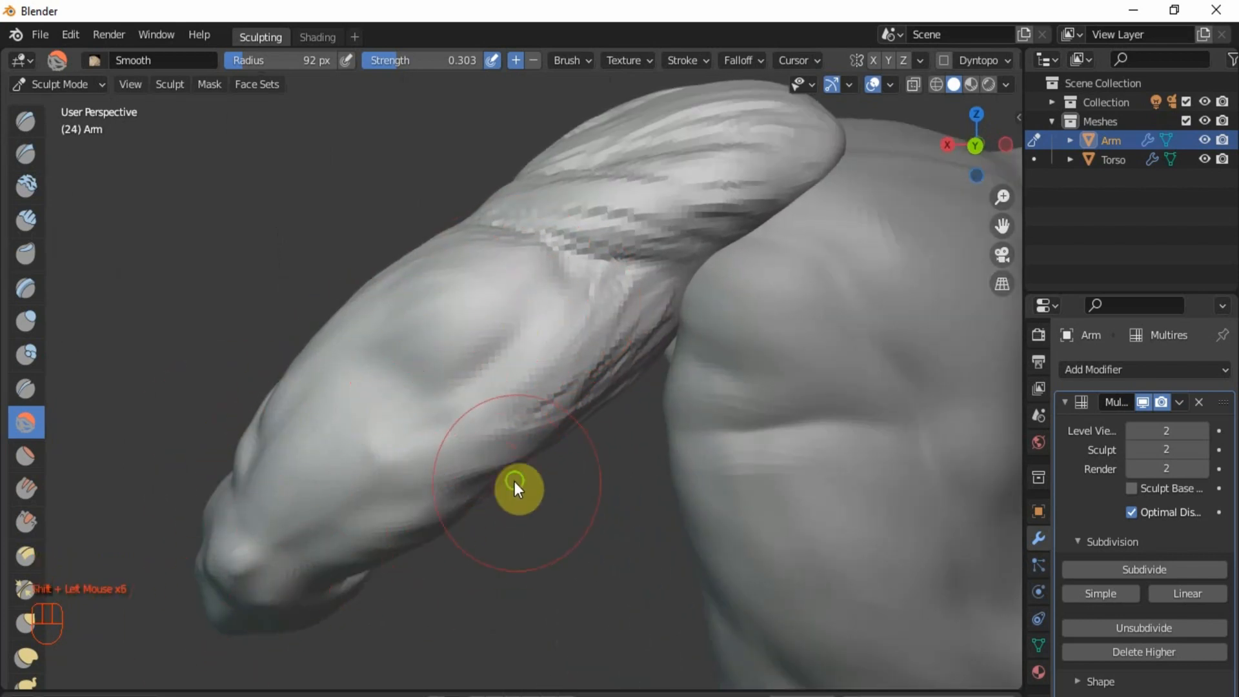
Step: Smooth the rough strips along the underside of the upper arm between the armpit and the elbow
middle_drag(514, 490, 396, 451)
mouse_move(395, 451)
shift+mouse_down()
mouse_move(631, 329)
mouse_move(636, 391)
mouse_move(653, 398)
mouse_move(594, 323)
mouse_move(471, 567)
mouse_move(420, 532)
shift+mouse_up()
middle_drag(417, 525, 560, 478)
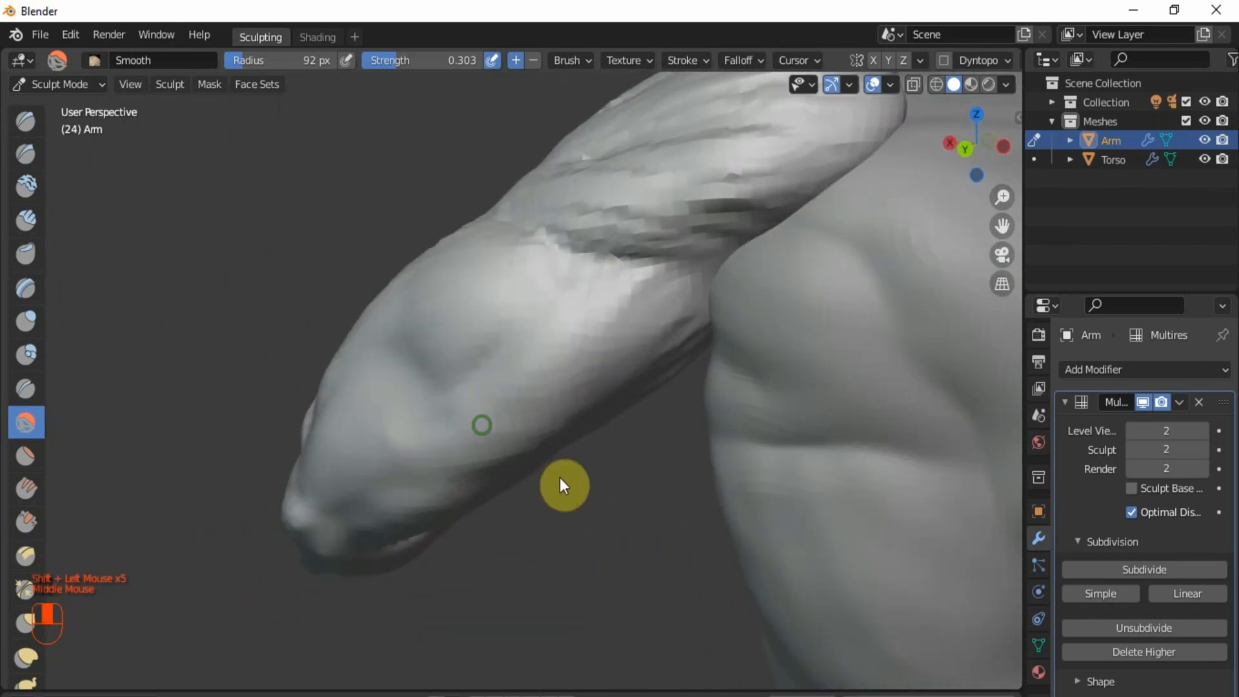
mouse_move(560, 478)
shift+mouse_down()
mouse_move(650, 288)
mouse_move(634, 348)
mouse_move(588, 428)
mouse_move(435, 452)
shift+mouse_up()
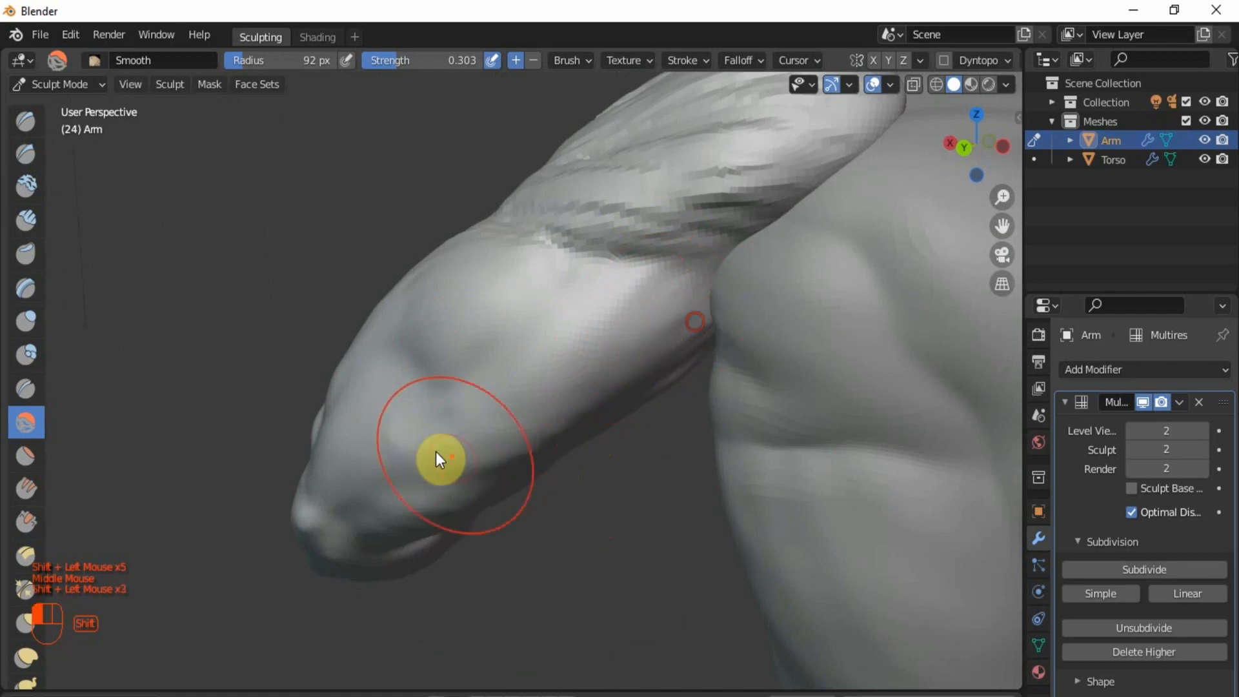
Step: Smooth the clay strips over the deltoid from its back and top round to its front
scroll(426, 426, down, 2)
mouse_move(420, 401)
middle_down()
mouse_move(564, 461)
mouse_move(672, 396)
middle_up()
scroll(584, 298, up, 2)
mouse_move(594, 262)
shift+mouse_down()
mouse_move(532, 364)
mouse_move(535, 354)
shift+mouse_up()
mouse_move(643, 257)
shift+mouse_down()
mouse_move(249, 327)
mouse_move(648, 173)
mouse_move(736, 224)
mouse_move(381, 323)
shift+mouse_up()
middle_drag(571, 196, 565, 263)
shift+drag(599, 236, 321, 351)
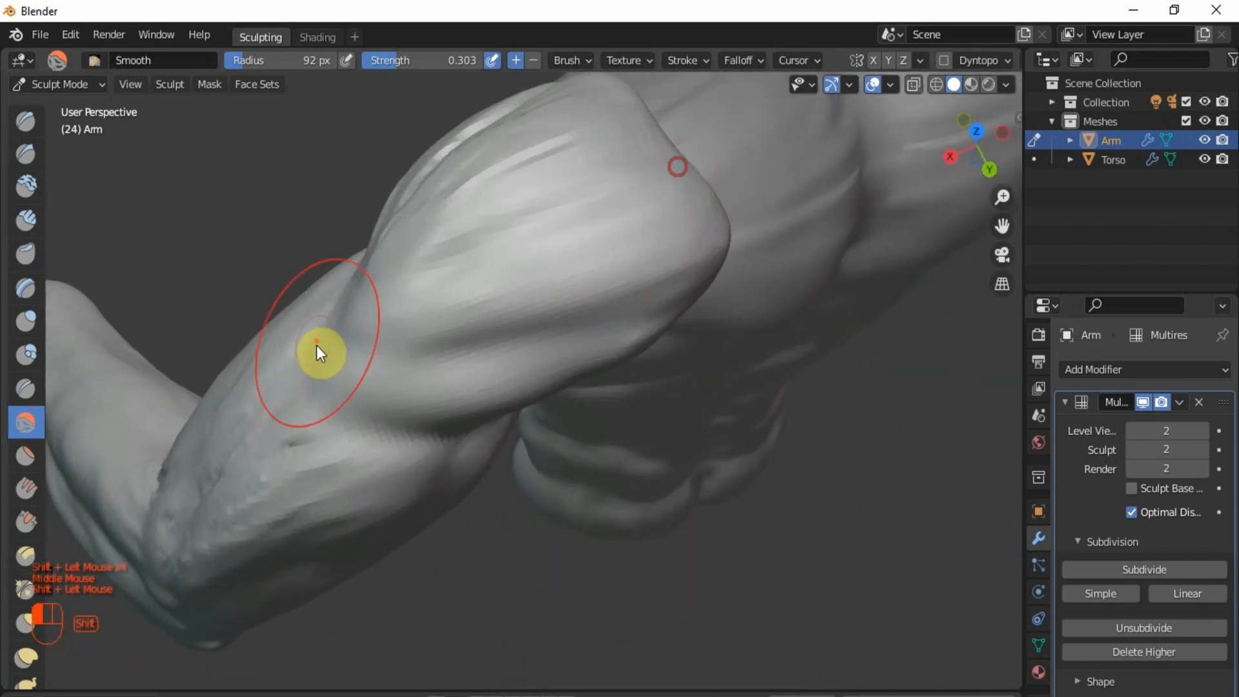
mouse_move(271, 313)
middle_down()
mouse_move(669, 282)
mouse_move(677, 299)
middle_up()
mouse_move(677, 296)
shift+mouse_down()
mouse_move(553, 260)
mouse_move(239, 230)
mouse_move(695, 311)
mouse_move(672, 399)
mouse_move(683, 478)
shift+mouse_up()
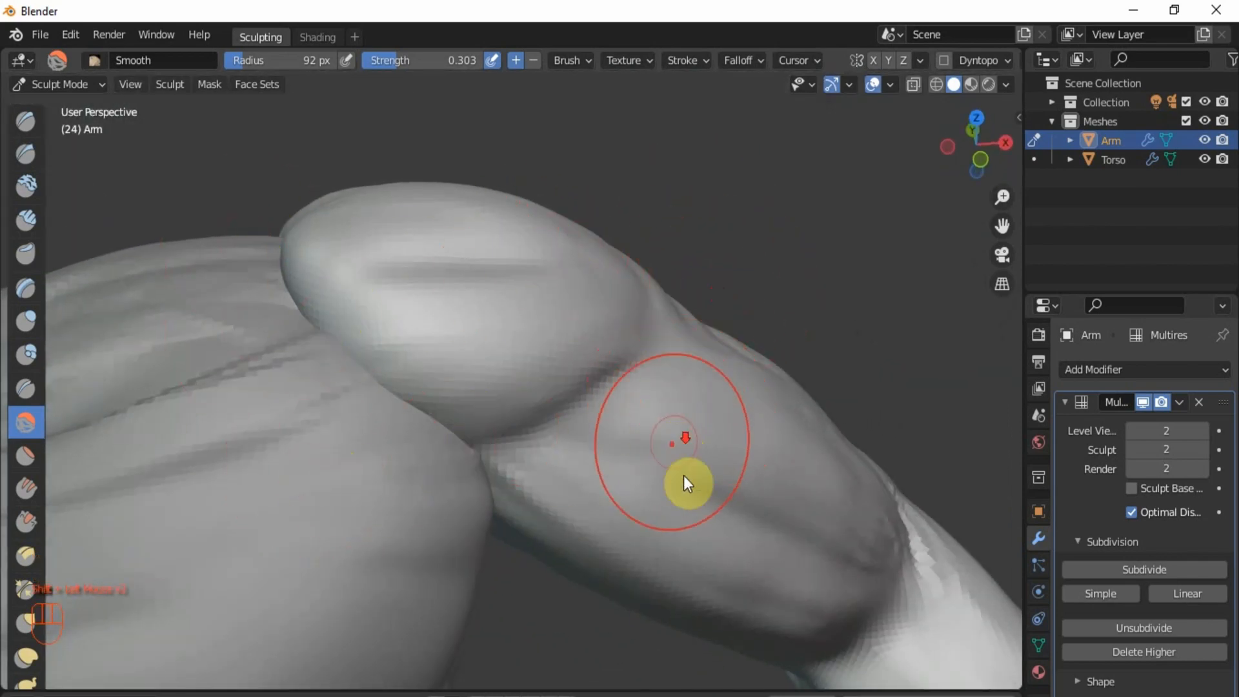
Step: Smooth the outer side of the upper arm from the tip of the deltoid down to the elbow
scroll(694, 474, down, 2)
mouse_move(703, 476)
shift+middle_down()
mouse_move(645, 385)
mouse_move(451, 432)
shift+middle_up()
scroll(549, 440, up, 1)
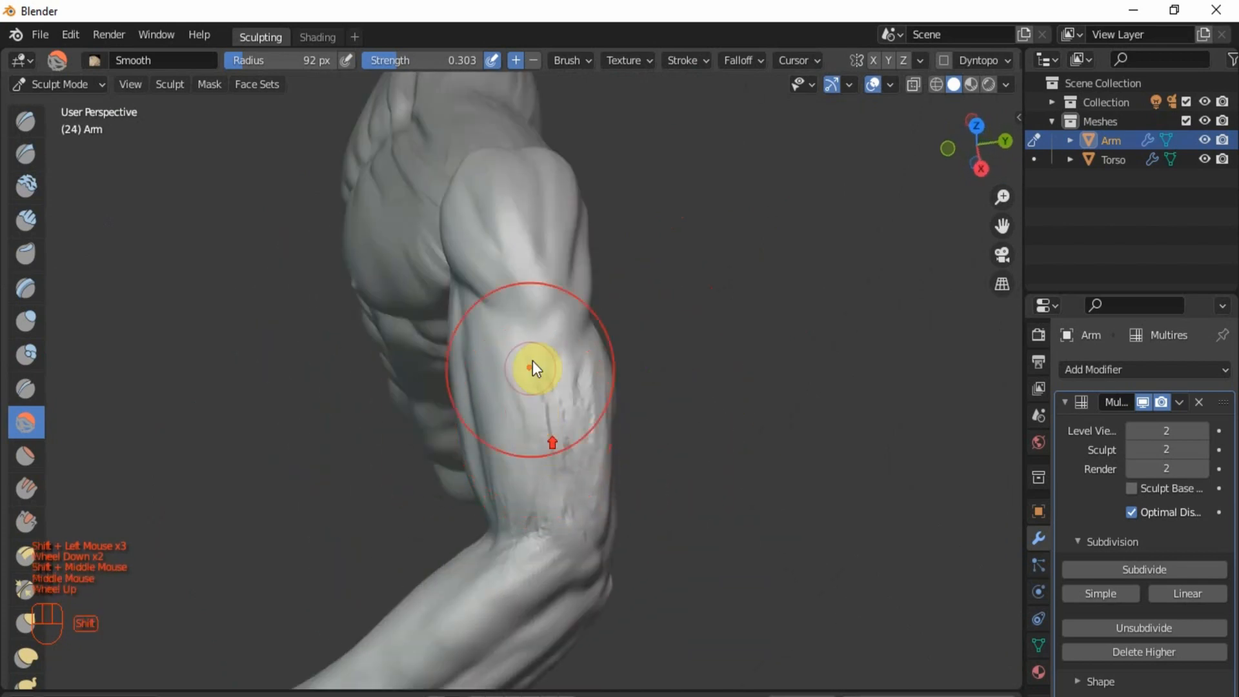
shift+drag(545, 312, 580, 388)
mouse_move(590, 340)
shift+mouse_down()
mouse_move(521, 388)
mouse_move(548, 532)
mouse_move(521, 524)
mouse_move(555, 549)
shift+mouse_up()
Step: Smooth the inner side of the upper arm where it meets the chest at the armpit
scroll(586, 577, down, 4)
mouse_move(586, 577)
middle_down()
mouse_move(540, 459)
mouse_move(559, 436)
mouse_move(677, 453)
mouse_move(742, 493)
mouse_move(796, 392)
middle_up()
scroll(710, 413, up, 2)
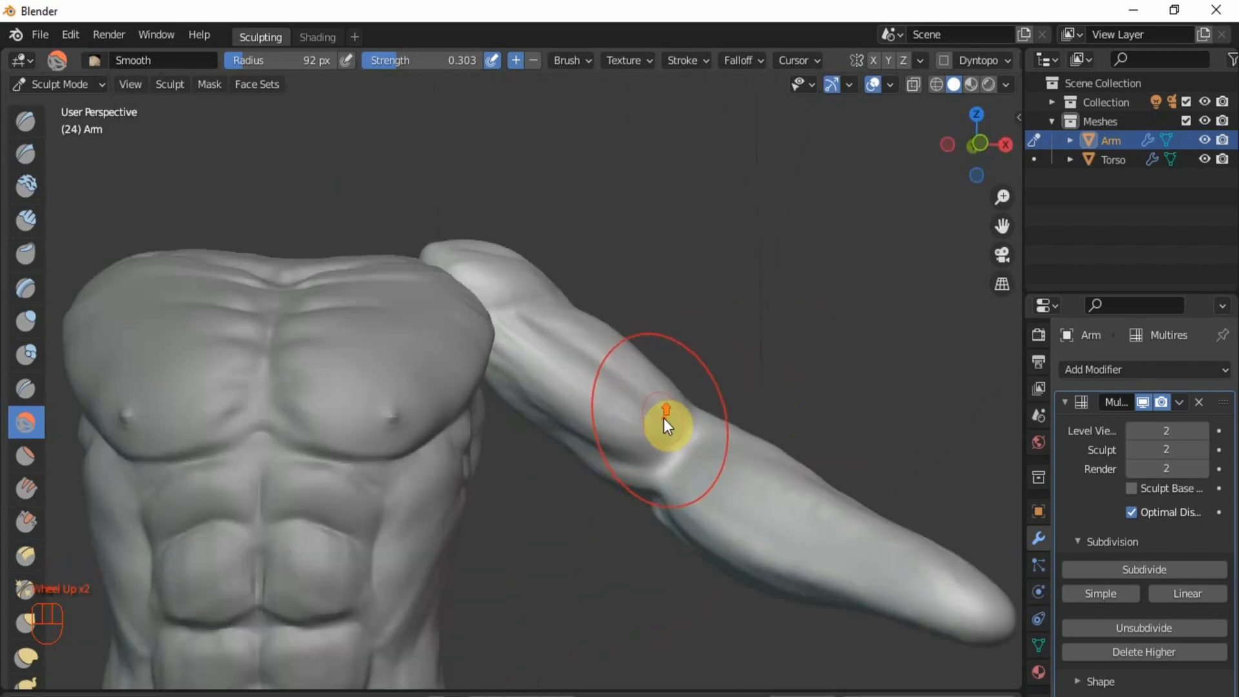
middle_drag(663, 420, 488, 359)
scroll(488, 359, up, 2)
mouse_move(490, 362)
shift+mouse_down()
mouse_move(503, 371)
mouse_move(447, 393)
shift+mouse_up()
shift+scroll(696, 487, down, 3)
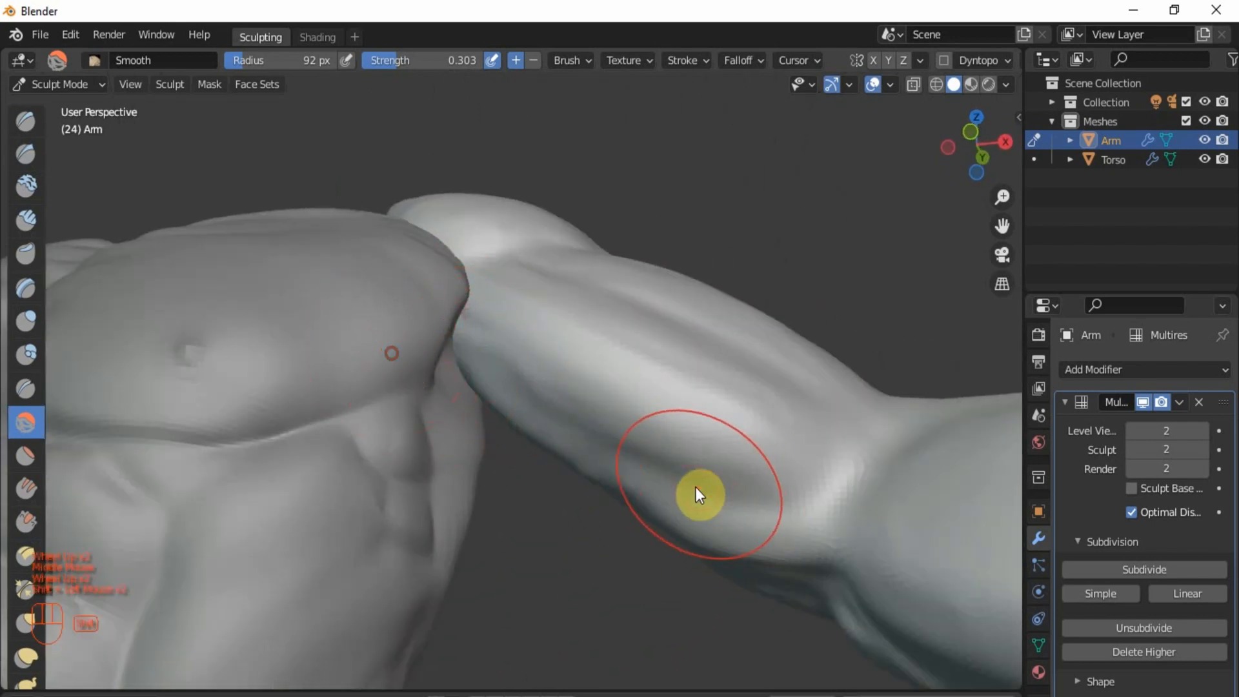
Step: Examine the overall shape of the smoothed arm together with the torso
scroll(696, 486, down, 1)
middle_drag(696, 487, 782, 474)
scroll(782, 475, down, 2)
shift+middle_drag(757, 548, 726, 565)
scroll(742, 497, up, 4)
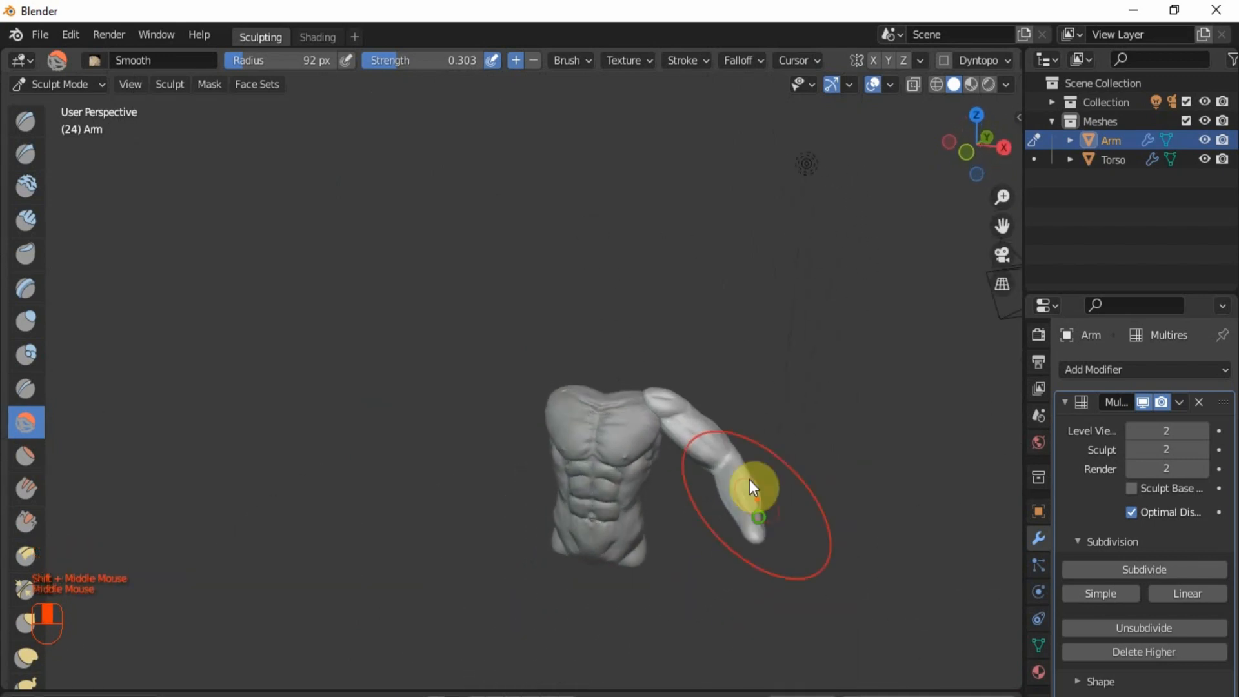
Step: Examine the front of the shoulder, upper arm and inner elbow up close against the chest
middle_drag(709, 512, 741, 443)
scroll(741, 443, up, 2)
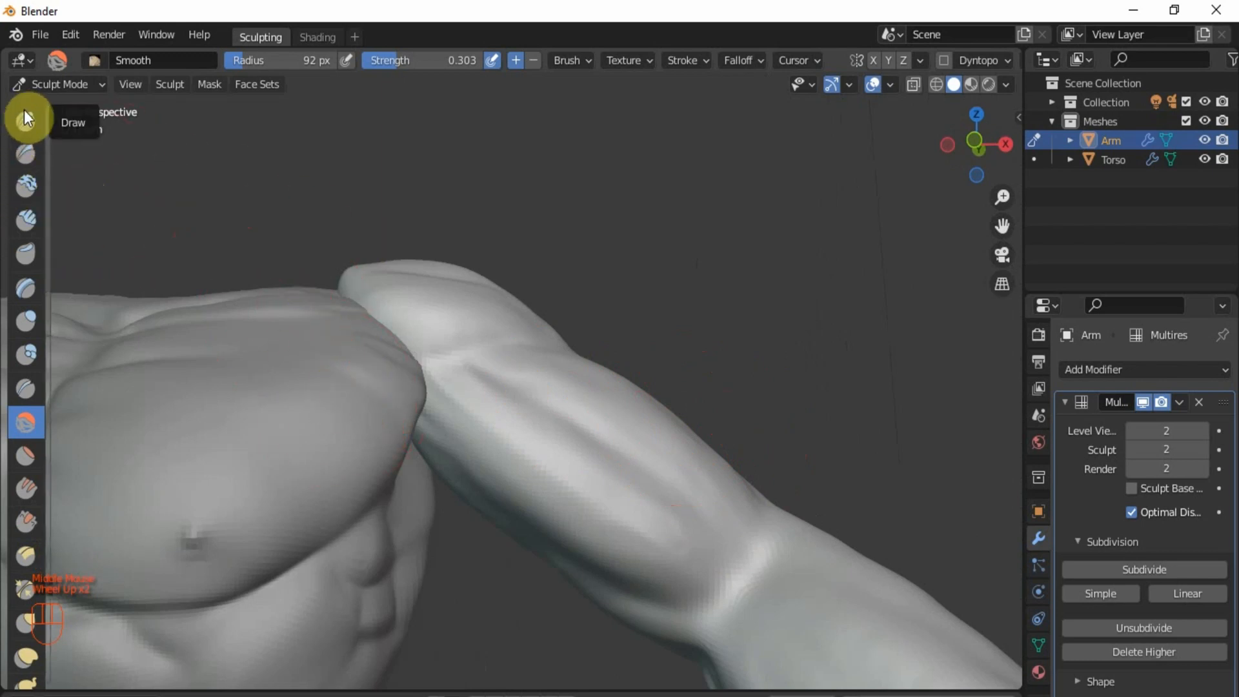
scroll(711, 420, down, 1)
mouse_move(711, 420)
middle_down()
mouse_move(435, 463)
mouse_move(497, 555)
mouse_move(695, 486)
mouse_move(517, 515)
mouse_move(500, 498)
mouse_move(685, 455)
mouse_move(755, 415)
mouse_move(559, 462)
mouse_move(526, 492)
mouse_move(547, 562)
mouse_move(528, 532)
mouse_move(708, 454)
mouse_move(674, 425)
mouse_move(648, 447)
middle_up()
scroll(435, 463, down, 2)
scroll(528, 531, up, 2)
scroll(648, 447, up, 2)
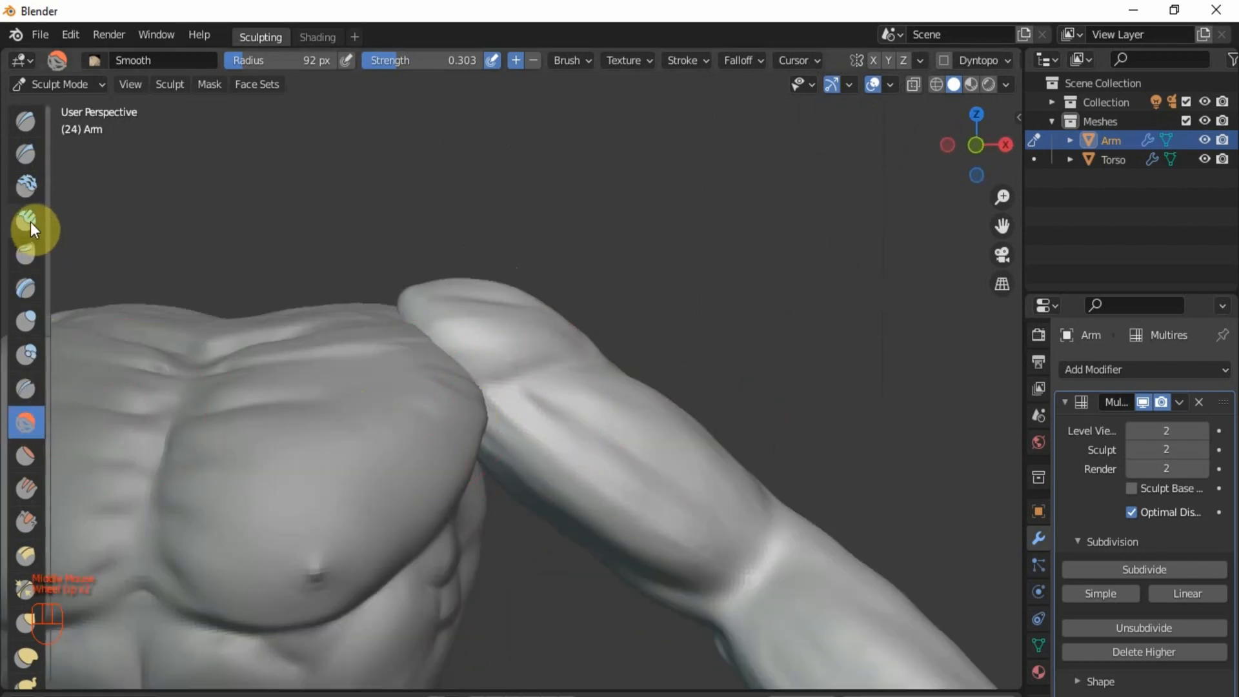
middle_drag(742, 471, 819, 469)
Step: Push in the front contour of the upper arm from the top view with the Grab brush, using a radius of 170 px
key(KP_7)
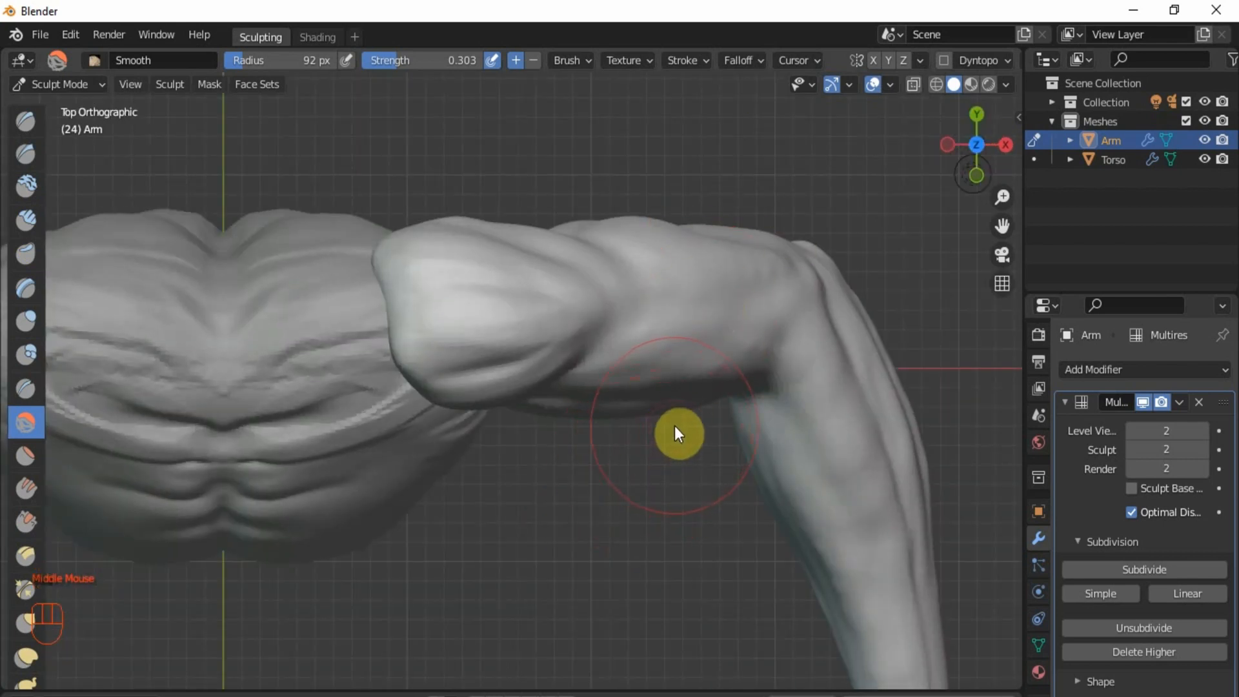
key(g)
key(g)
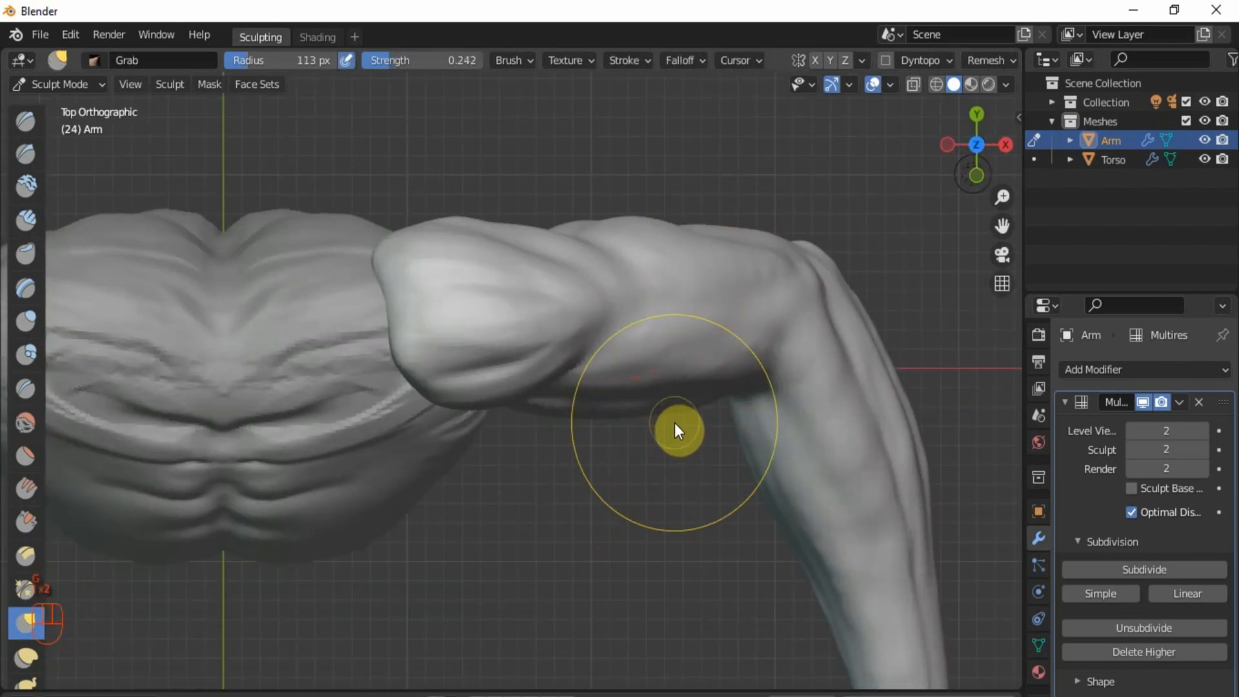
mouse_move(675, 423)
mouse_down()
mouse_move(710, 401)
mouse_move(709, 370)
mouse_up()
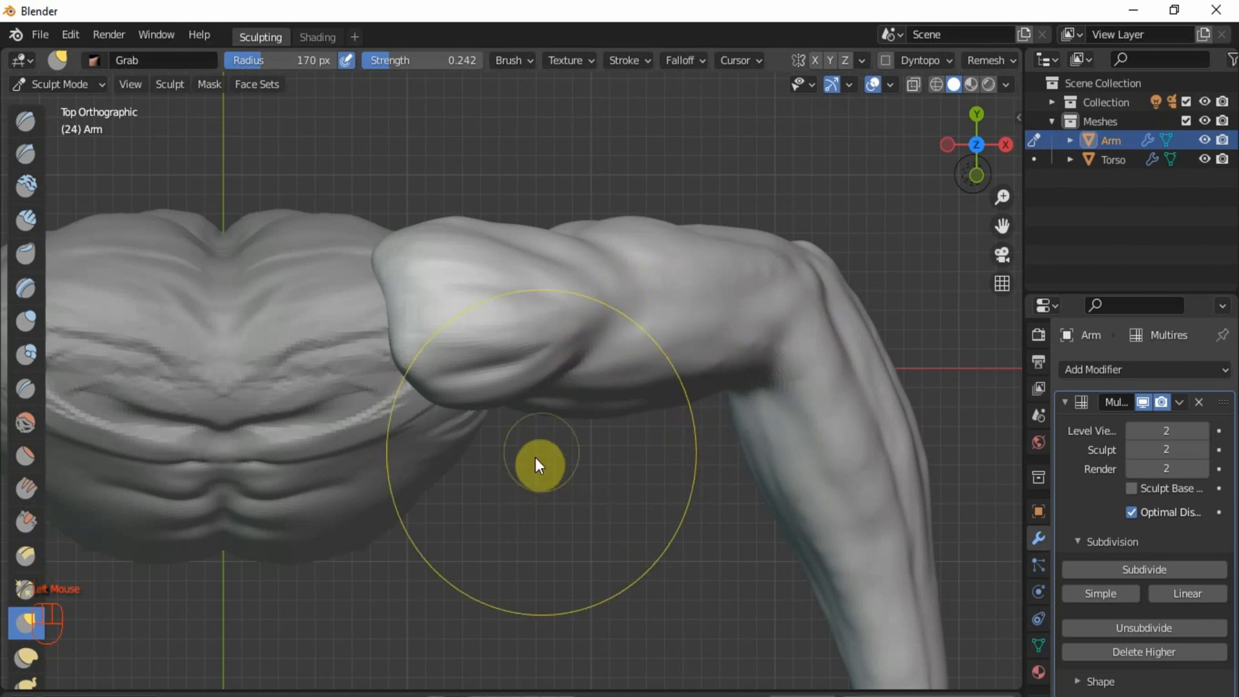
mouse_move(614, 420)
mouse_down()
mouse_move(605, 397)
mouse_move(575, 401)
mouse_up()
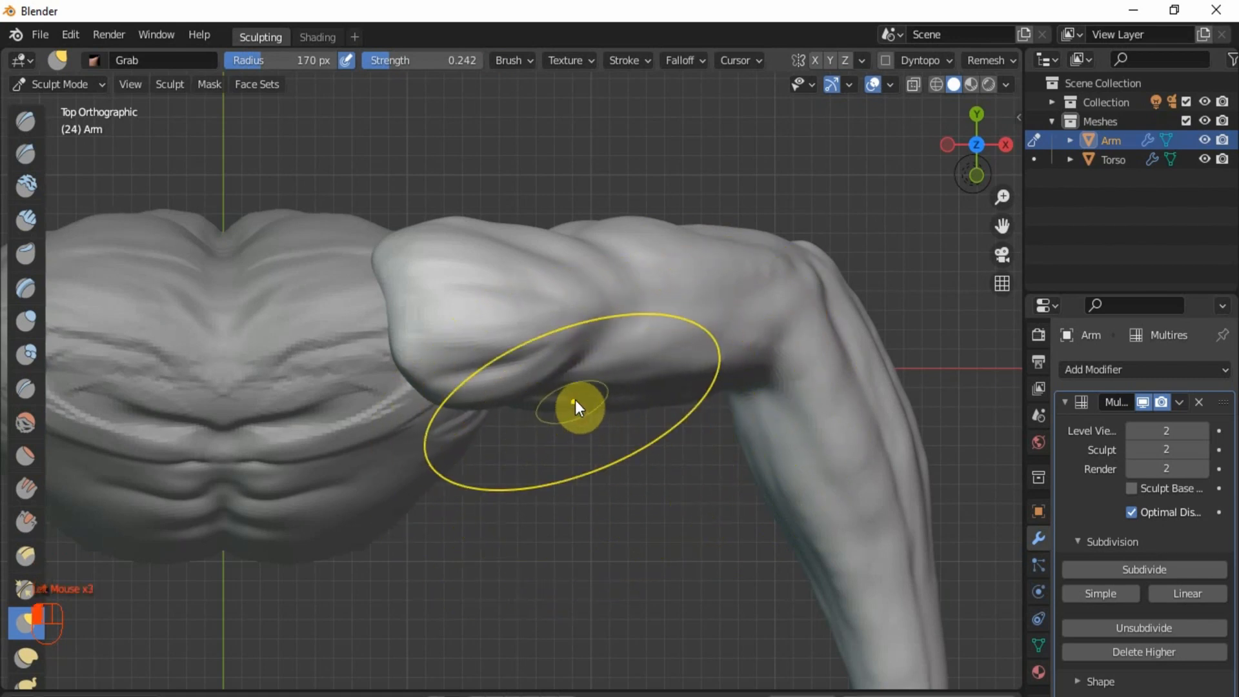
Step: Push the outer contour of the upper arm inward below the deltoid from the front with the Grab brush
scroll(575, 401, down, 2)
middle_drag(709, 429, 708, 238)
scroll(708, 238, up, 2)
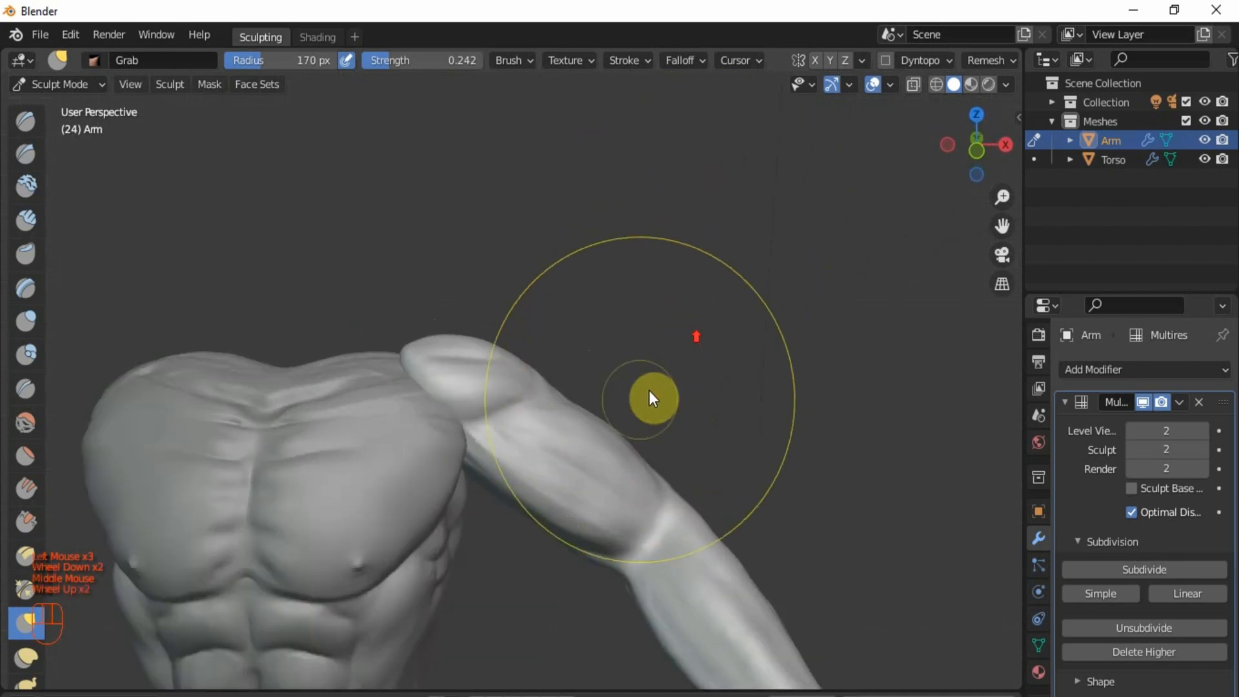
drag(607, 408, 563, 459)
scroll(581, 458, down, 2)
mouse_move(598, 459)
shift+middle_down()
mouse_move(650, 422)
mouse_move(617, 317)
shift+middle_up()
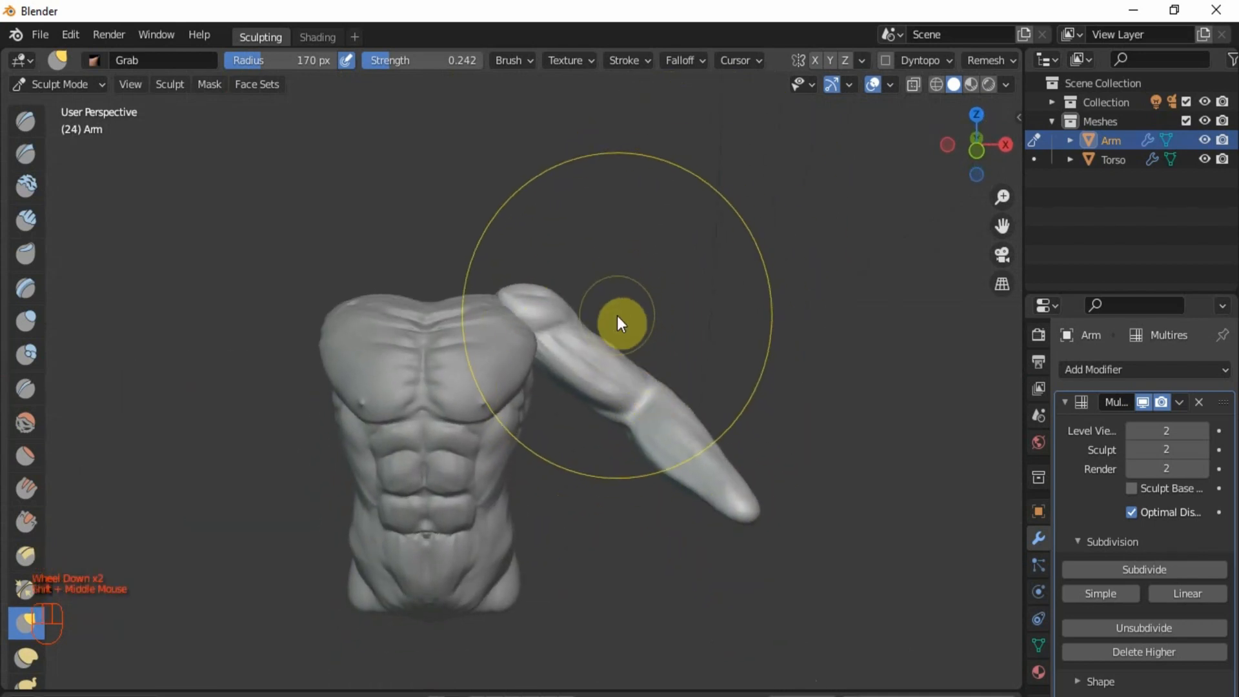
scroll(617, 323, up, 3)
drag(594, 327, 558, 341)
Step: Adjust the arm's contour around the elbow and upper forearm from both sides with the Grab brush
scroll(658, 400, down, 2)
mouse_move(667, 426)
shift+middle_down()
mouse_move(665, 346)
mouse_move(697, 360)
mouse_move(687, 376)
shift+middle_up()
scroll(609, 346, up, 2)
drag(625, 350, 643, 316)
drag(698, 241, 695, 270)
Step: Switch to the Clay Strips brush for working on the outer side of the forearm near the wrist
scroll(697, 274, down, 2)
mouse_move(703, 285)
shift+middle_down()
mouse_move(733, 346)
mouse_move(700, 317)
mouse_move(650, 318)
mouse_move(485, 382)
mouse_move(410, 368)
mouse_move(429, 354)
mouse_move(276, 288)
mouse_move(255, 262)
mouse_move(310, 256)
mouse_move(262, 244)
mouse_move(375, 268)
mouse_move(271, 262)
mouse_move(464, 362)
mouse_move(629, 375)
mouse_move(443, 321)
mouse_move(570, 407)
mouse_move(404, 355)
mouse_move(526, 339)
mouse_move(589, 360)
shift+middle_up()
scroll(589, 360, up, 2)
middle_drag(545, 293, 615, 414)
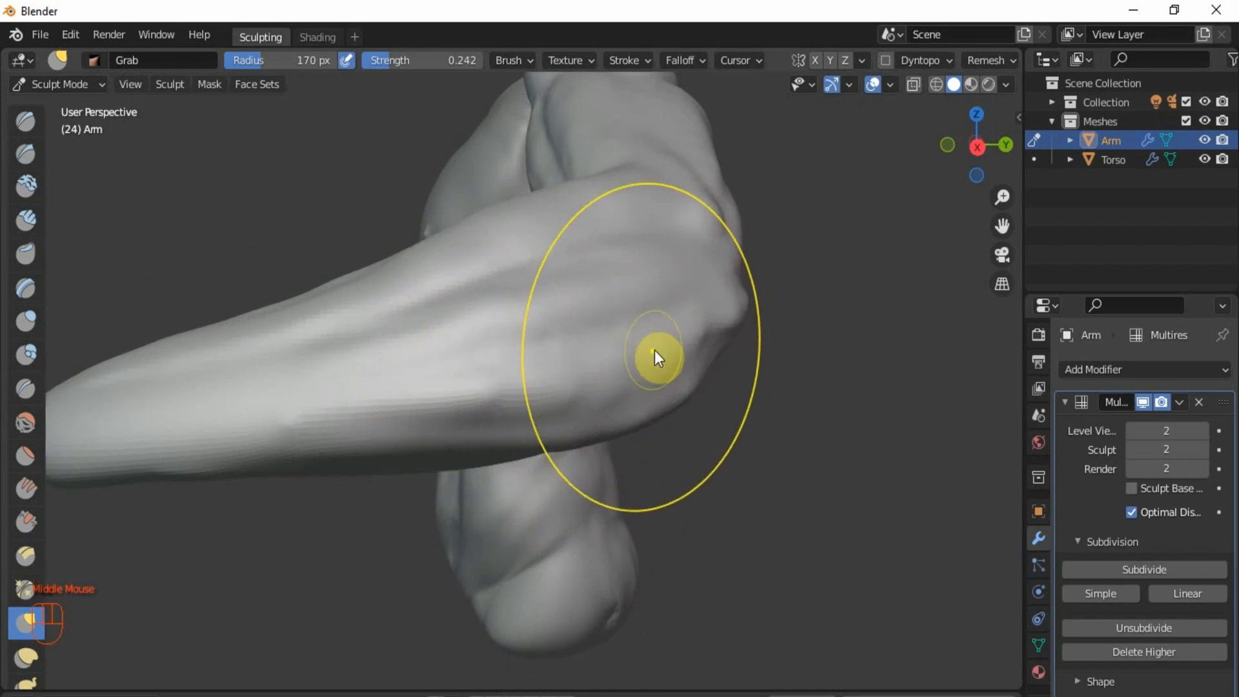
mouse_move(386, 433)
middle_down()
mouse_move(284, 397)
mouse_move(180, 382)
mouse_move(484, 396)
middle_up()
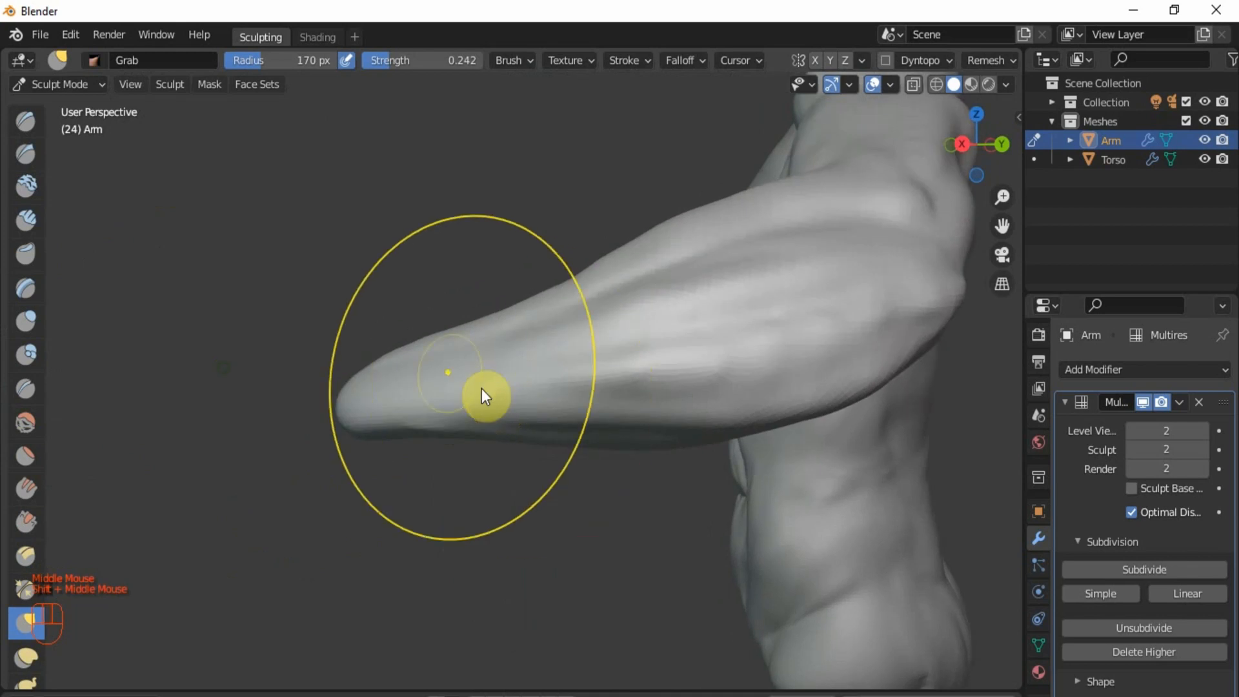
click(37, 224)
scroll(515, 400, up, 3)
scroll(502, 368, down, 1)
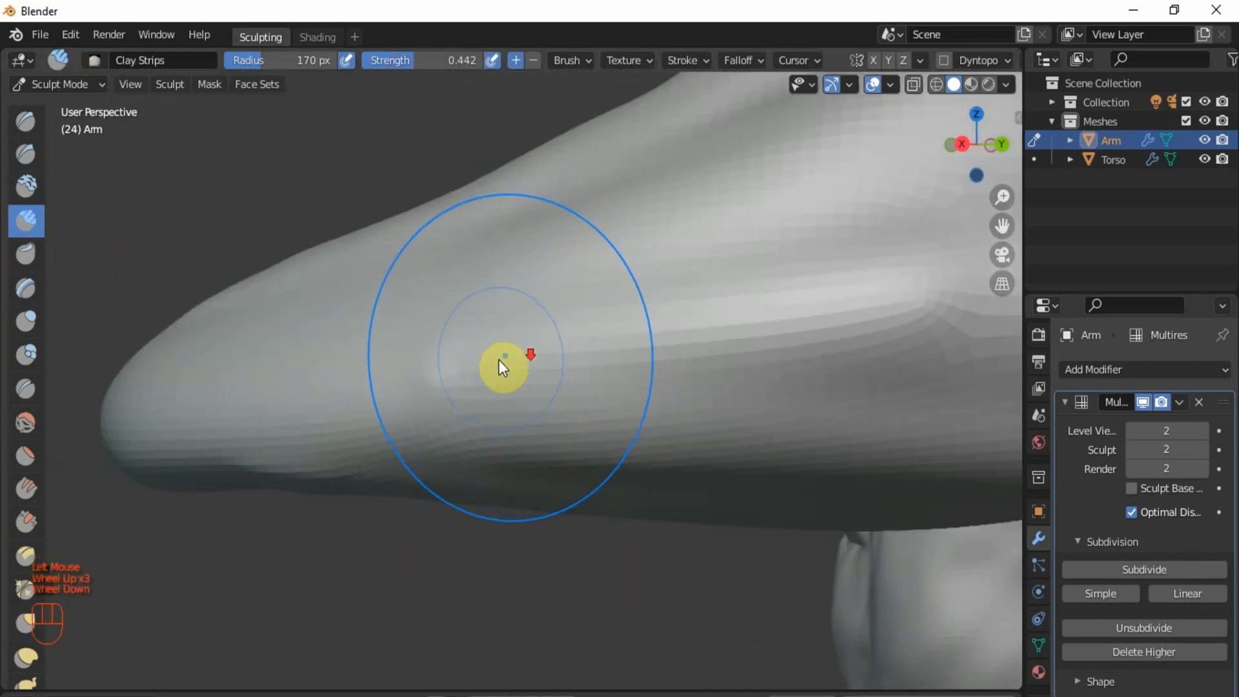
mouse_move(498, 359)
mouse_down()
mouse_move(411, 381)
mouse_move(426, 381)
mouse_up()
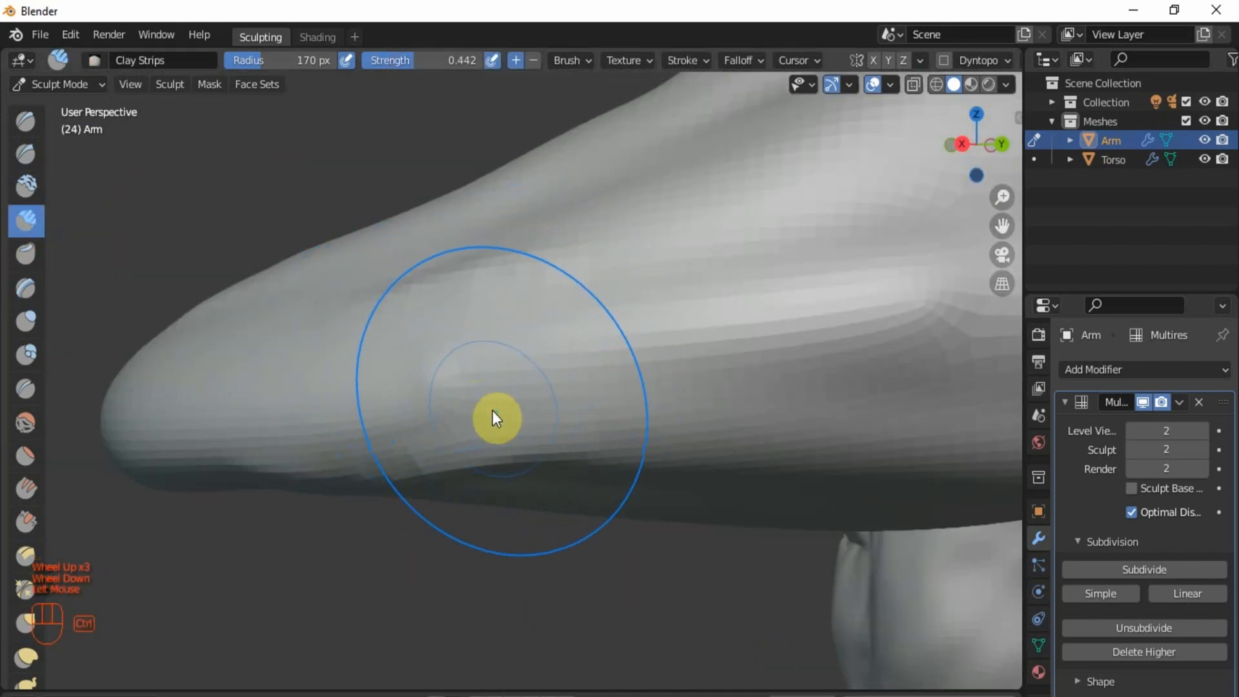
key(ctrl+z)
key(ctrl+z)
key(ctrl+z)
key(ctrl+z)
key(ctrl+z)
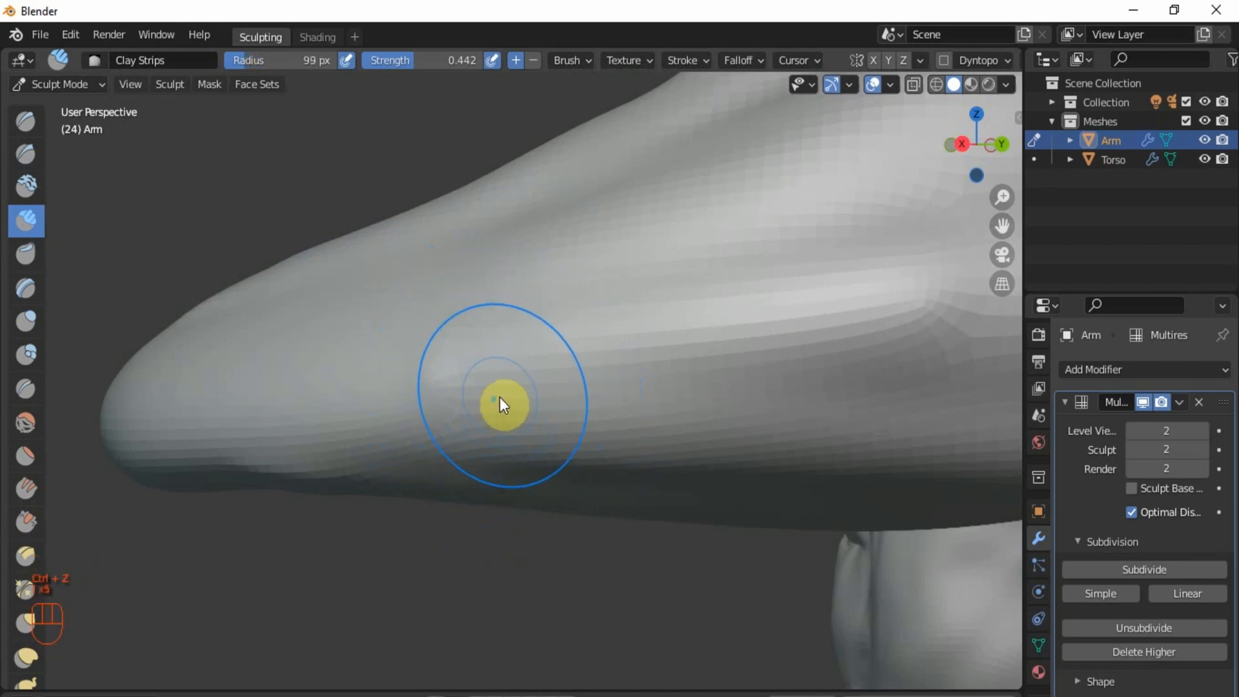
scroll(903, 329, down, 6)
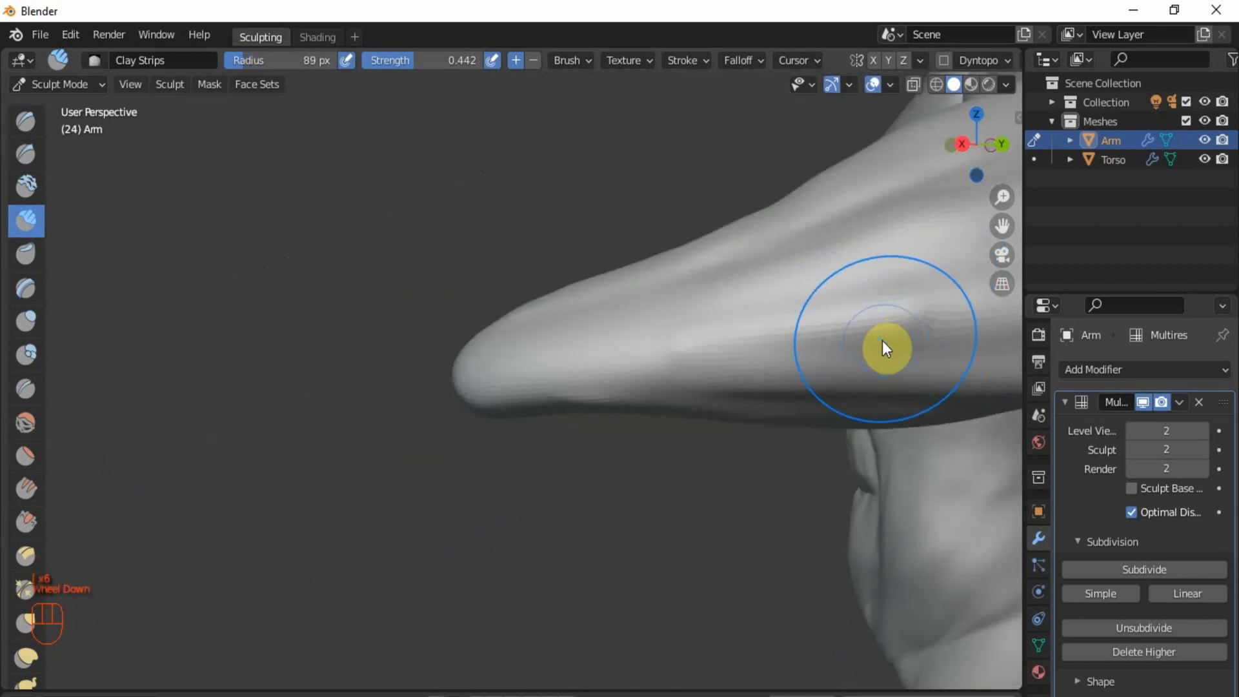
shift+middle_drag(882, 340, 683, 311)
shift+scroll(683, 311, down, 1)
scroll(852, 314, up, 2)
scroll(765, 316, down, 2)
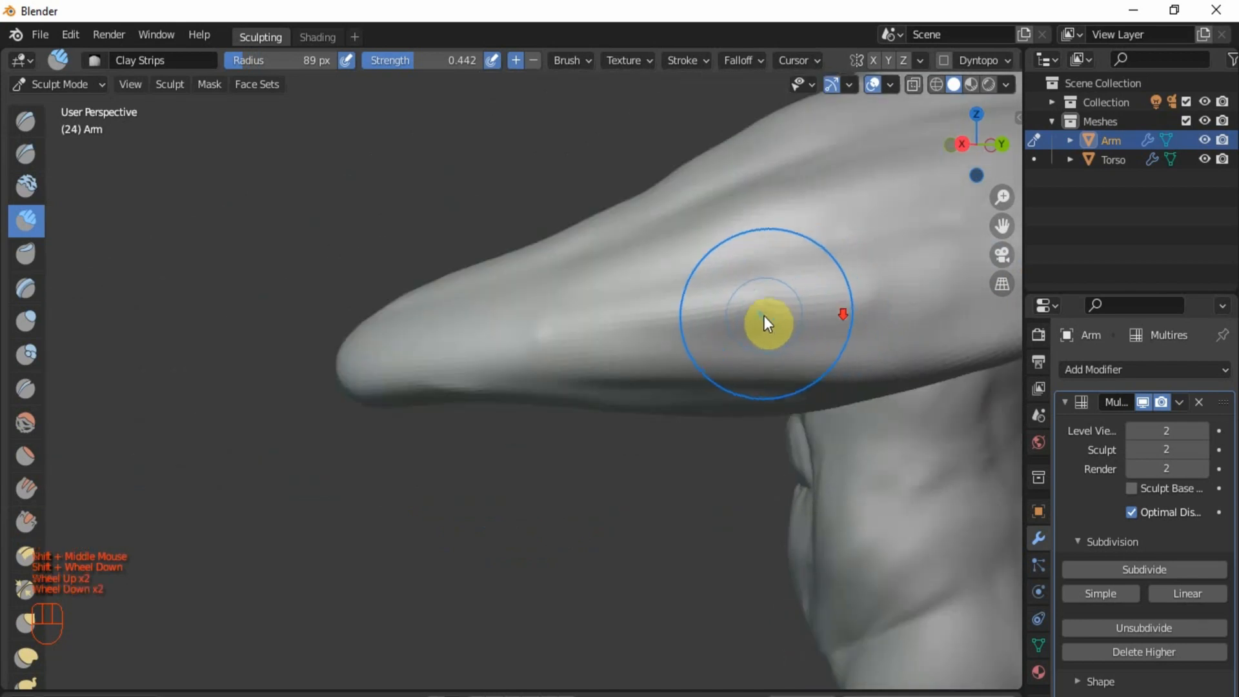
drag(764, 316, 698, 319)
scroll(783, 315, up, 1)
key(ctrl+z)
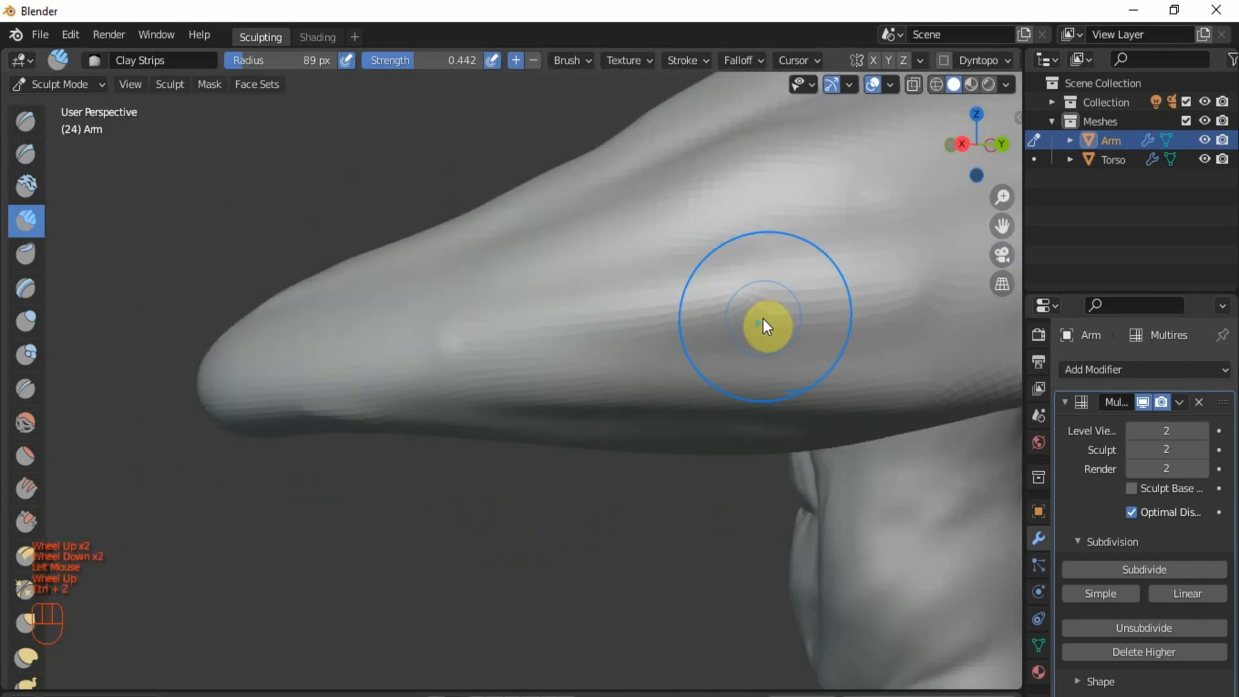
Step: Set the Clay Strips radius to 57 px and build up lengthwise muscle strands along the outer forearm toward the wrist
key(f)
click(754, 311)
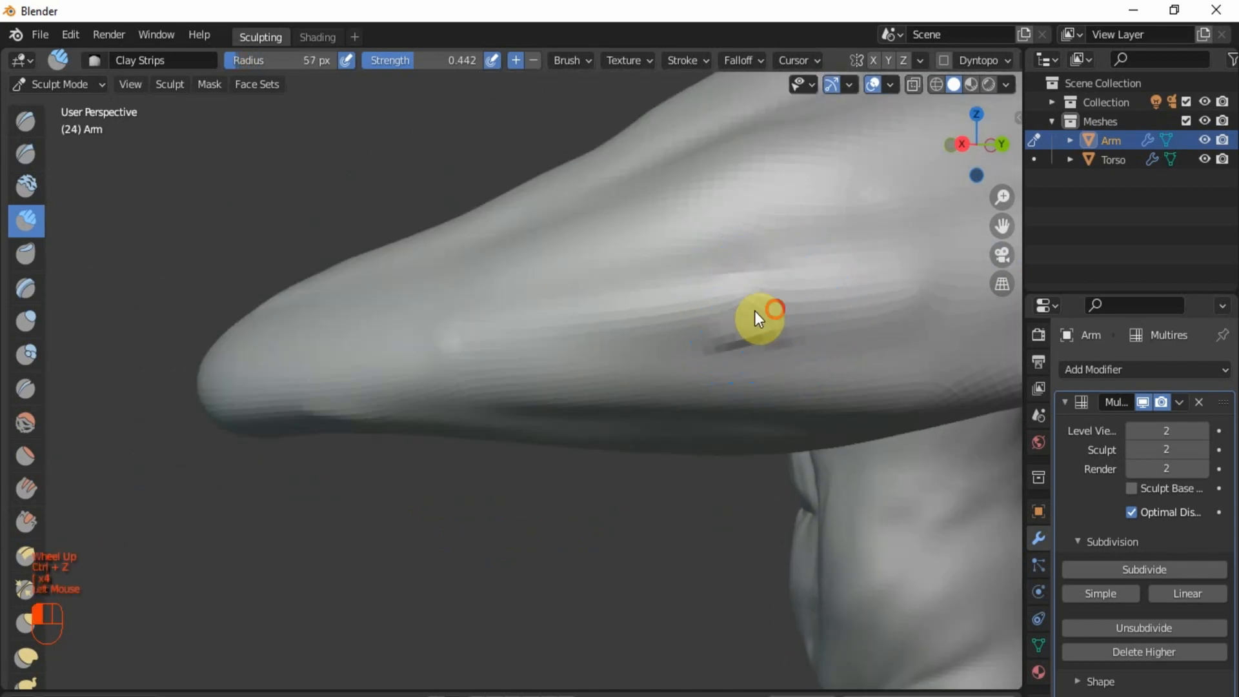
drag(754, 311, 691, 323)
drag(801, 313, 581, 332)
mouse_move(769, 281)
mouse_down()
mouse_move(529, 336)
mouse_move(352, 355)
mouse_up()
drag(459, 313, 365, 332)
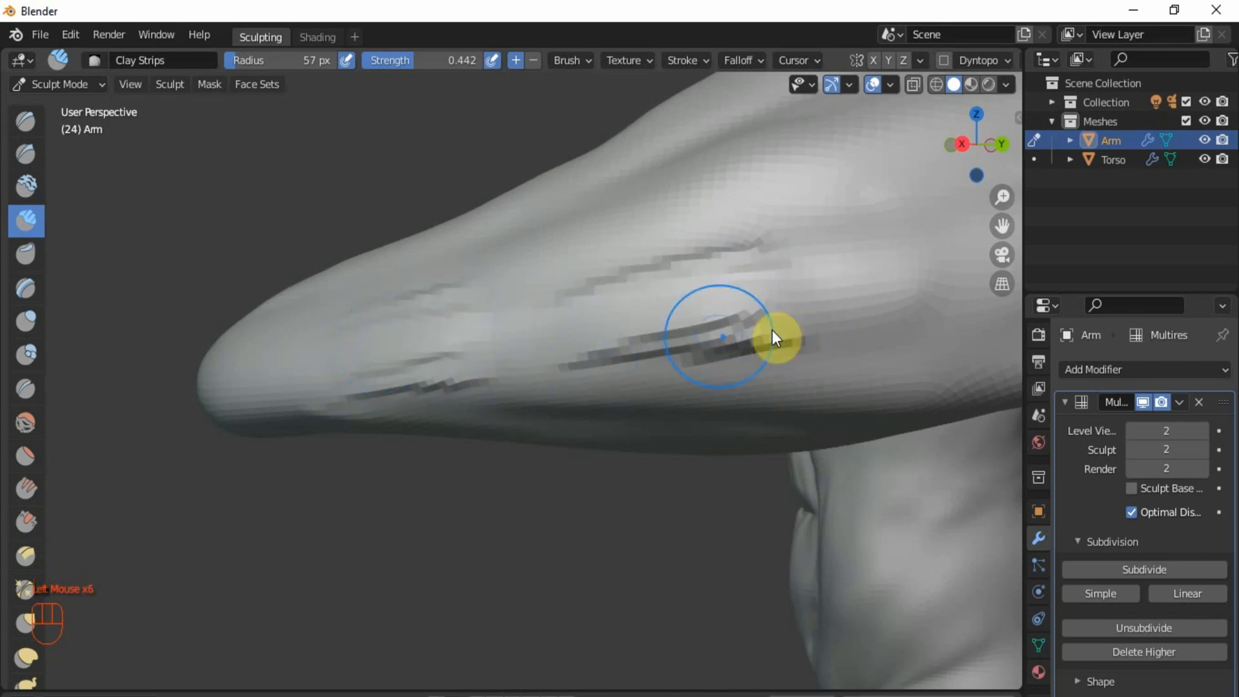
Step: Smooth the new clay strips along the outer side of the forearm
mouse_move(829, 321)
shift+mouse_down()
mouse_move(470, 369)
mouse_move(780, 335)
mouse_move(646, 352)
shift+mouse_up()
shift+drag(794, 243, 568, 294)
mouse_move(803, 262)
shift+mouse_down()
mouse_move(457, 331)
mouse_move(471, 355)
mouse_move(312, 348)
mouse_move(335, 368)
mouse_move(513, 338)
mouse_move(486, 374)
shift+mouse_up()
scroll(486, 374, down, 2)
mouse_move(486, 373)
middle_down()
mouse_move(599, 376)
mouse_move(738, 444)
mouse_move(646, 404)
middle_up()
scroll(599, 375, down, 2)
scroll(581, 384, up, 2)
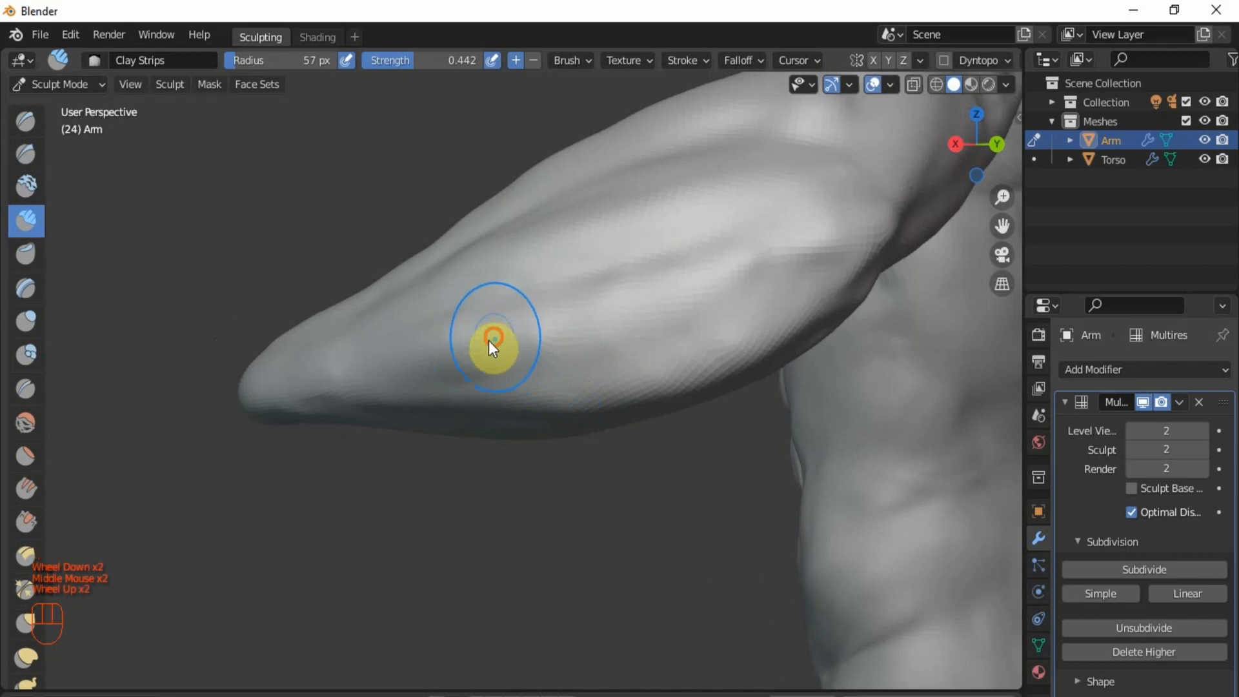
Step: Try adding and smoothing further clay strips along the forearm's lower outer edge toward the wrist
mouse_move(493, 338)
mouse_down()
mouse_move(386, 365)
mouse_move(340, 351)
mouse_move(354, 376)
mouse_move(490, 379)
mouse_move(448, 362)
mouse_move(292, 377)
mouse_up()
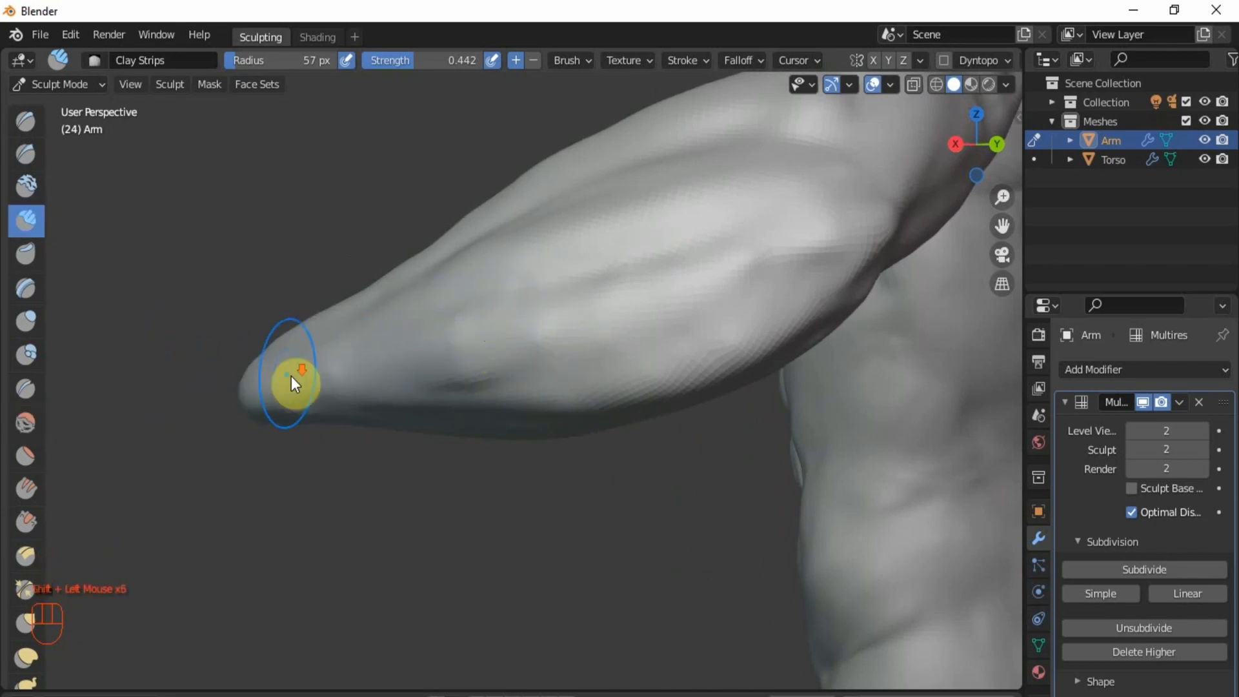
scroll(291, 377, down, 2)
middle_drag(359, 385, 407, 376)
key(ctrl+z)
scroll(582, 381, up, 2)
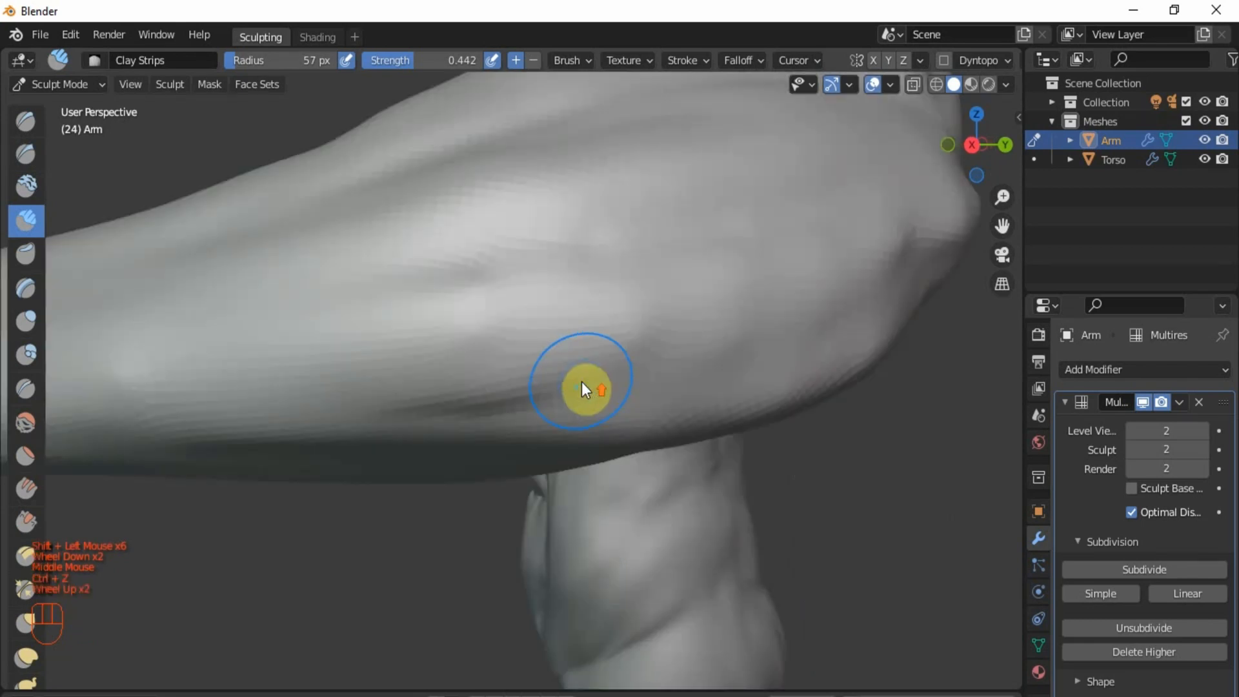
key(ctrl+z)
key(ctrl+z)
key(ctrl+z)
key(ctrl+z)
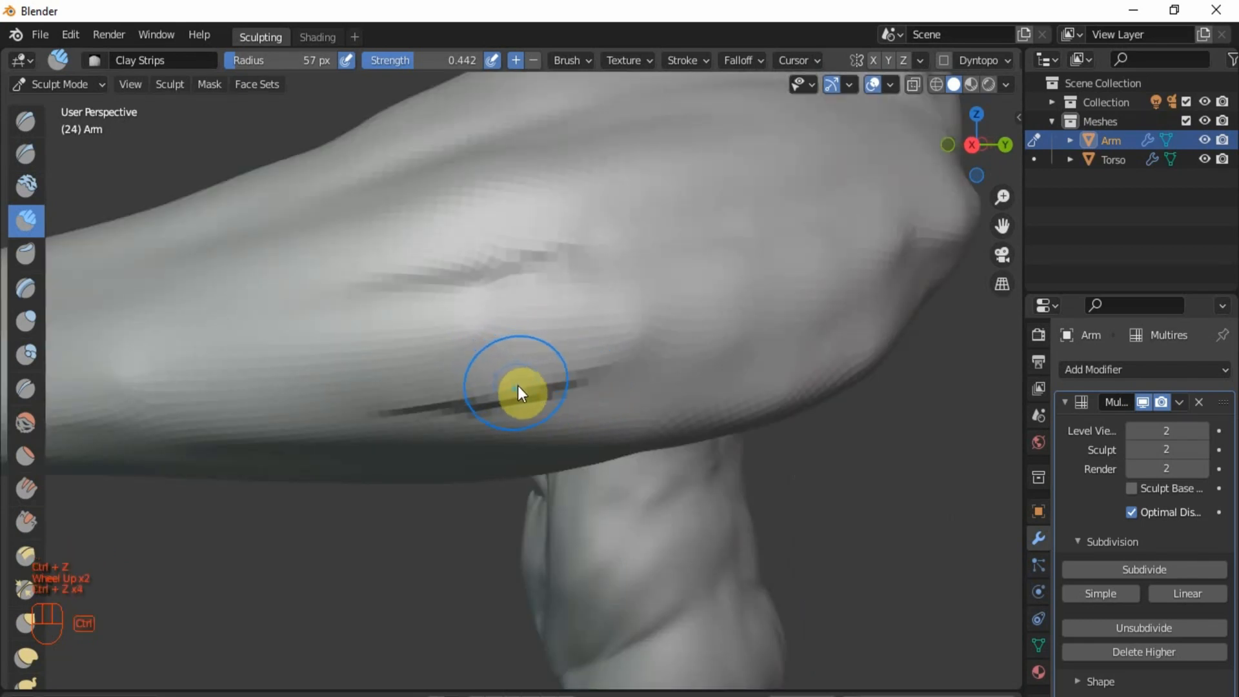
key(ctrl+z)
key(ctrl+z)
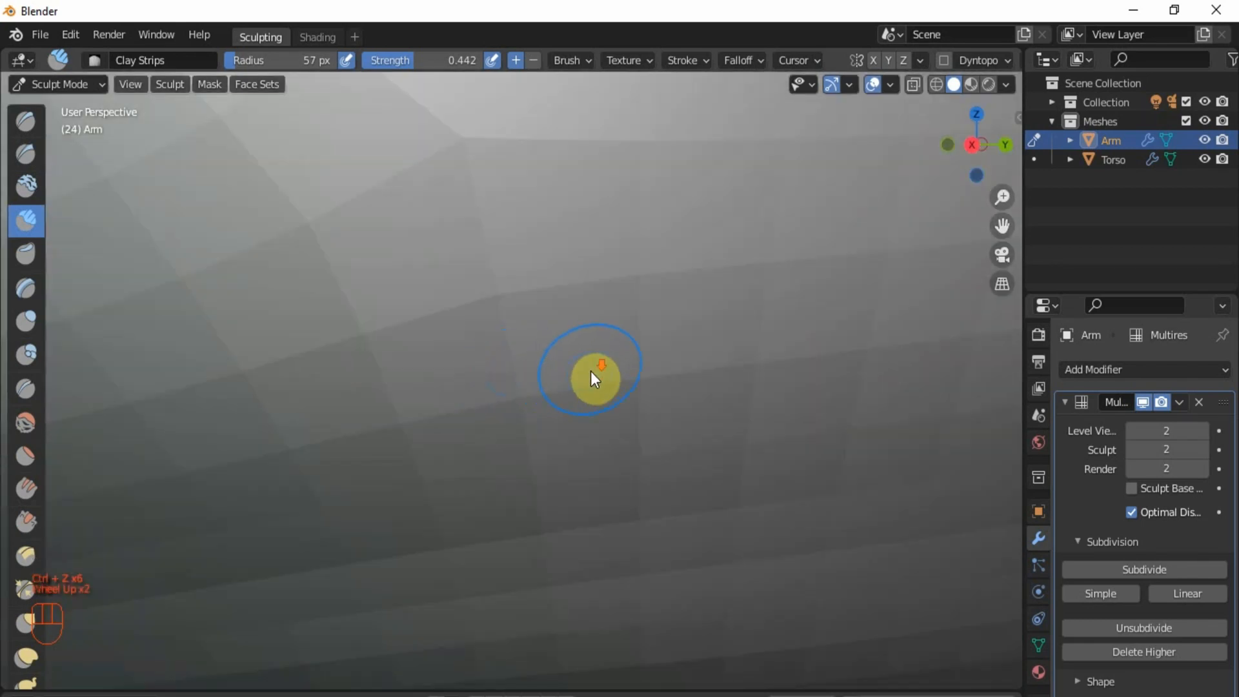
Step: Add a clay strip to the lower outer forearm with a 45 px radius and smooth it into the surrounding muscle
scroll(592, 379, down, 1)
key(bracketleft)
key(bracketleft)
mouse_move(603, 363)
mouse_down()
mouse_move(485, 381)
mouse_move(508, 378)
mouse_up()
shift+drag(622, 382, 465, 357)
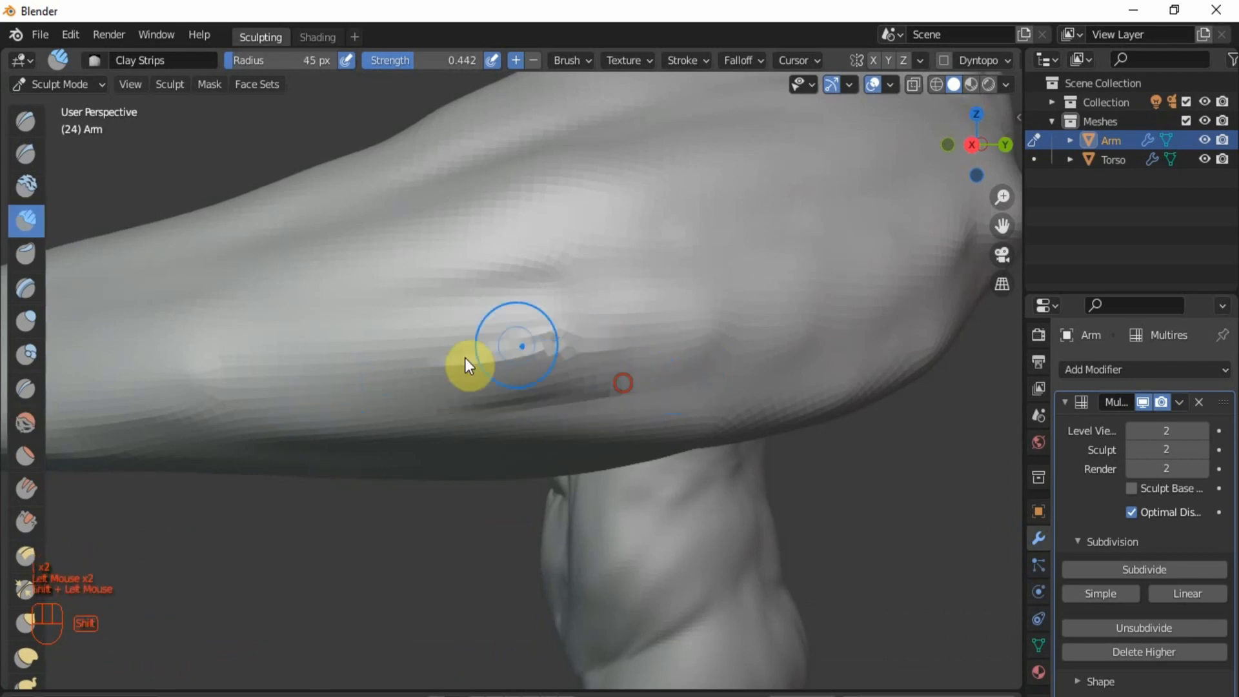
mouse_move(590, 327)
shift+mouse_down()
mouse_move(537, 354)
mouse_move(648, 349)
mouse_move(385, 394)
shift+mouse_up()
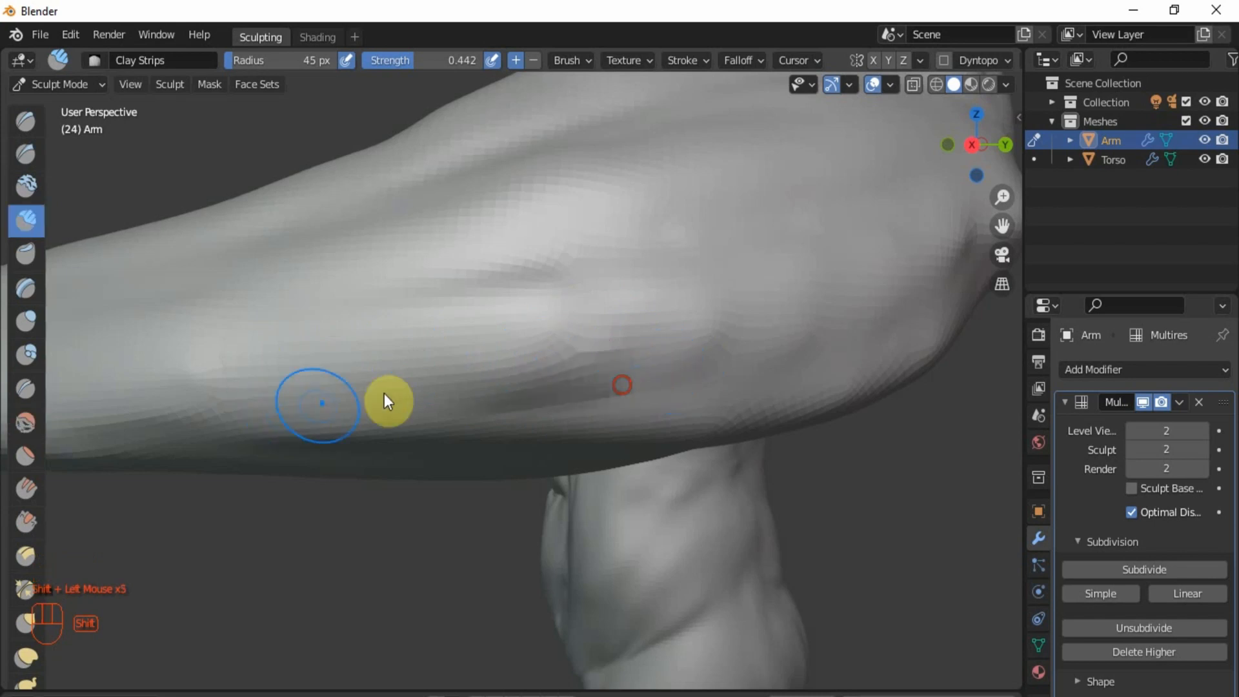
Step: Smooth the outer forearm from its middle toward the wrist and check the arm's overall shape beside the torso
shift+scroll(387, 390, down, 1)
scroll(387, 390, down, 2)
mouse_move(599, 344)
middle_down()
mouse_move(725, 406)
mouse_move(763, 455)
mouse_move(606, 400)
middle_up()
scroll(562, 426, up, 2)
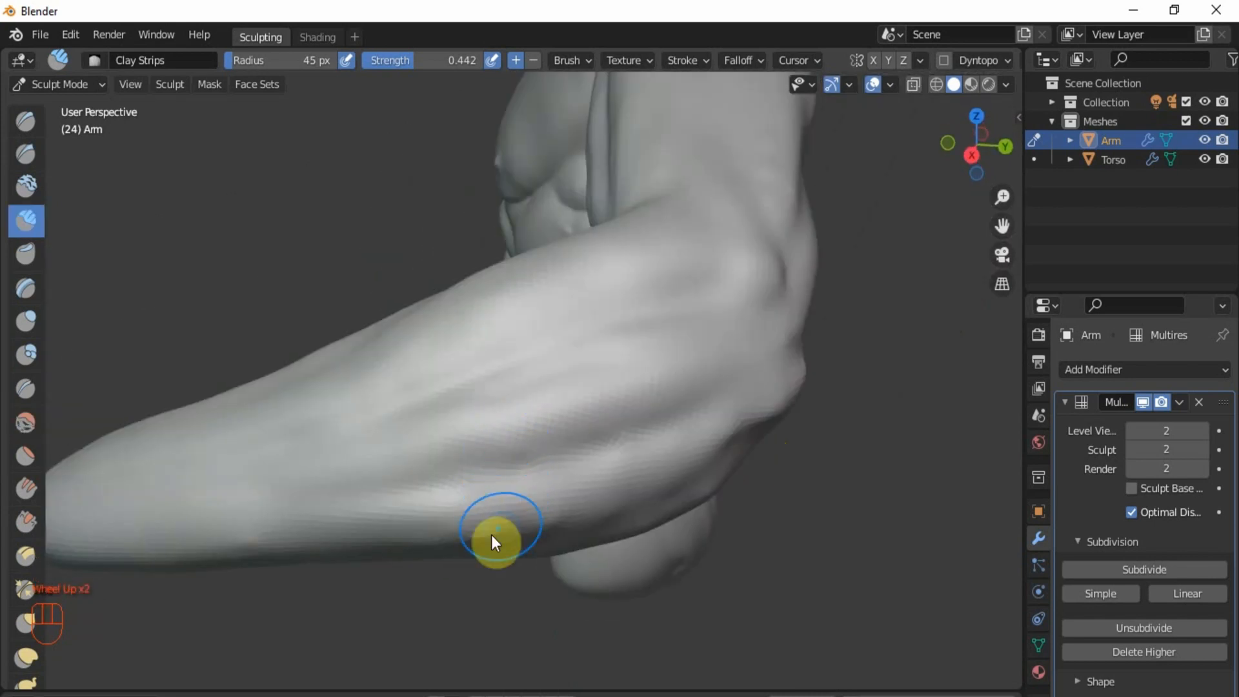
mouse_move(492, 542)
middle_down()
mouse_move(564, 503)
mouse_move(651, 498)
mouse_move(559, 471)
middle_up()
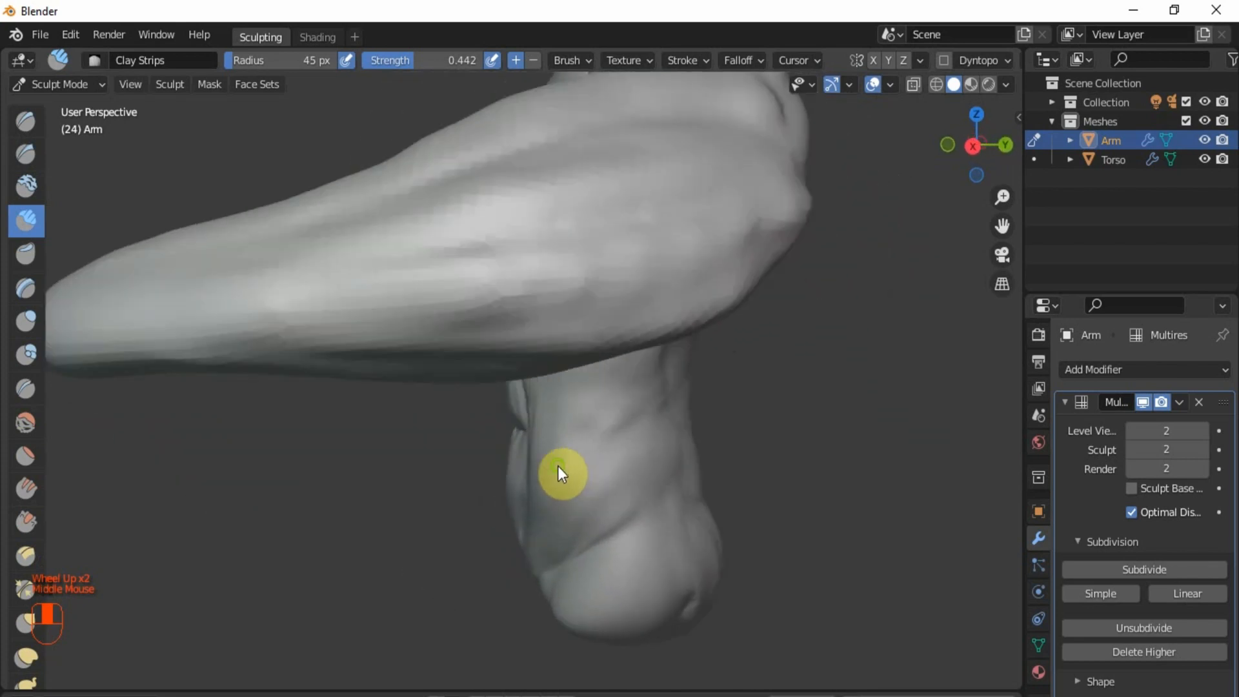
mouse_move(535, 307)
shift+mouse_down()
mouse_move(525, 283)
mouse_move(456, 299)
mouse_move(542, 309)
mouse_move(327, 351)
mouse_move(337, 309)
mouse_move(297, 332)
shift+mouse_up()
scroll(307, 373, down, 2)
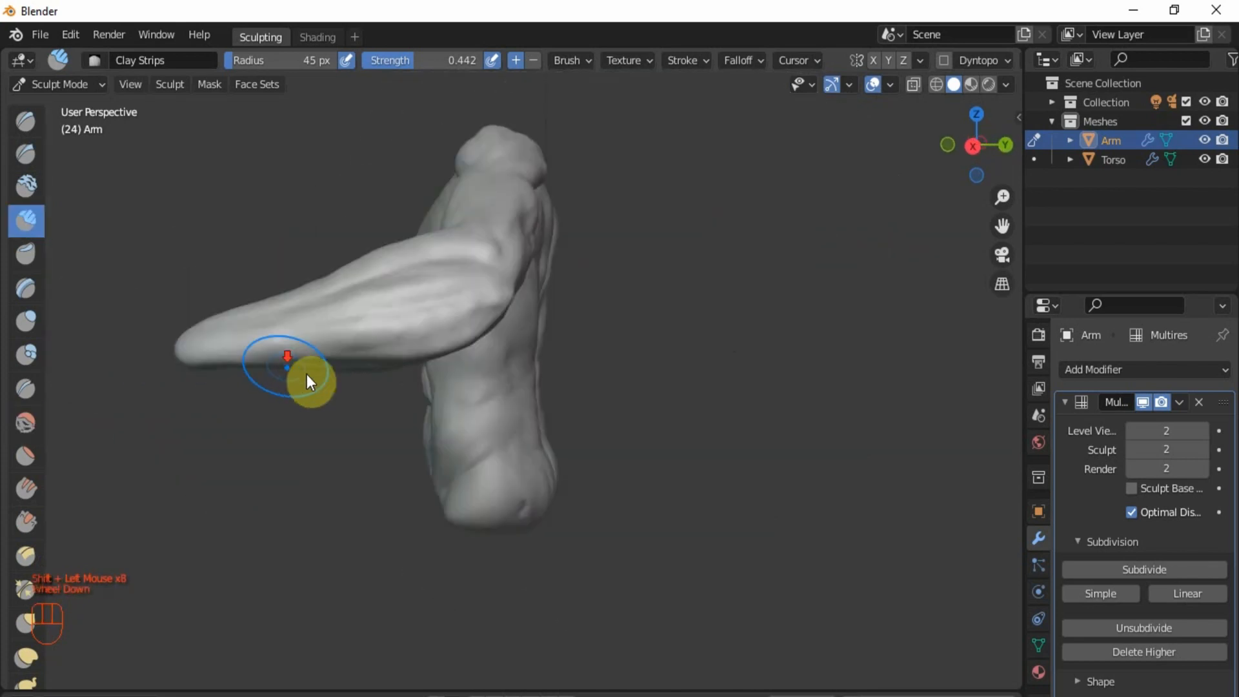
mouse_move(308, 373)
middle_down()
mouse_move(327, 362)
mouse_move(551, 468)
mouse_move(600, 448)
mouse_move(595, 462)
mouse_move(527, 458)
mouse_move(361, 400)
mouse_move(382, 349)
mouse_move(613, 362)
mouse_move(660, 374)
mouse_move(669, 393)
mouse_move(648, 403)
mouse_move(601, 362)
mouse_move(564, 374)
middle_up()
scroll(371, 350, up, 1)
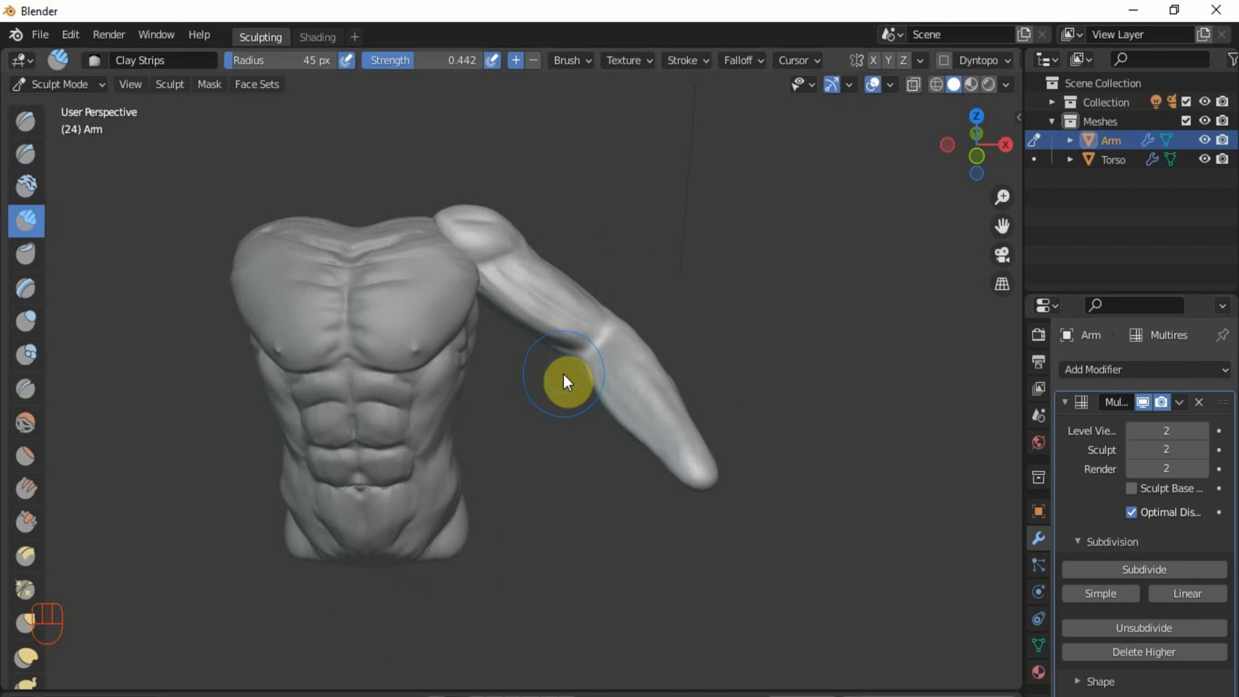
Step: Carve the fold across the inner elbow between biceps and forearm with the Crease brush at a 45 px radius
middle_drag(521, 331, 447, 311)
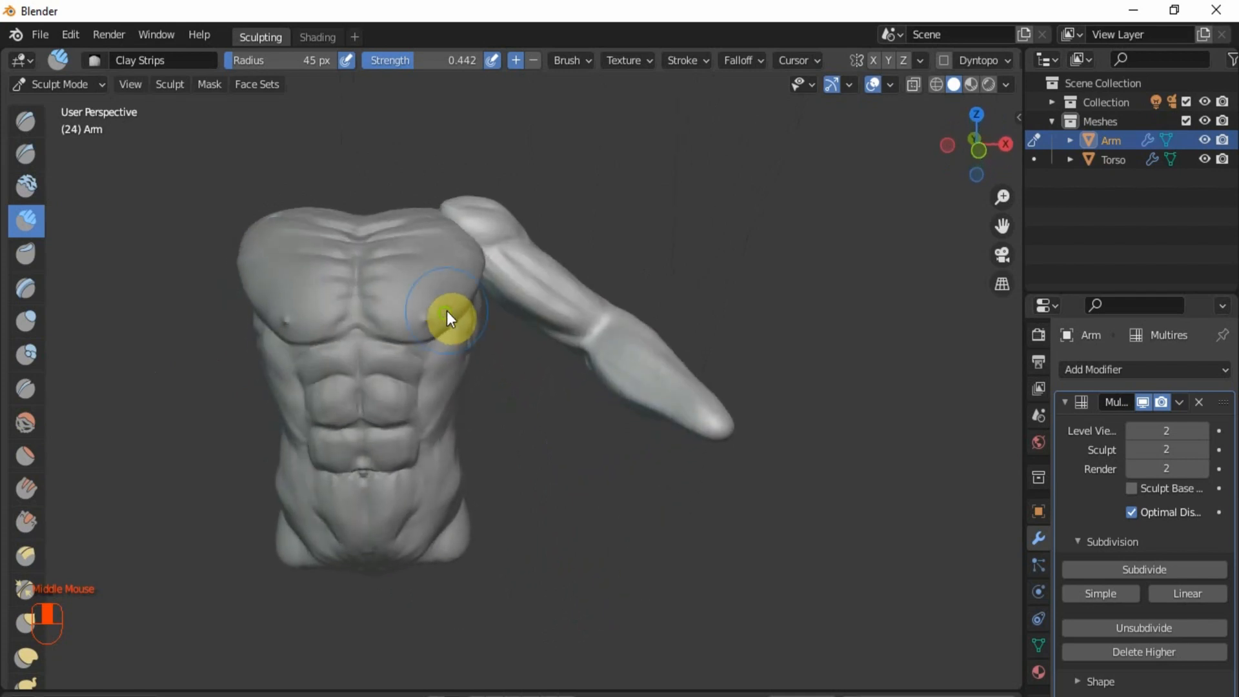
scroll(428, 299, up, 2)
click(26, 388)
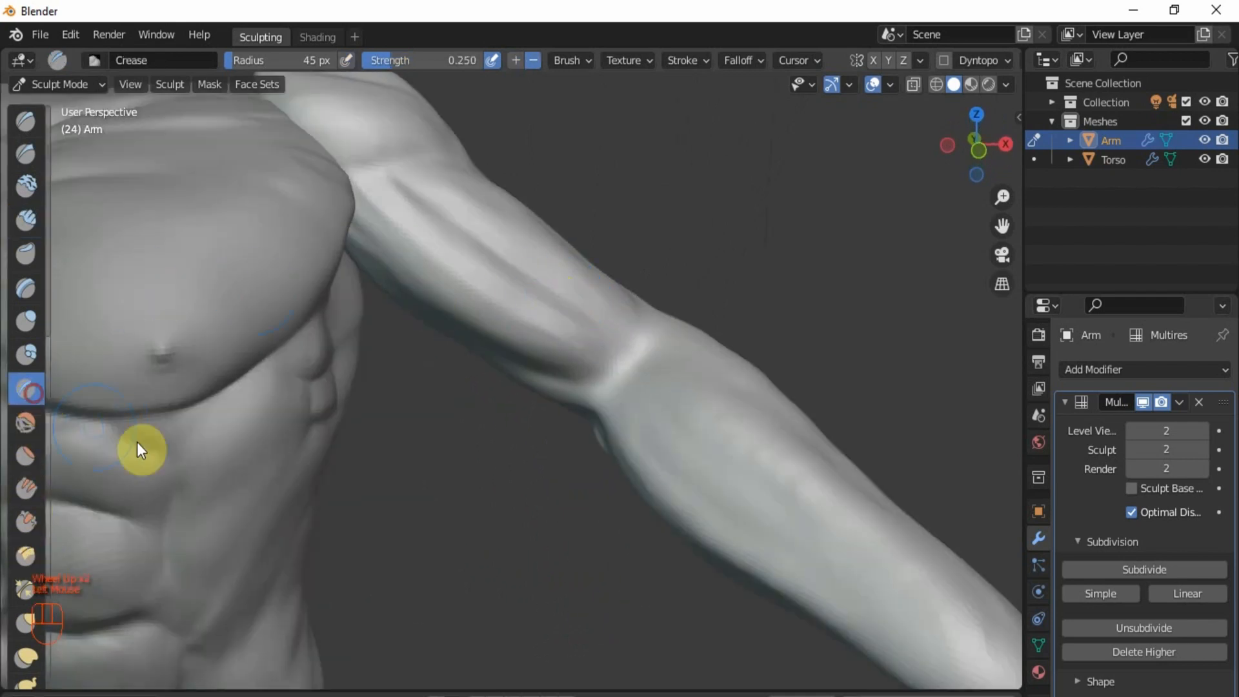
scroll(621, 320, up, 1)
scroll(597, 345, down, 1)
scroll(532, 390, up, 1)
drag(550, 379, 636, 274)
drag(579, 326, 646, 255)
mouse_move(621, 278)
mouse_down()
mouse_move(642, 265)
mouse_move(641, 227)
mouse_move(579, 178)
mouse_up()
mouse_move(639, 250)
mouse_down()
mouse_move(677, 213)
mouse_move(536, 433)
mouse_up()
mouse_move(568, 375)
mouse_down()
mouse_move(530, 405)
mouse_move(483, 409)
mouse_up()
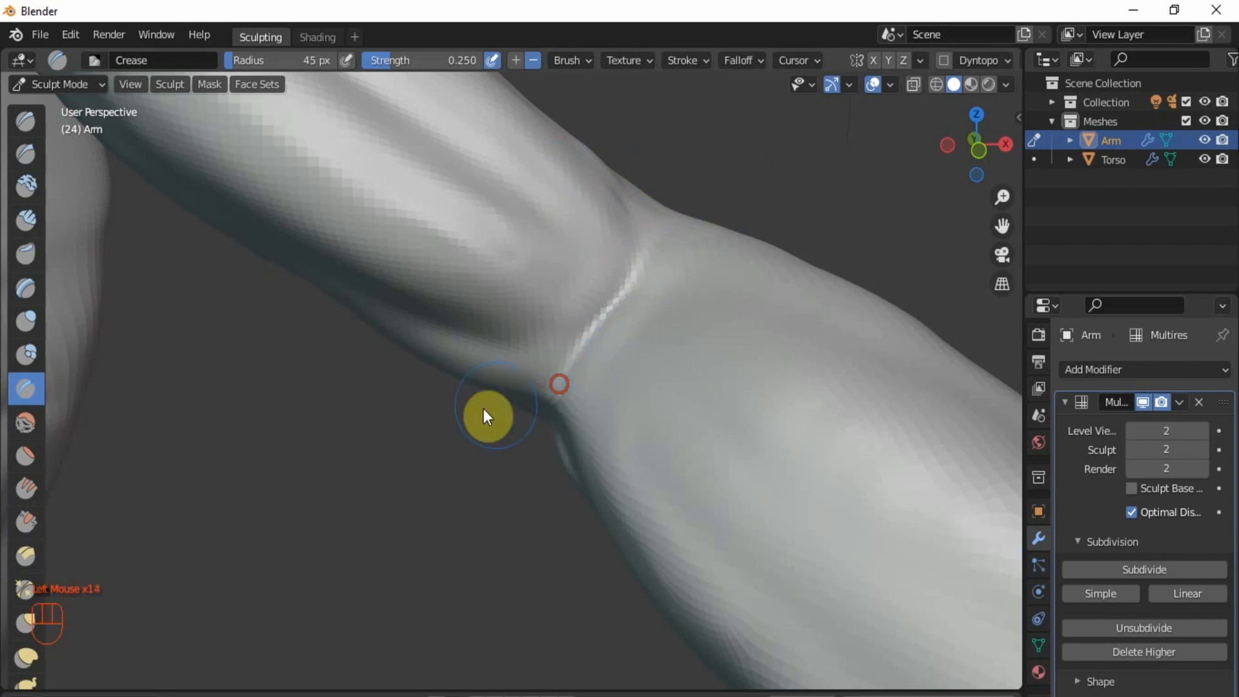
Step: Deepen the elbow crease and extend it up around the lower end of the biceps toward the outer arm
scroll(517, 403, down, 2)
mouse_move(560, 399)
middle_down()
mouse_move(667, 386)
mouse_move(563, 432)
mouse_move(429, 520)
mouse_move(362, 496)
mouse_move(544, 408)
middle_up()
scroll(526, 397, up, 4)
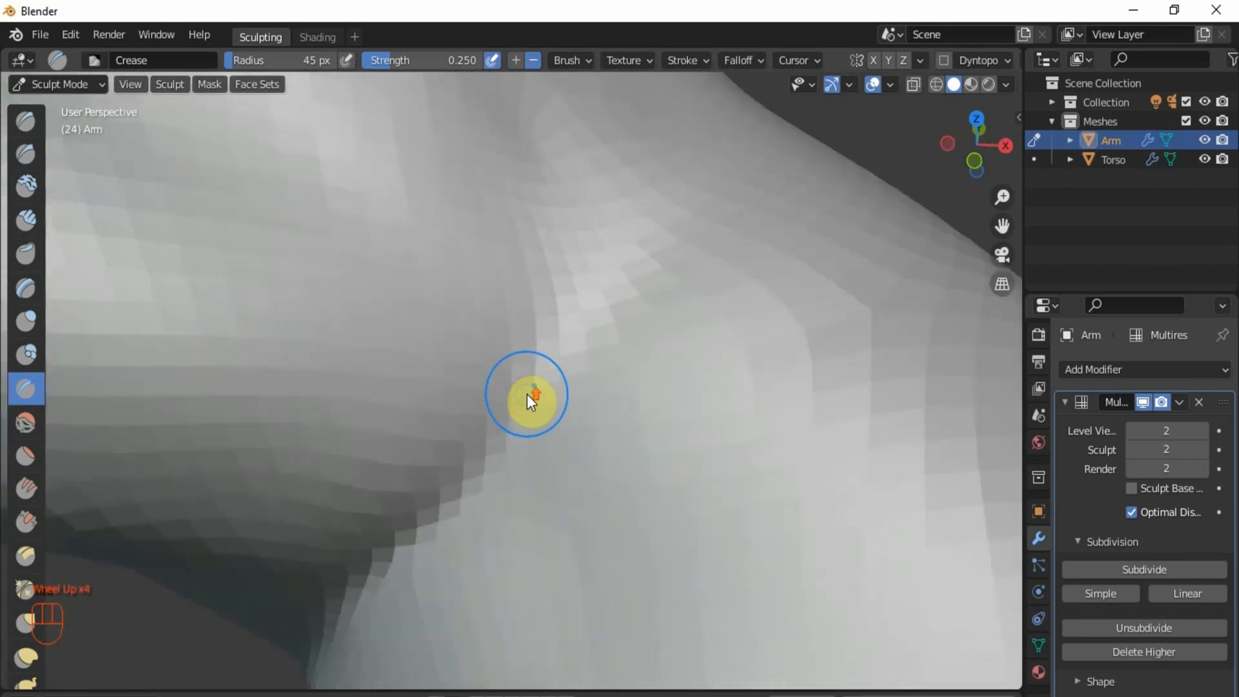
scroll(527, 394, down, 1)
mouse_move(525, 398)
mouse_down()
mouse_move(549, 329)
mouse_move(505, 171)
mouse_up()
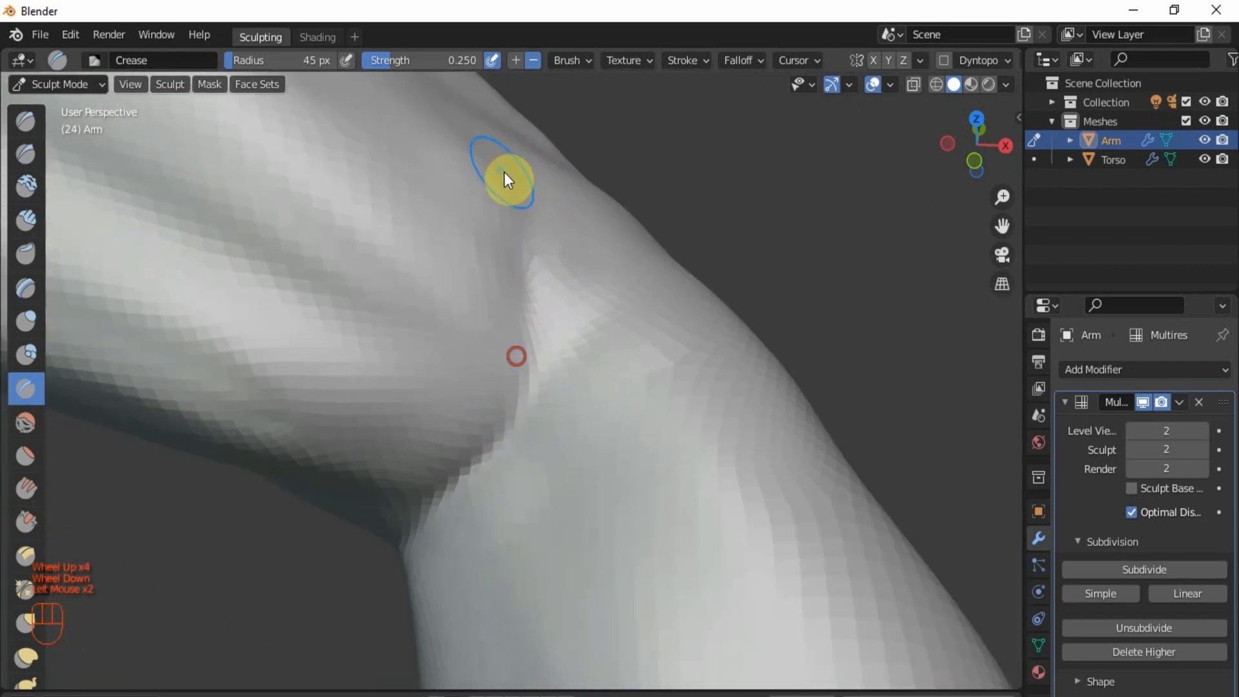
mouse_move(521, 270)
mouse_down()
mouse_move(439, 204)
mouse_move(455, 141)
mouse_up()
drag(535, 375, 580, 237)
drag(548, 322, 590, 251)
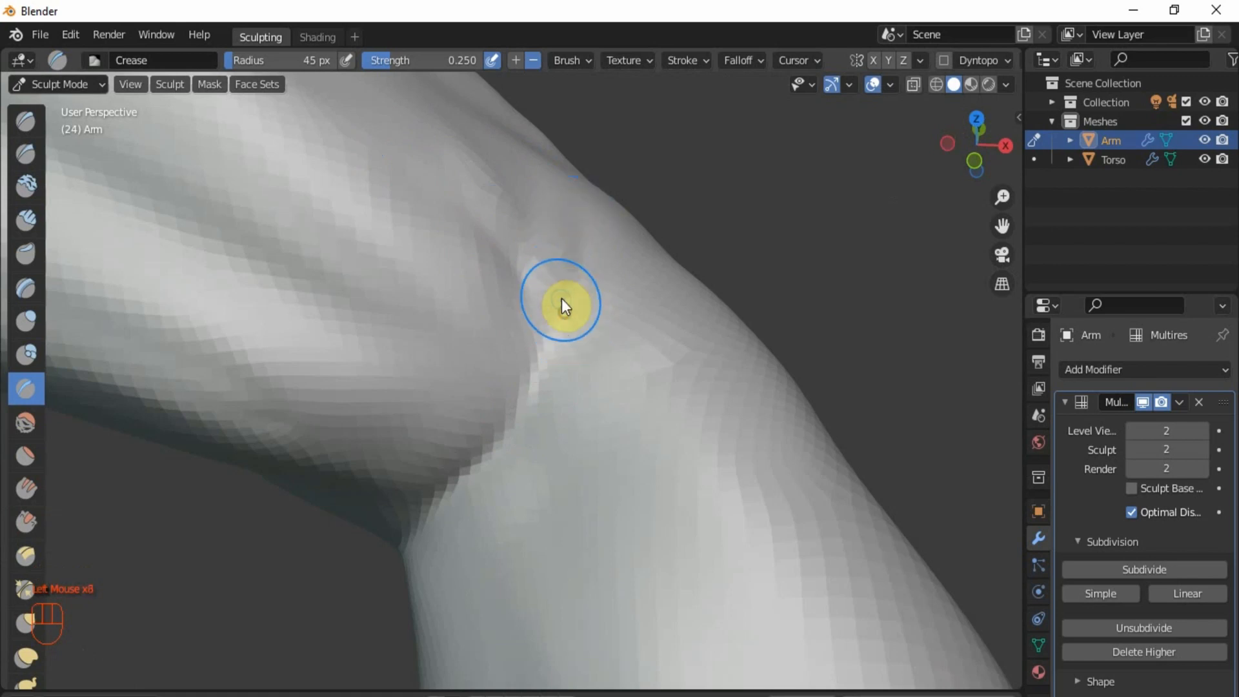
Step: Continue the elbow crease around the lower biceps up to the outer edge of the arm with the Crease brush
mouse_move(561, 298)
mouse_down()
mouse_move(552, 292)
mouse_move(541, 348)
mouse_up()
drag(540, 346, 591, 200)
drag(577, 310, 561, 164)
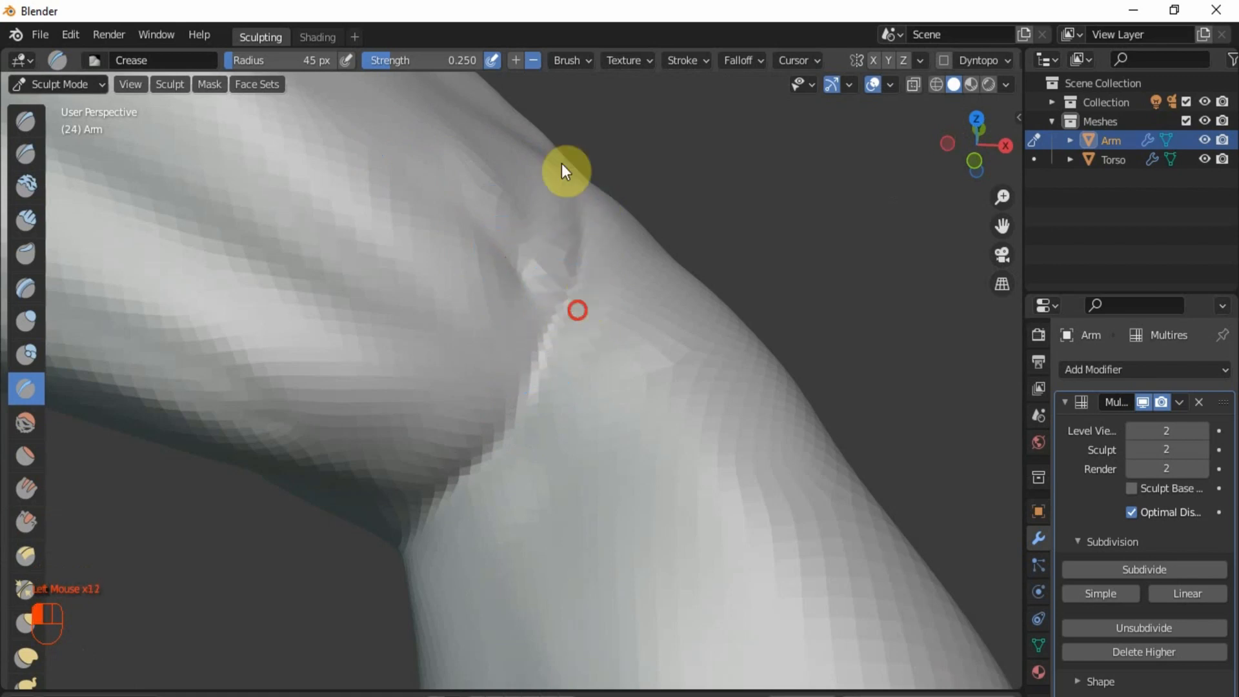
scroll(595, 350, down, 5)
middle_drag(595, 350, 556, 370)
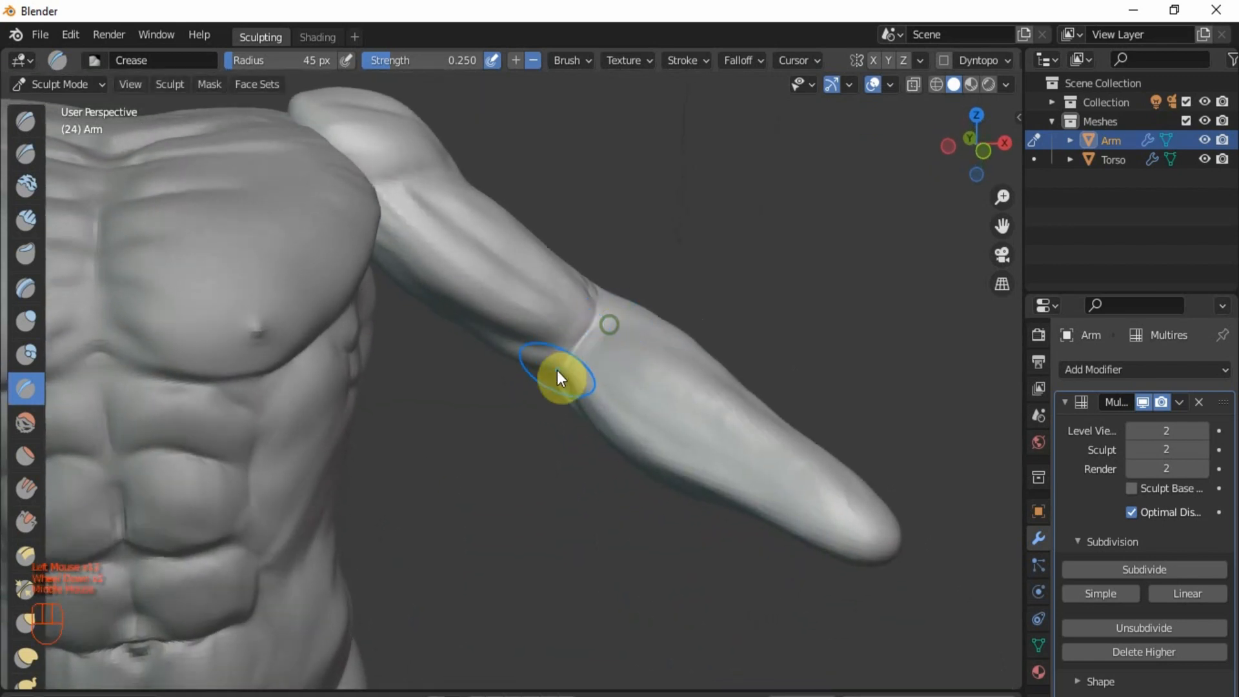
Step: Carve the crease from the inner elbow fold back along the underside of the biceps
scroll(568, 368, up, 3)
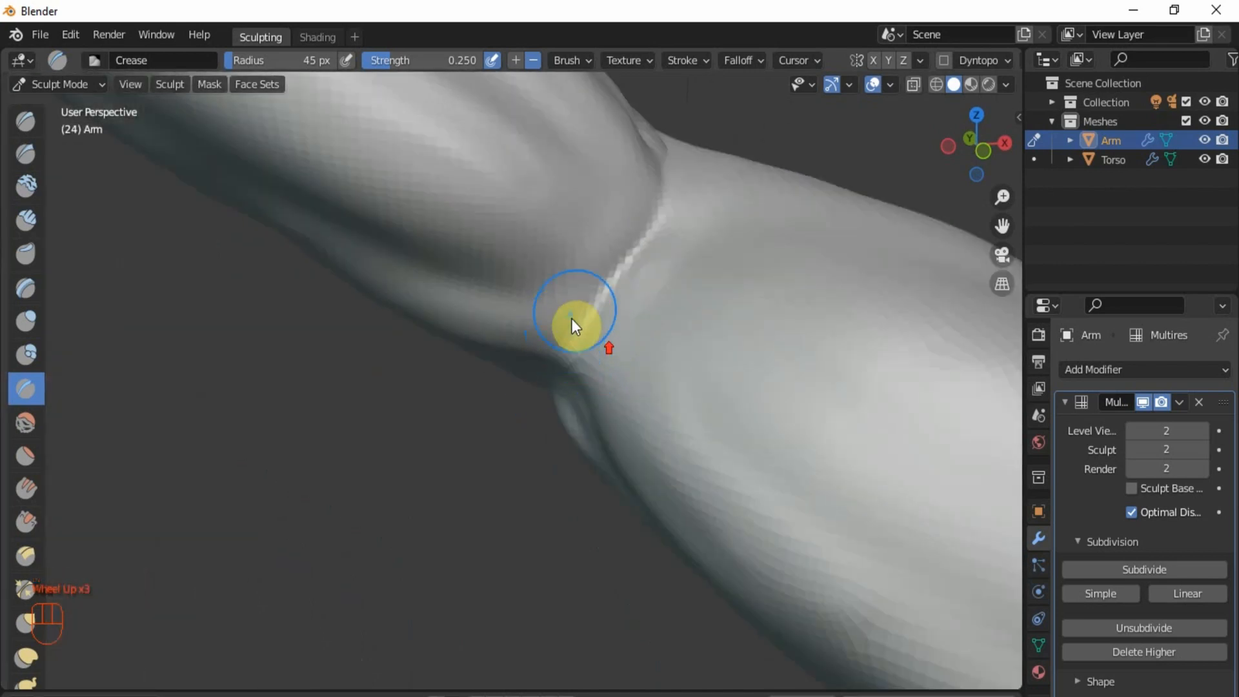
mouse_move(586, 309)
mouse_down()
mouse_move(528, 324)
mouse_move(514, 307)
mouse_move(539, 313)
mouse_up()
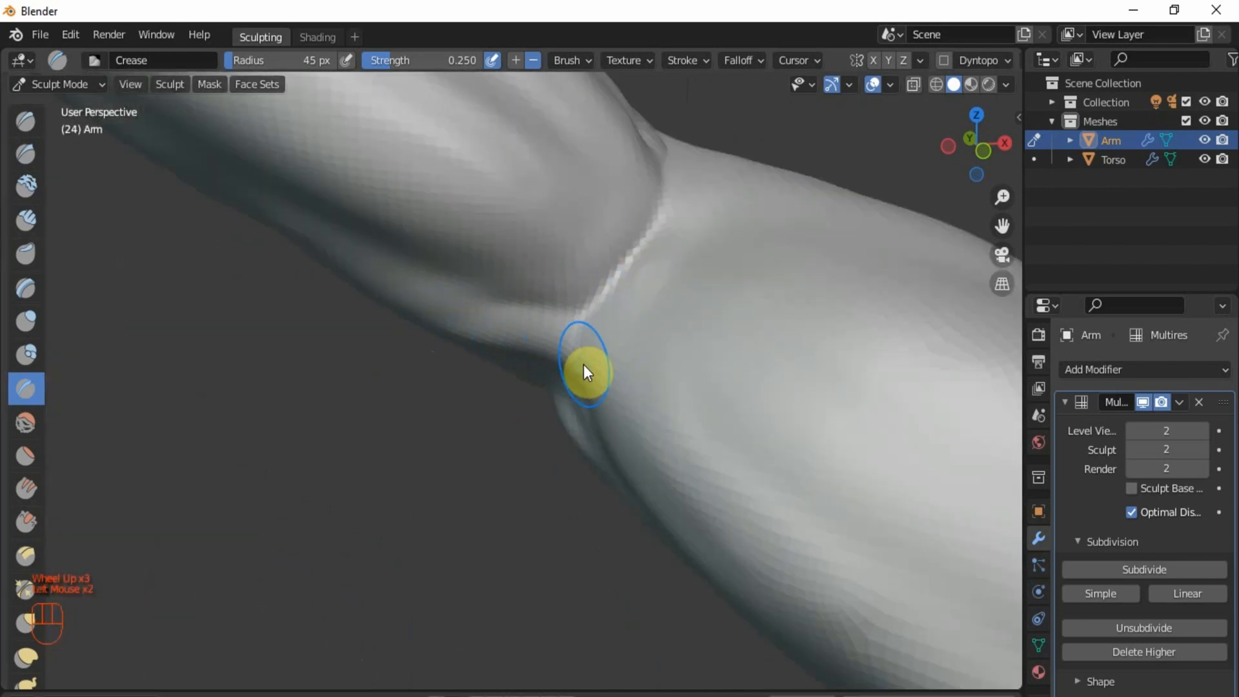
drag(584, 365, 535, 360)
drag(581, 352, 483, 361)
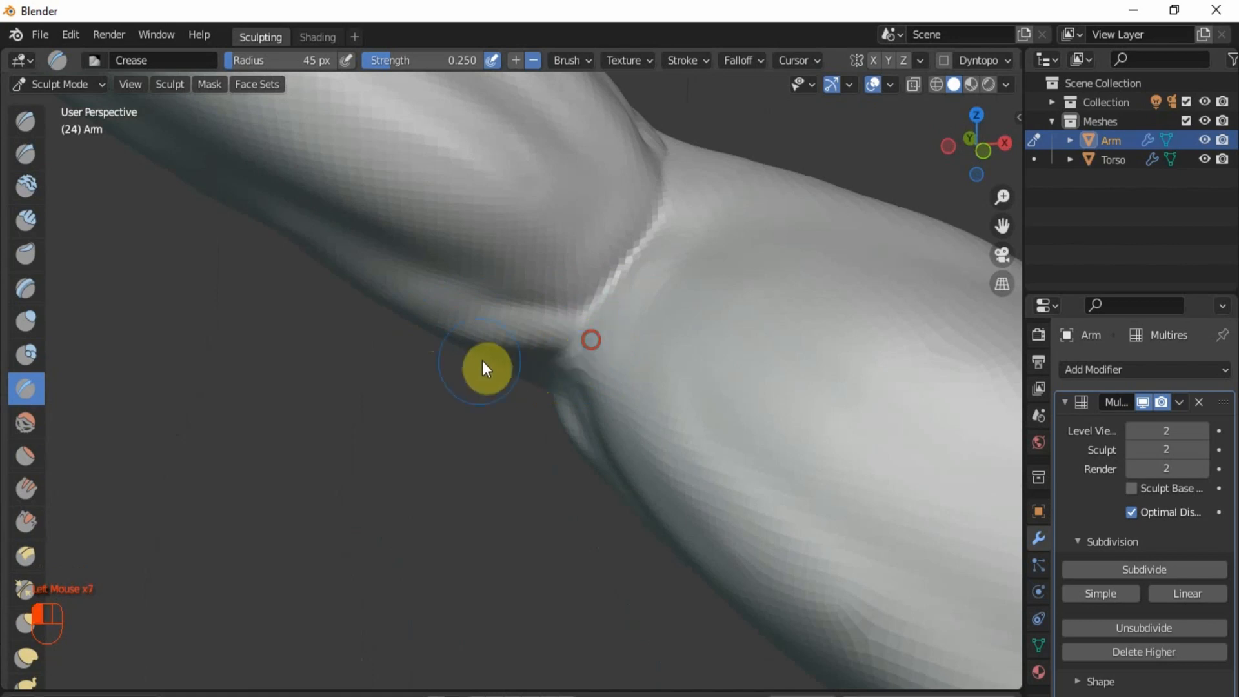
scroll(701, 335, down, 2)
middle_drag(701, 336, 608, 373)
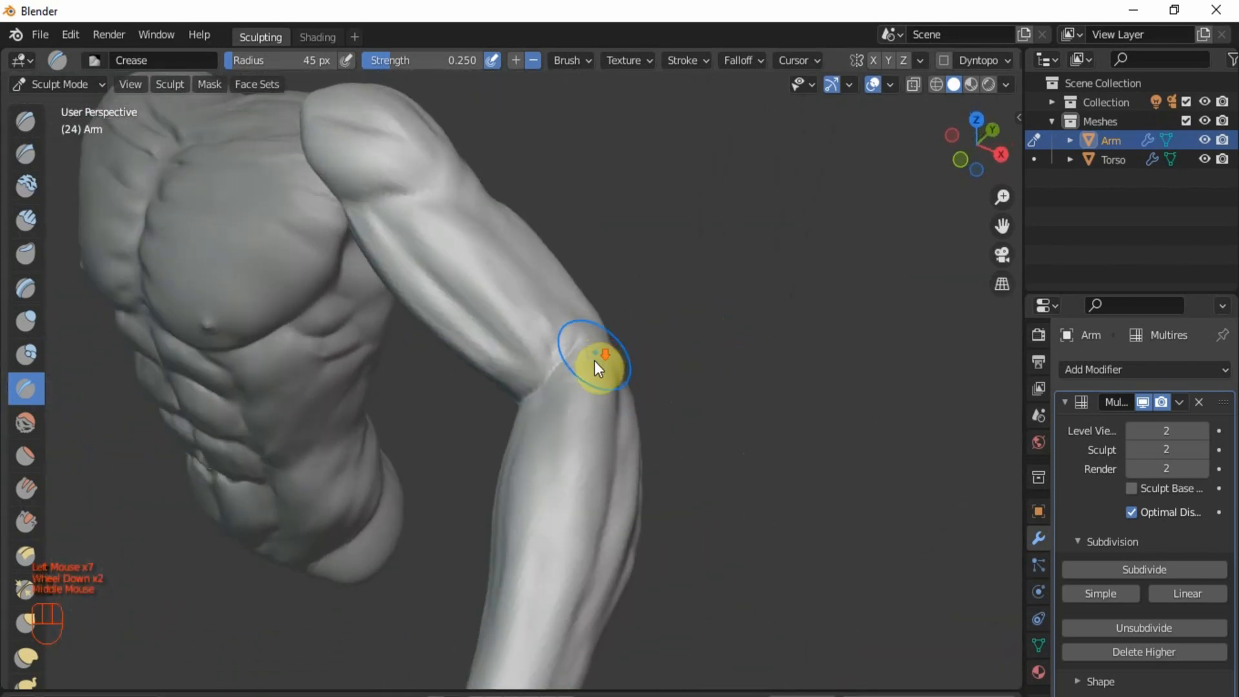
Step: Crease the boundary between the front of the deltoid and the top of the biceps
scroll(594, 361, down, 2)
middle_drag(683, 379, 729, 365)
scroll(454, 285, up, 2)
middle_drag(551, 271, 517, 246)
scroll(534, 264, down, 1)
middle_drag(626, 304, 575, 280)
middle_drag(549, 274, 504, 255)
scroll(499, 253, down, 1)
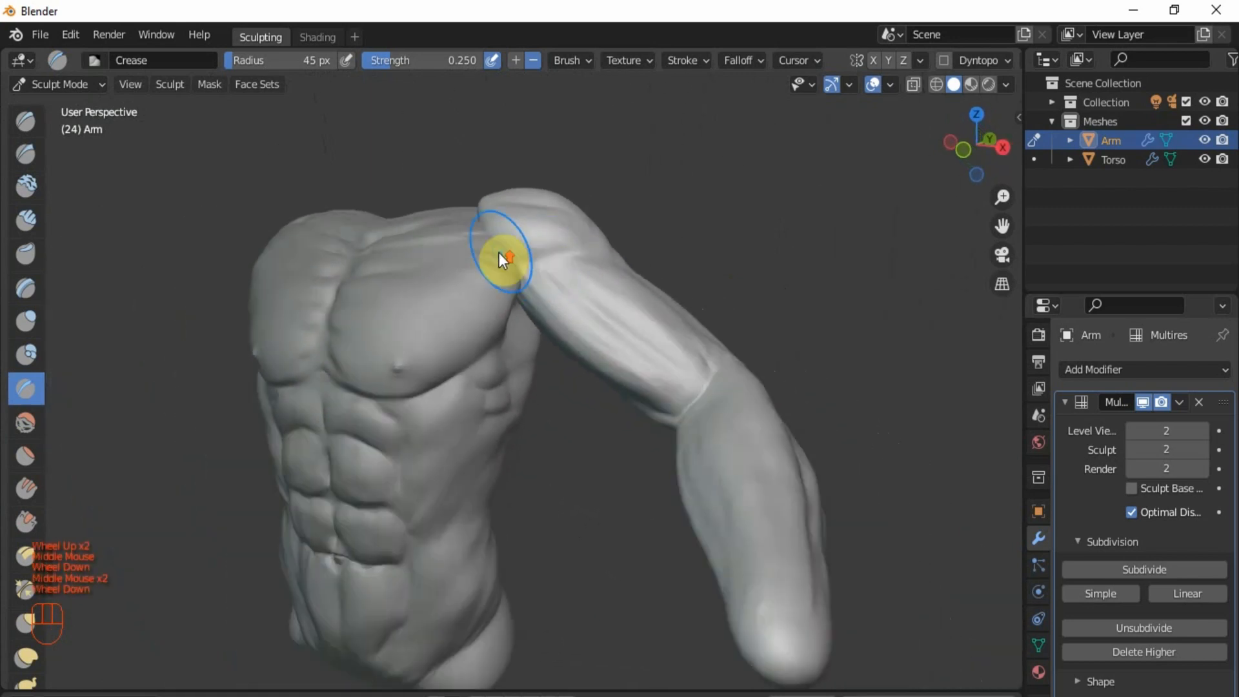
scroll(500, 254, up, 2)
drag(556, 290, 613, 271)
drag(563, 288, 644, 264)
drag(581, 283, 649, 262)
drag(642, 265, 694, 258)
drag(664, 263, 703, 257)
Step: Enlarge the brush radius to 74 px and smooth the underside of the rear deltoid above the armpit
scroll(793, 290, down, 2)
mouse_move(872, 294)
middle_down()
mouse_move(691, 333)
mouse_move(622, 332)
middle_up()
middle_click(874, 294)
scroll(699, 288, up, 2)
shift+middle_drag(362, 368, 473, 290)
shift+middle_drag(528, 355, 496, 337)
middle_drag(495, 337, 412, 284)
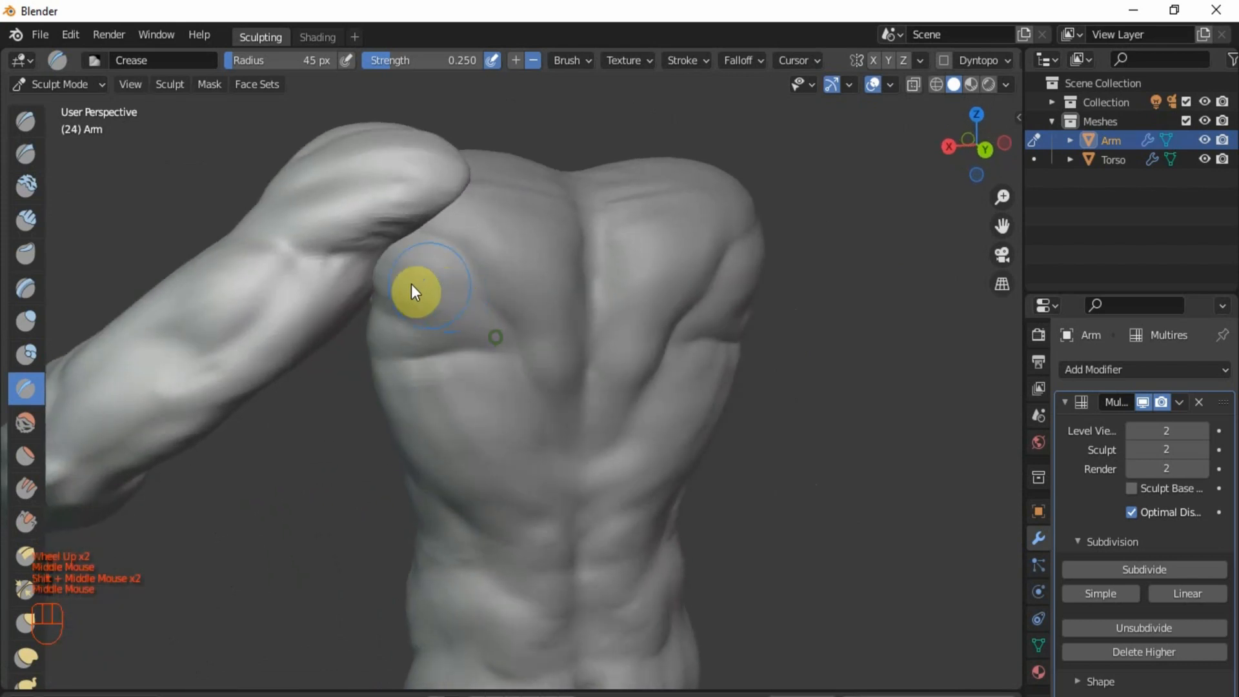
scroll(349, 257, up, 2)
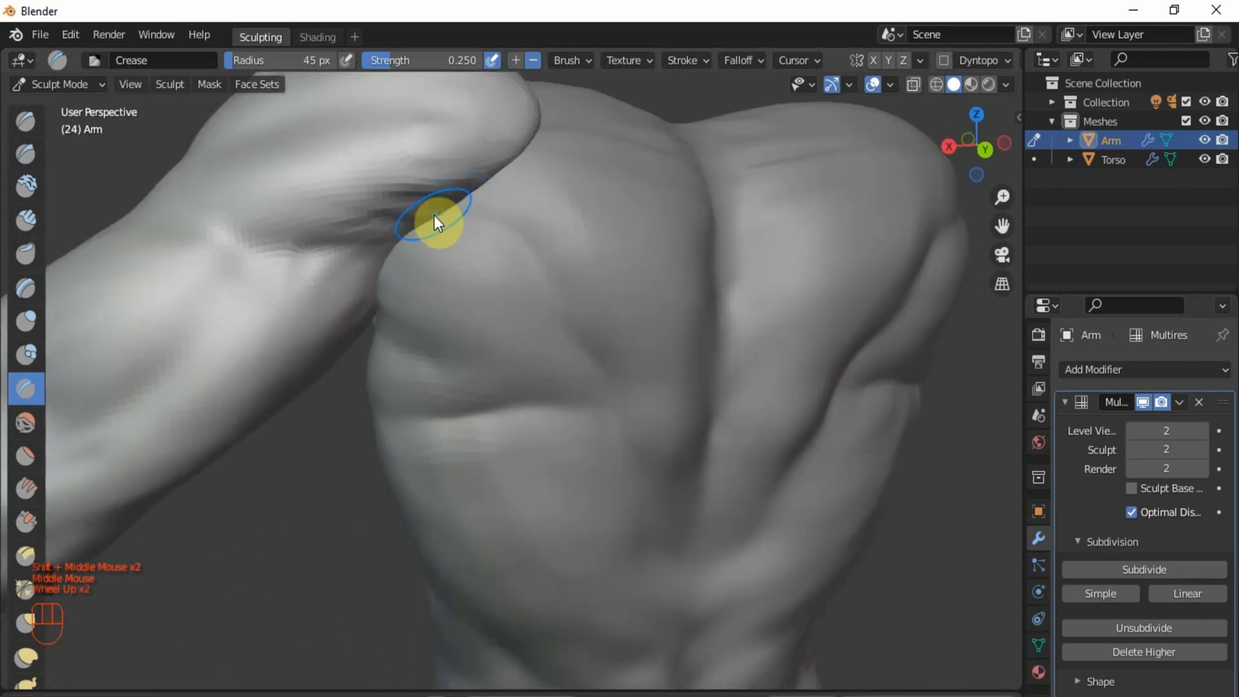
key(bracketright)
key(bracketright)
key(bracketright)
key(bracketright)
key(bracketright)
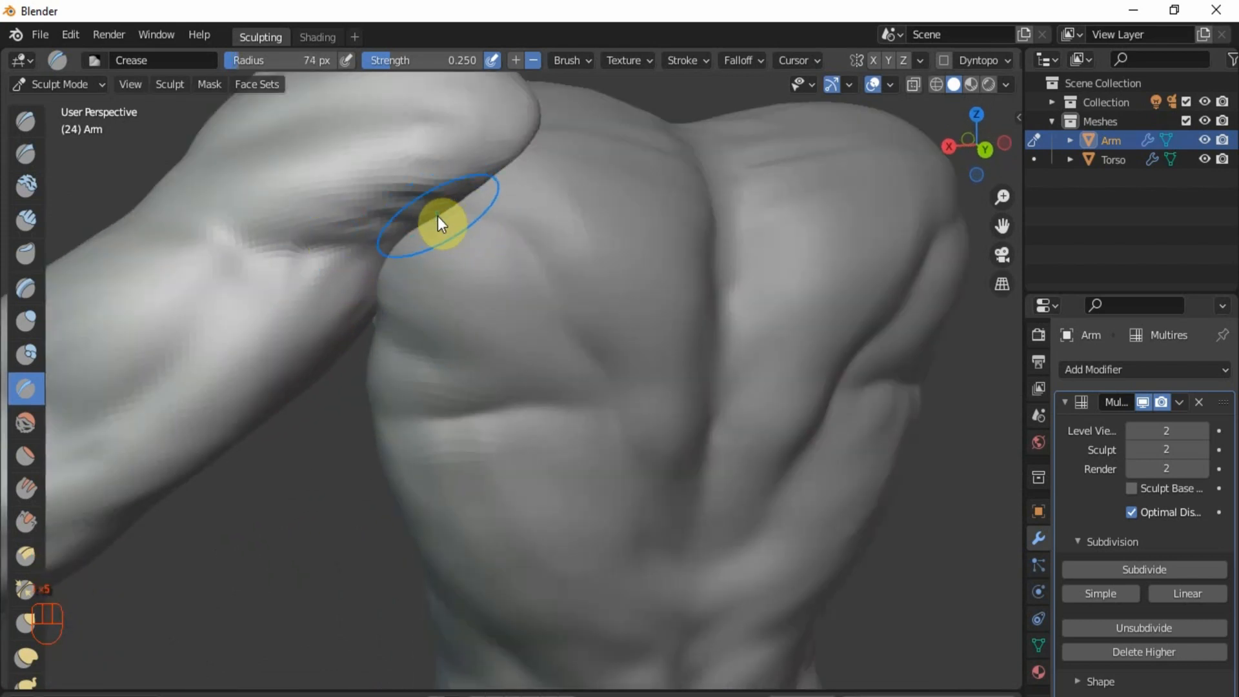
shift+drag(437, 223, 490, 221)
Step: Adjust the inner contour of the upper arm from the side with the Grab brush at a 149 px radius
scroll(331, 230, down, 3)
mouse_move(235, 249)
middle_down()
mouse_move(431, 275)
mouse_move(493, 346)
mouse_move(395, 346)
mouse_move(360, 329)
mouse_move(473, 327)
mouse_move(567, 280)
middle_up()
scroll(768, 268, up, 2)
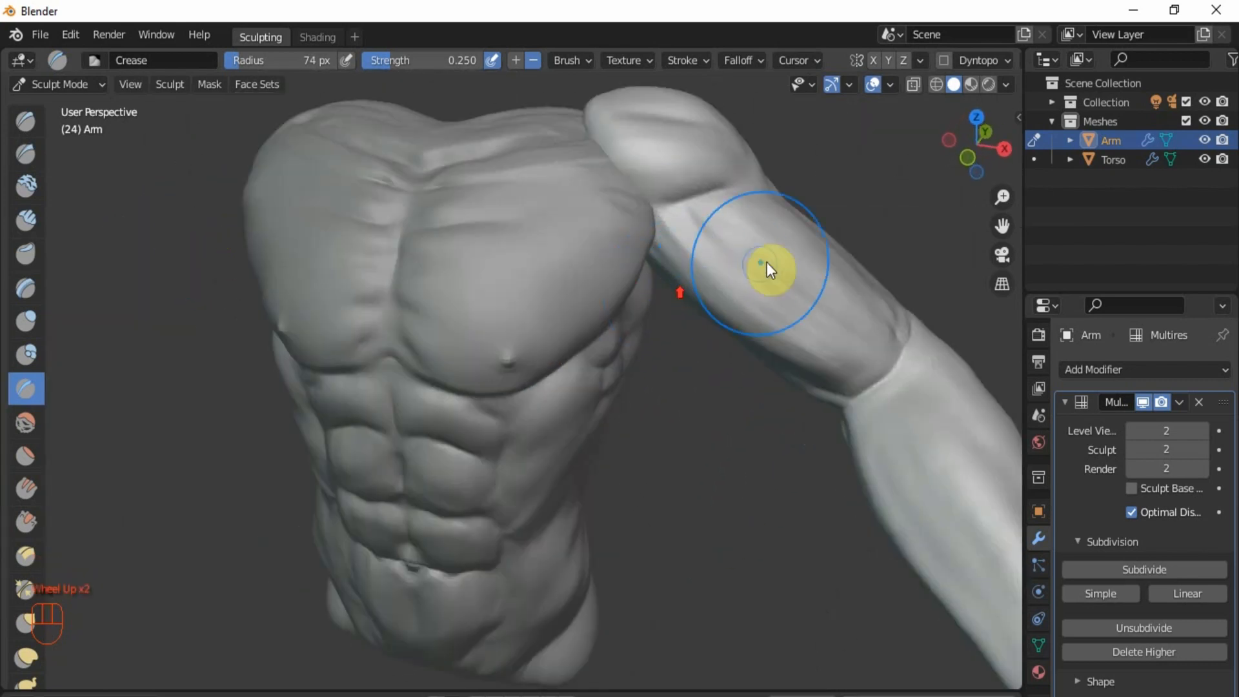
middle_drag(767, 262, 691, 299)
scroll(509, 465, down, 2)
middle_drag(509, 465, 395, 462)
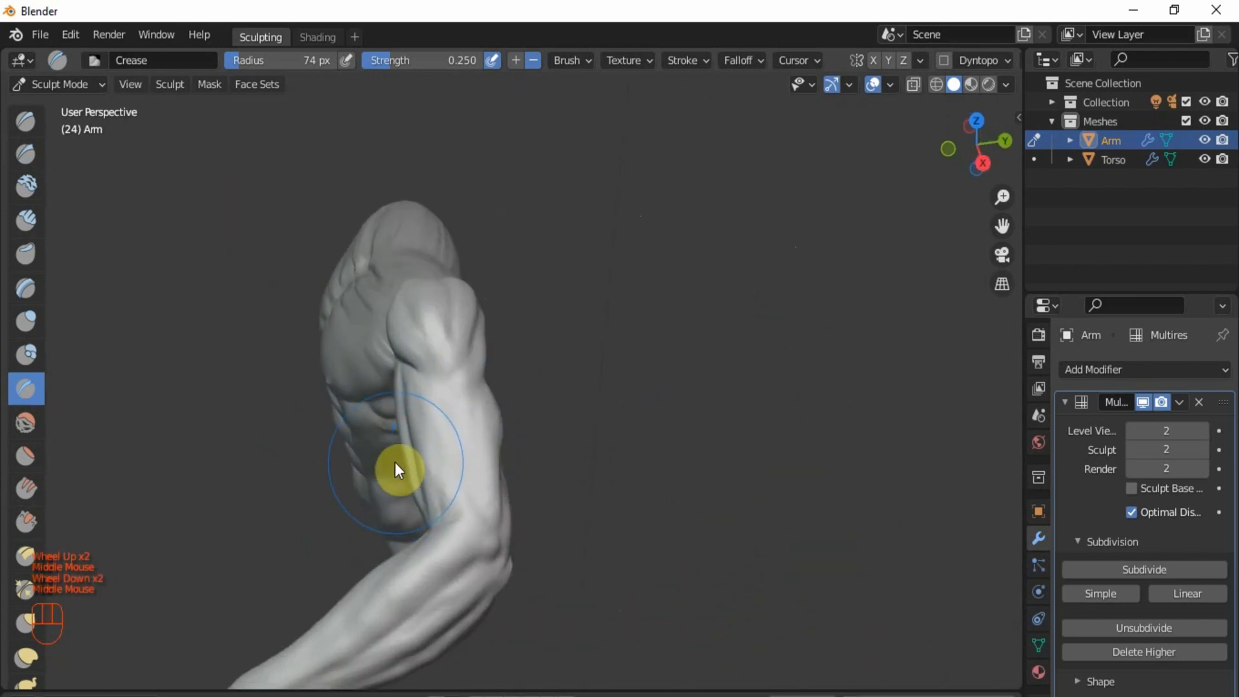
key(bracketright)
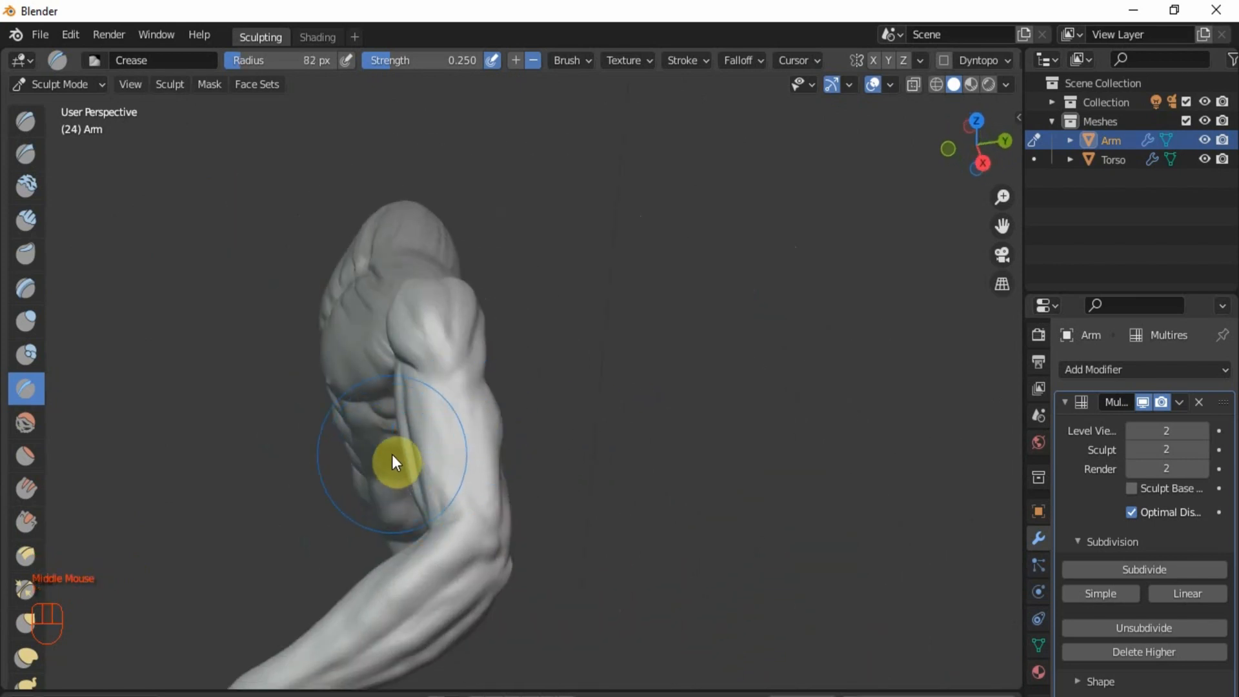
scroll(394, 432, up, 5)
key(bracketright)
key(bracketright)
key(bracketright)
key(bracketright)
key(bracketright)
key(bracketright)
key(bracketright)
key(bracketright)
key(bracketright)
key(bracketright)
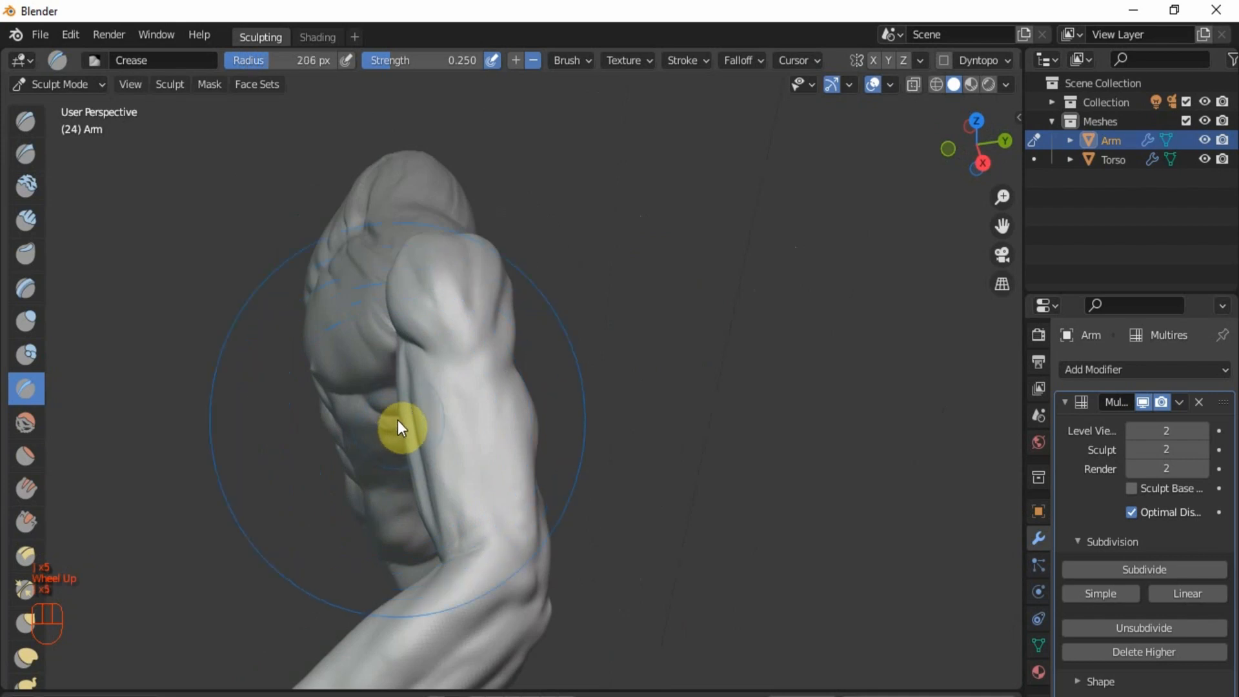
key(g)
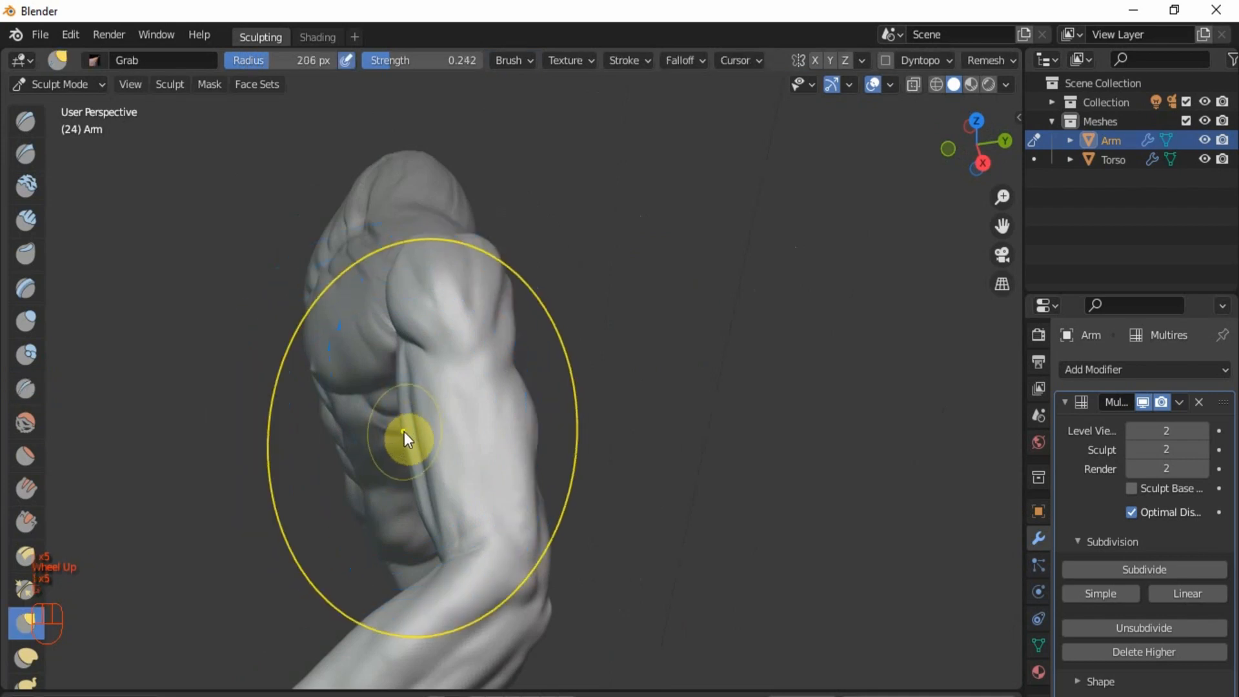
key(bracketleft)
key(bracketleft)
key(bracketleft)
mouse_move(403, 431)
mouse_down()
mouse_move(412, 417)
mouse_move(400, 418)
mouse_move(405, 451)
mouse_move(420, 450)
mouse_up()
scroll(426, 451, up, 1)
Step: Reshape the front of the biceps below the deltoid with the Grab brush
middle_drag(426, 451, 558, 395)
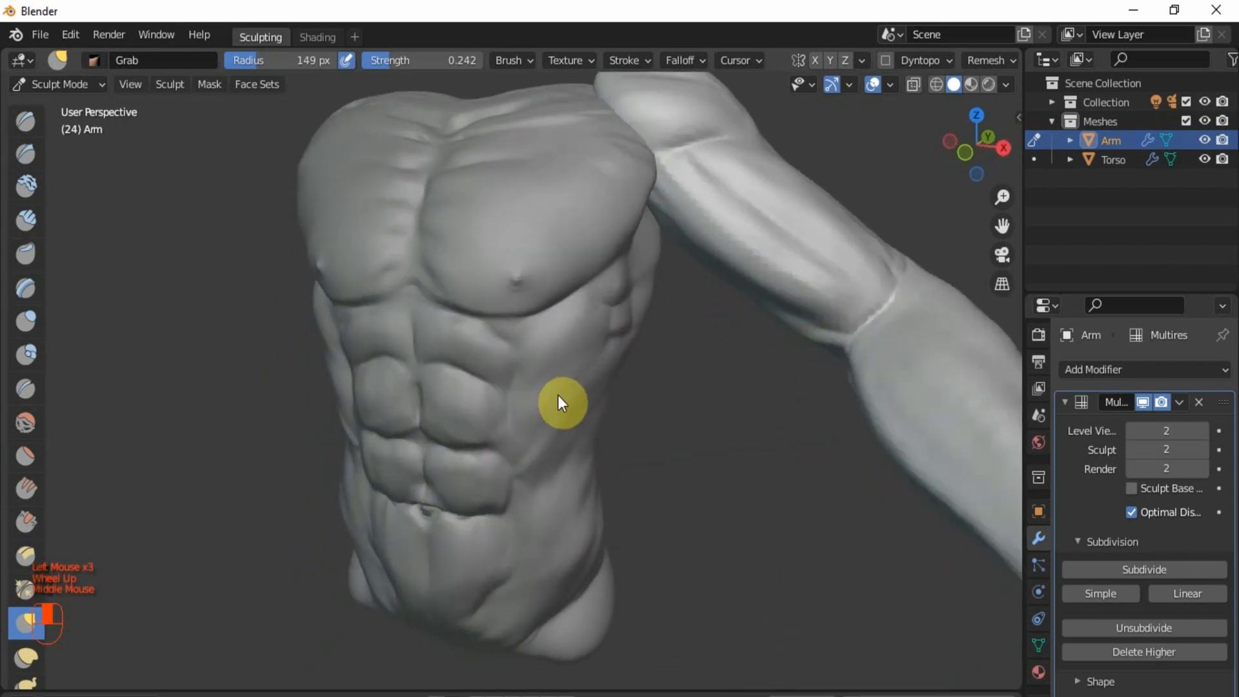
scroll(781, 226, up, 1)
shift+middle_drag(811, 244, 580, 335)
drag(526, 275, 569, 232)
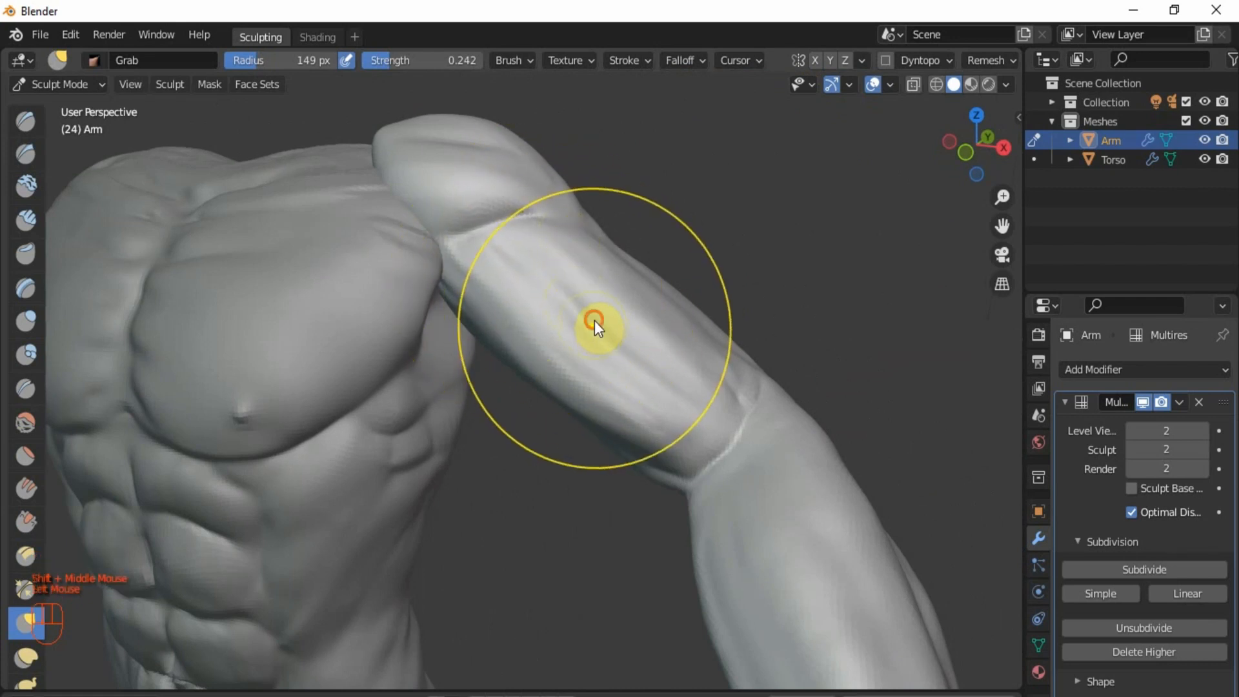
mouse_move(594, 321)
mouse_down()
mouse_move(630, 267)
mouse_move(657, 381)
mouse_move(696, 354)
mouse_move(639, 302)
mouse_move(697, 409)
mouse_move(626, 387)
mouse_move(613, 433)
mouse_move(591, 339)
mouse_move(568, 301)
mouse_move(524, 279)
mouse_up()
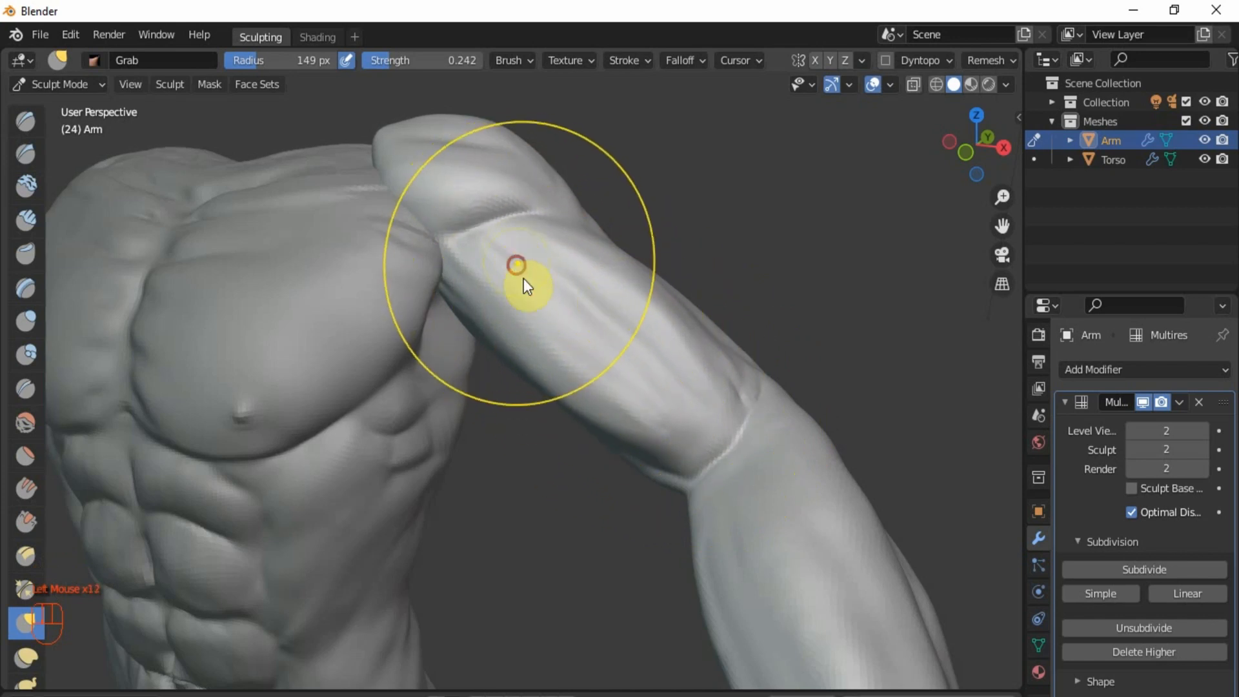
scroll(525, 277, down, 3)
shift+middle_drag(656, 362, 630, 394)
scroll(196, 209, up, 2)
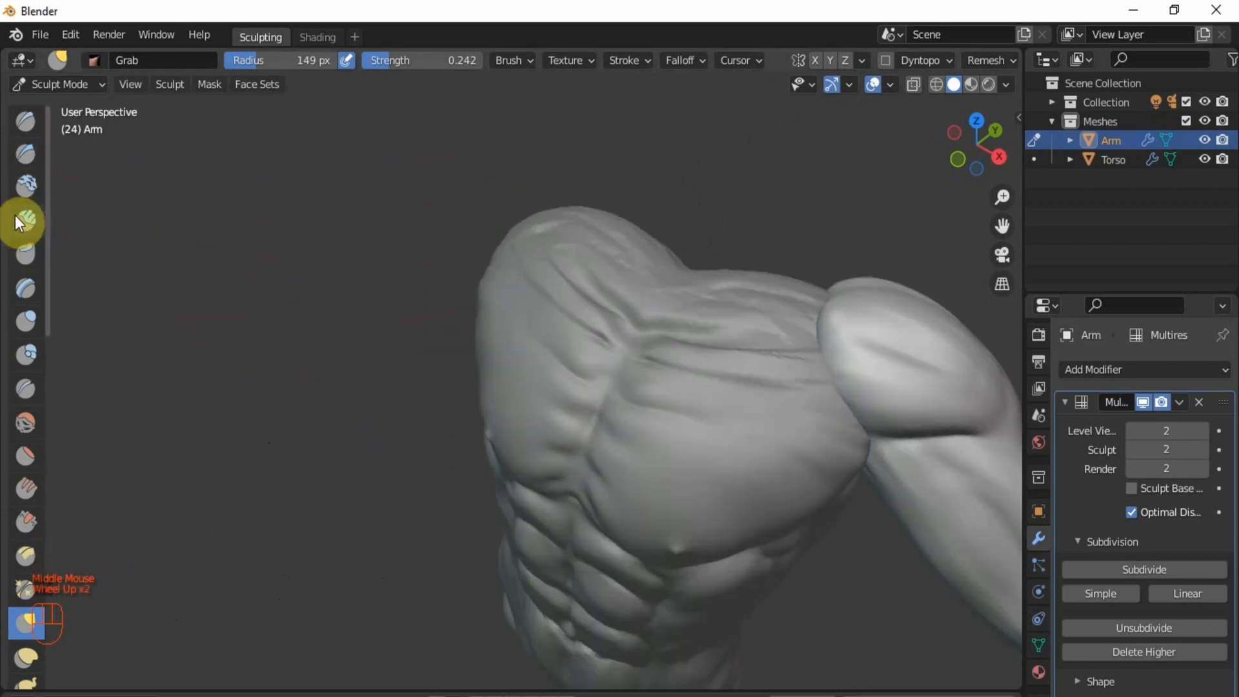
Step: Fill the groove along the biceps with Clay Strips at a 97 px radius and smooth it into the muscle
click(26, 221)
middle_drag(728, 375, 533, 298)
scroll(570, 313, up, 4)
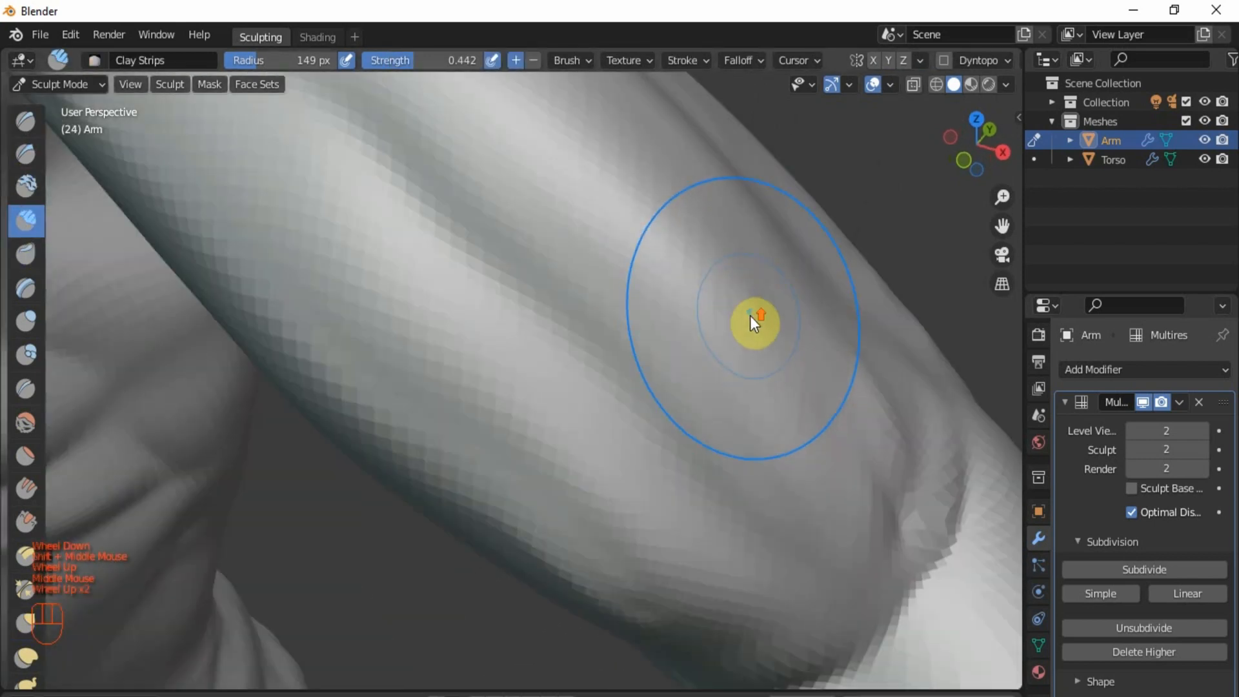
scroll(750, 315, down, 2)
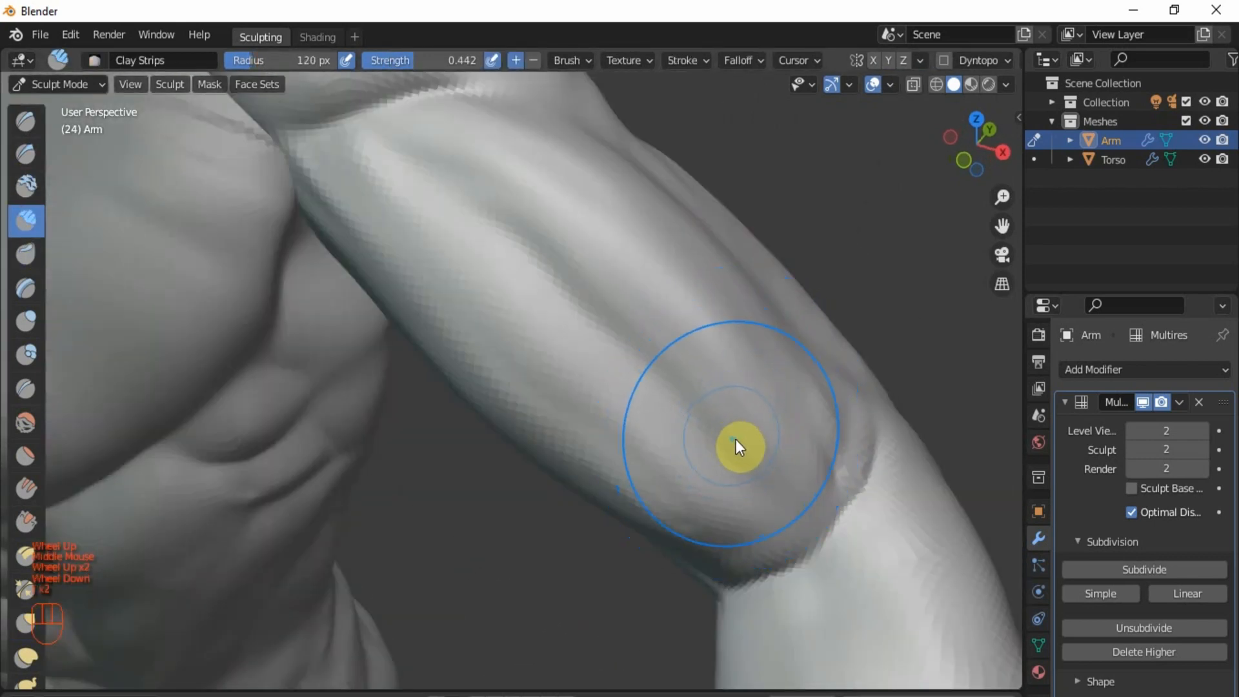
key(bracketleft)
key(bracketleft)
mouse_move(781, 486)
mouse_down()
mouse_move(684, 401)
mouse_move(458, 148)
mouse_up()
mouse_move(813, 438)
shift+mouse_down()
mouse_move(537, 129)
mouse_move(488, 181)
shift+mouse_up()
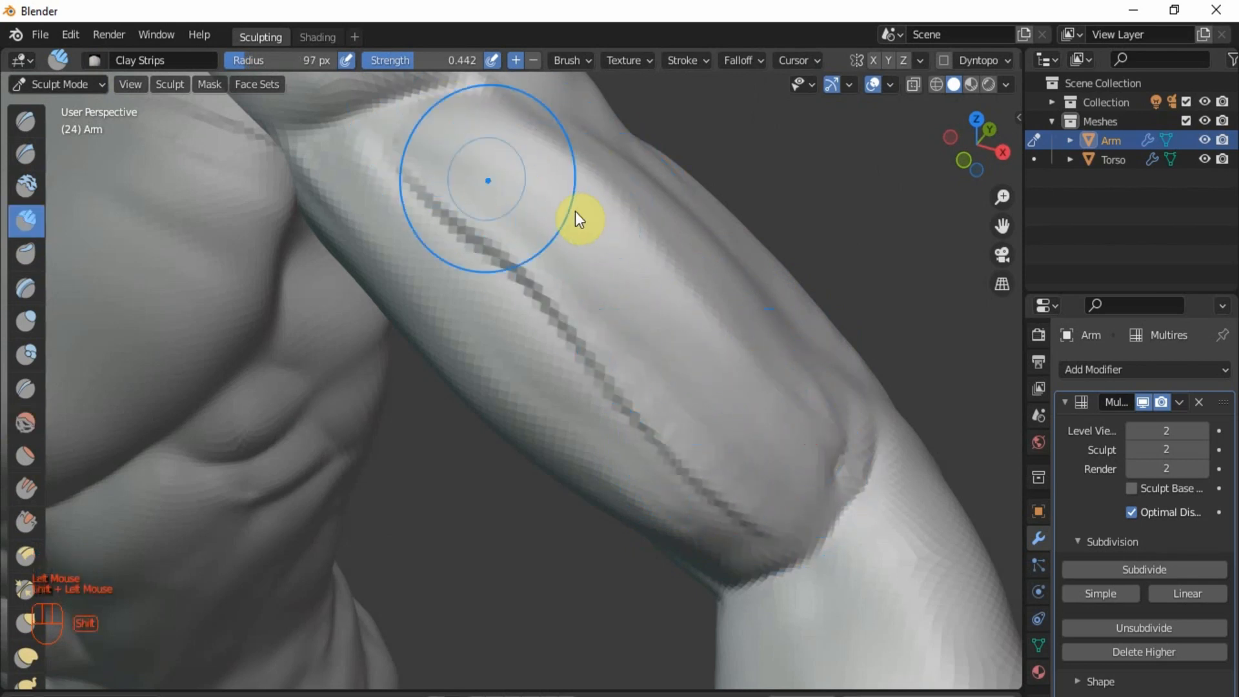
mouse_move(576, 213)
shift+mouse_down()
mouse_move(677, 451)
mouse_move(595, 382)
mouse_move(609, 363)
shift+mouse_up()
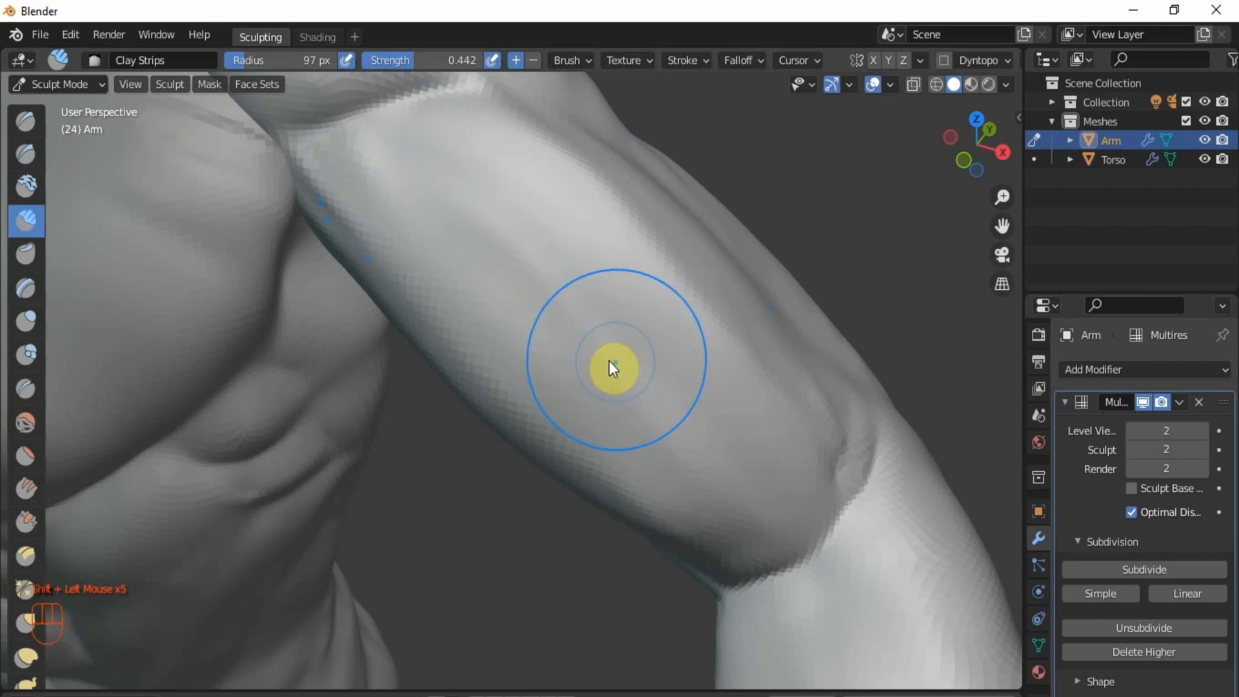
Step: Smooth the inner edge of the biceps, its lower end and the outer side of the upper arm
shift+drag(338, 213, 524, 424)
shift+drag(359, 263, 548, 446)
shift+drag(628, 524, 629, 526)
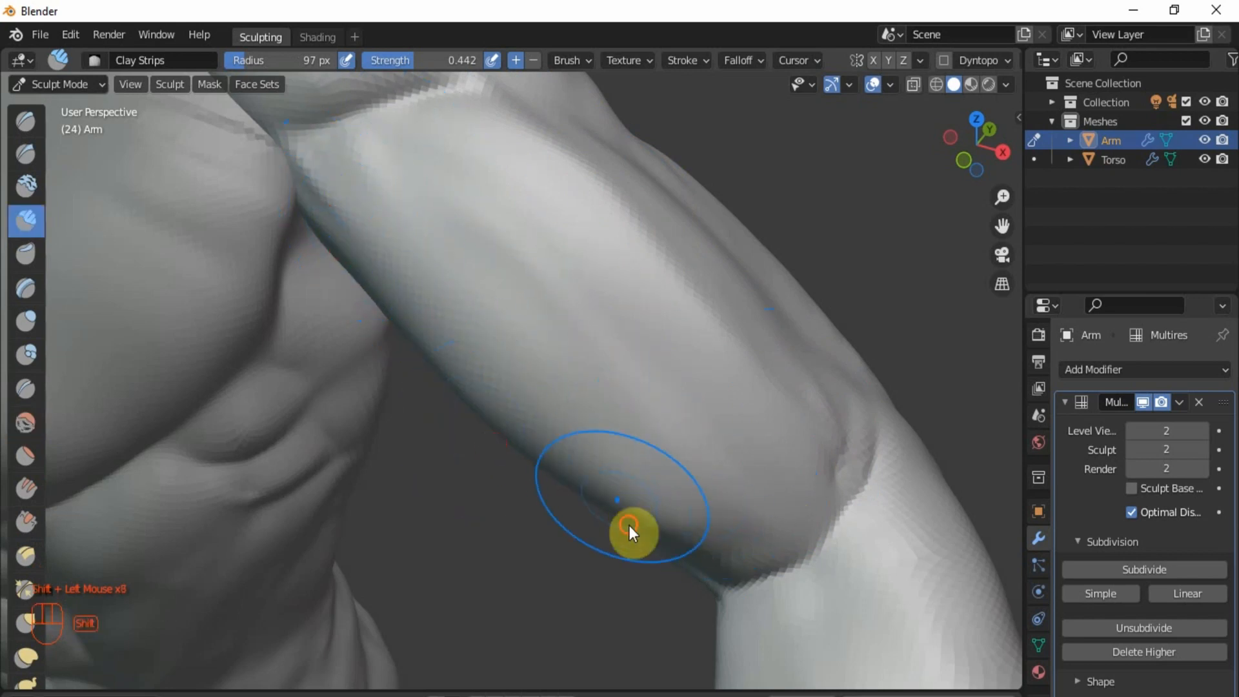
shift+drag(815, 463, 773, 422)
scroll(774, 422, down, 2)
middle_drag(784, 459, 699, 457)
scroll(698, 452, up, 2)
mouse_move(681, 468)
shift+mouse_down()
mouse_move(630, 400)
mouse_move(656, 375)
mouse_move(577, 275)
shift+mouse_up()
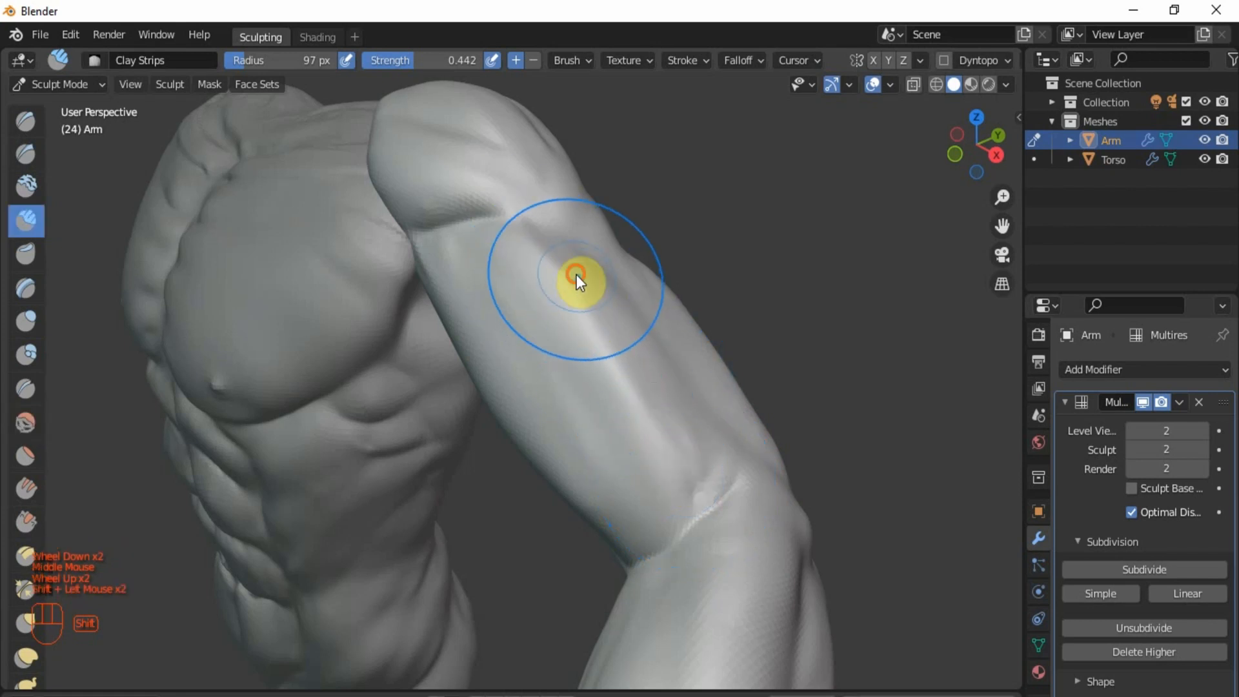
Step: Smooth the surface of the arm around the elbow from a low front angle
scroll(576, 273, down, 2)
middle_drag(447, 351, 541, 310)
scroll(677, 296, up, 2)
mouse_move(677, 297)
middle_down()
mouse_move(660, 266)
mouse_move(692, 234)
mouse_move(668, 215)
middle_up()
mouse_move(668, 215)
shift+mouse_down()
mouse_move(641, 221)
mouse_move(649, 168)
shift+mouse_up()
scroll(686, 248, down, 2)
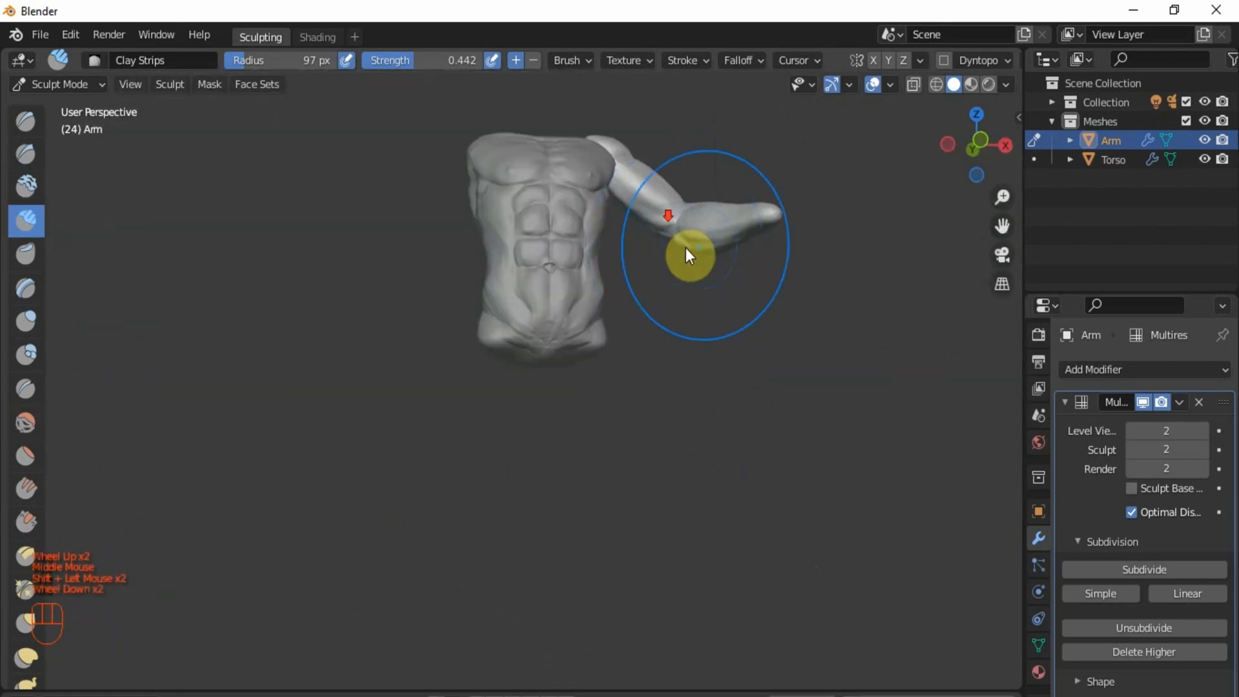
Step: Reshape the outer contour between deltoid and upper arm with the Grab brush at a 161 px radius
middle_drag(686, 248, 576, 258)
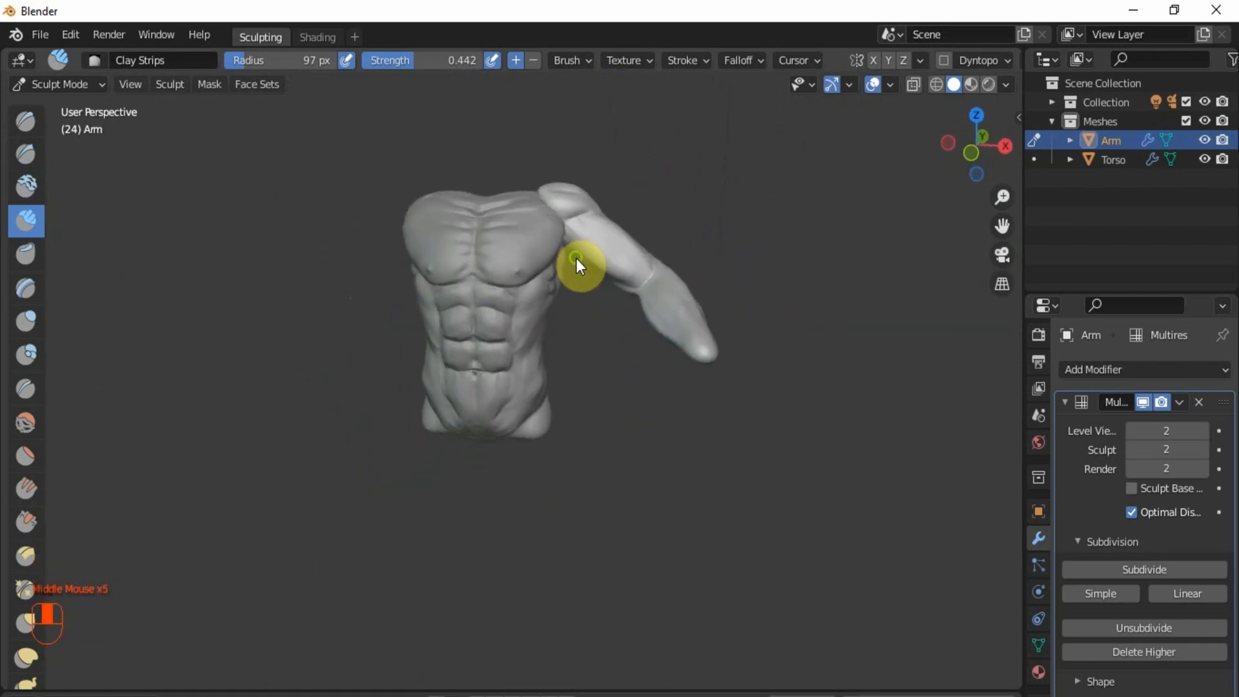
scroll(576, 258, up, 2)
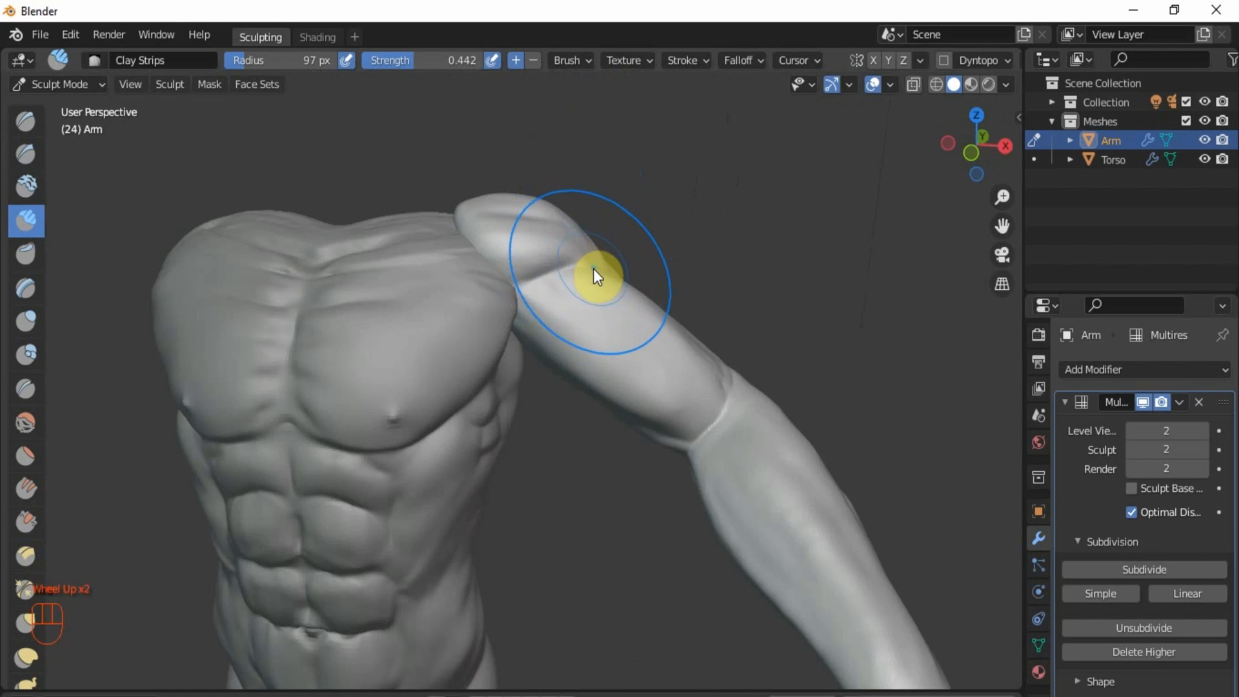
key(g)
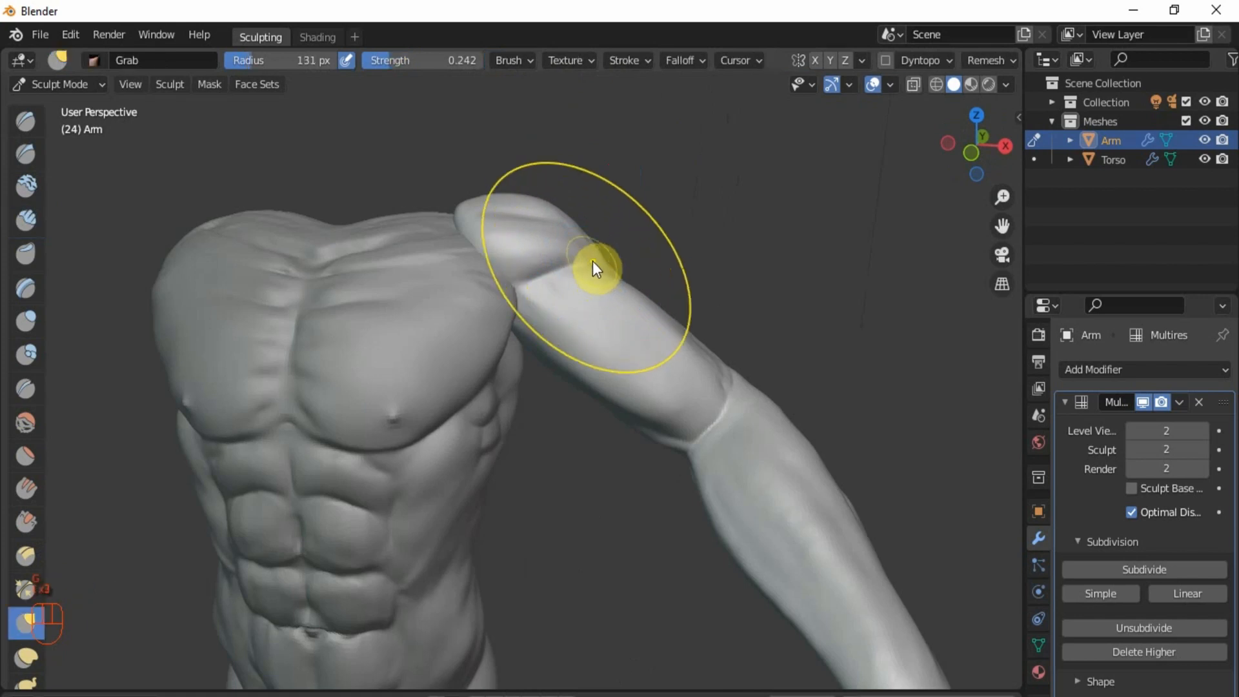
middle_drag(593, 261, 663, 269)
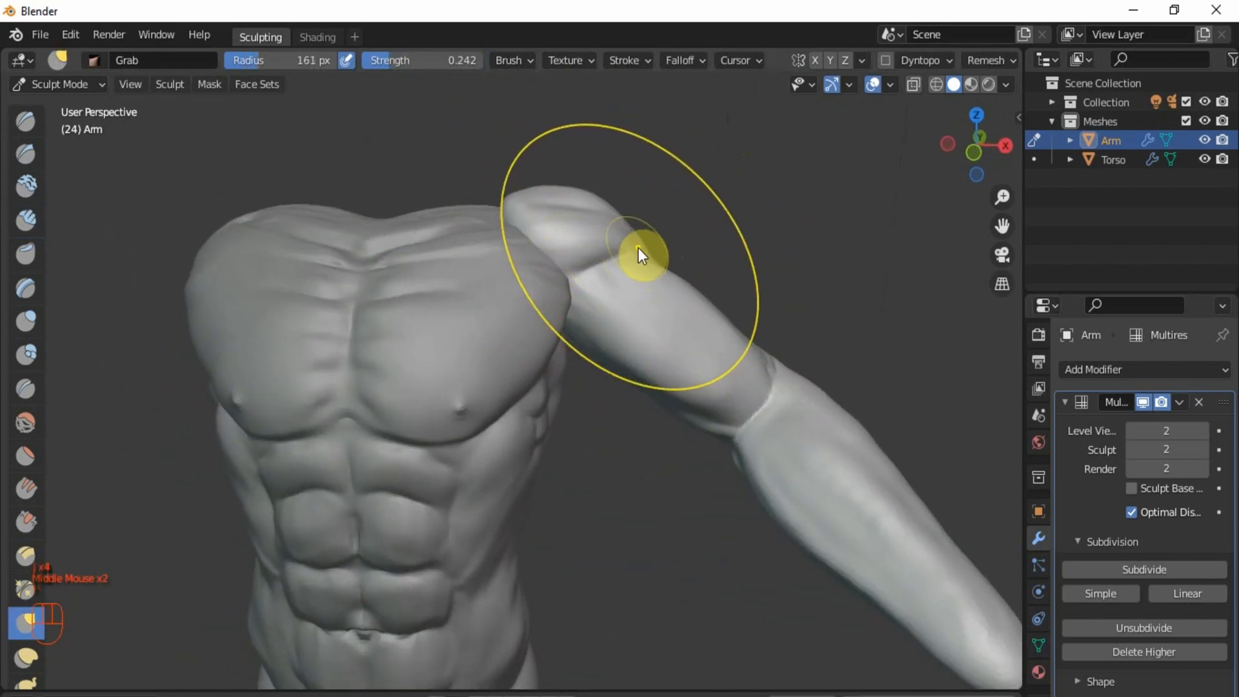
drag(639, 255, 719, 302)
Step: Adjust the outer upper arm below the deltoid from the side with the Grab brush
mouse_move(741, 297)
middle_down()
mouse_move(671, 338)
mouse_move(526, 351)
middle_up()
shift+middle_drag(362, 335, 610, 320)
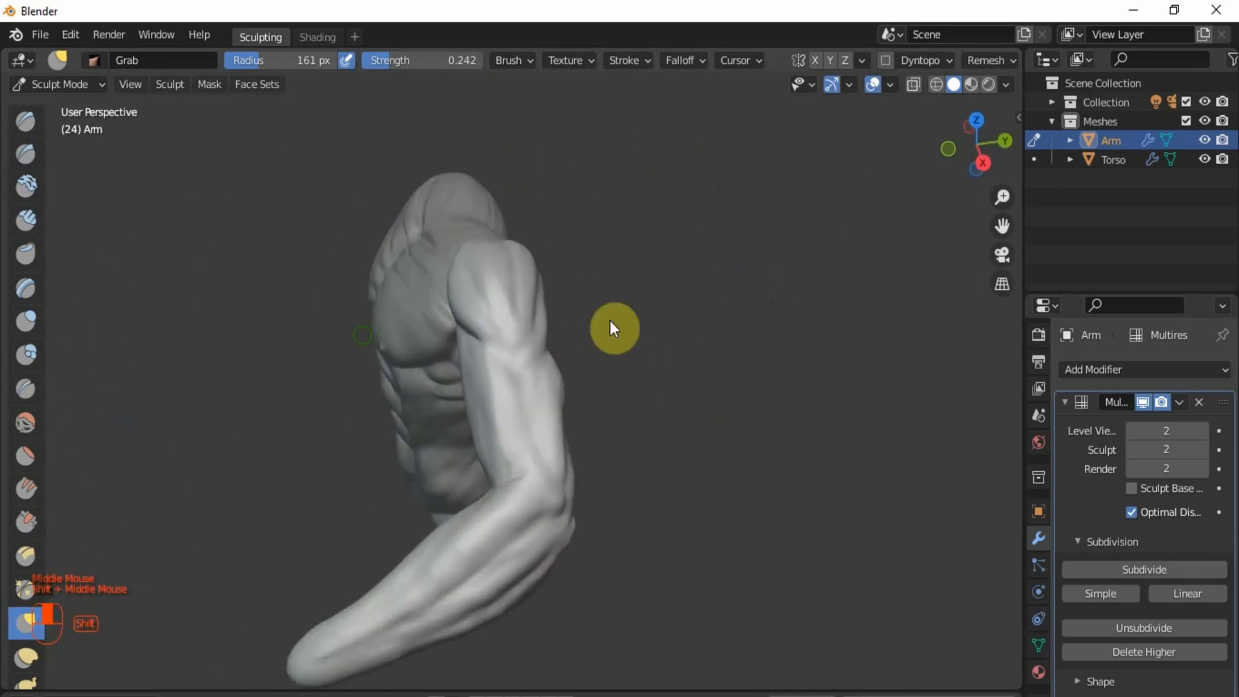
scroll(611, 321, up, 2)
drag(535, 359, 552, 450)
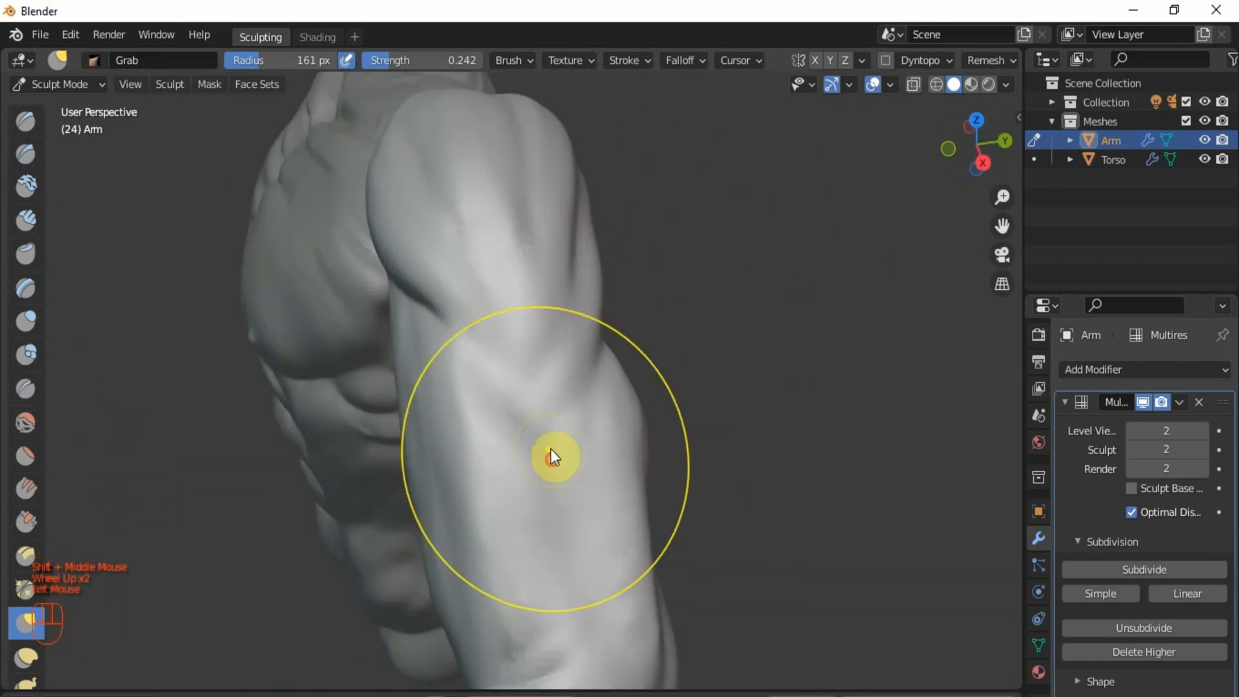
scroll(551, 448, down, 2)
Step: Refine the deltoid's upper outline in the front orthographic view with the Grab brush
middle_drag(529, 322, 657, 272)
key(KP_1)
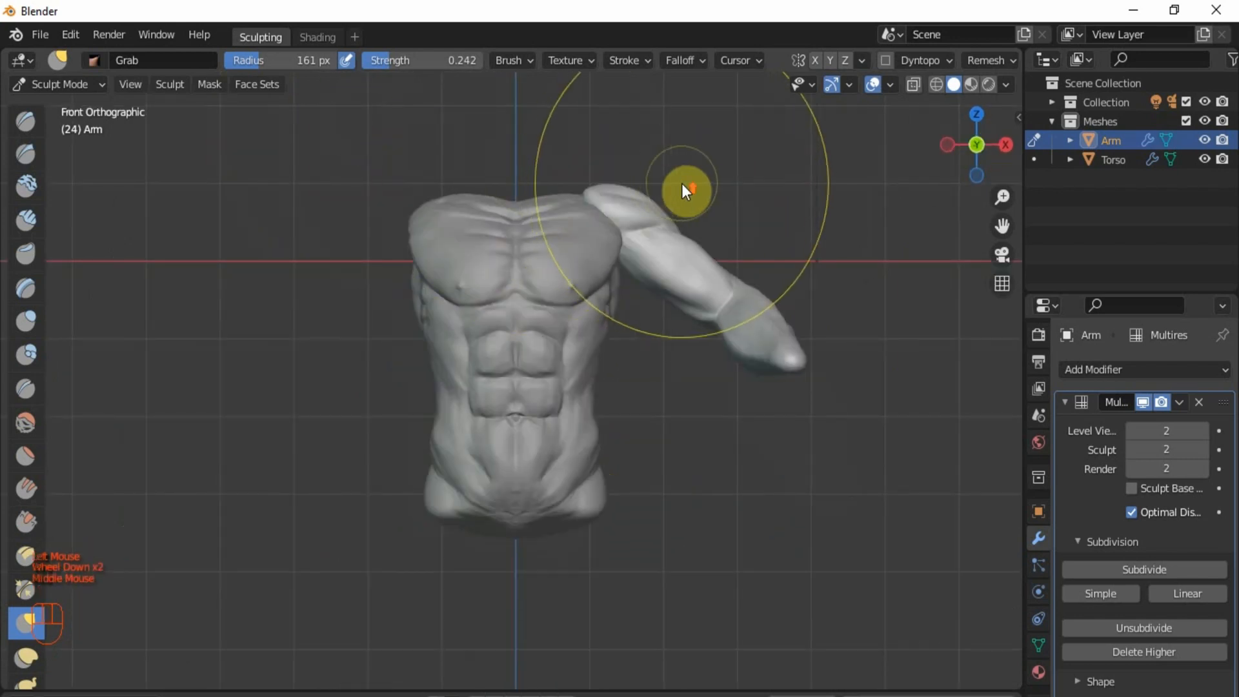
scroll(685, 189, up, 3)
drag(644, 234, 667, 216)
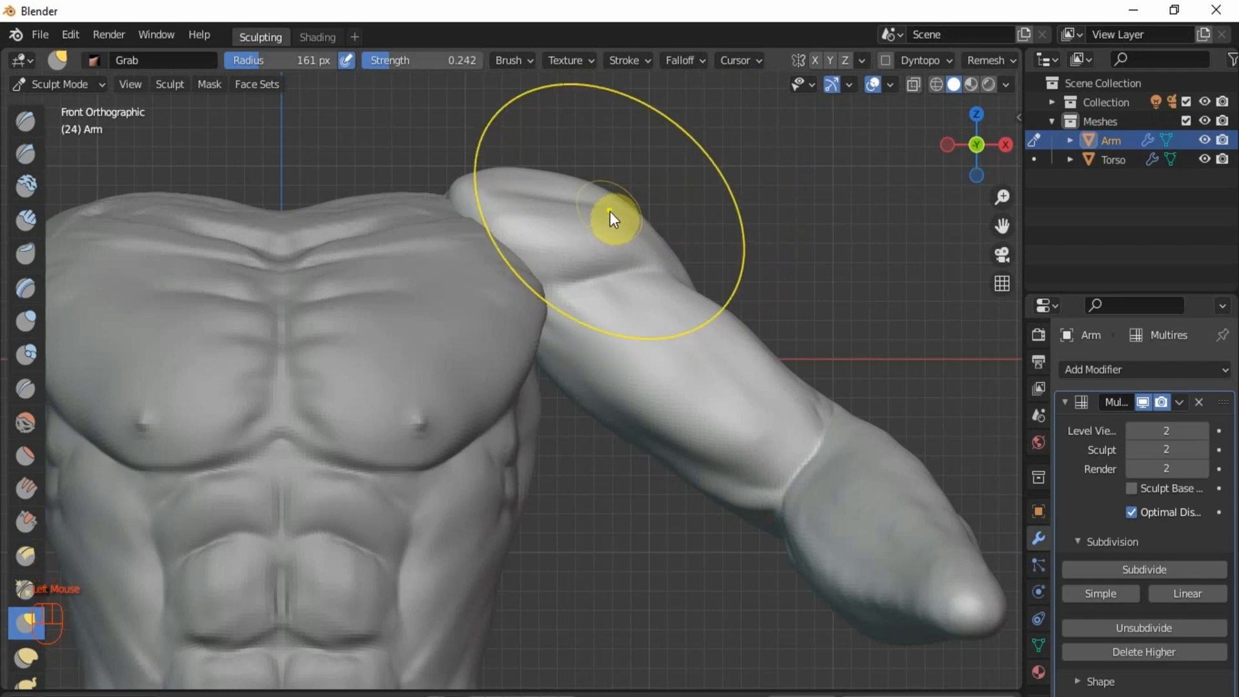
Step: Check the whole arm and torso from several angles and save the file
scroll(781, 381, down, 3)
middle_drag(794, 406, 676, 240)
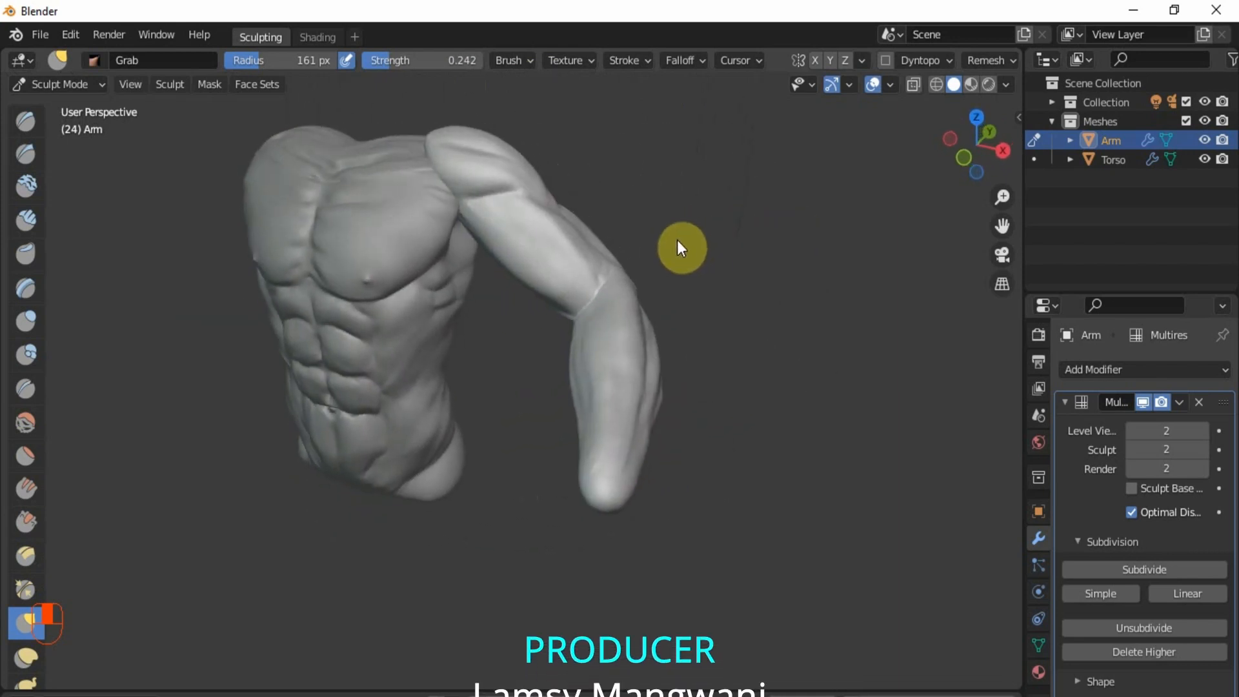
scroll(689, 298, down, 1)
mouse_move(690, 298)
middle_down()
mouse_move(726, 291)
mouse_move(632, 359)
mouse_move(634, 346)
middle_up()
scroll(710, 302, down, 2)
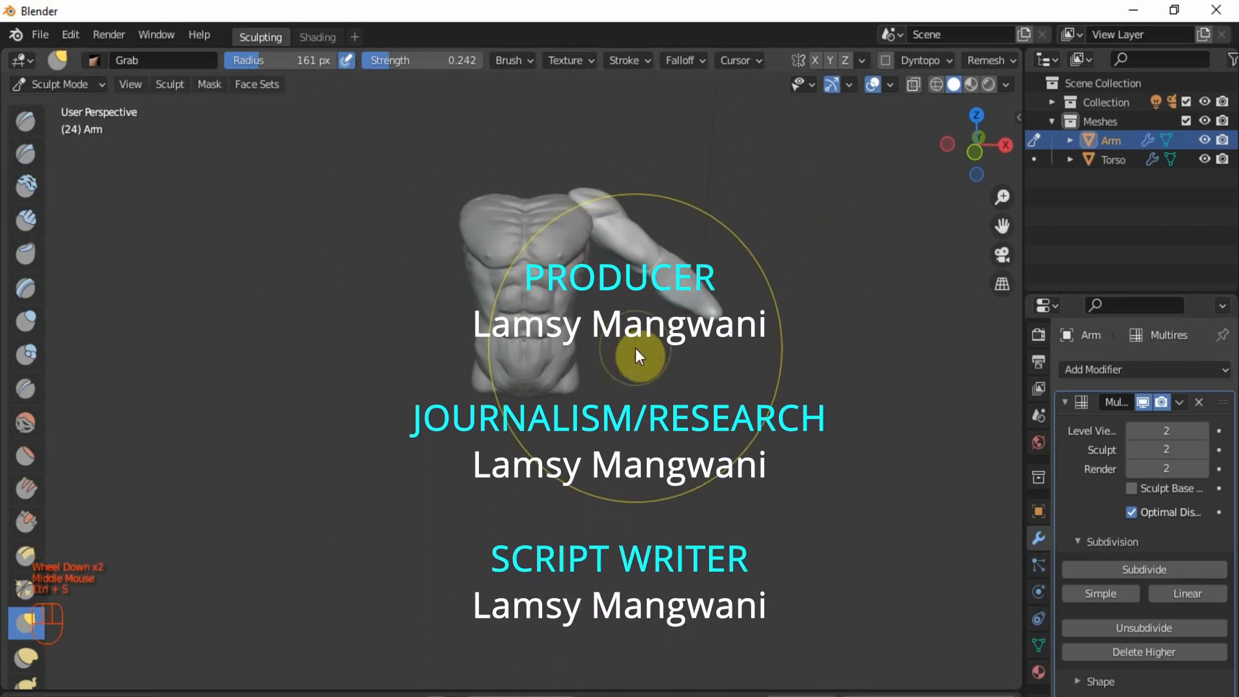
key(ctrl+s)
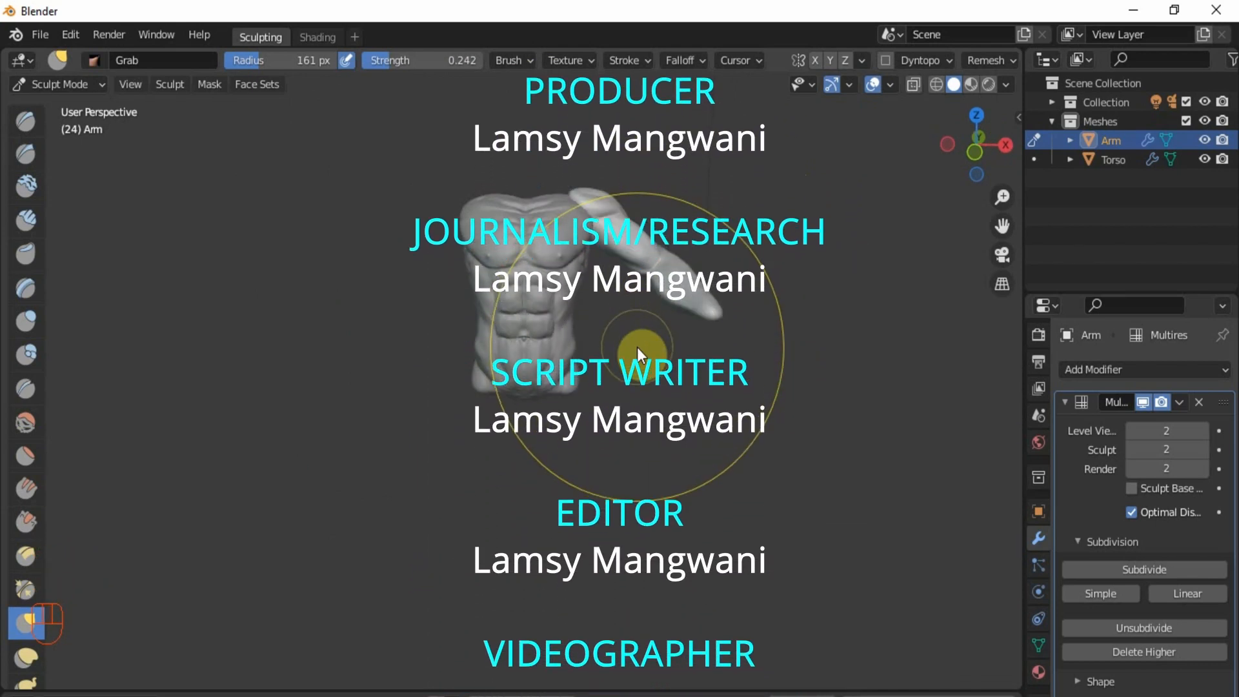